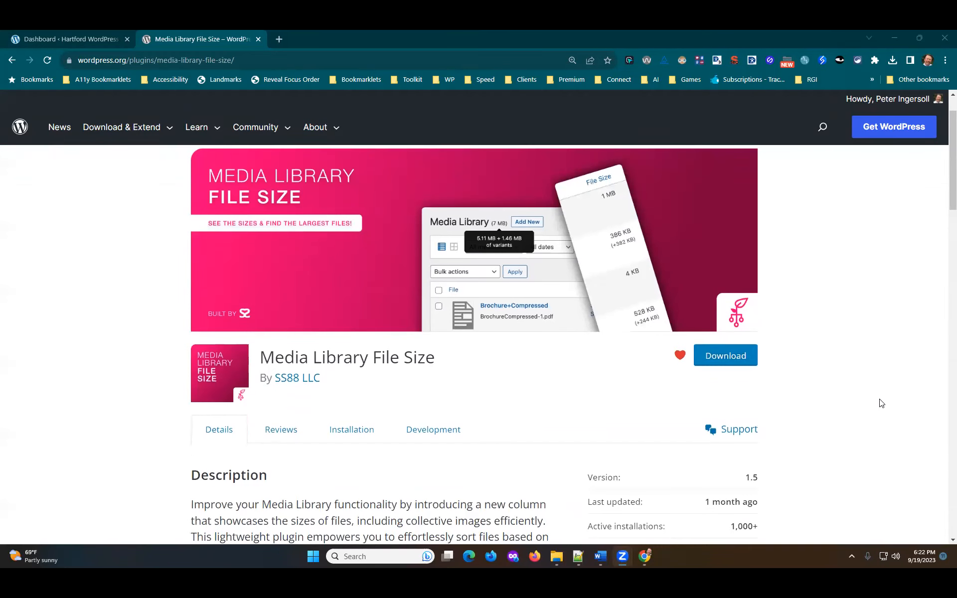
# Review the Media Library File Size plugin's description, screenshots and ratings on its WordPress.org page
pyautogui.scroll(-12, 709, 392)
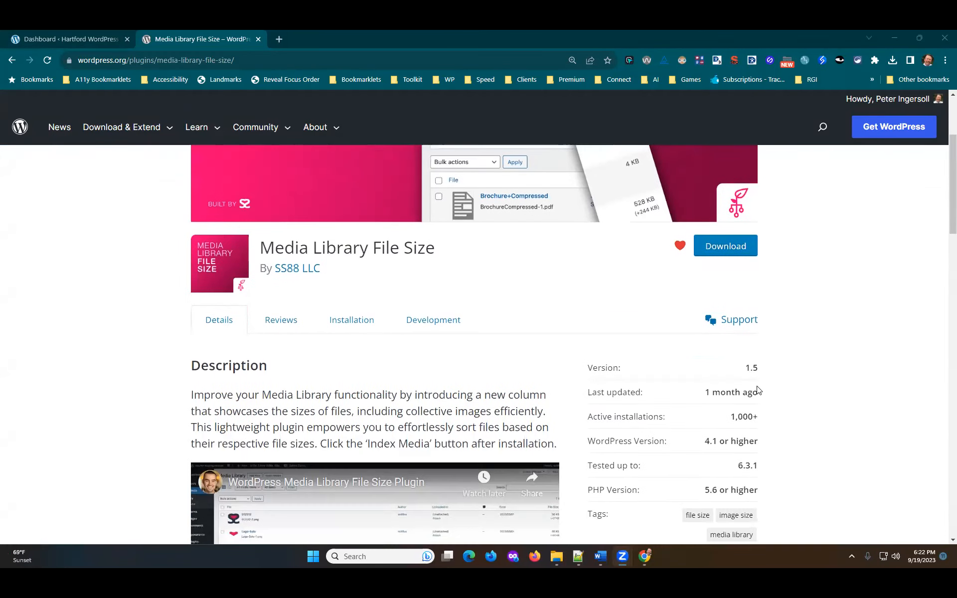
pyautogui.scroll(-6, 766, 395)
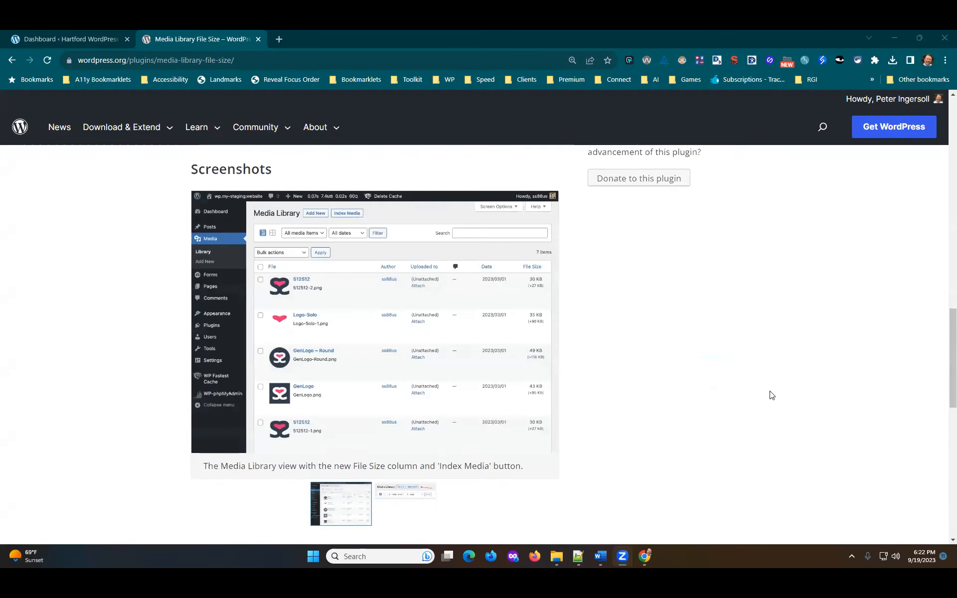
pyautogui.scroll(12, 776, 393)
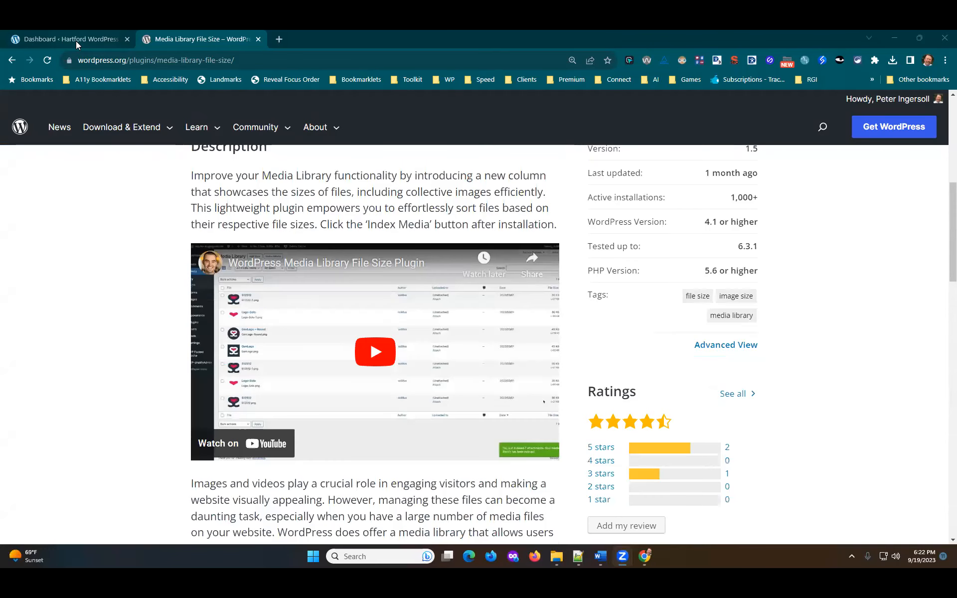
# Open the Hartford WordPress site's installed plugins list and find the Media Library File Size entry
pyautogui.click(76, 41)
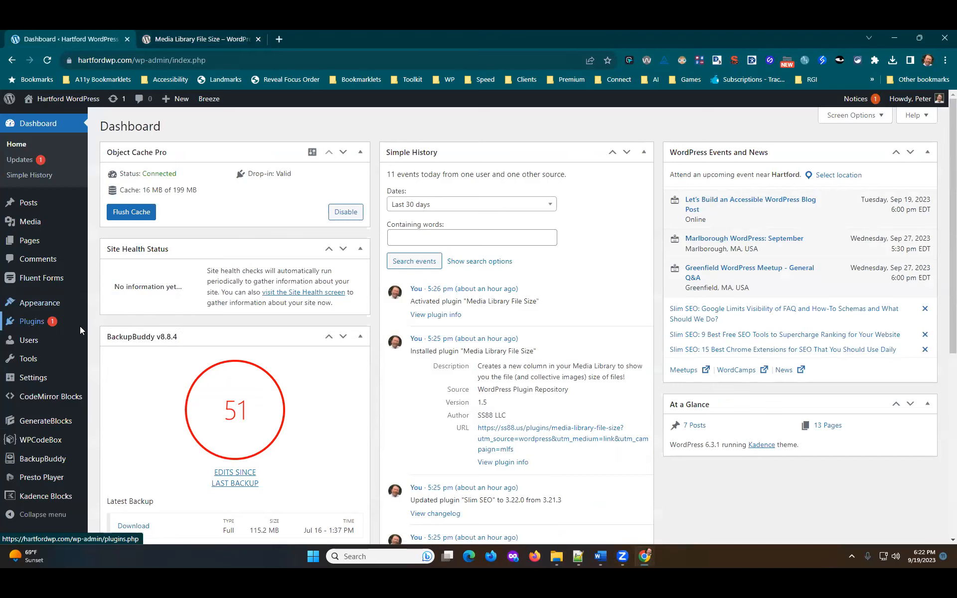
pyautogui.click(30, 323)
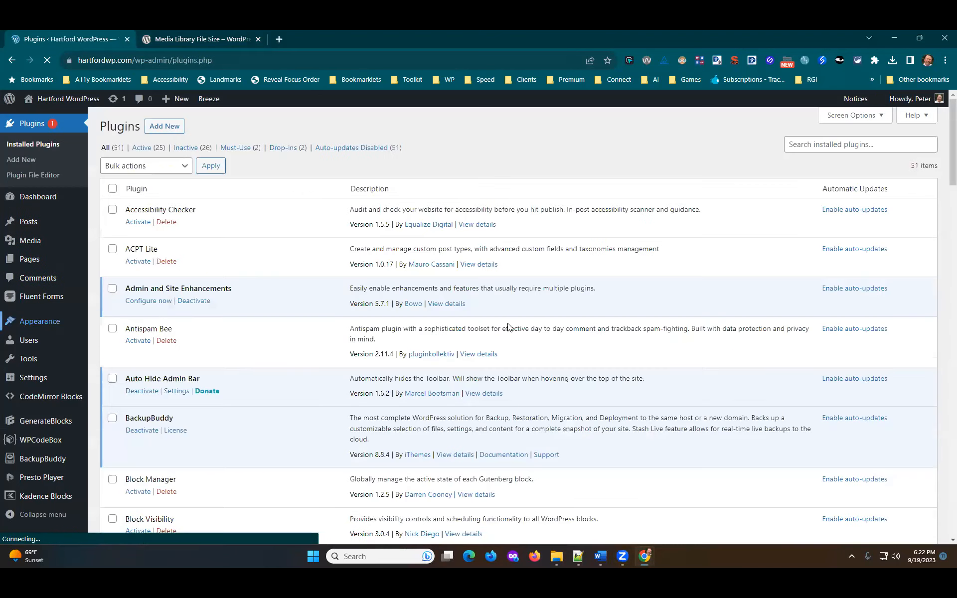
pyautogui.scroll(-3, 641, 375)
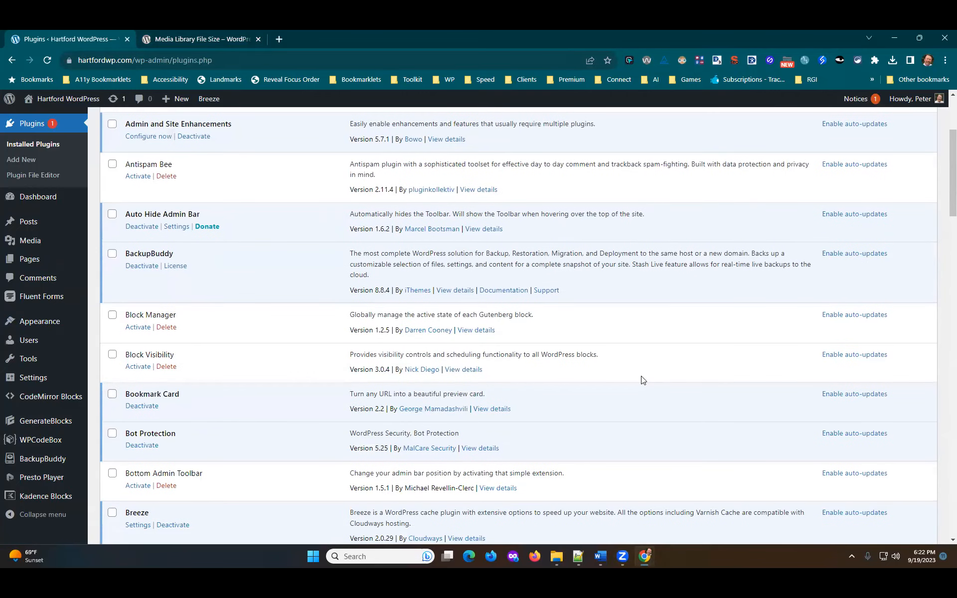
pyautogui.scroll(-10, 642, 380)
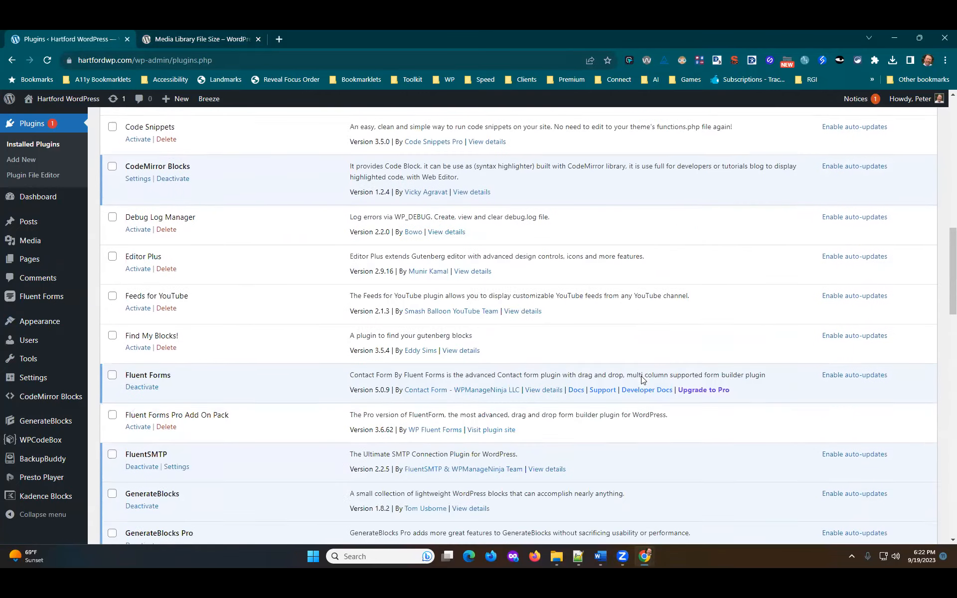
pyautogui.scroll(-6, 642, 378)
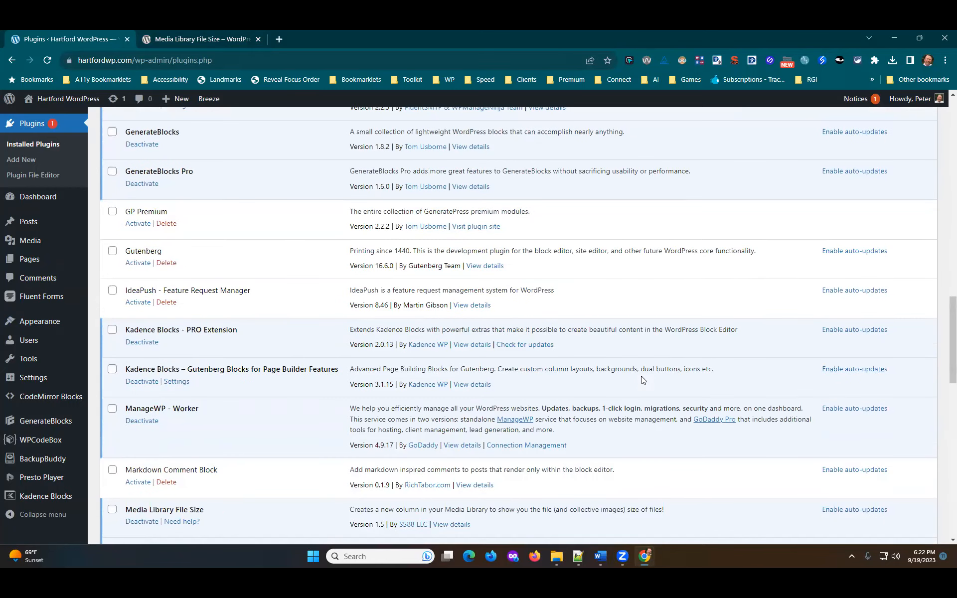
pyautogui.scroll(-4, 643, 380)
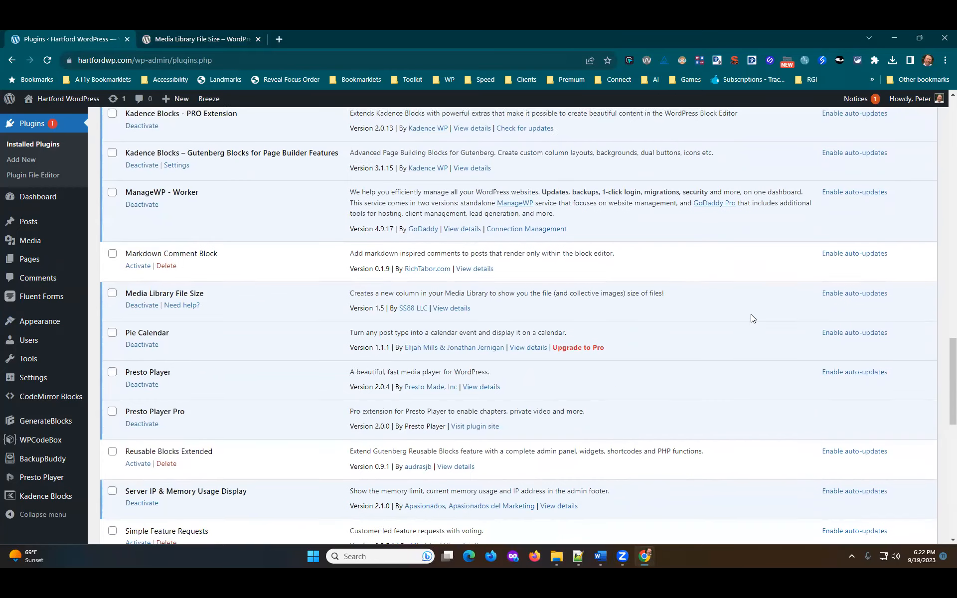
# Examine the installed plugins around Media Library File Size and further down to Visual Link Preview, including Sticky Admin Menu
pyautogui.scroll(2, 336, 430)
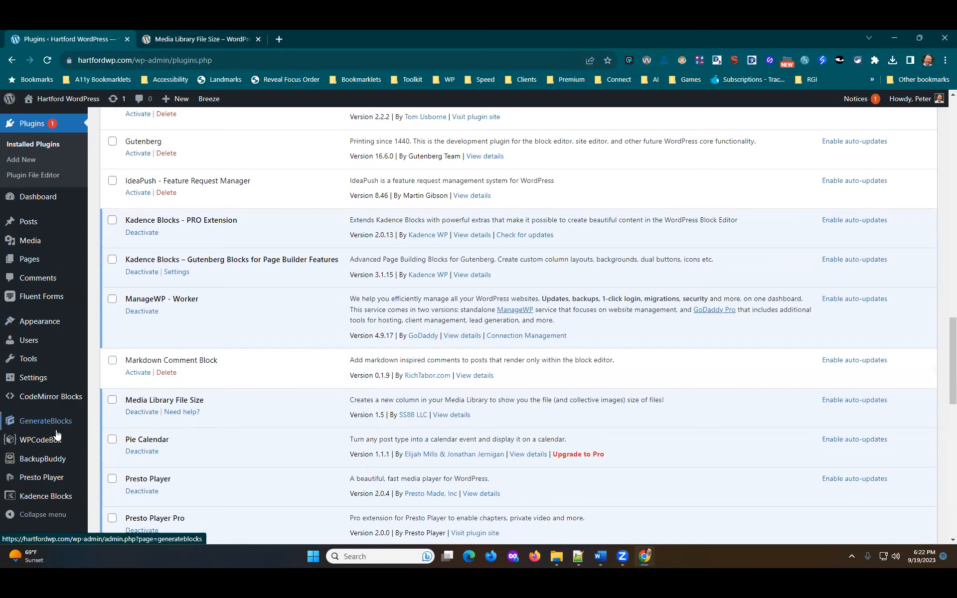
pyautogui.scroll(-2, 69, 479)
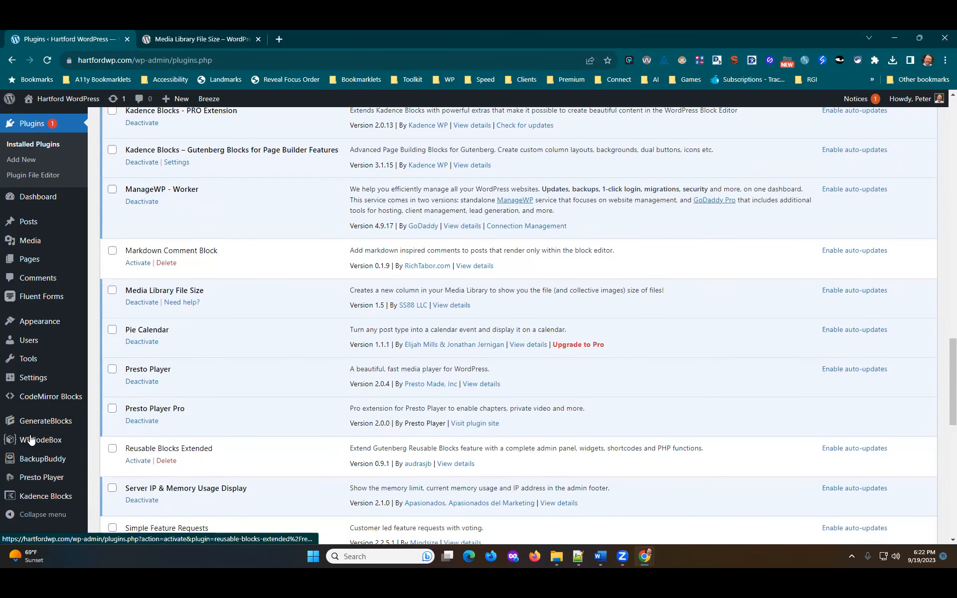
pyautogui.scroll(3, 77, 410)
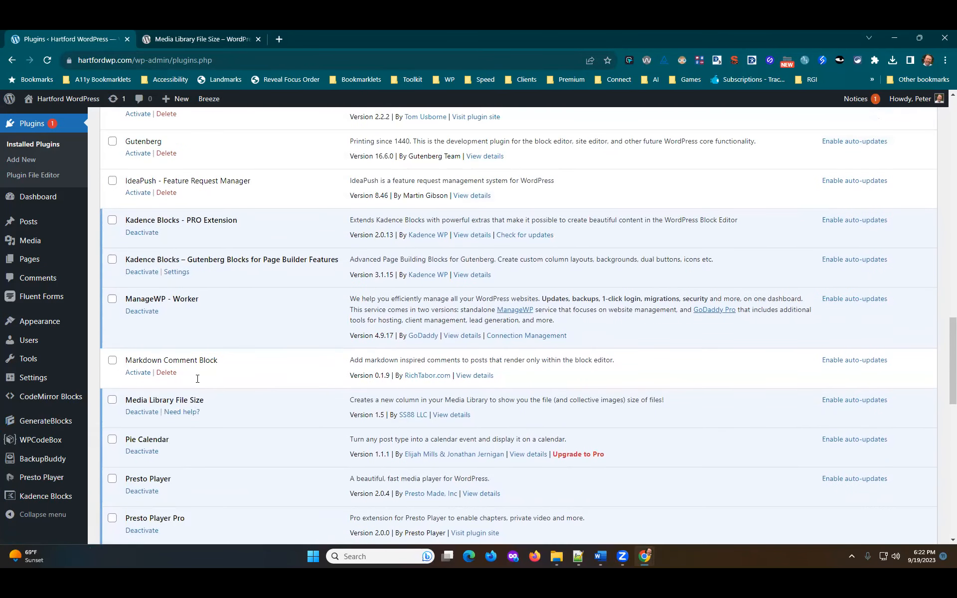
pyautogui.scroll(-4, 193, 418)
pyautogui.scroll(-3, 197, 456)
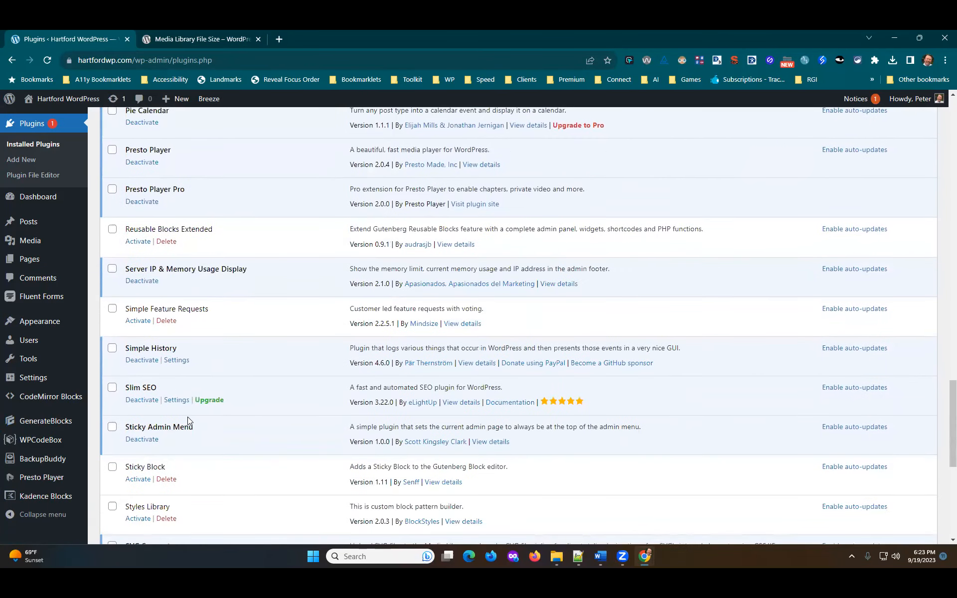
pyautogui.scroll(-5, 225, 437)
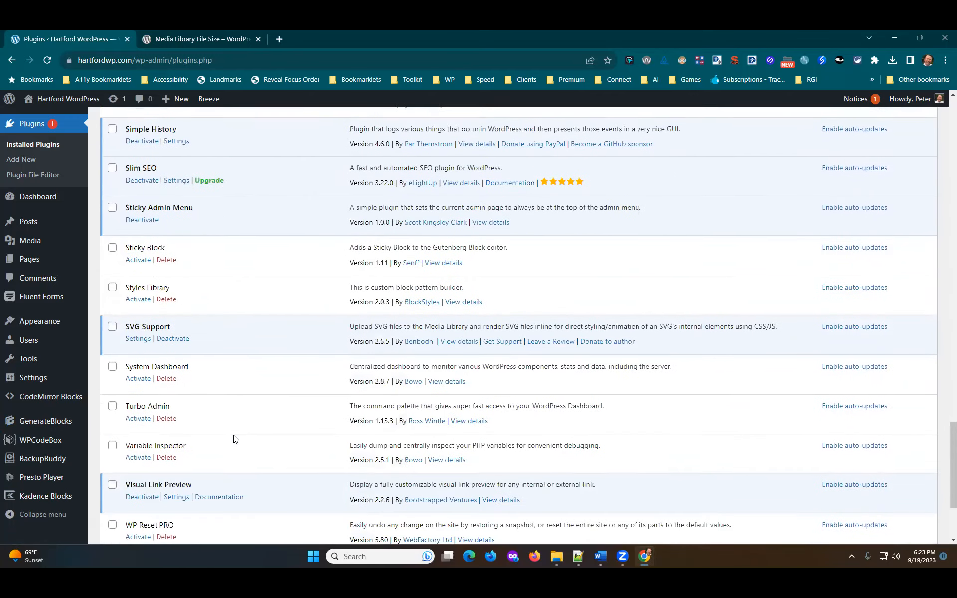
pyautogui.scroll(-2, 236, 439)
pyautogui.scroll(3, 234, 438)
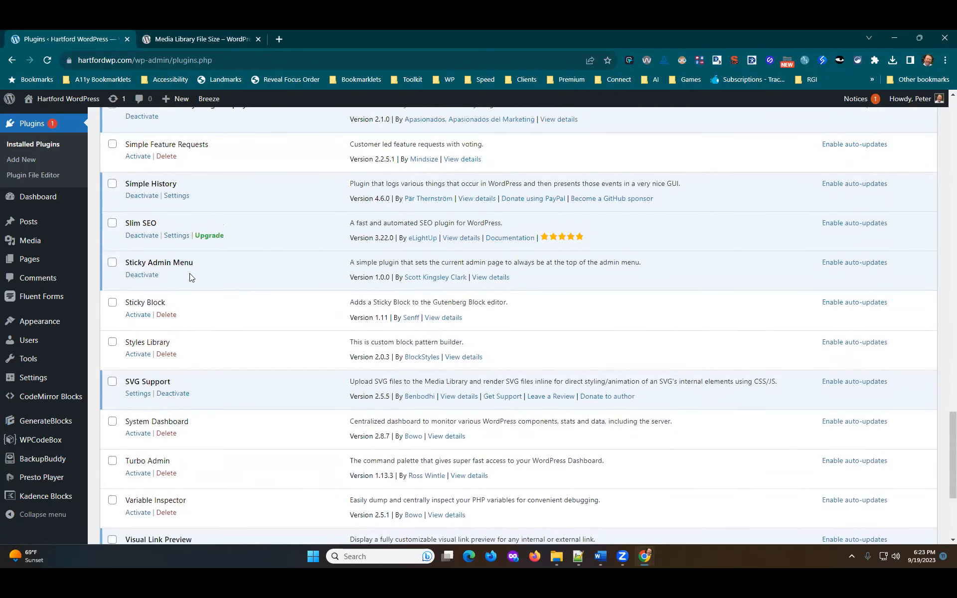
pyautogui.scroll(1, 69, 286)
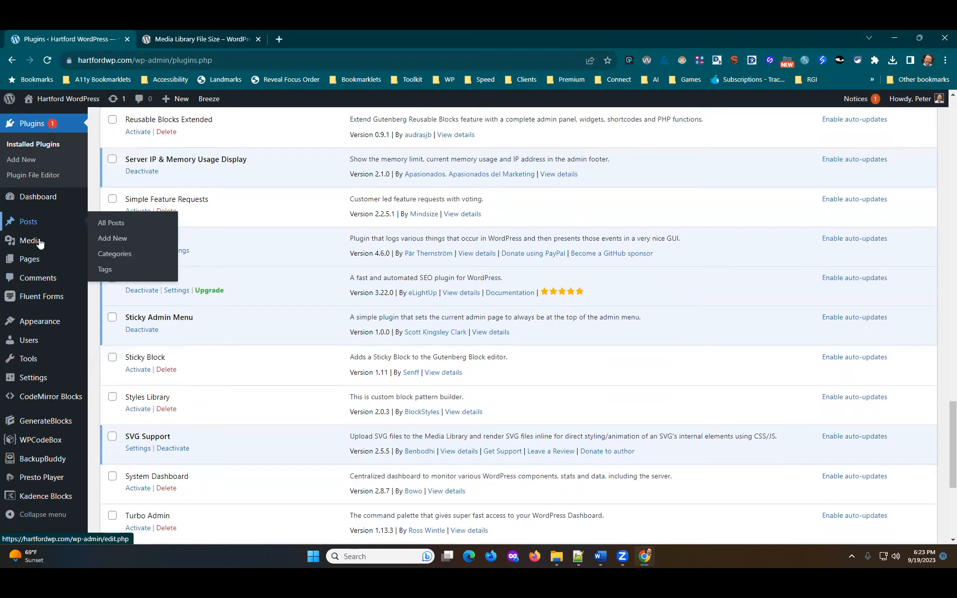
pyautogui.scroll(2, 42, 244)
pyautogui.scroll(1, 42, 244)
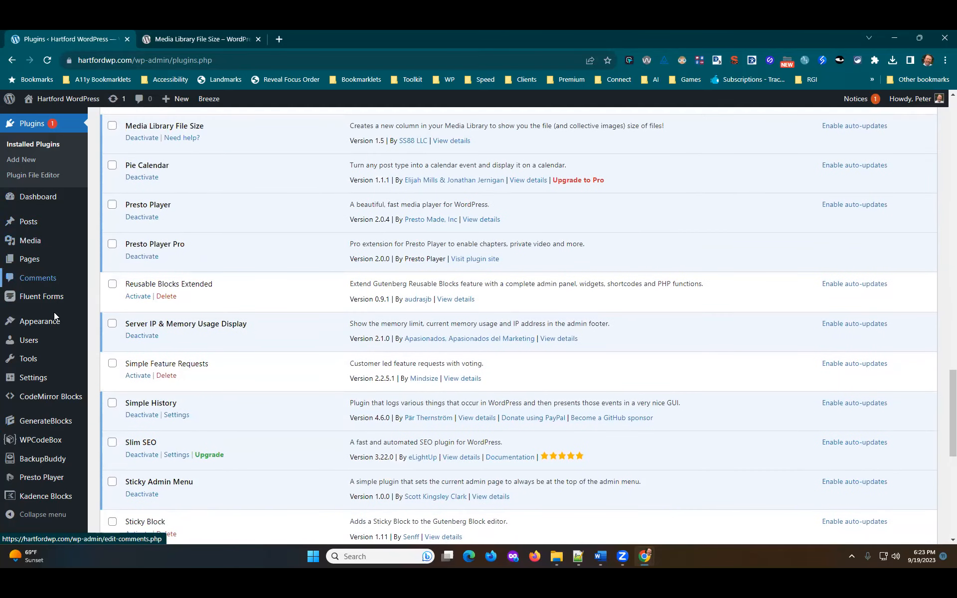
# Index the site's Media Library attachments and sort the reloaded list by file size, largest first
pyautogui.moveTo(52, 311)
pyautogui.moveTo(32, 241)
pyautogui.click(101, 243)
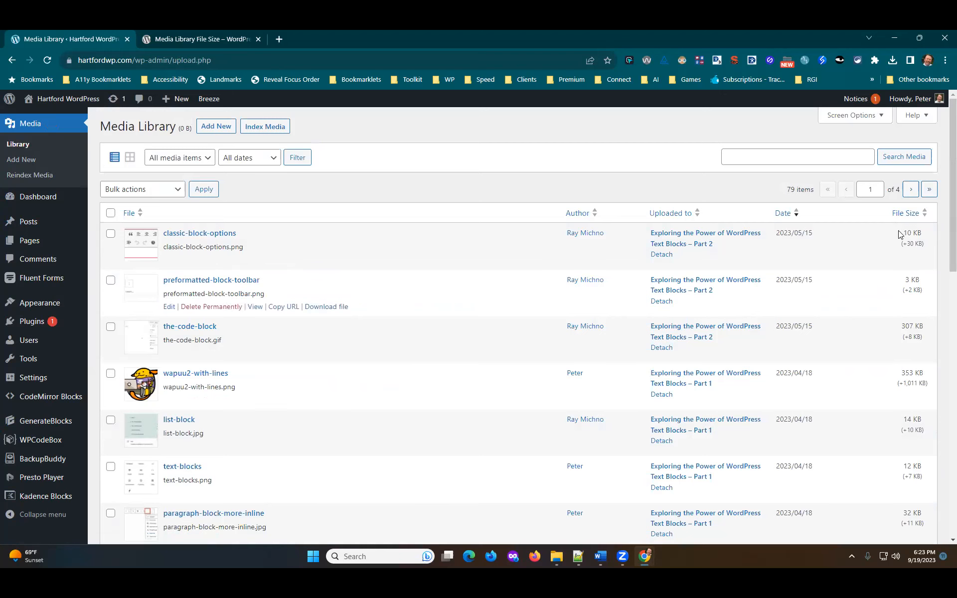
pyautogui.click(248, 128)
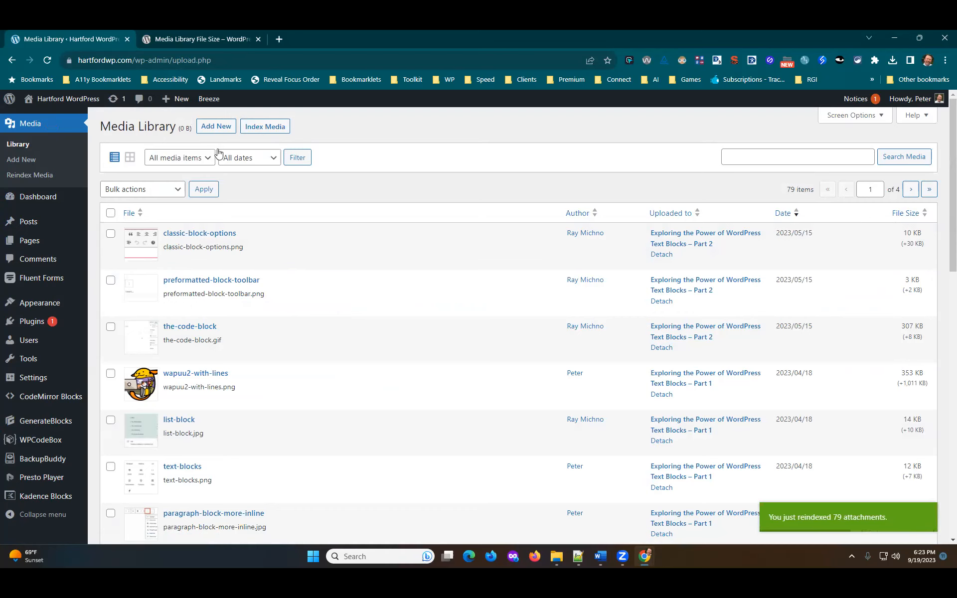
pyautogui.click(48, 59)
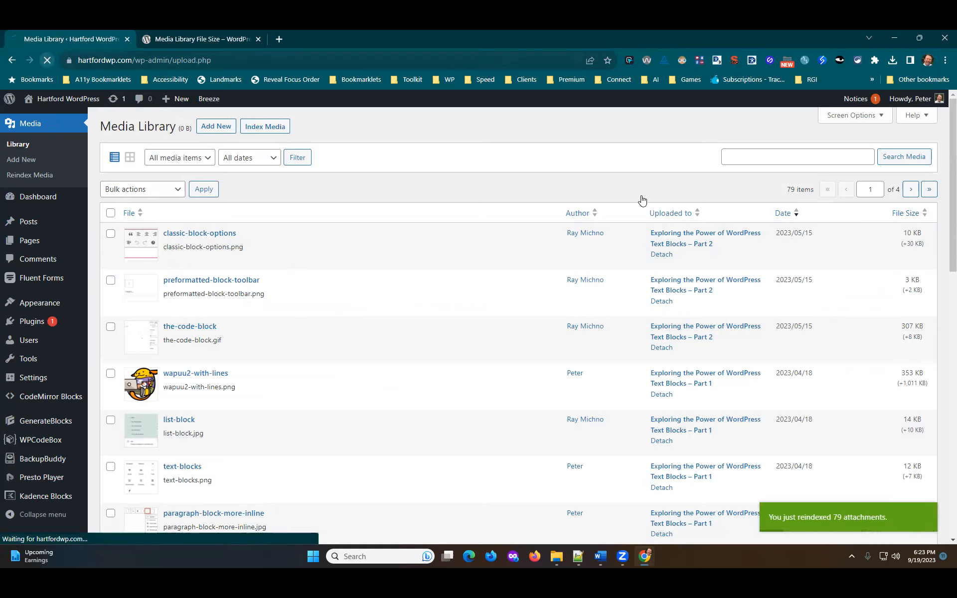
pyautogui.click(906, 213)
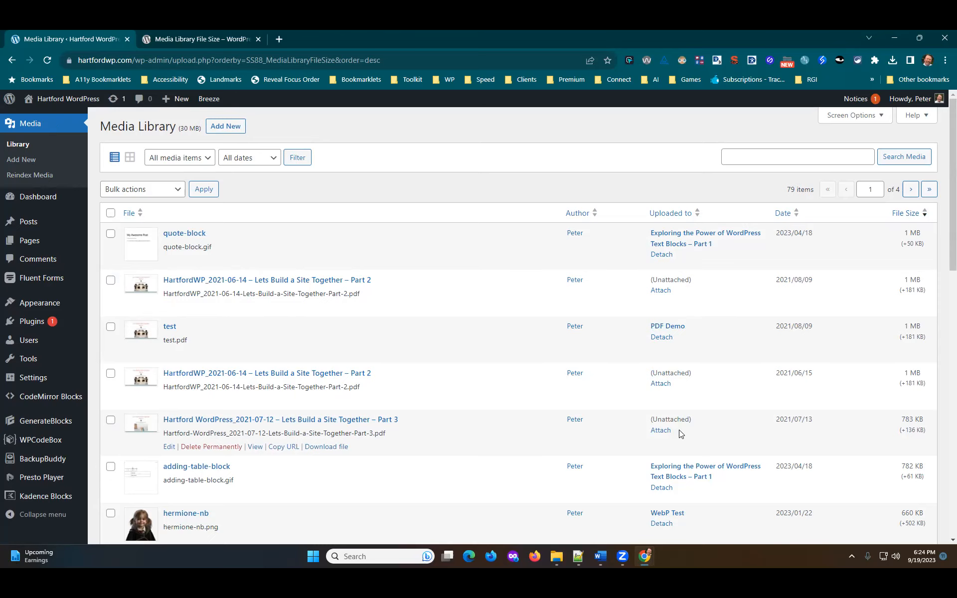
# Revisit the Media Library File Size plugin page, close that browser window and bring up the AccessibleWP site window
pyautogui.click(191, 44)
pyautogui.scroll(10, 674, 316)
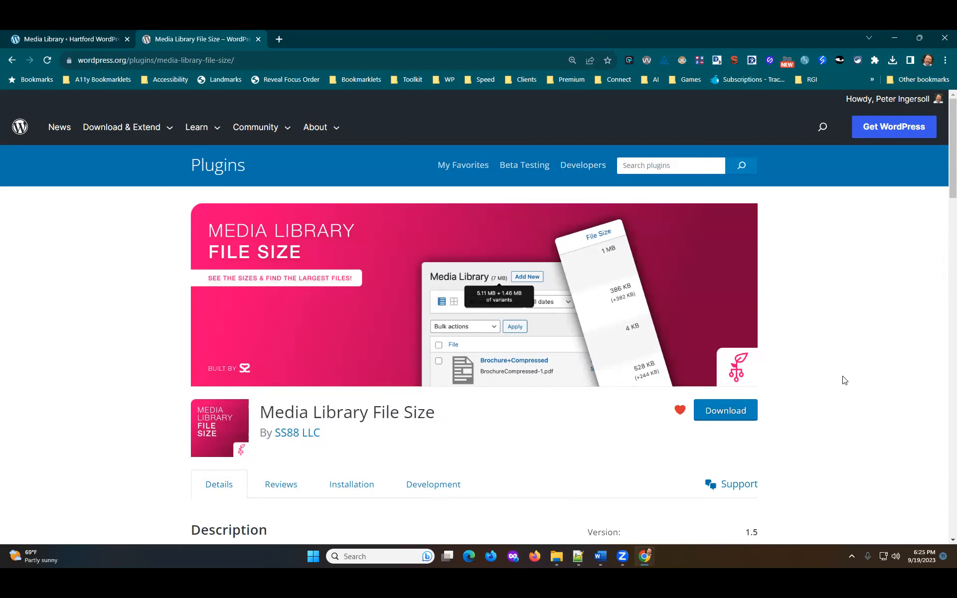
pyautogui.click(943, 40)
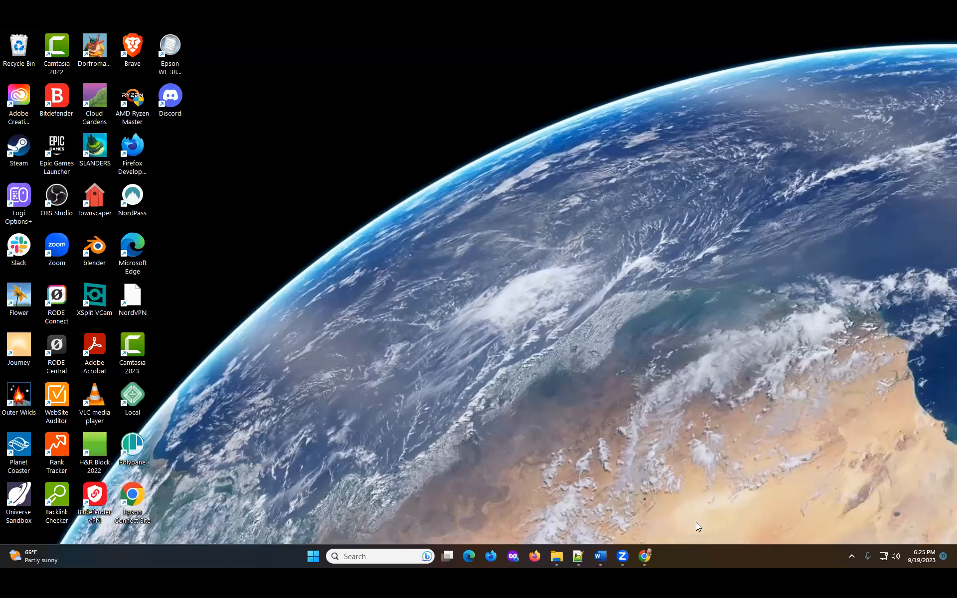
pyautogui.moveTo(643, 553)
pyautogui.click(608, 520)
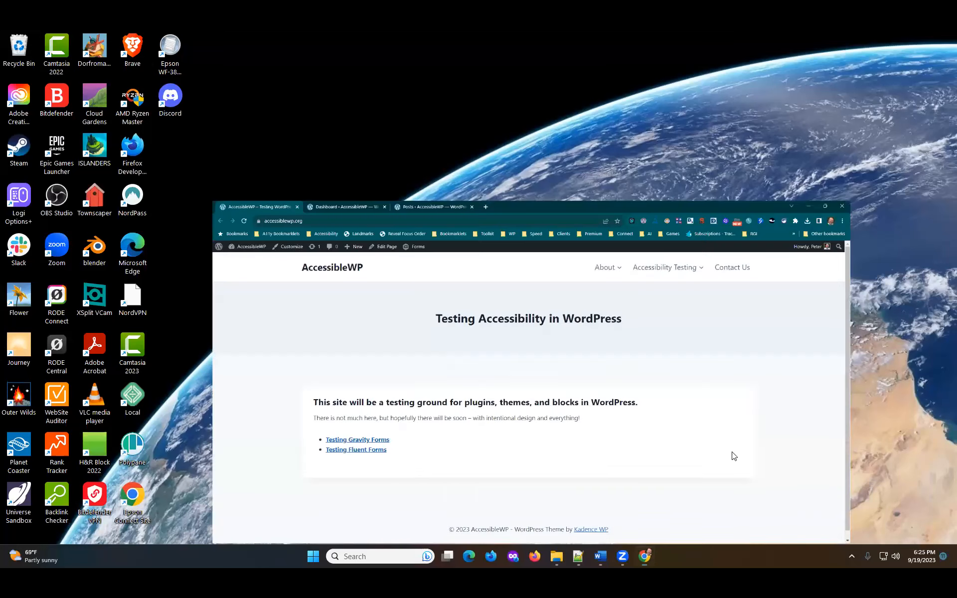
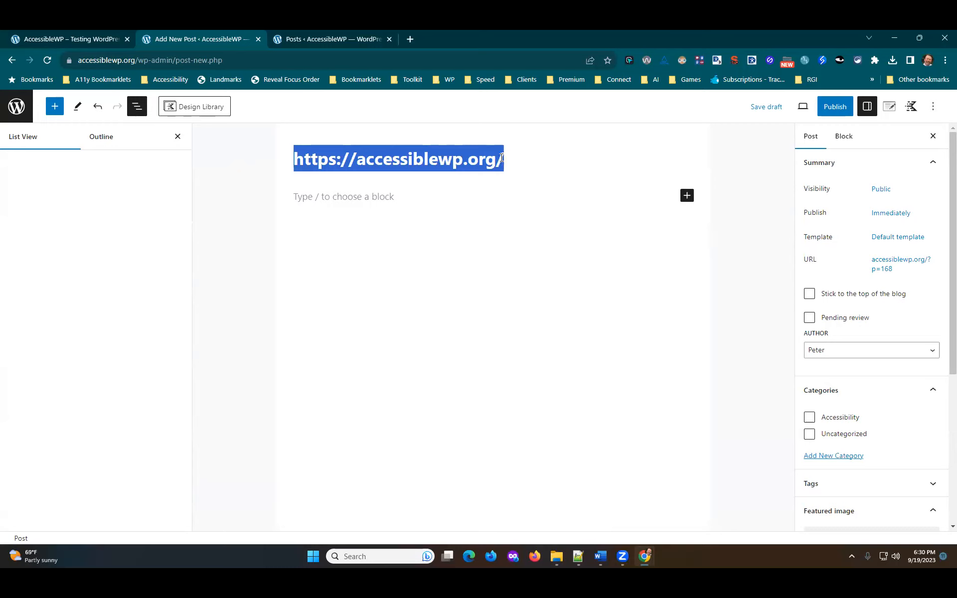
# Replace the new post's pasted URL title with "Build an Accessible Post"
pyautogui.write('Build an Accessible Post')
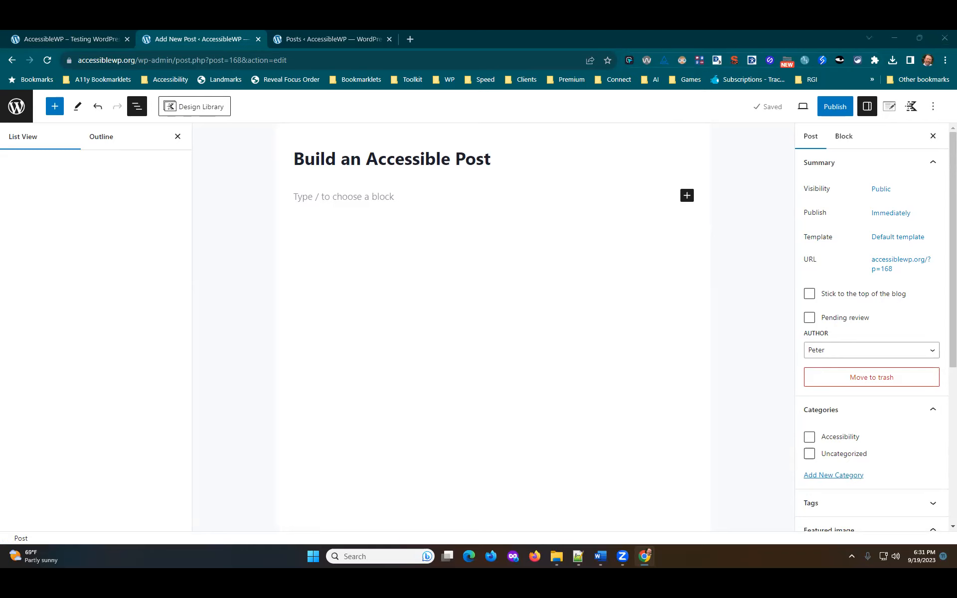
# Switch to the browser window with the existing "Build an Accessible Post (test)" post and view its opening sections
pyautogui.hotkey('alt', 'Tab')
pyautogui.click(560, 217)
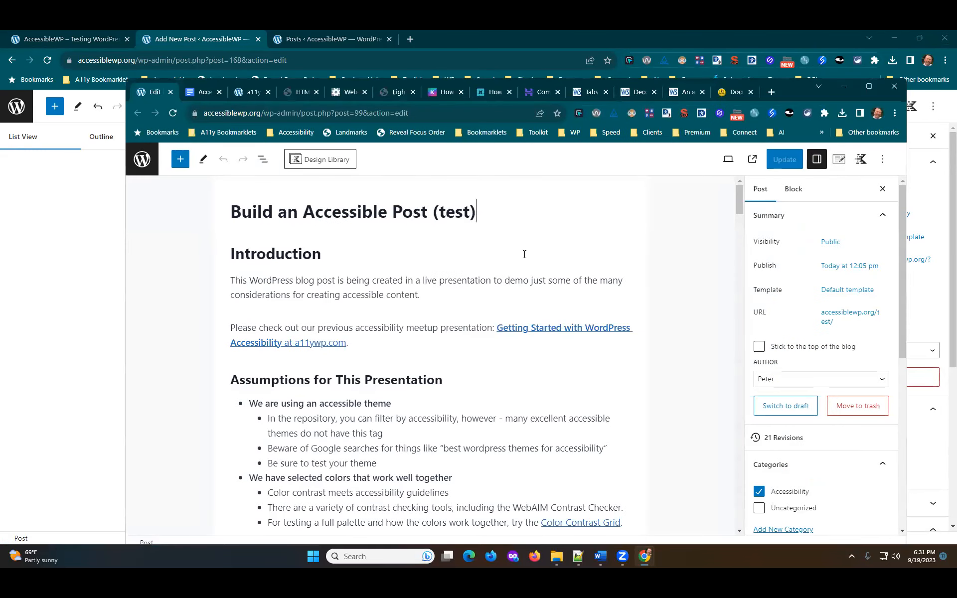
pyautogui.scroll(-1, 526, 281)
pyautogui.scroll(1, 528, 287)
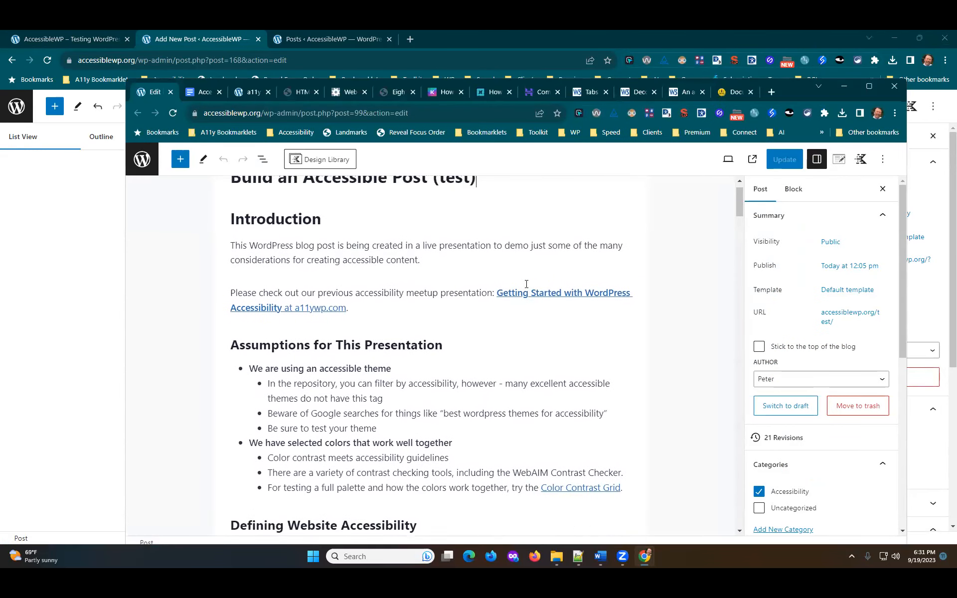
# View the Introduction of the Accessibility Presentation Google Doc and move its window out of the way
pyautogui.click(199, 93)
pyautogui.scroll(-3, 568, 310)
pyautogui.scroll(1, 568, 310)
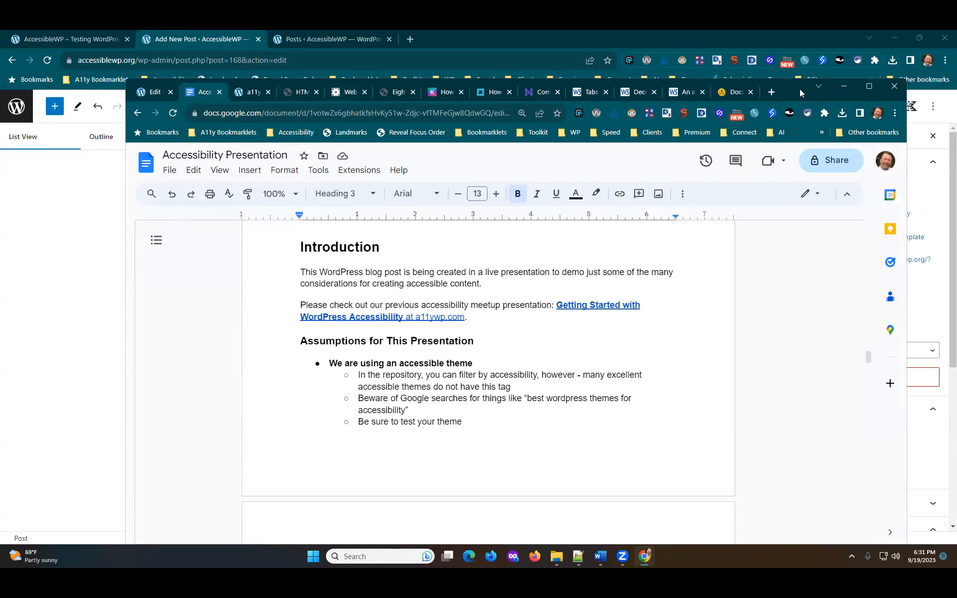
pyautogui.moveTo(799, 89); pyautogui.dragTo(956, 130)
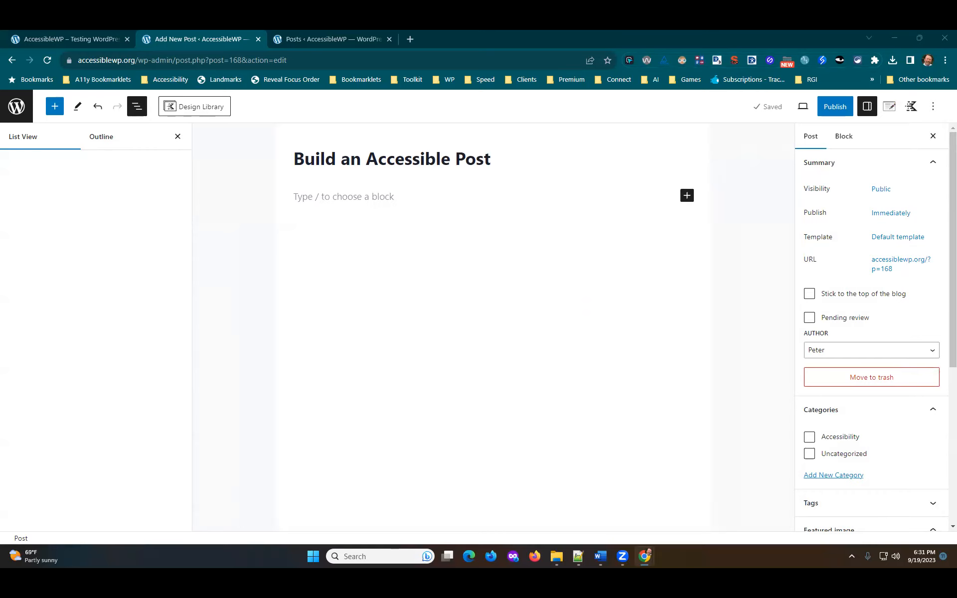
# Bring back the Accessibility Presentation window and place the Notepad++ plain-text copy of the post in front of it
pyautogui.hotkey('alt', 'Tab')
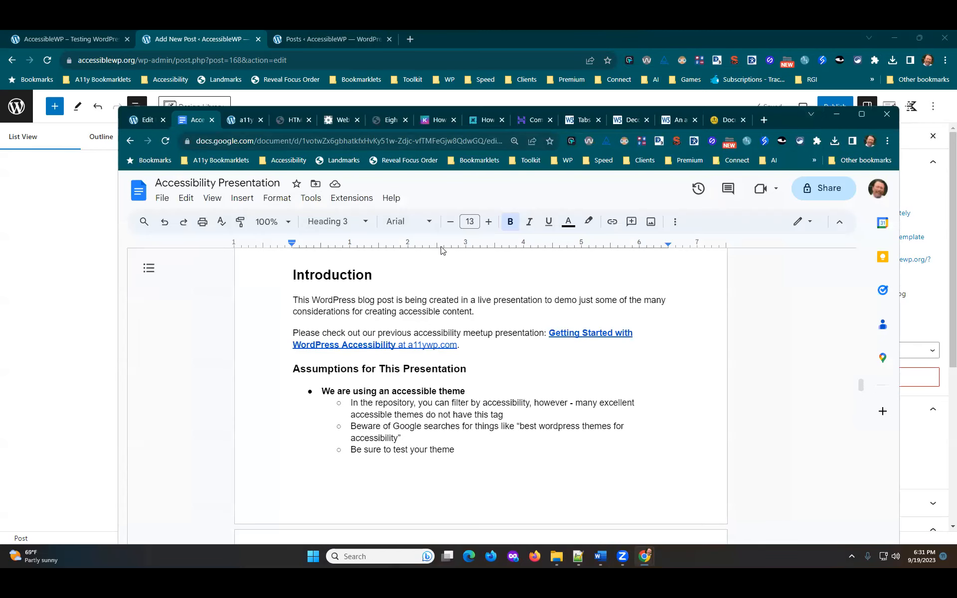
pyautogui.click(578, 556)
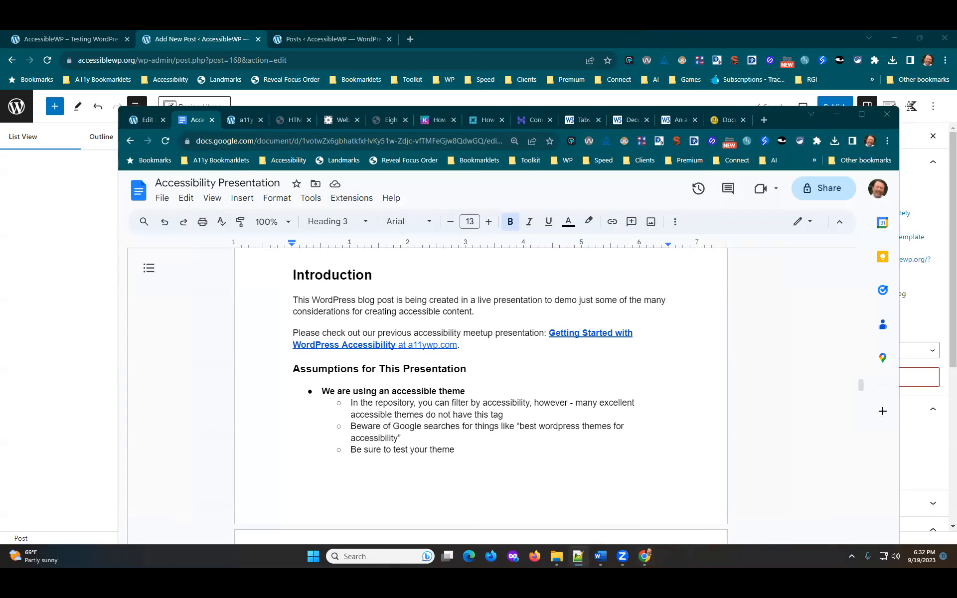
pyautogui.moveTo(956, 192); pyautogui.dragTo(259, 196)
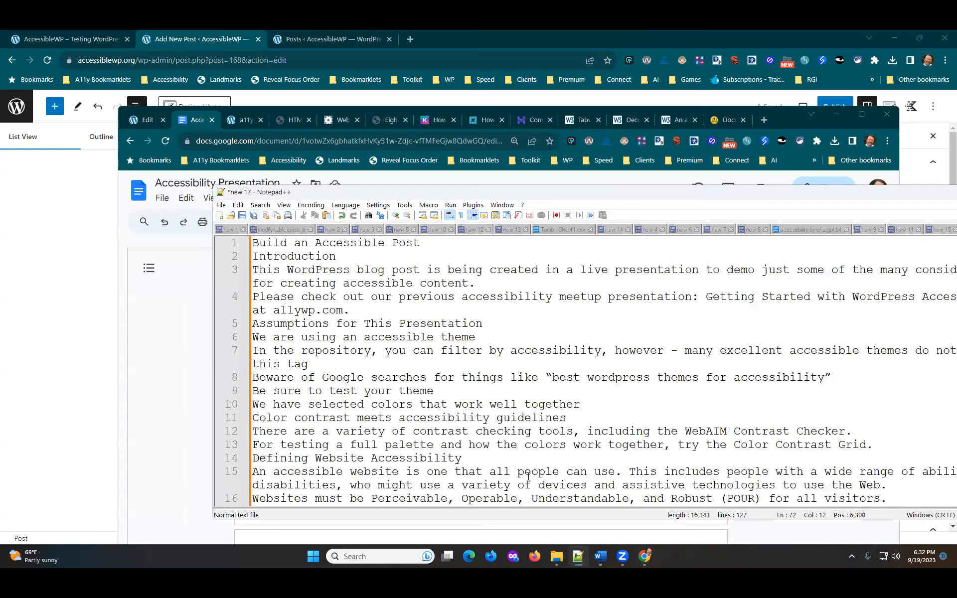
# Bring up the Word copy of the post, widen its window and view the text above Key Considerations for Accessibility
pyautogui.click(602, 557)
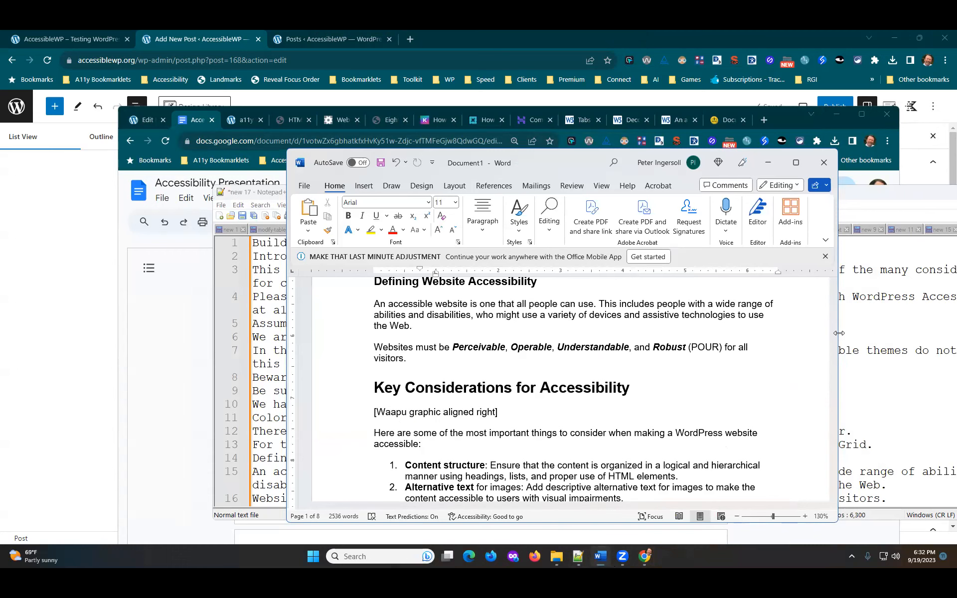
pyautogui.moveTo(839, 333); pyautogui.dragTo(901, 333)
pyautogui.scroll(12, 786, 368)
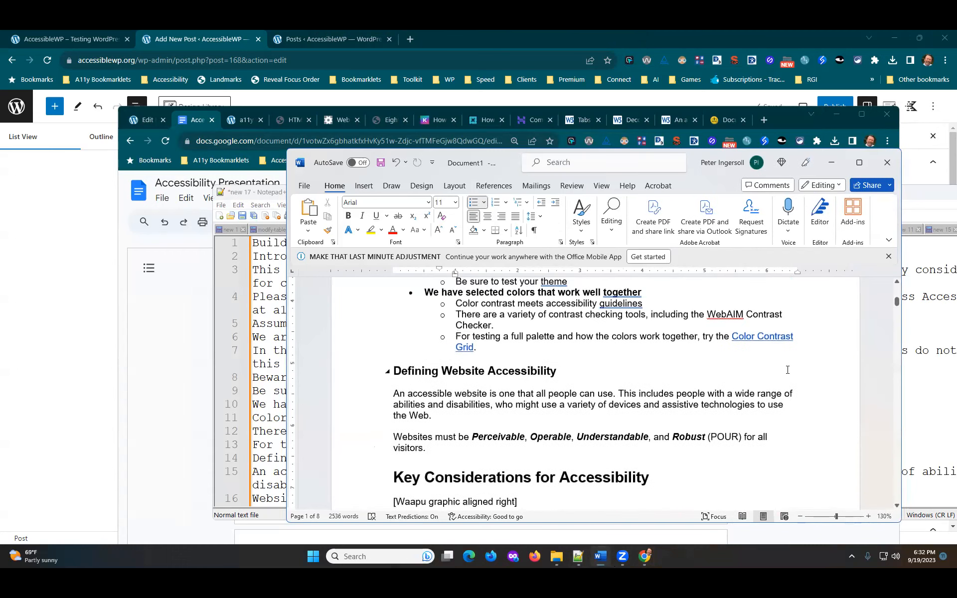
# Move the Word and Notepad++ windows aside to uncover the Introduction section of the Accessibility Presentation Google Doc
pyautogui.scroll(-3, 788, 370)
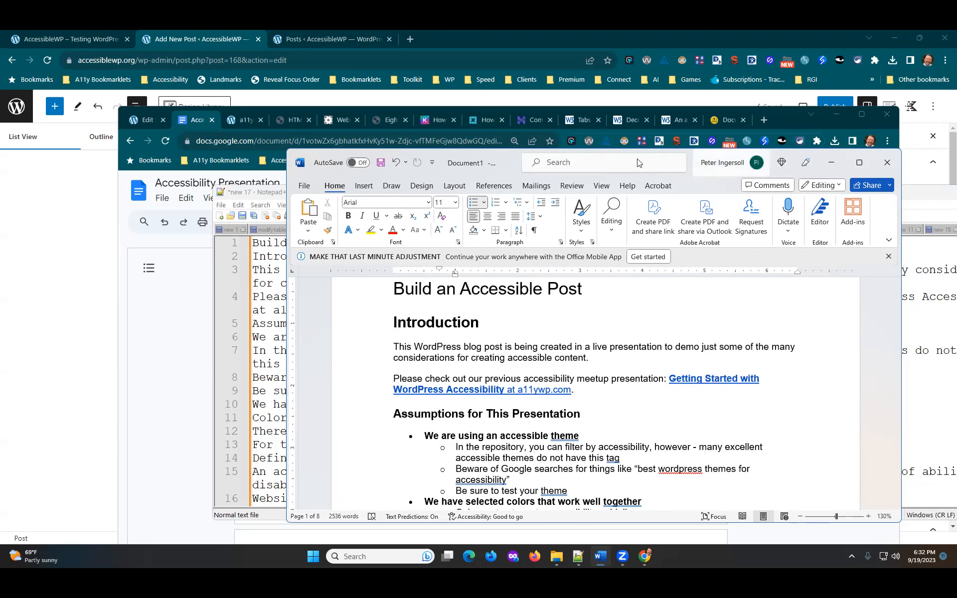
pyautogui.moveTo(526, 153); pyautogui.dragTo(1, 149)
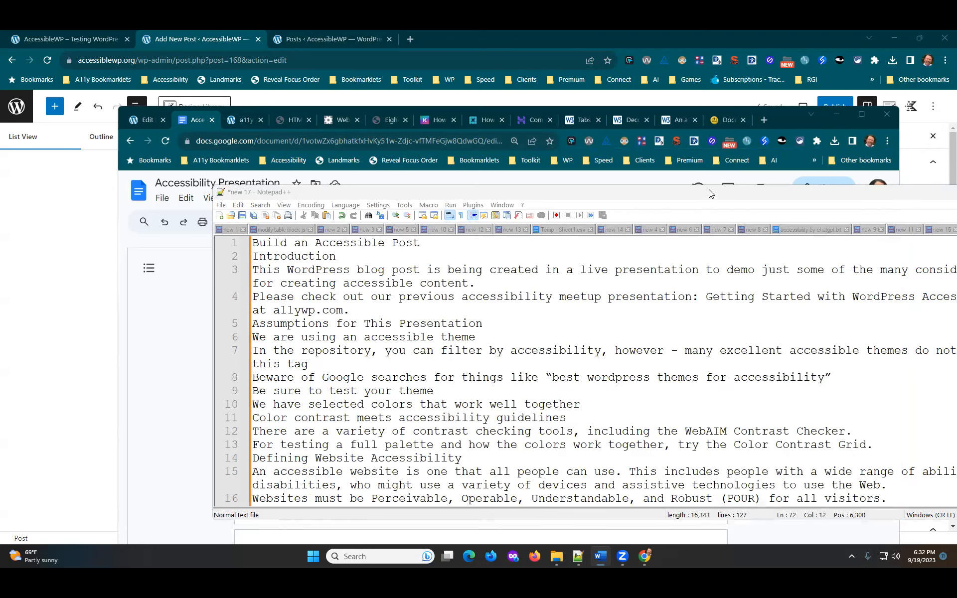
pyautogui.moveTo(710, 190); pyautogui.dragTo(818, 89)
pyautogui.scroll(5, 504, 292)
pyautogui.scroll(-5, 504, 292)
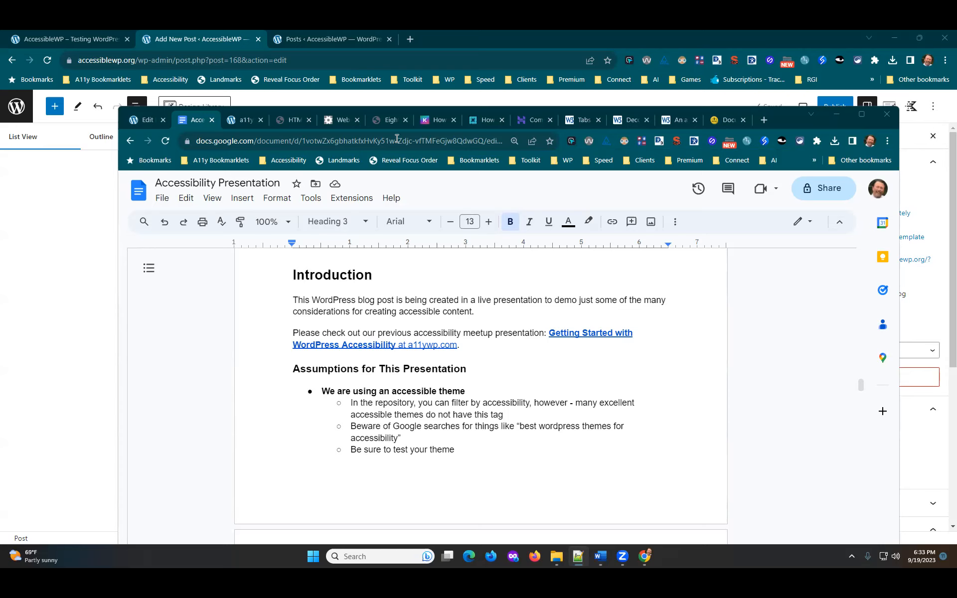
pyautogui.click(782, 116)
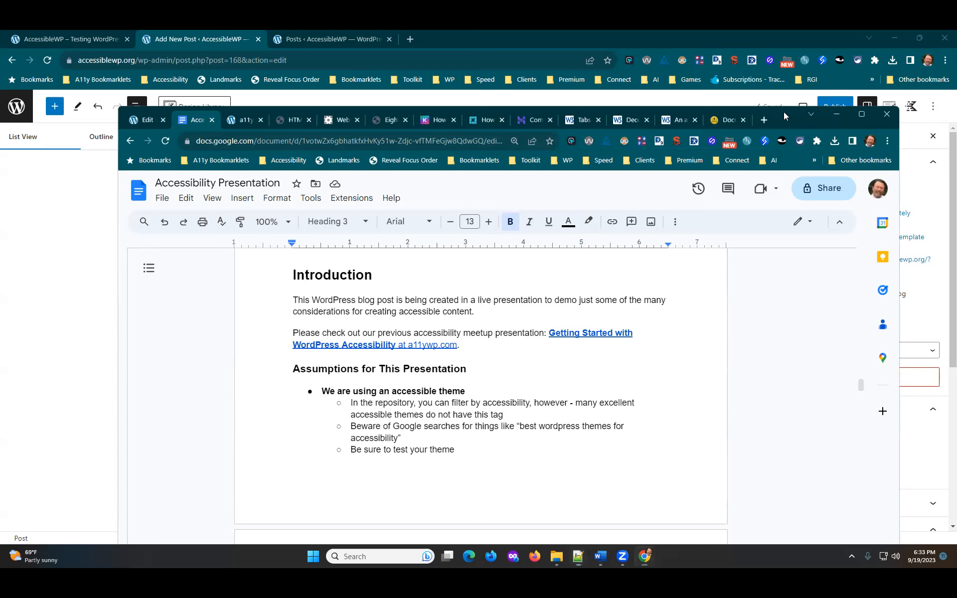
pyautogui.moveTo(783, 116); pyautogui.dragTo(956, 116)
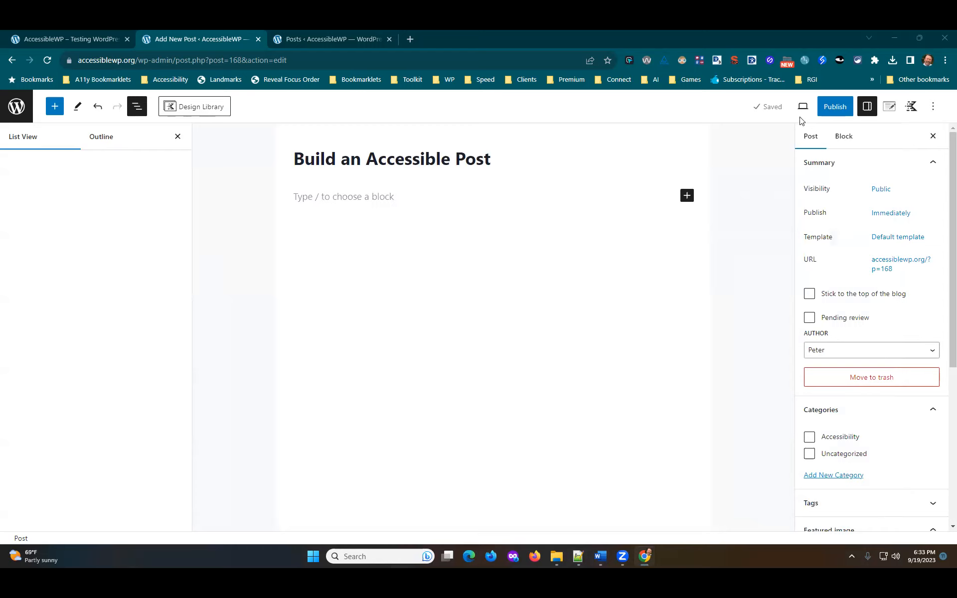
pyautogui.moveTo(956, 117); pyautogui.dragTo(800, 122)
# Copy the Google Doc text from below the Introduction heading through the Color Contrast Grid bullet into the empty body of the WordPress post
pyautogui.scroll(-4, 649, 361)
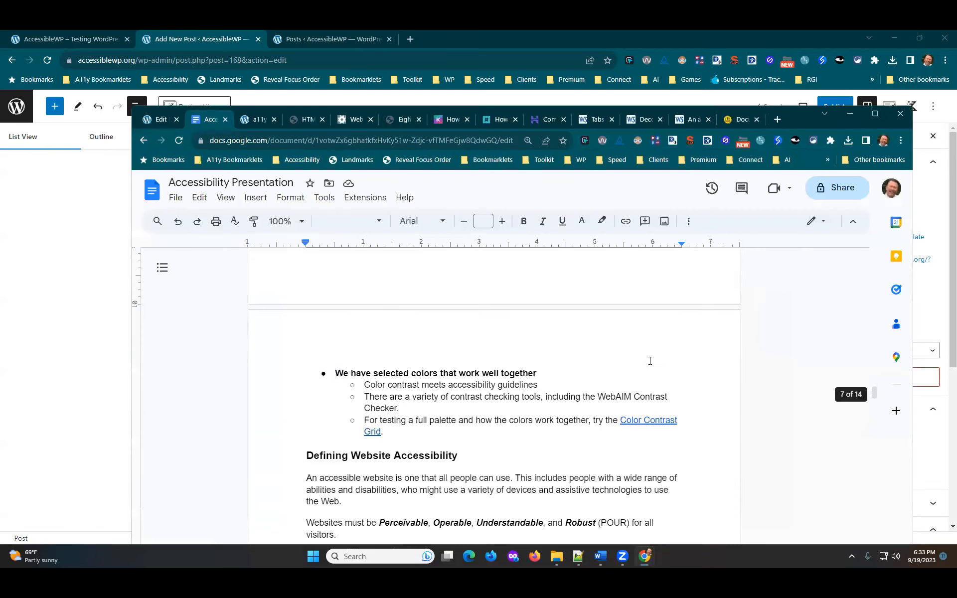
pyautogui.keyDown('shift'); pyautogui.click(398, 434); pyautogui.keyUp('shift')
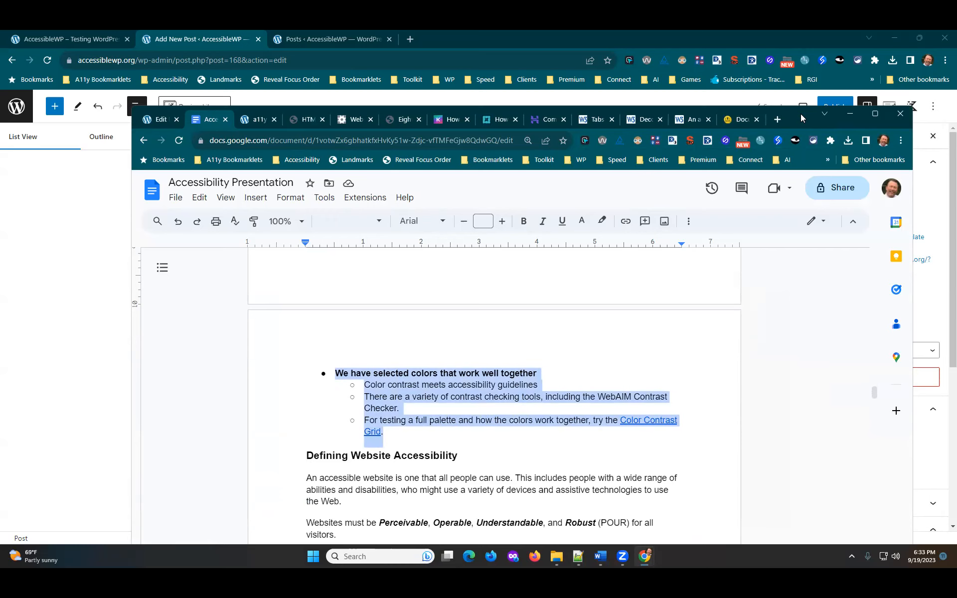
pyautogui.moveTo(800, 114); pyautogui.dragTo(956, 90)
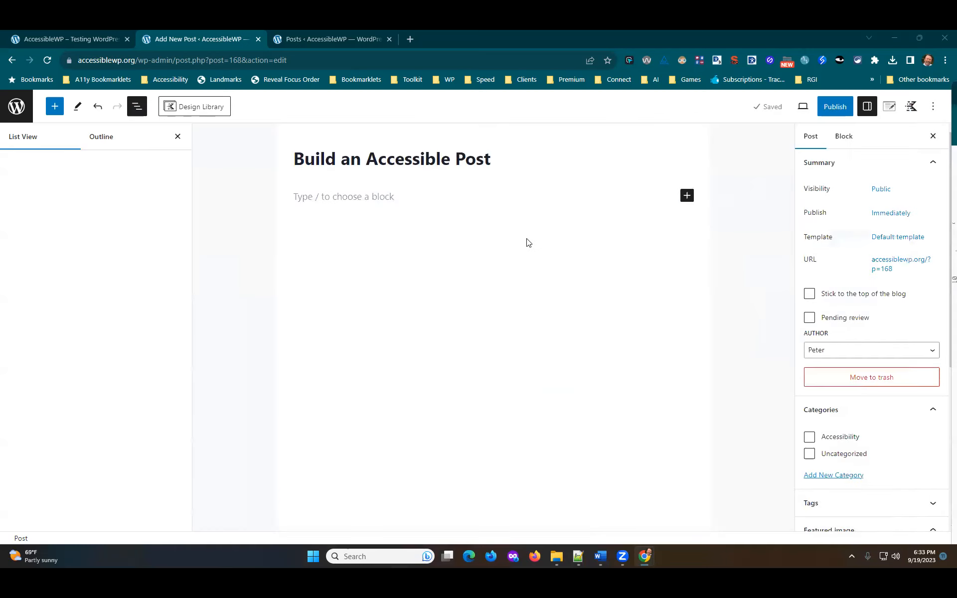
pyautogui.click(368, 200)
pyautogui.hotkey('ctrl', 'v')
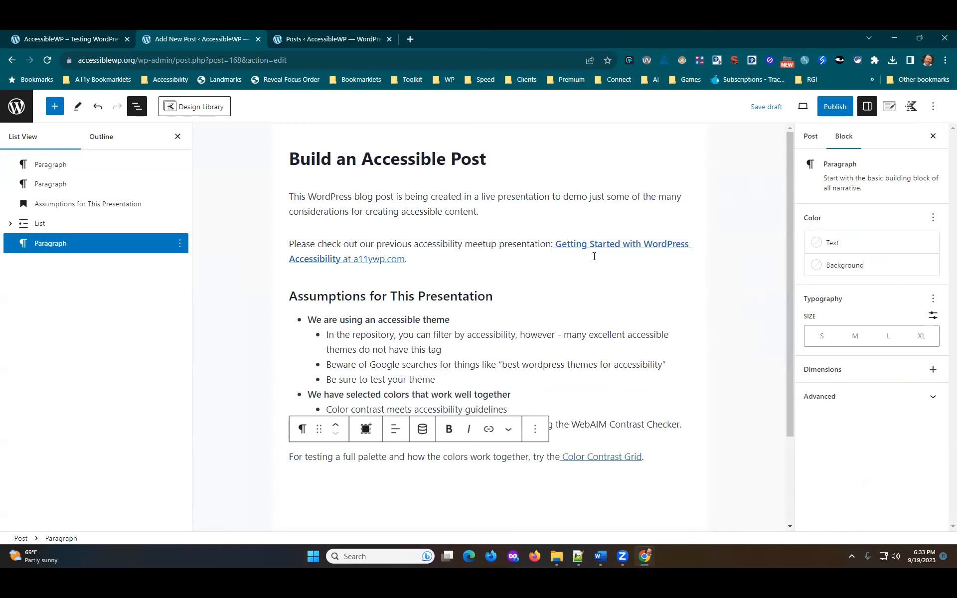
# Inspect a nested list item, the post's document outline and the Assumptions for This Presentation heading
pyautogui.click(339, 337)
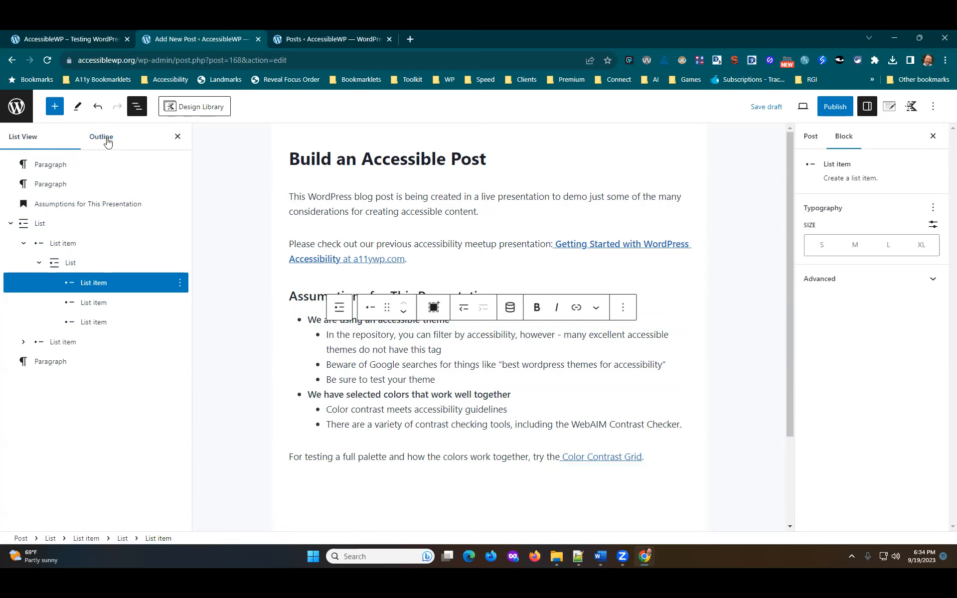
pyautogui.click(103, 138)
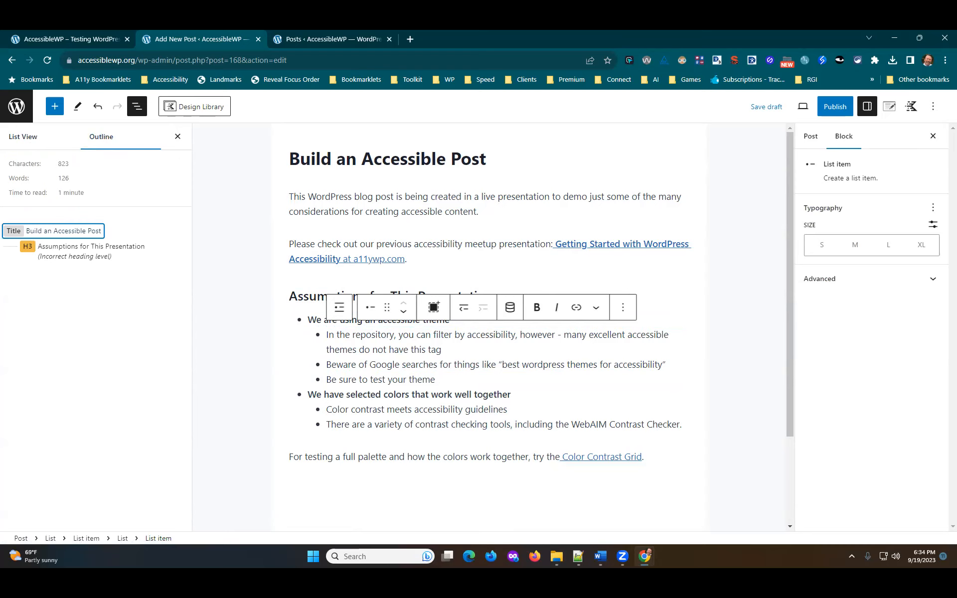
pyautogui.hotkey('alt', 'Tab')
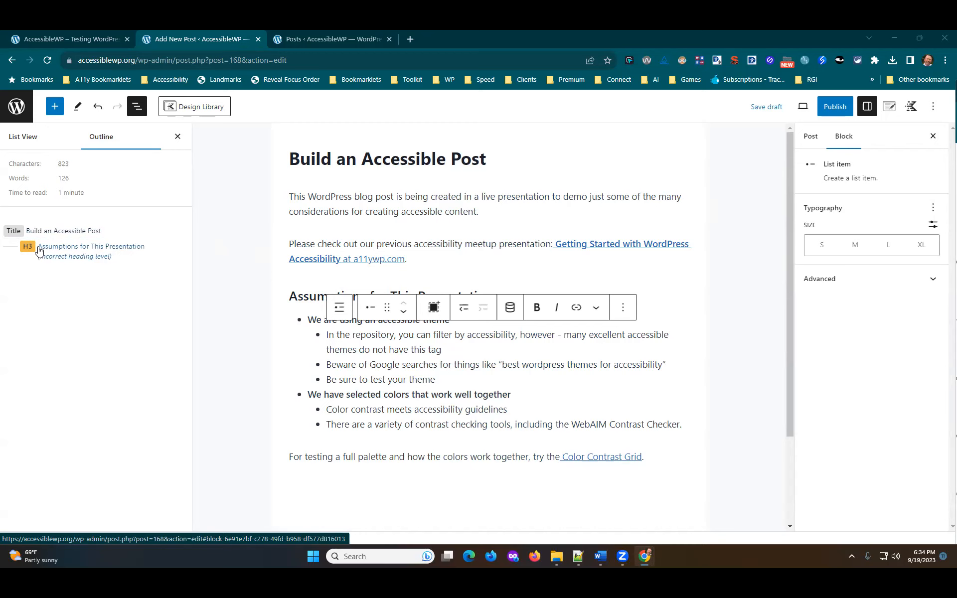
pyautogui.tripleClick(304, 296)
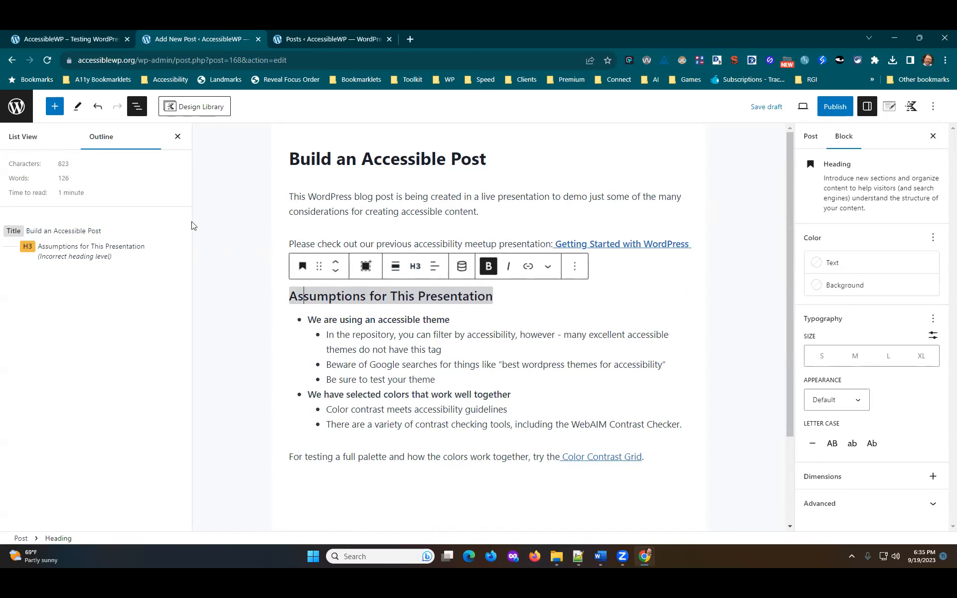
pyautogui.hotkey('alt', 'Tab')
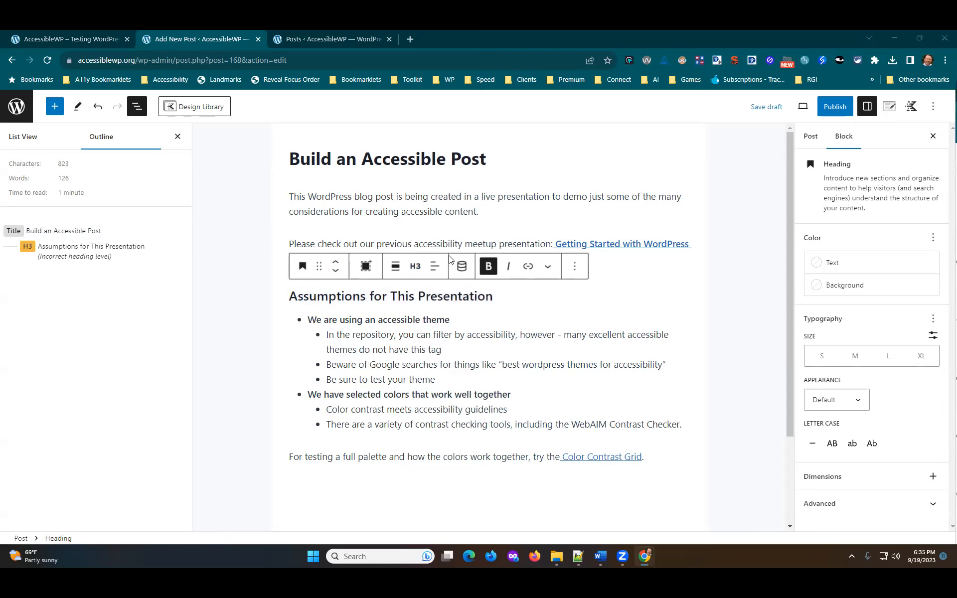
# Insert a new paragraph reading "Introduction" above the first paragraph of the post
pyautogui.click(286, 200)
pyautogui.press('Return')
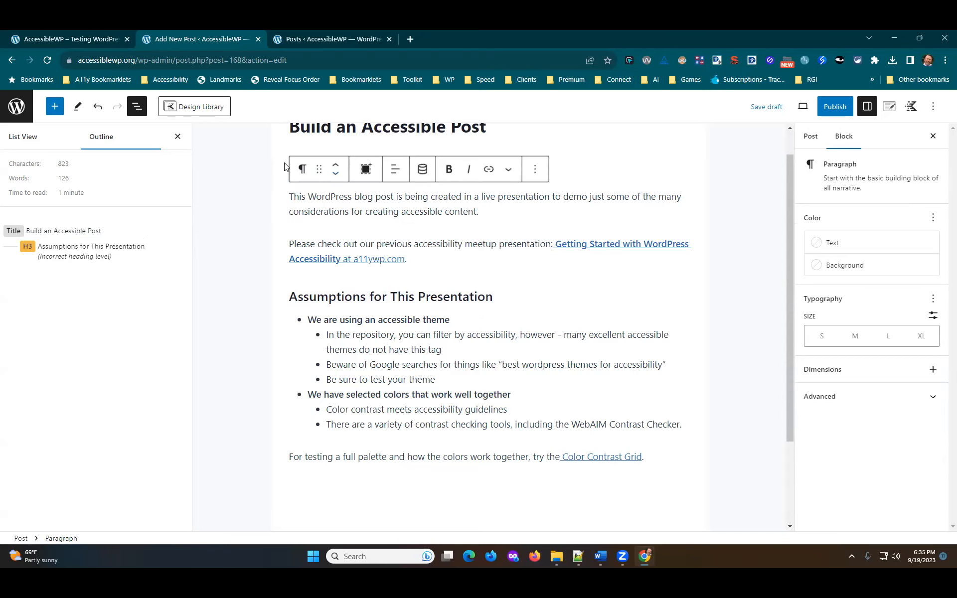
pyautogui.click(287, 166)
pyautogui.click(297, 165)
pyautogui.write('Introduction')
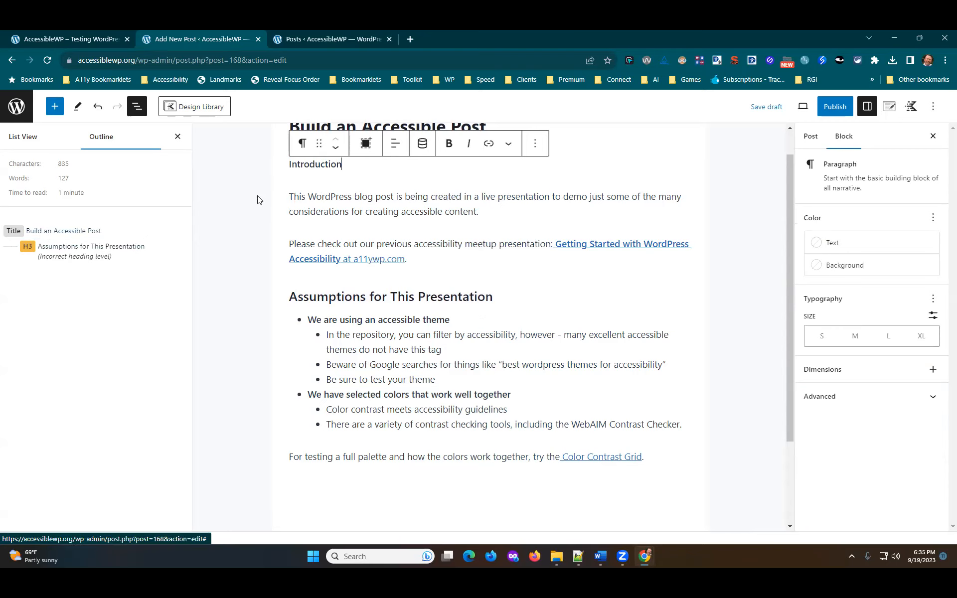
# Transform the Introduction paragraph into an H2 heading and review the available heading levels
pyautogui.doubleClick(308, 164)
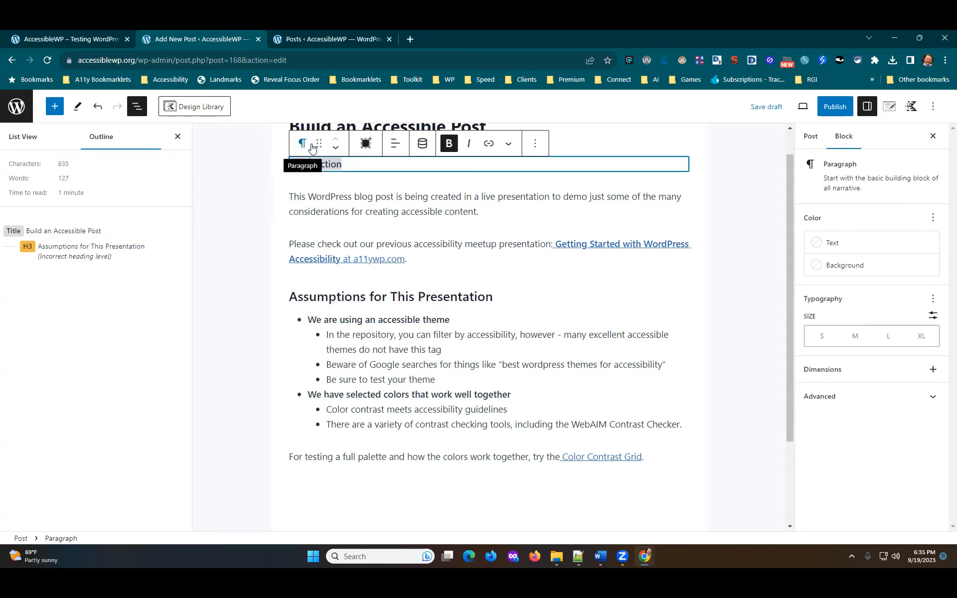
pyautogui.click(305, 145)
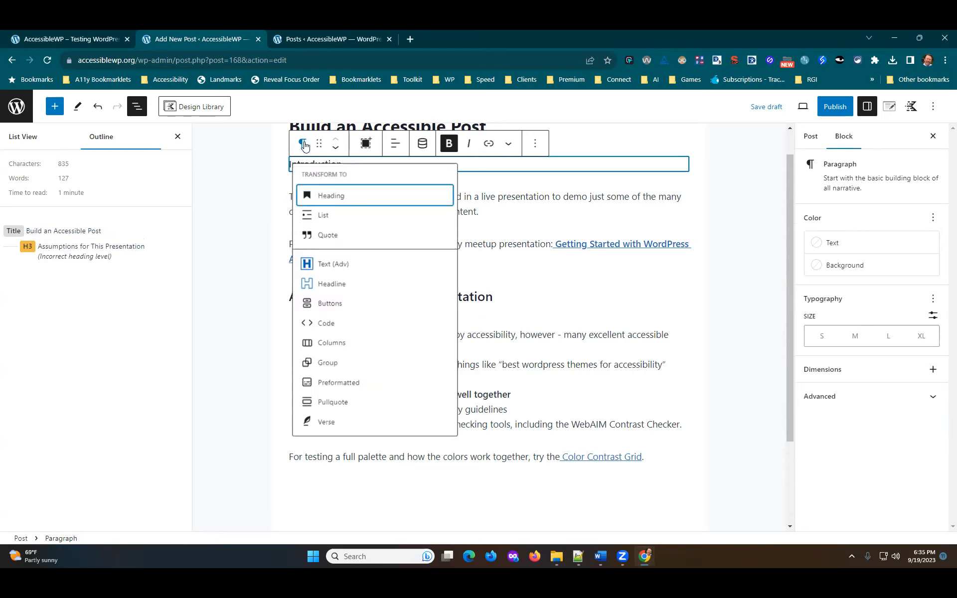
pyautogui.click(331, 196)
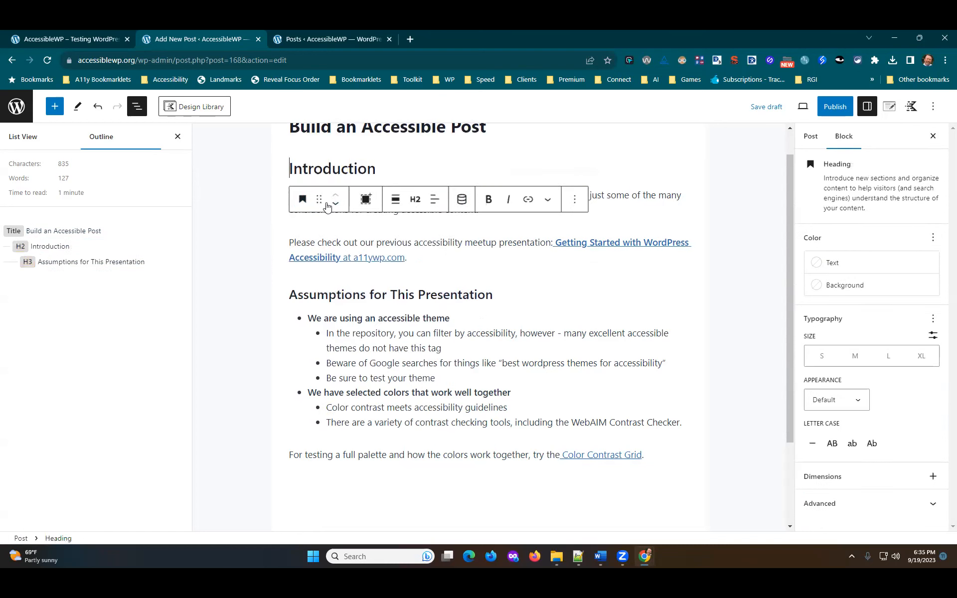
pyautogui.click(415, 201)
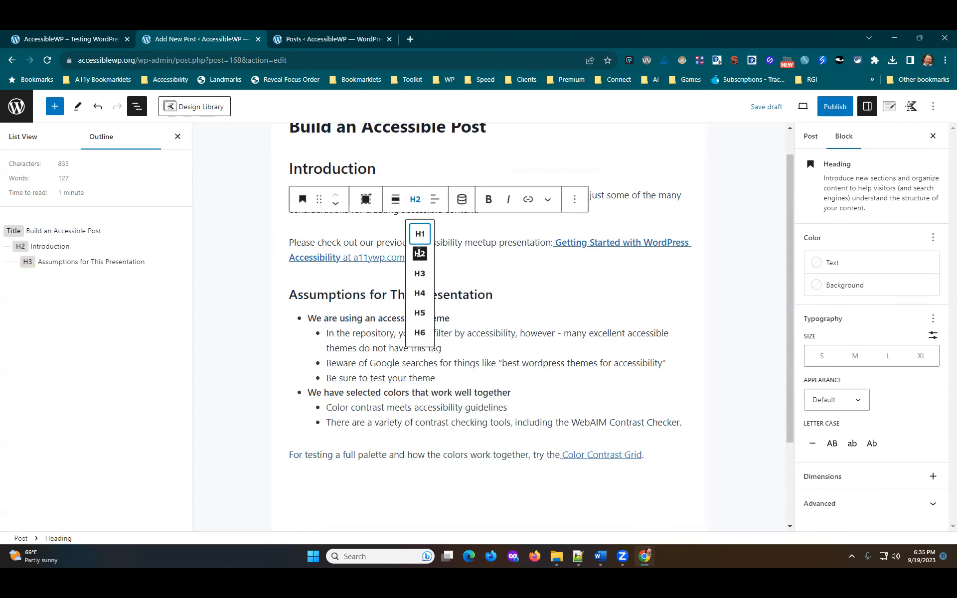
pyautogui.press('Escape')
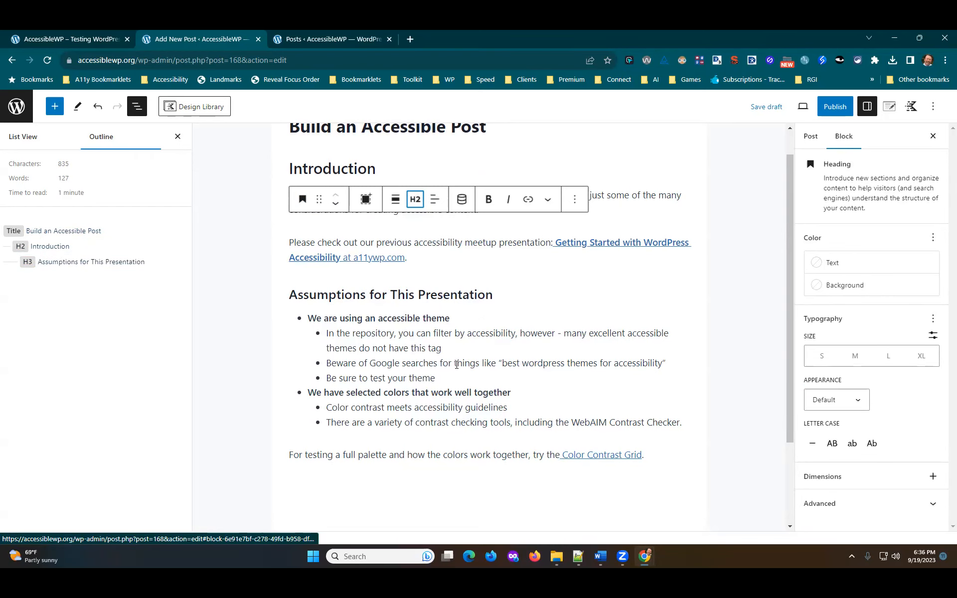
# Check the blocks of the Assumptions for This Presentation heading and the nested items in the list beneath it
pyautogui.scroll(-1, 487, 408)
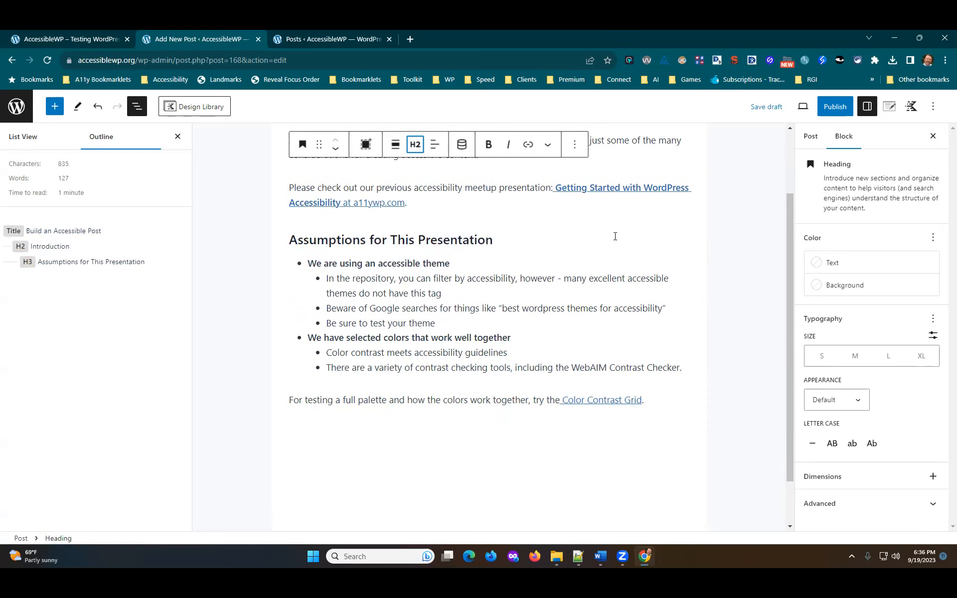
pyautogui.moveTo(589, 395)
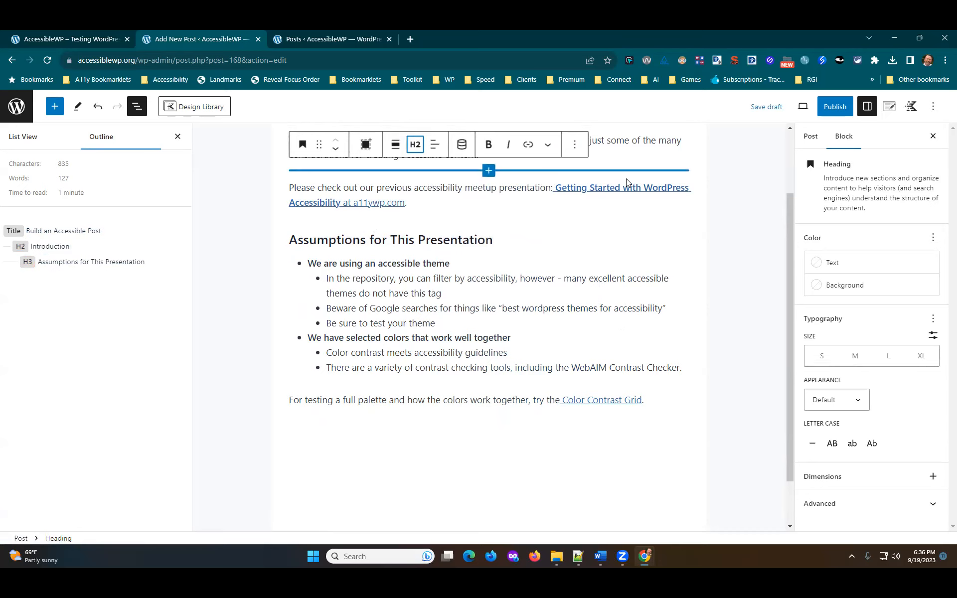
pyautogui.click(338, 240)
pyautogui.click(353, 277)
pyautogui.click(359, 323)
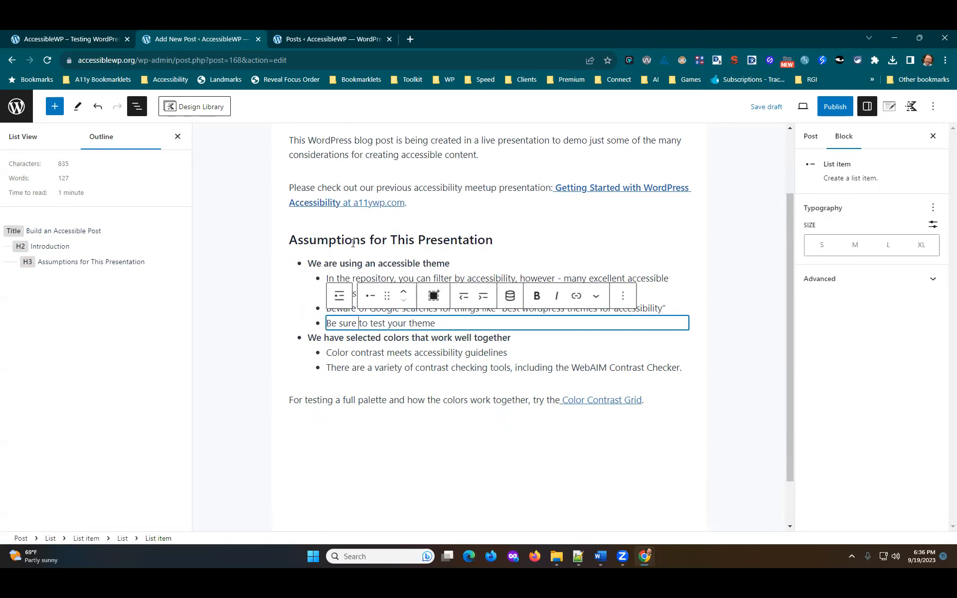
# Try the Assumptions for This Presentation heading at level H1 and set it back to H3
pyautogui.click(337, 241)
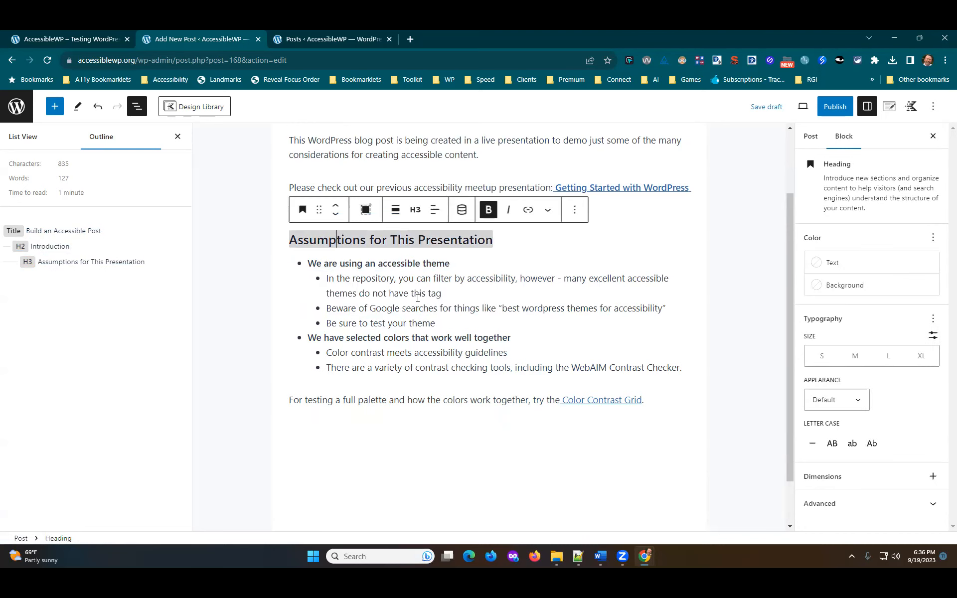
pyautogui.click(414, 219)
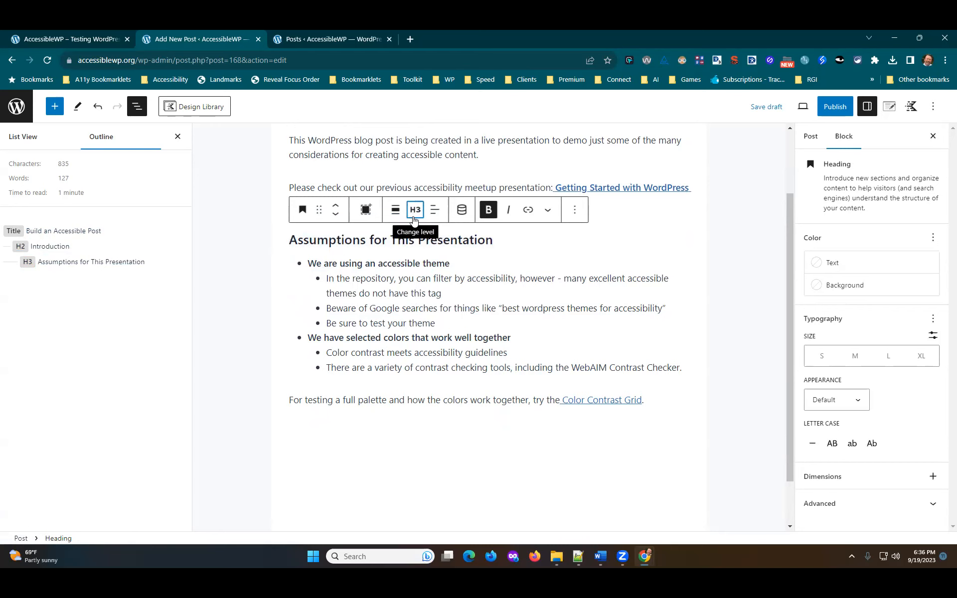
pyautogui.click(414, 219)
pyautogui.click(417, 243)
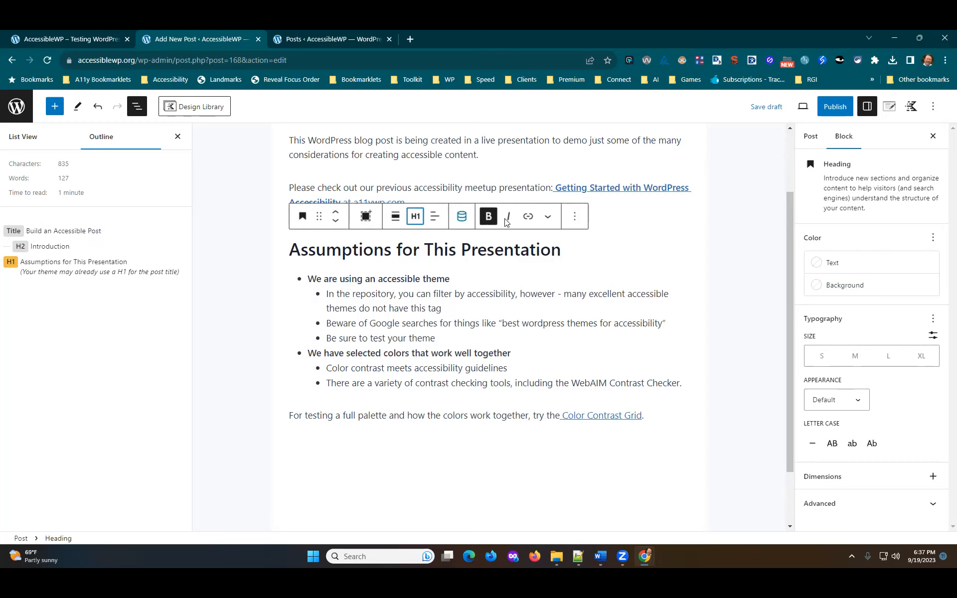
pyautogui.click(415, 216)
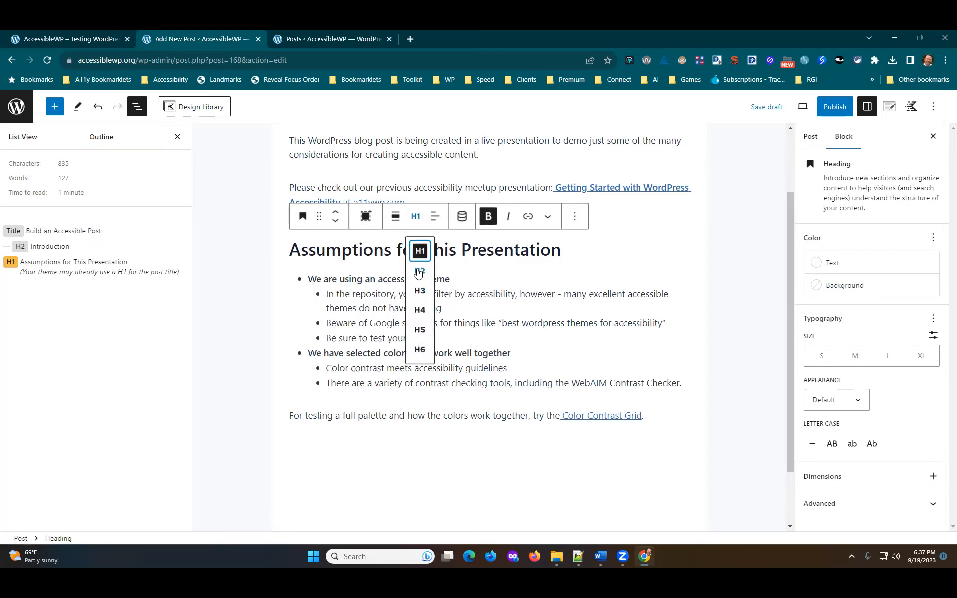
pyautogui.click(421, 292)
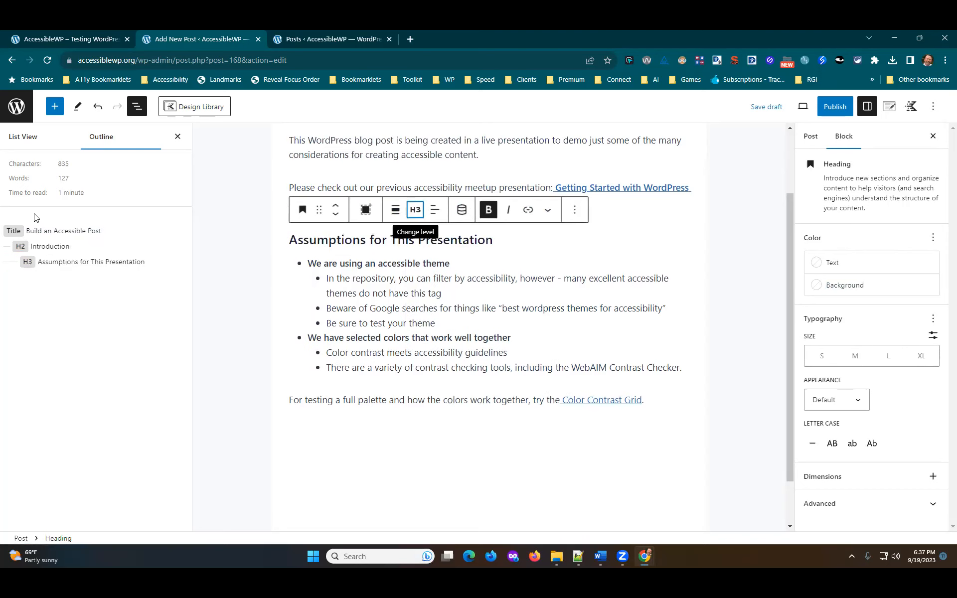
# Inspect the destination of the Color Contrast Grid link and place the cursor at the end of that last paragraph
pyautogui.scroll(-1, 532, 344)
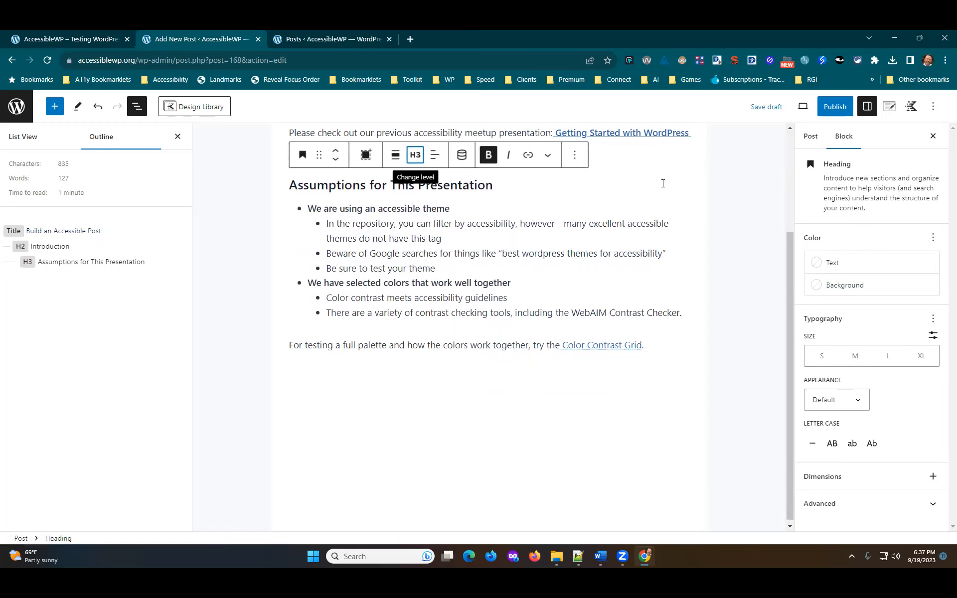
pyautogui.click(639, 178)
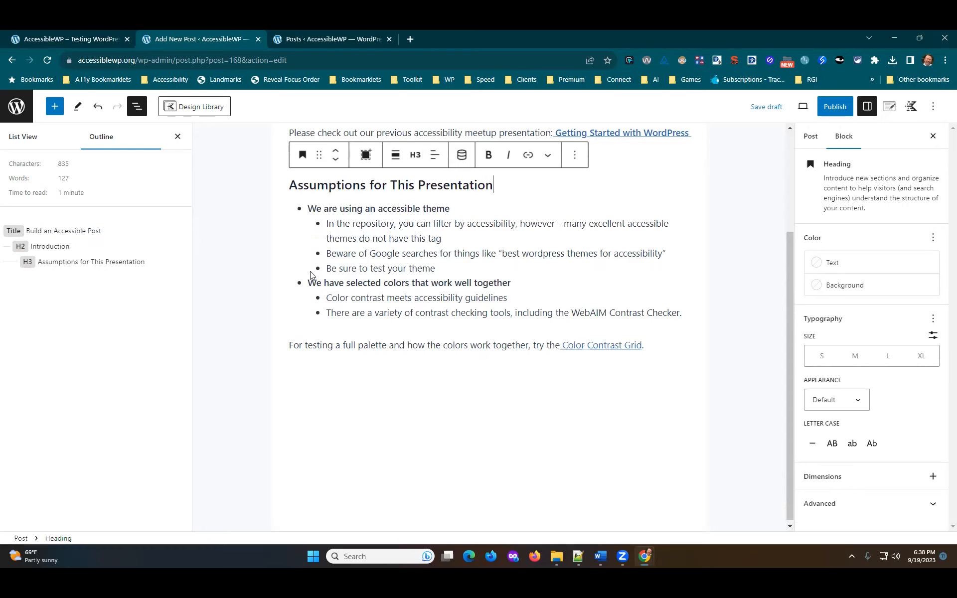
pyautogui.click(597, 345)
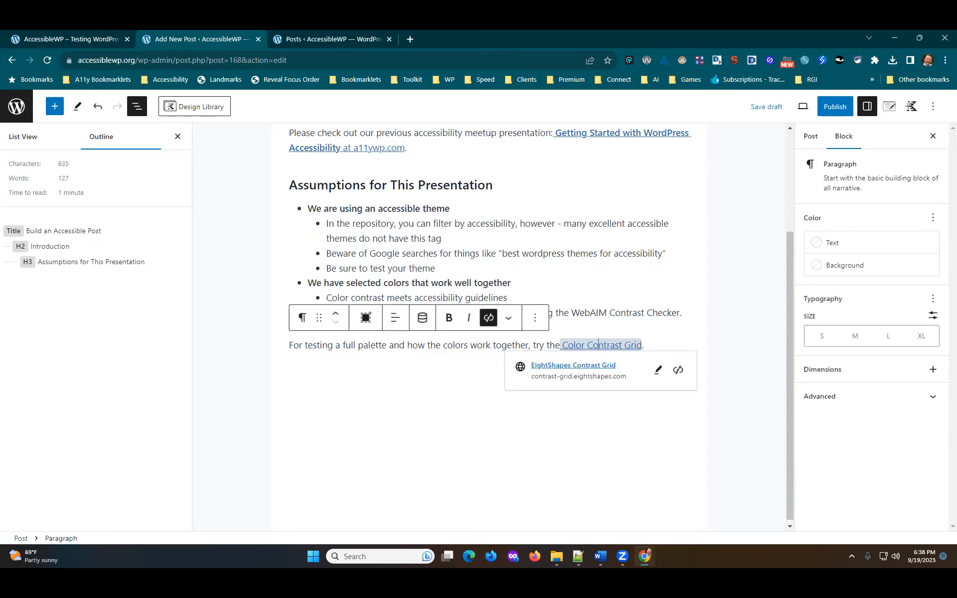
pyautogui.hotkey('alt', 'Tab')
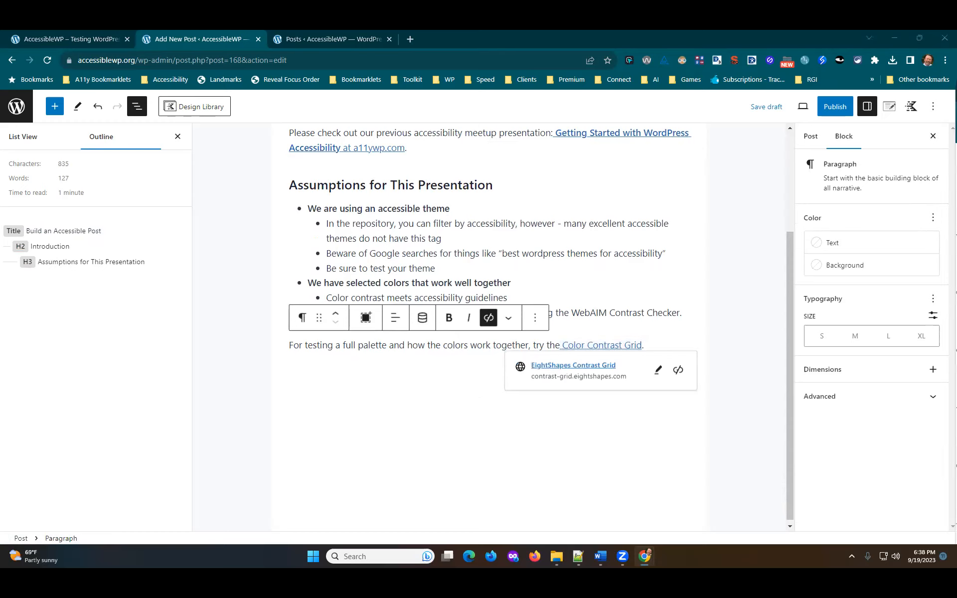
pyautogui.click(453, 374)
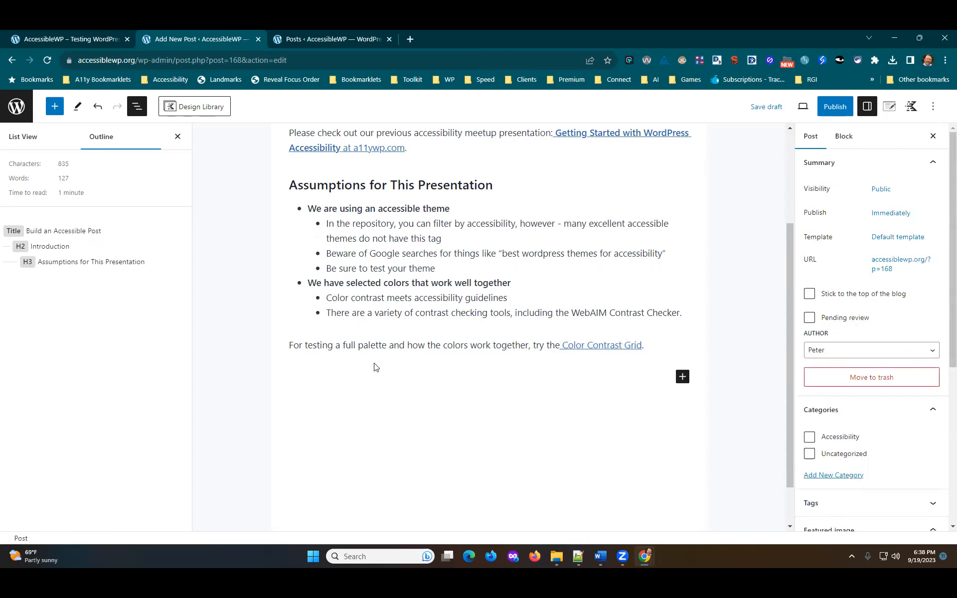
pyautogui.click(684, 341)
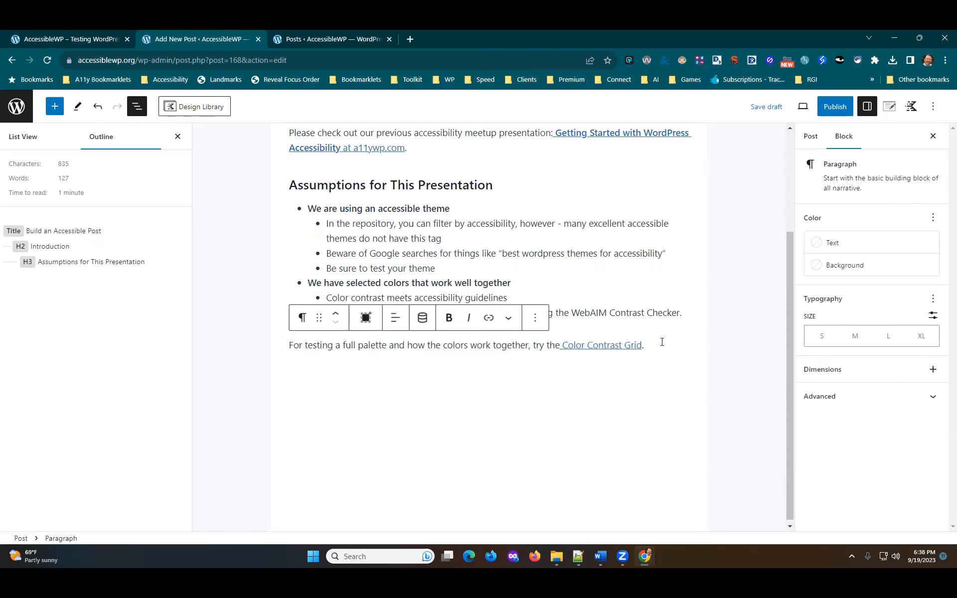
# Paste the Defining Website Accessibility section below the Color Contrast Grid paragraph and check its heading level against the outline
pyautogui.press('Return')
pyautogui.write('Defining Website Accessibility An accessible website is one that all people can use. This includes people with a wide range of abilities and disabilities, who might use a variety of devices and assistive technologies to use the Web. Websites must be Perceivable, Operable, Understandable, and Robust (POUR) for all visitors.')
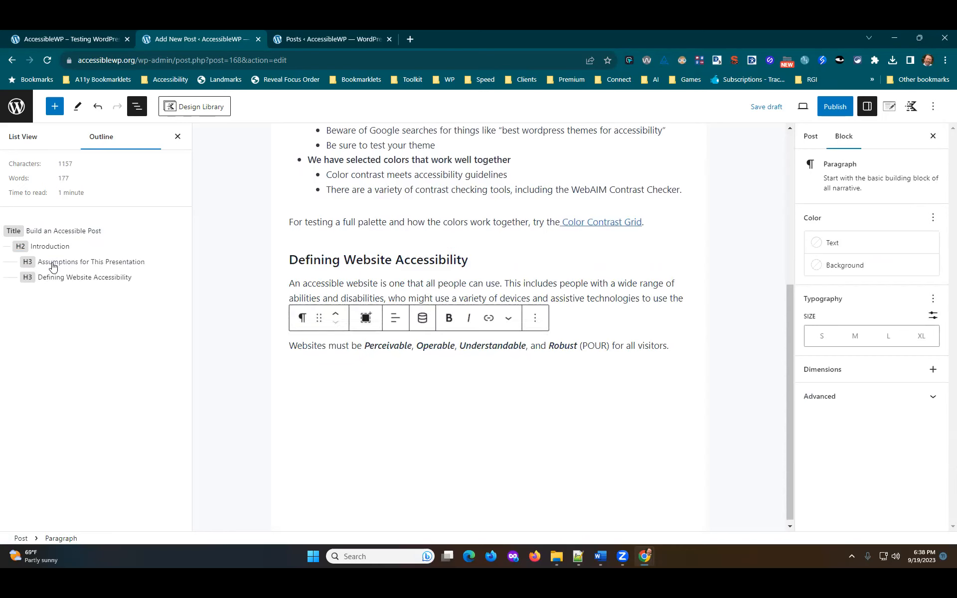
pyautogui.tripleClick(313, 263)
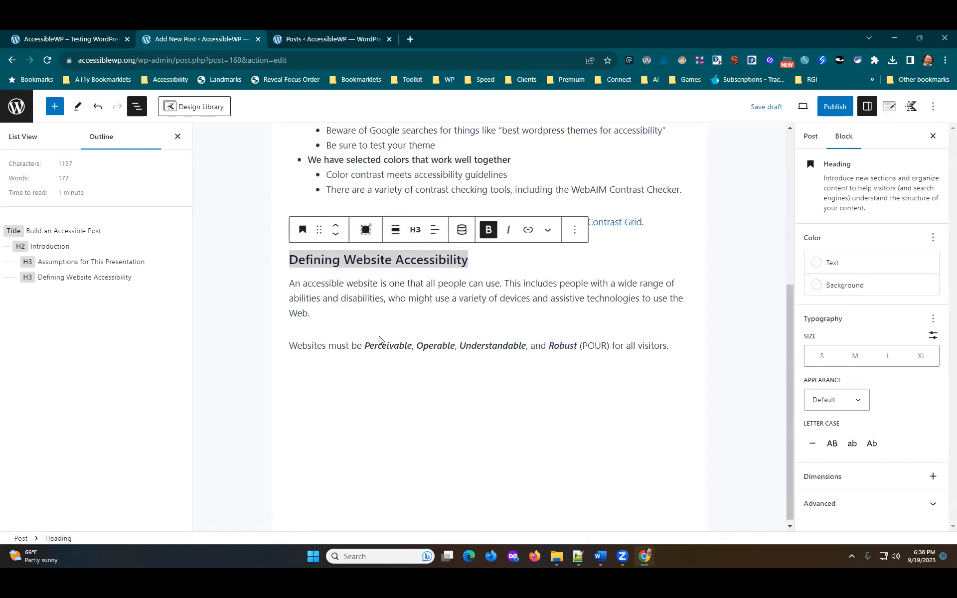
pyautogui.scroll(3, 382, 339)
pyautogui.scroll(2, 404, 294)
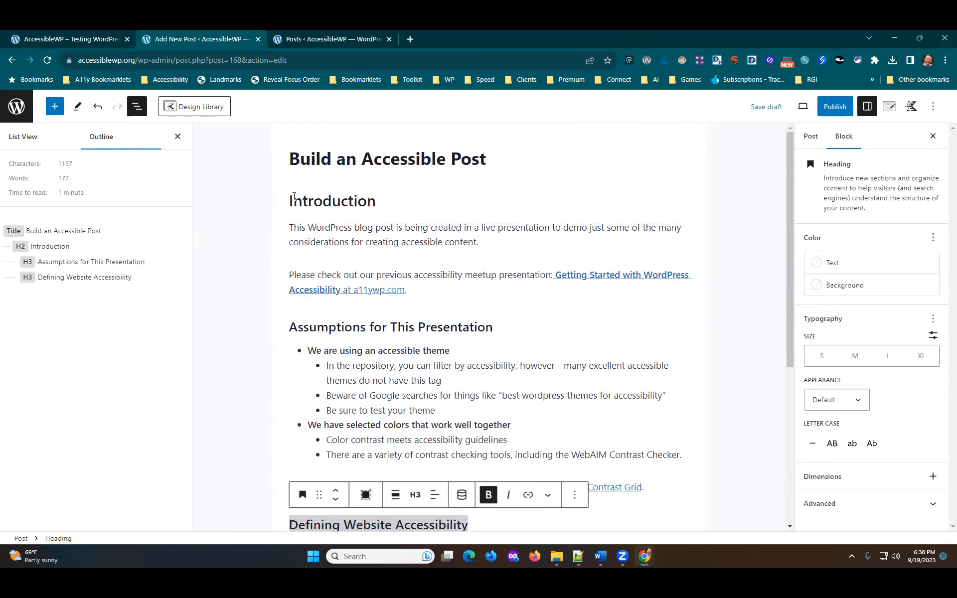
pyautogui.click(42, 286)
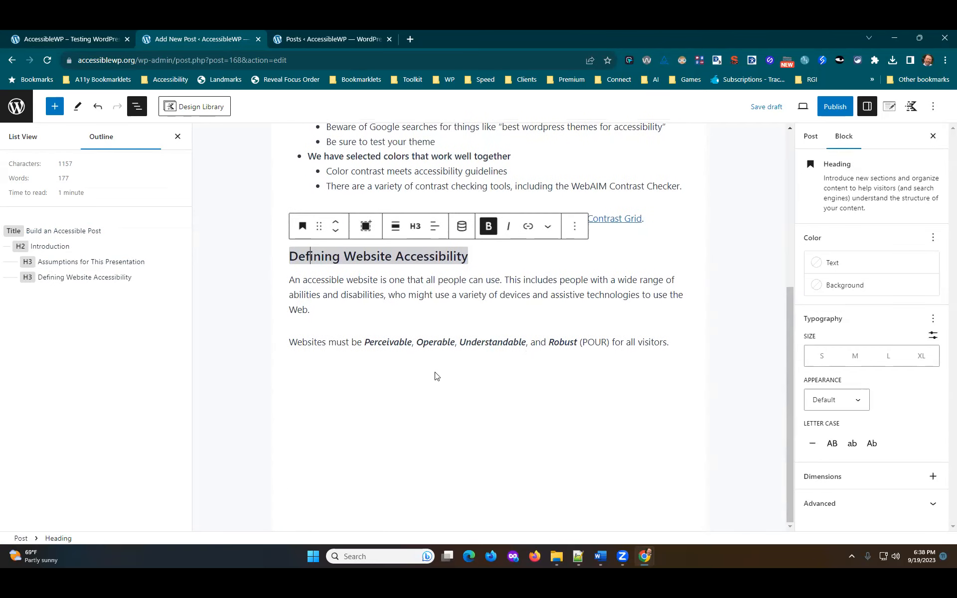
pyautogui.click(401, 378)
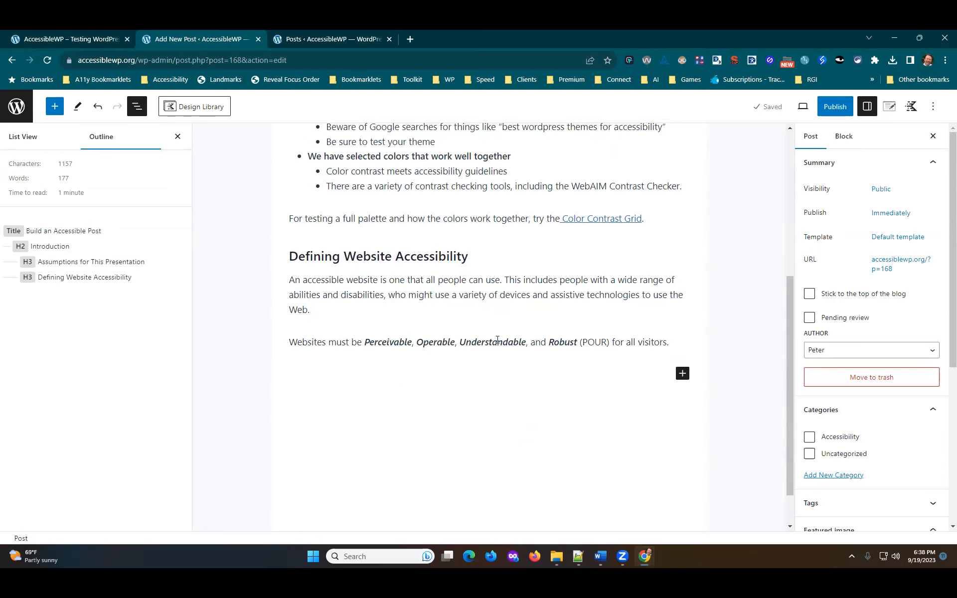
# Check the bold and italic formatting of the emphasized words in the Websites must be paragraph
pyautogui.scroll(-1, 413, 304)
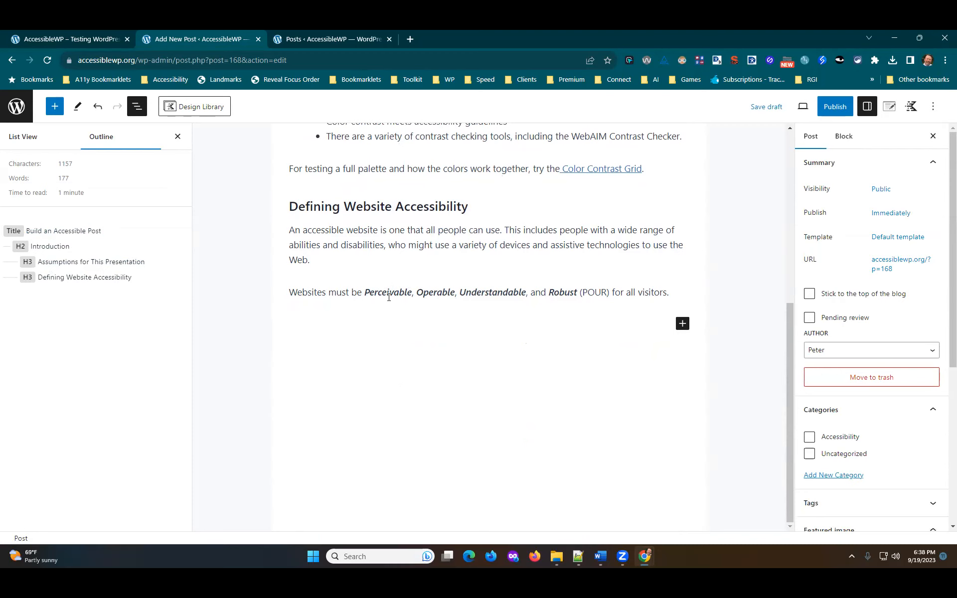
pyautogui.click(426, 293)
pyautogui.scroll(1, 426, 297)
pyautogui.click(454, 356)
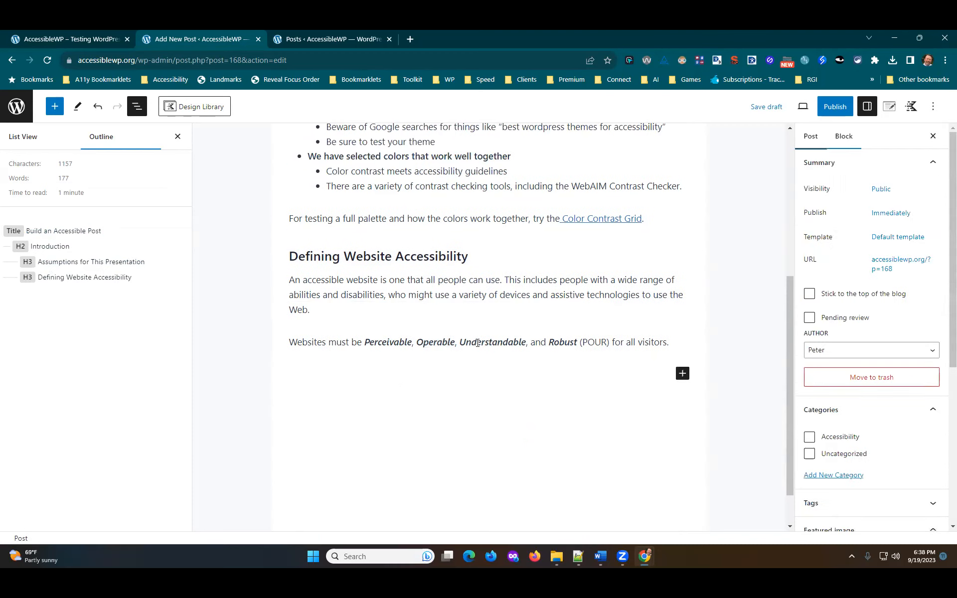
pyautogui.click(492, 342)
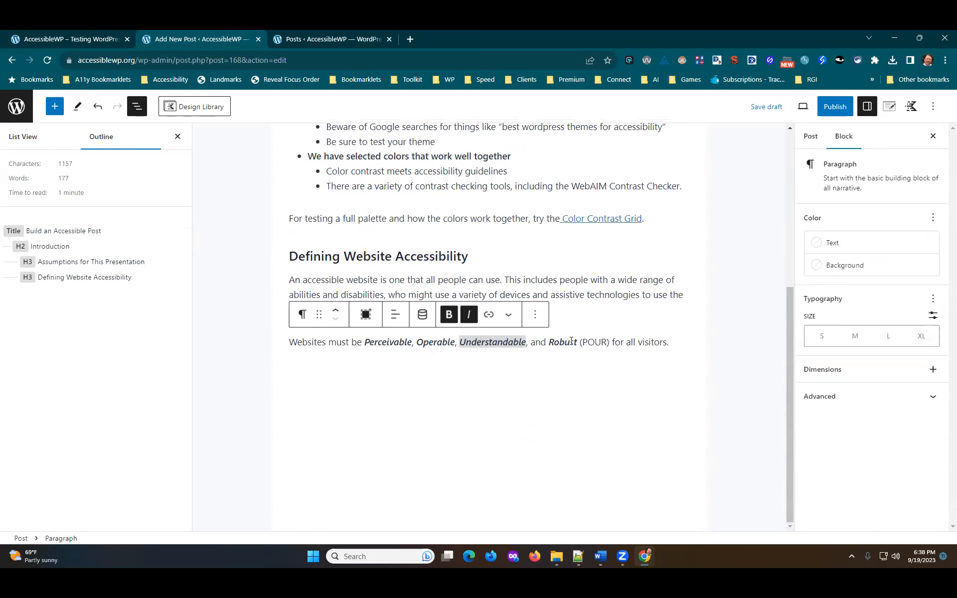
pyautogui.click(548, 342)
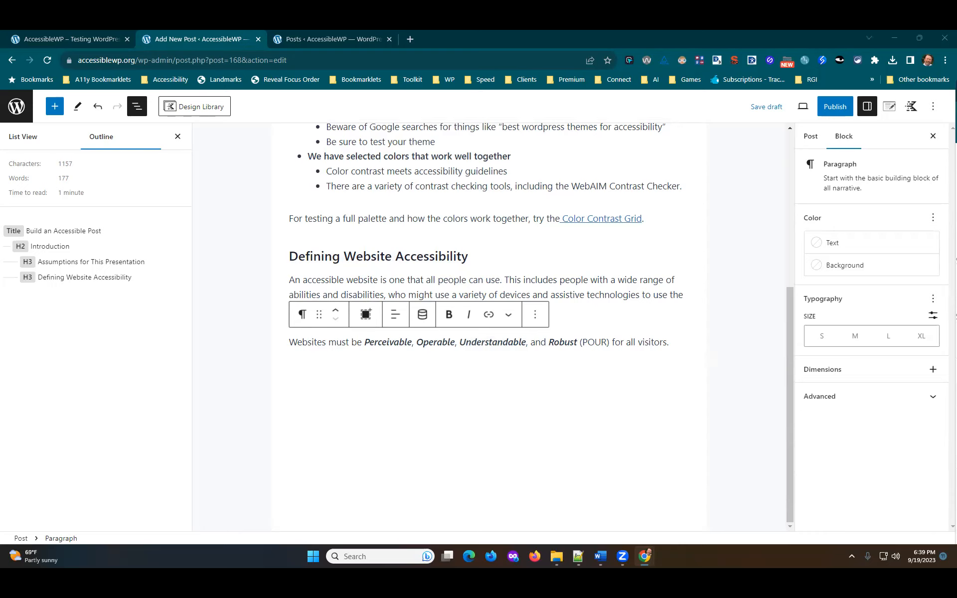
# Paste the Key Considerations for Accessibility section from the prepared document at the end of the post and check its heading level
pyautogui.scroll(6, 708, 303)
pyautogui.moveTo(956, 92)
pyautogui.mouseDown()
pyautogui.moveTo(848, 108)
pyautogui.moveTo(956, 95)
pyautogui.mouseUp()
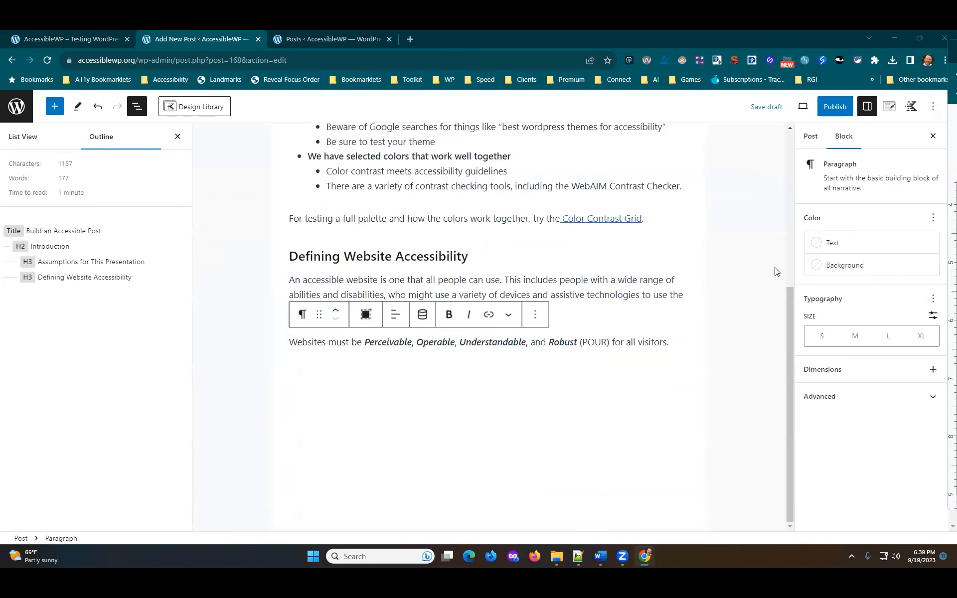
pyautogui.click(312, 368)
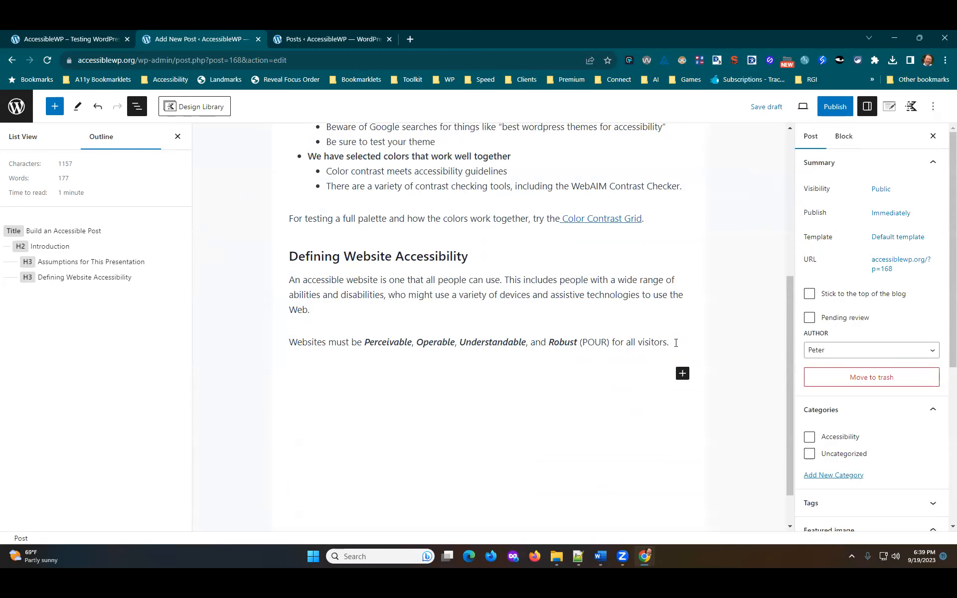
pyautogui.click(676, 342)
pyautogui.press('Return')
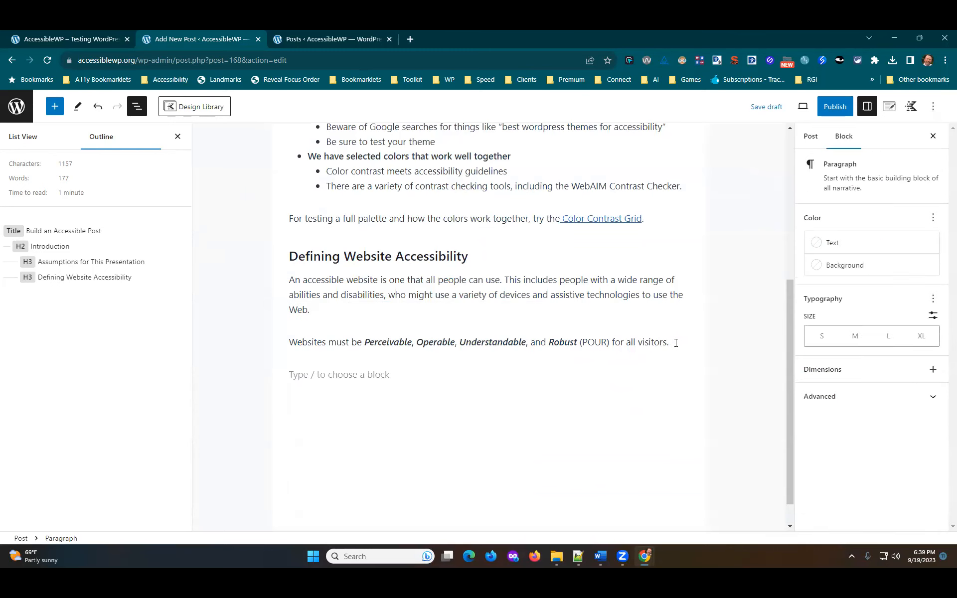
pyautogui.hotkey('ctrl', 'v')
pyautogui.scroll(3, 676, 343)
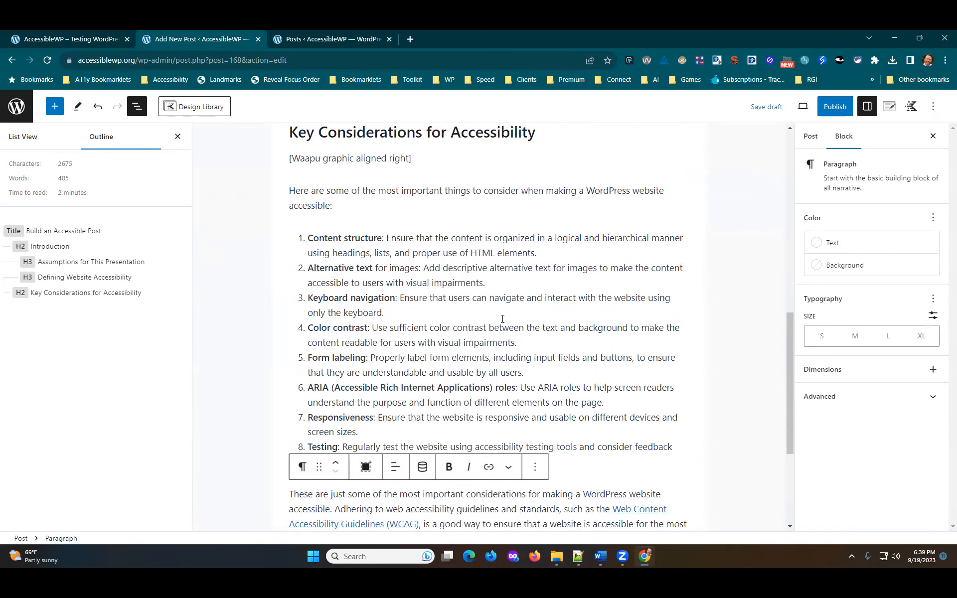
pyautogui.scroll(1, 503, 319)
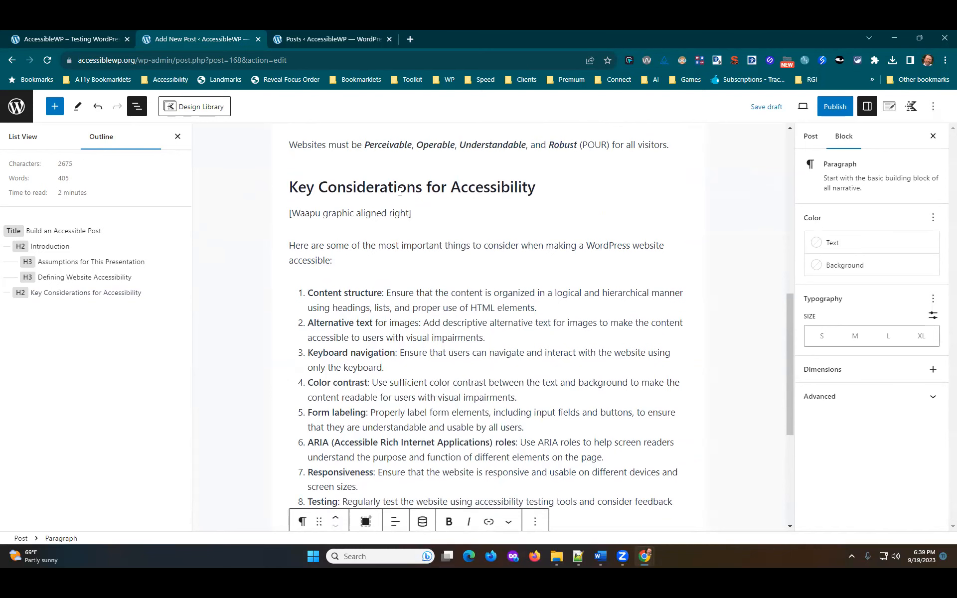
pyautogui.tripleClick(400, 191)
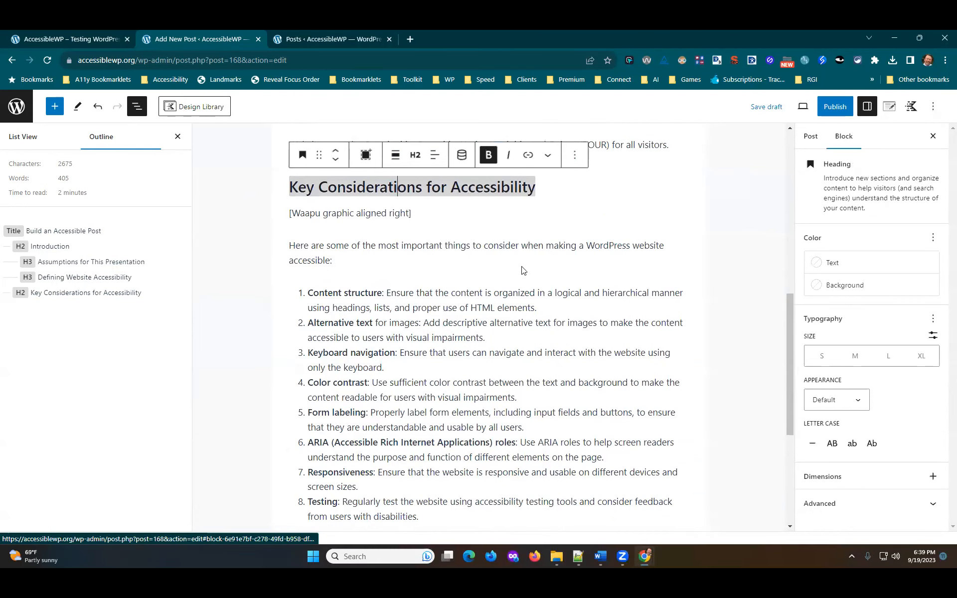
# Replace the [Waapu graphic aligned right] placeholder beneath the Key Considerations for Accessibility heading with an Image block
pyautogui.moveTo(413, 213); pyautogui.dragTo(275, 219)
pyautogui.press('Delete')
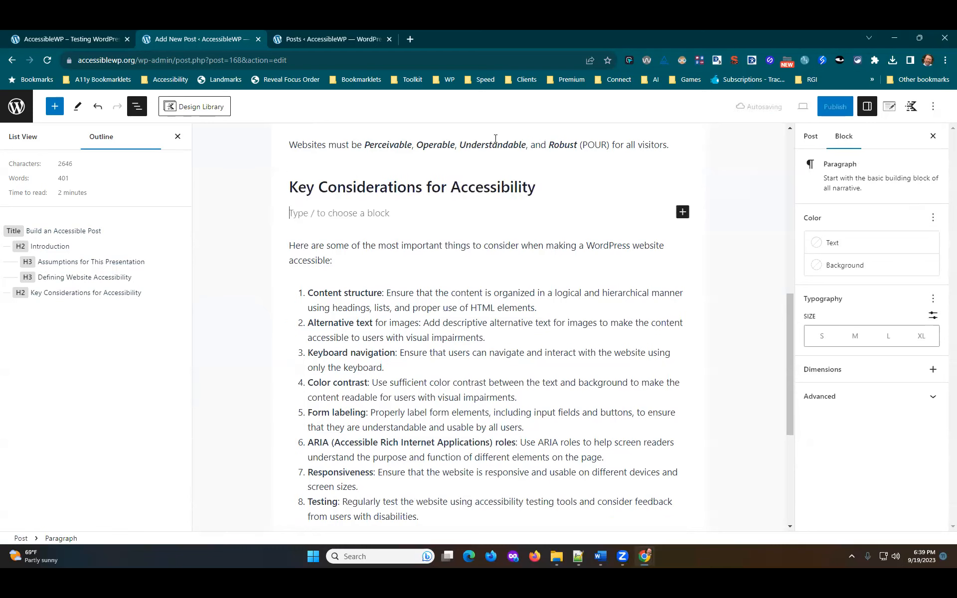
pyautogui.write('/')
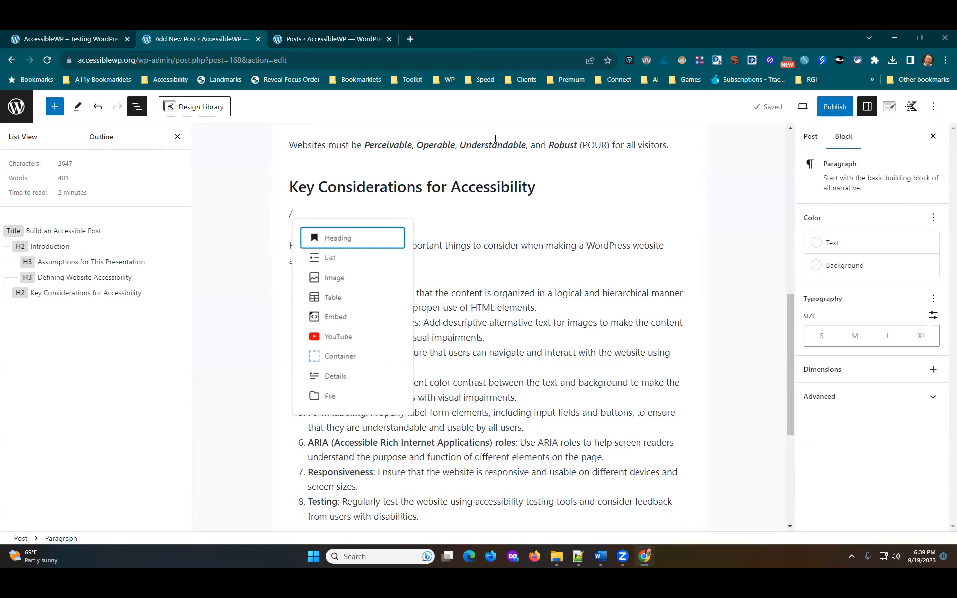
pyautogui.write('imq')
pyautogui.press('BackSpace')
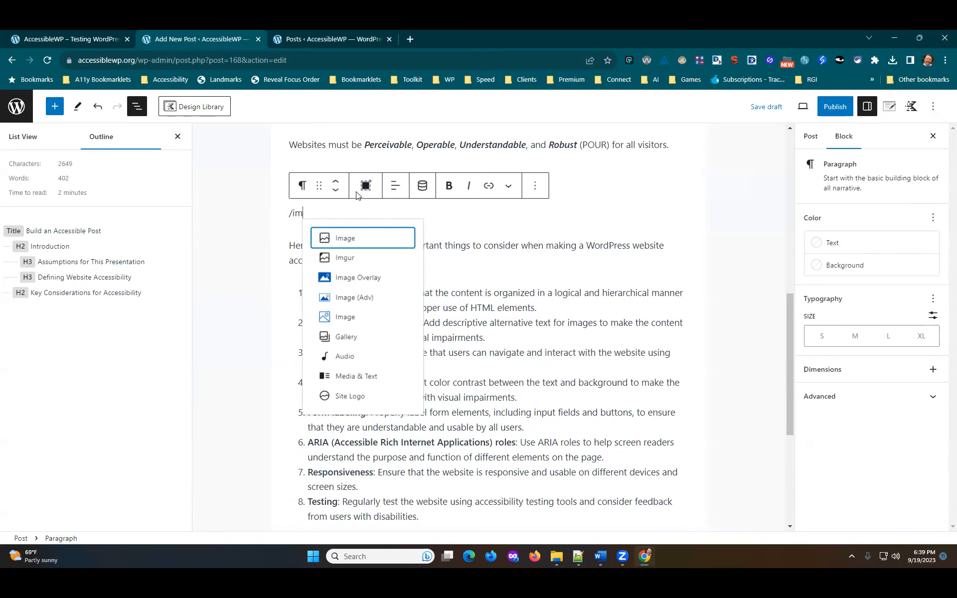
pyautogui.click(349, 238)
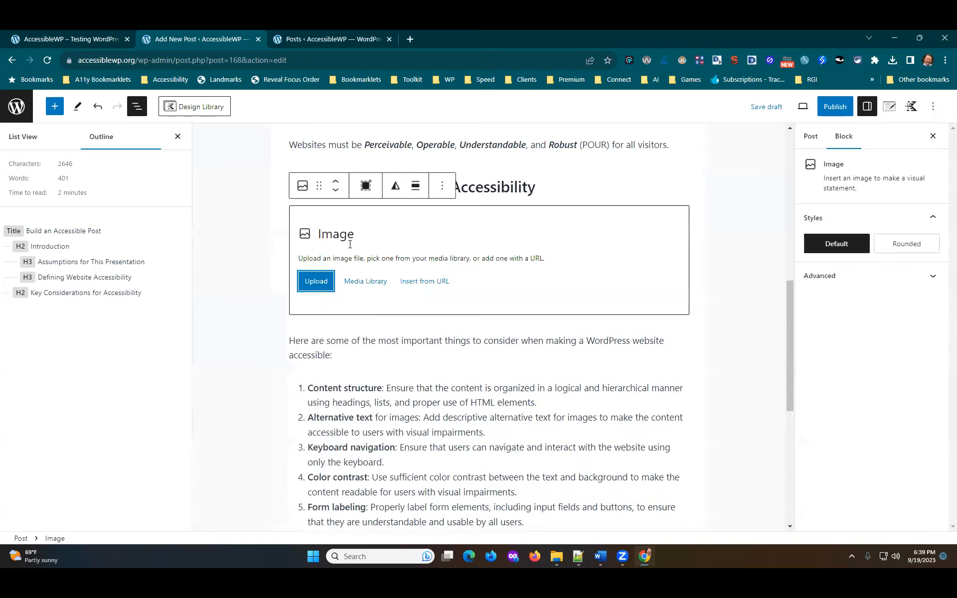
# Insert accessible-waapu.png from the media library with the alt text "Cute little yellow Waapu mascot holding a blue ball with an accessibility icon"
pyautogui.click(367, 277)
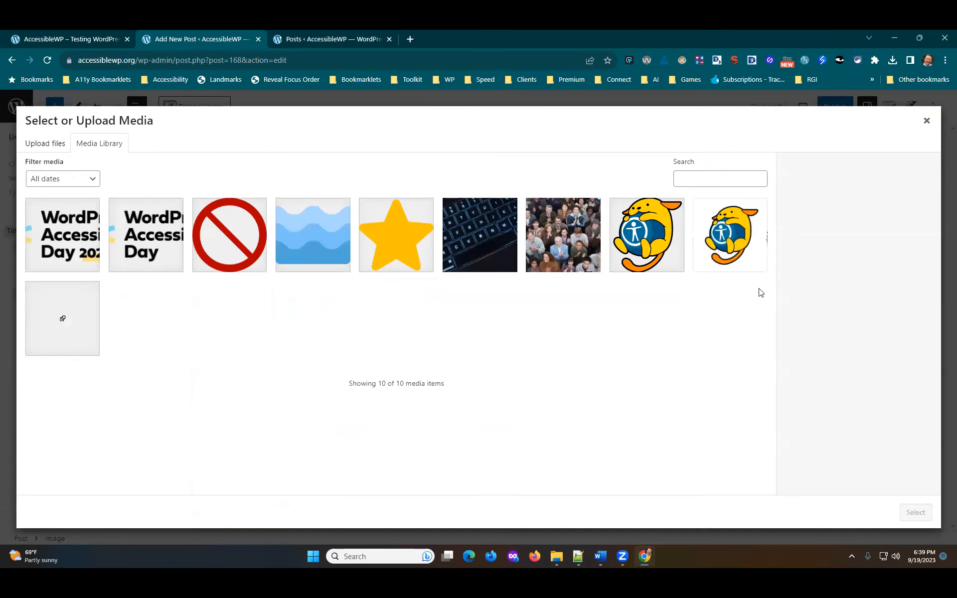
pyautogui.click(632, 240)
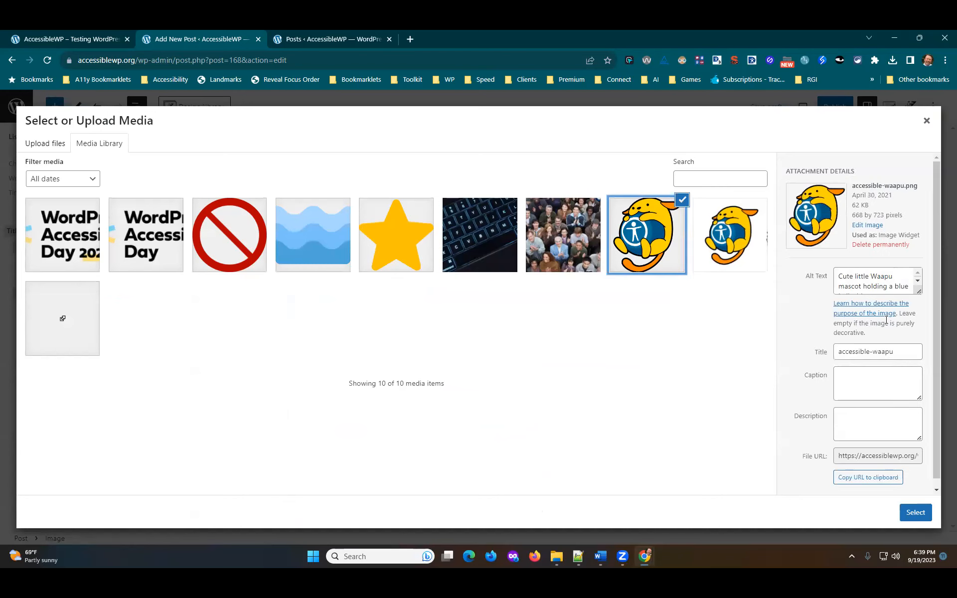
pyautogui.moveTo(921, 303); pyautogui.dragTo(921, 336)
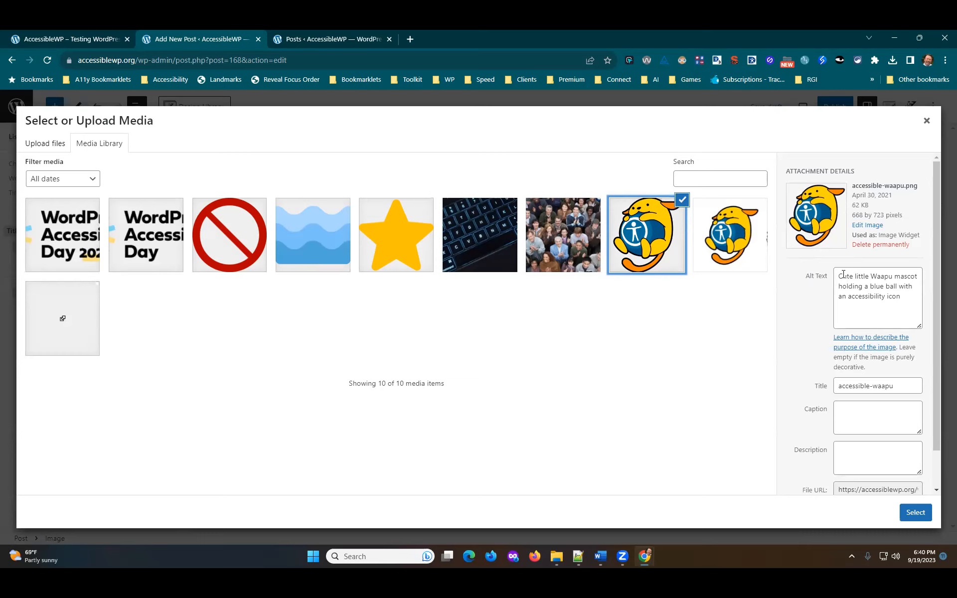
pyautogui.click(869, 279)
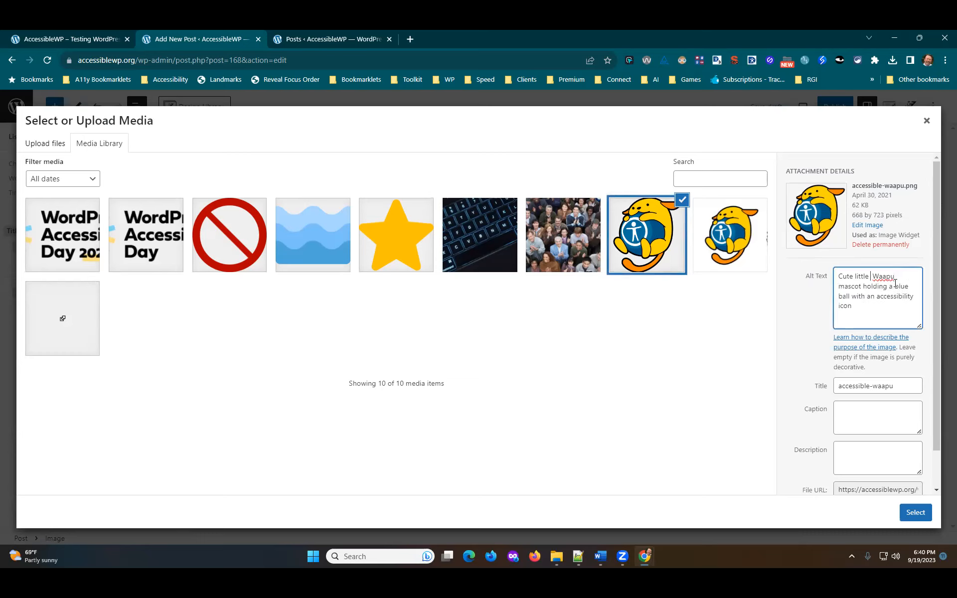
pyautogui.write('yellow')
pyautogui.click(915, 513)
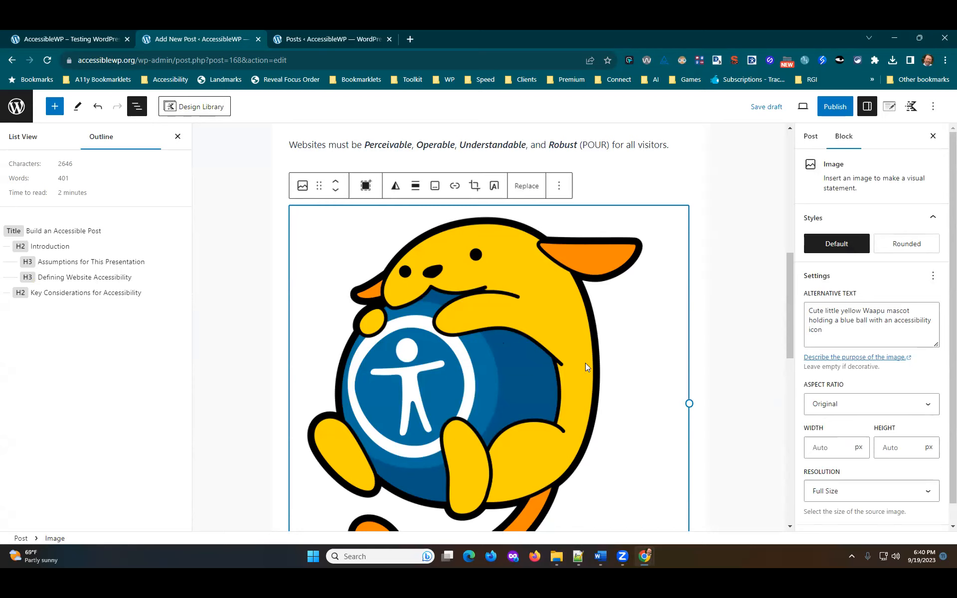
# Set the Waapu image's resolution to Medium and align it right so the text wraps around it
pyautogui.scroll(-1, 912, 438)
pyautogui.scroll(-1, 911, 448)
pyautogui.click(918, 471)
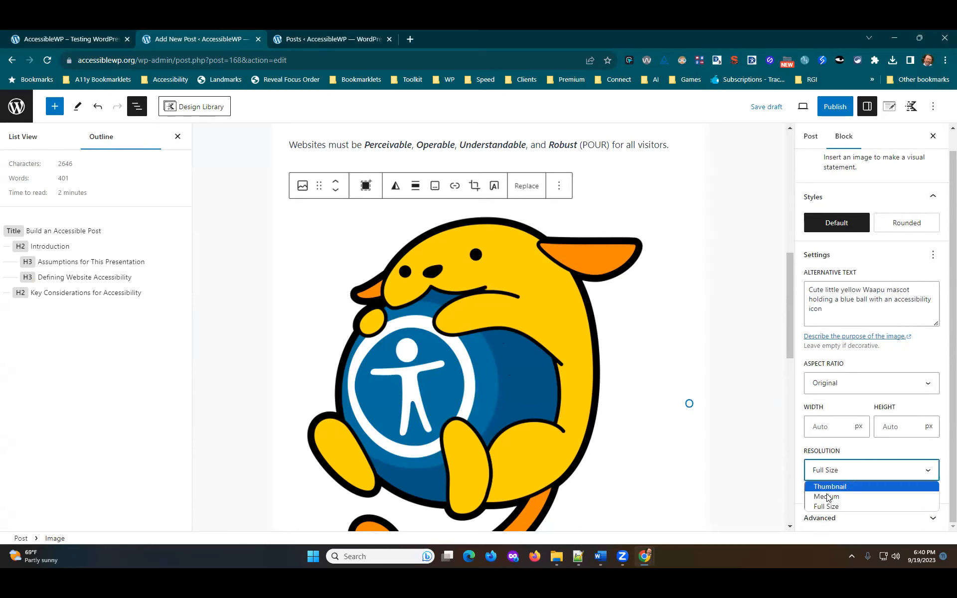
pyautogui.click(826, 497)
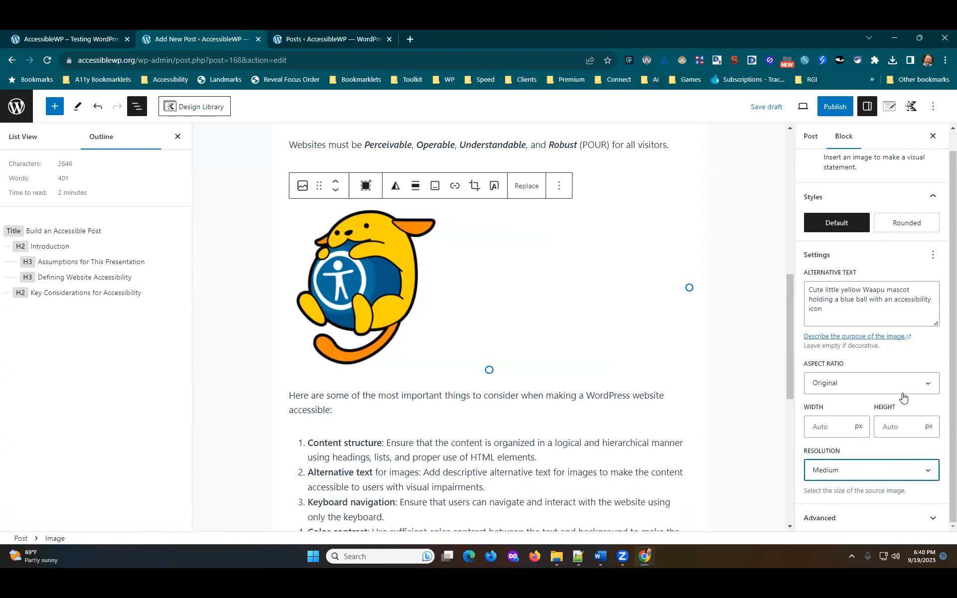
pyautogui.click(415, 186)
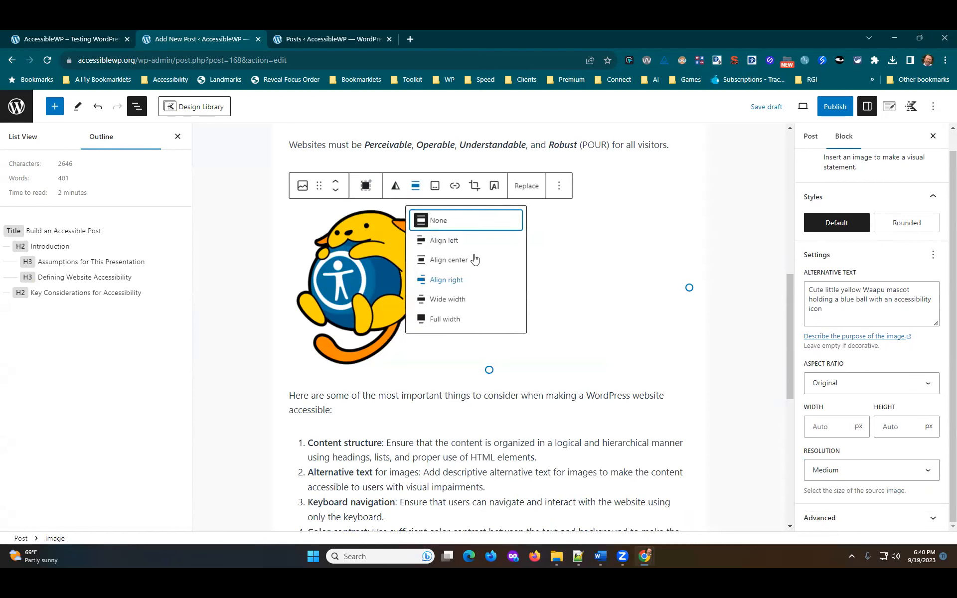
pyautogui.click(445, 280)
pyautogui.scroll(3, 750, 267)
pyautogui.scroll(-1, 736, 280)
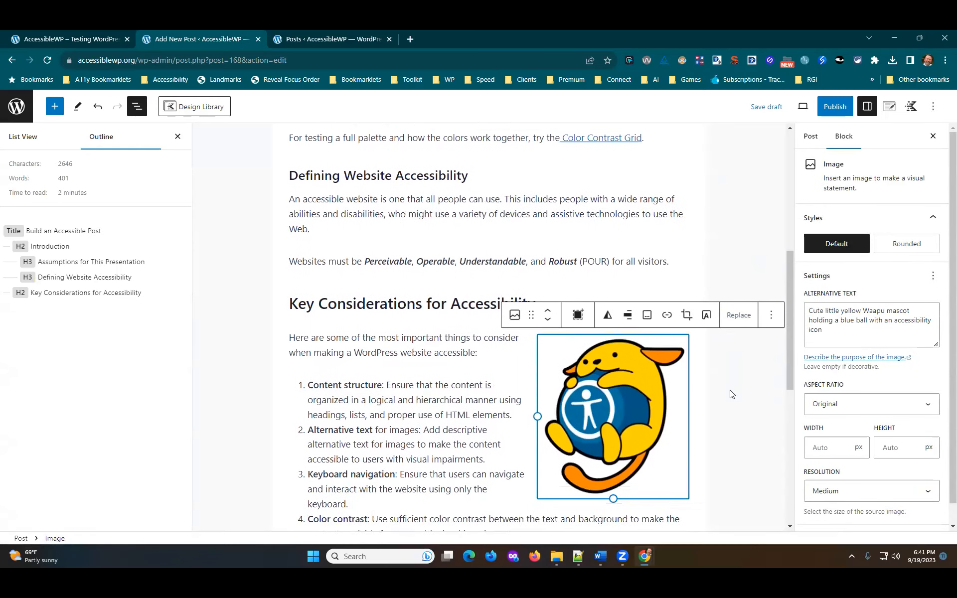
pyautogui.click(770, 366)
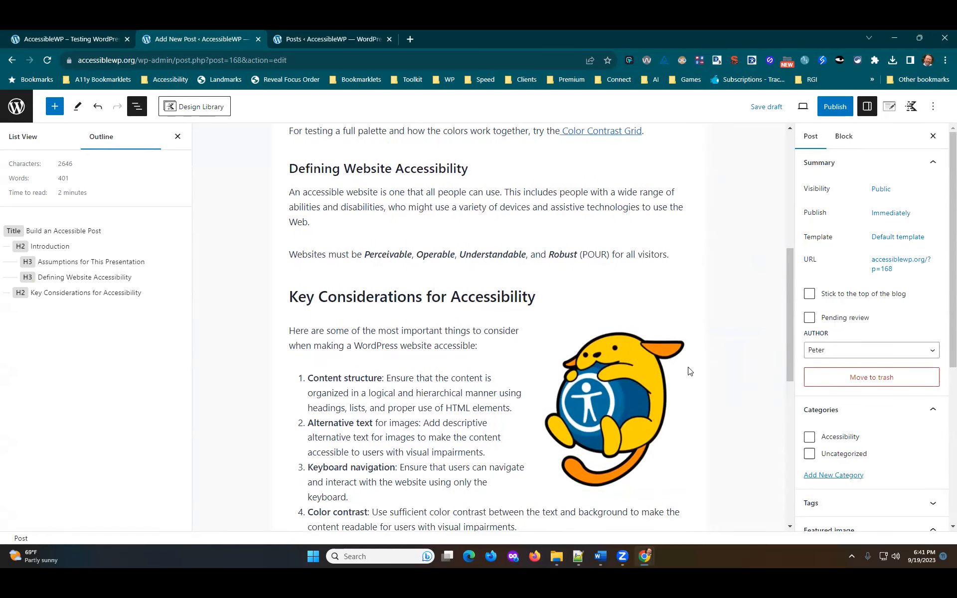
# Try the Key Considerations list as a bulleted list and set it back to a numbered list
pyautogui.scroll(-2, 412, 264)
pyautogui.click(356, 268)
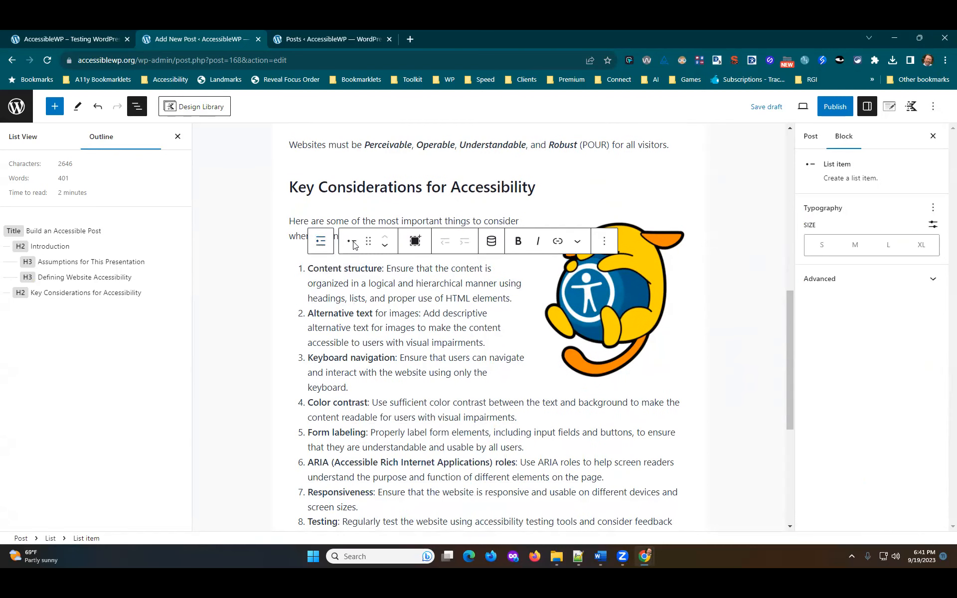
pyautogui.click(320, 242)
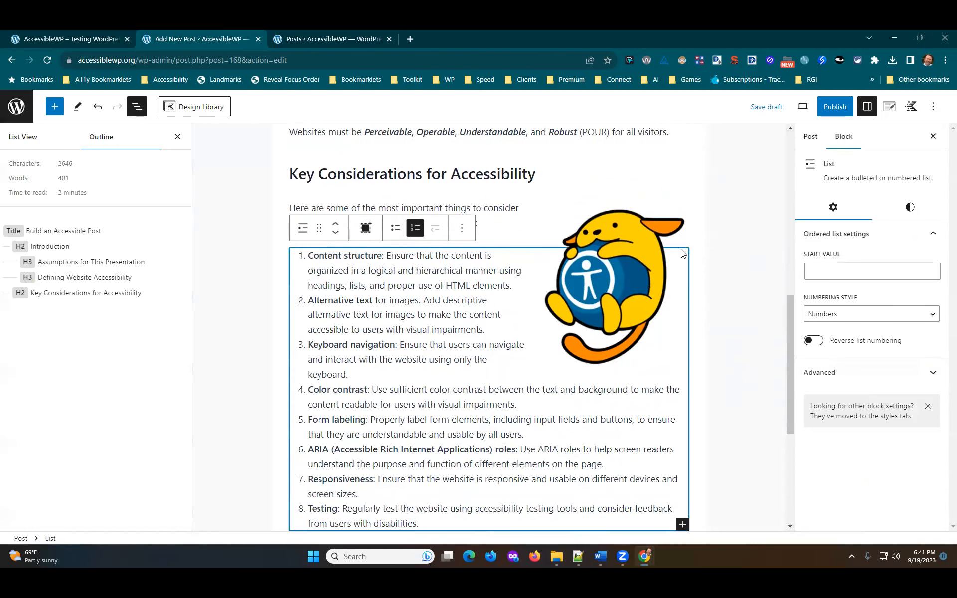
pyautogui.click(305, 233)
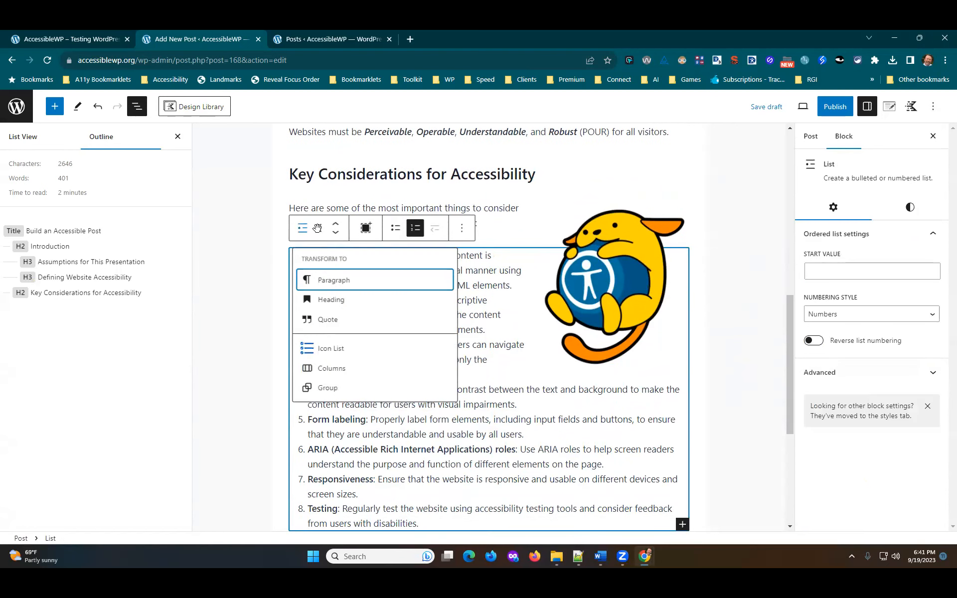
pyautogui.click(397, 229)
pyautogui.click(414, 229)
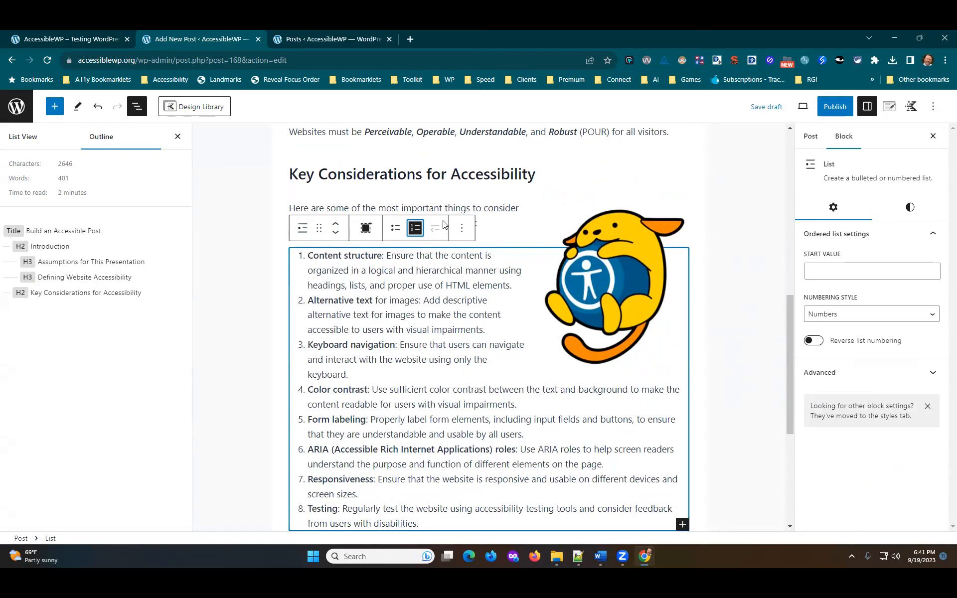
pyautogui.click(396, 228)
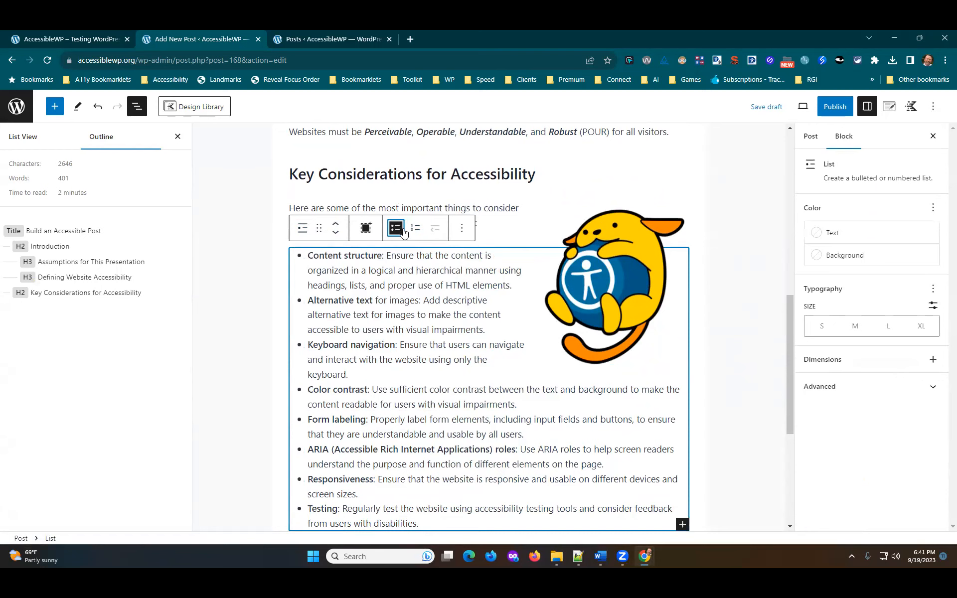
pyautogui.click(415, 228)
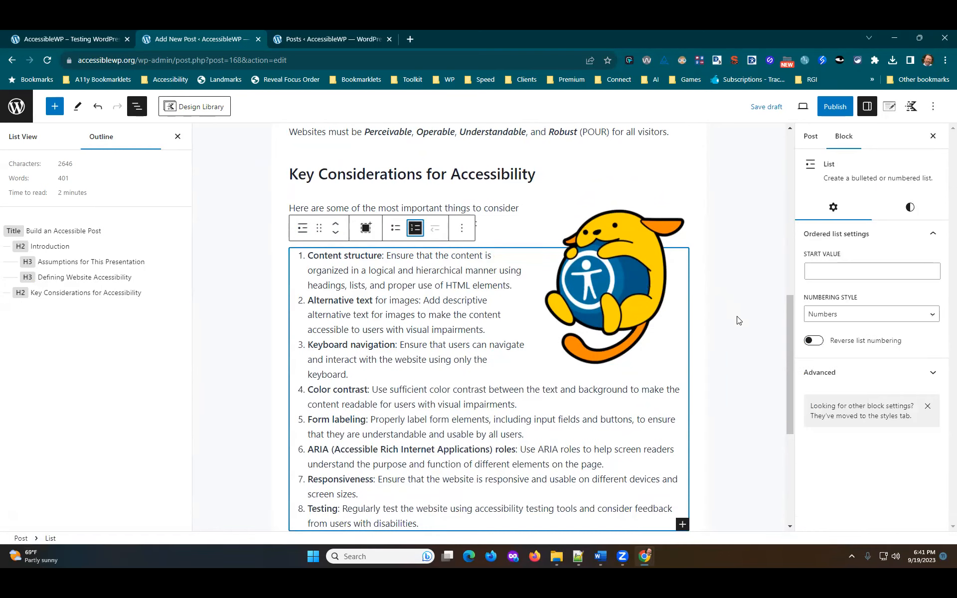
# Examine the numbered list and the right-aligned Waapu image under the Key Considerations for Accessibility heading
pyautogui.click(720, 323)
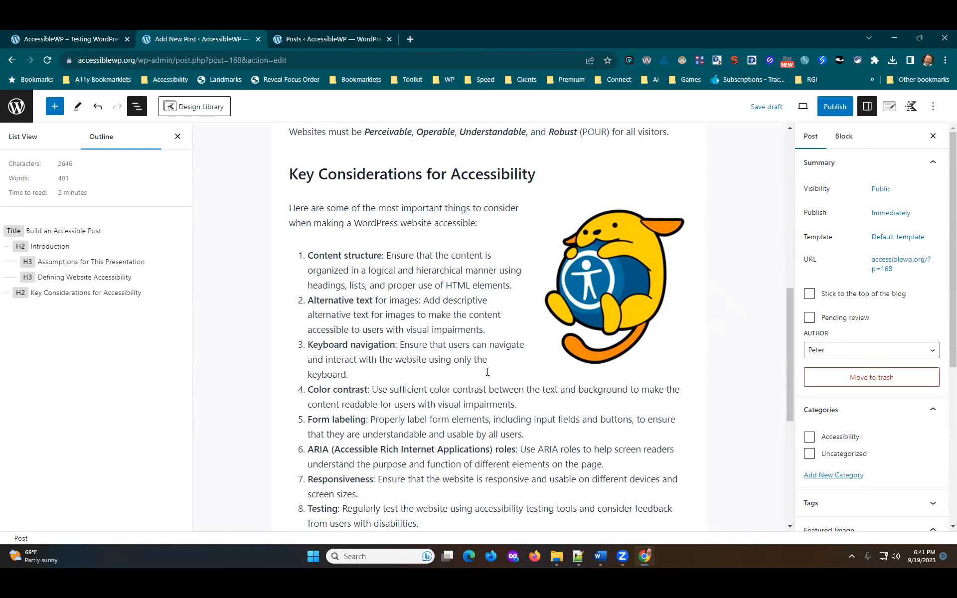
pyautogui.scroll(-3, 421, 368)
pyautogui.scroll(1, 421, 369)
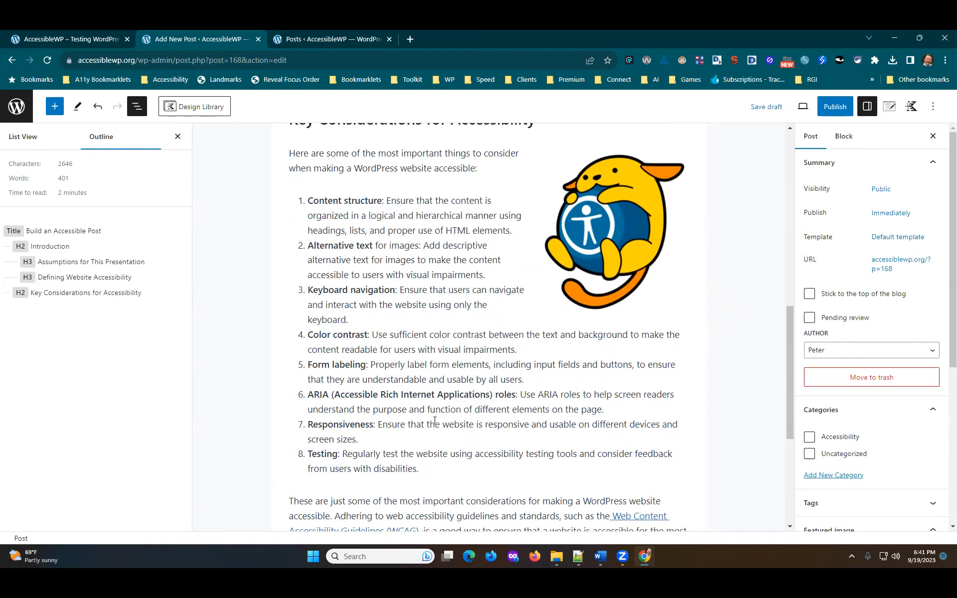
pyautogui.scroll(-1, 435, 421)
pyautogui.scroll(1, 454, 429)
pyautogui.click(605, 219)
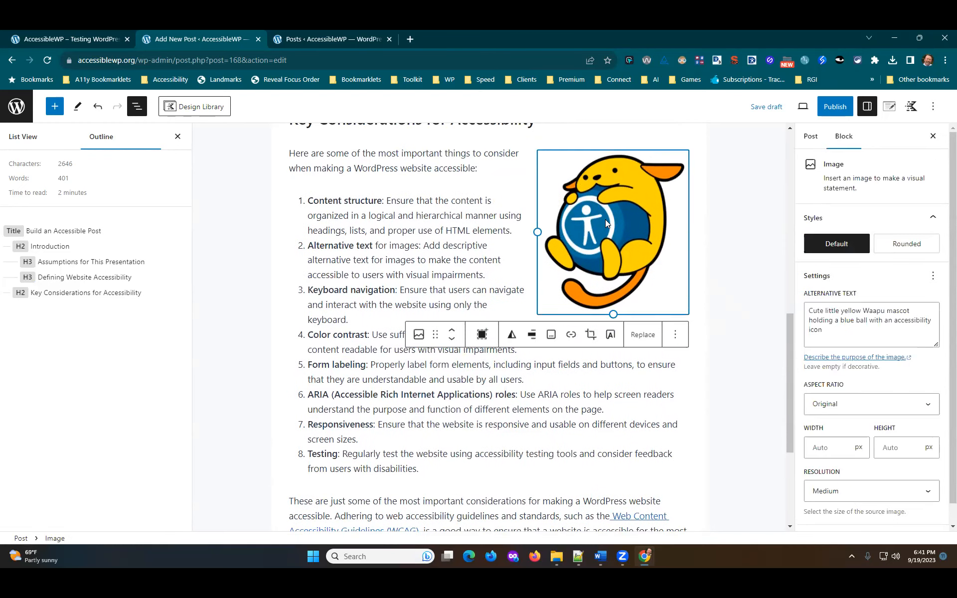
pyautogui.scroll(1, 711, 373)
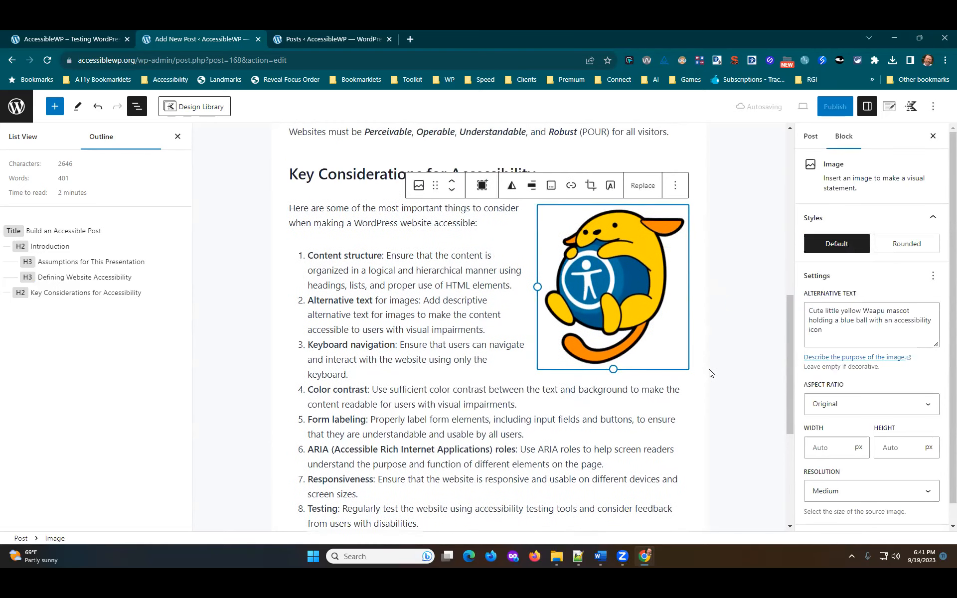
pyautogui.scroll(-2, 711, 371)
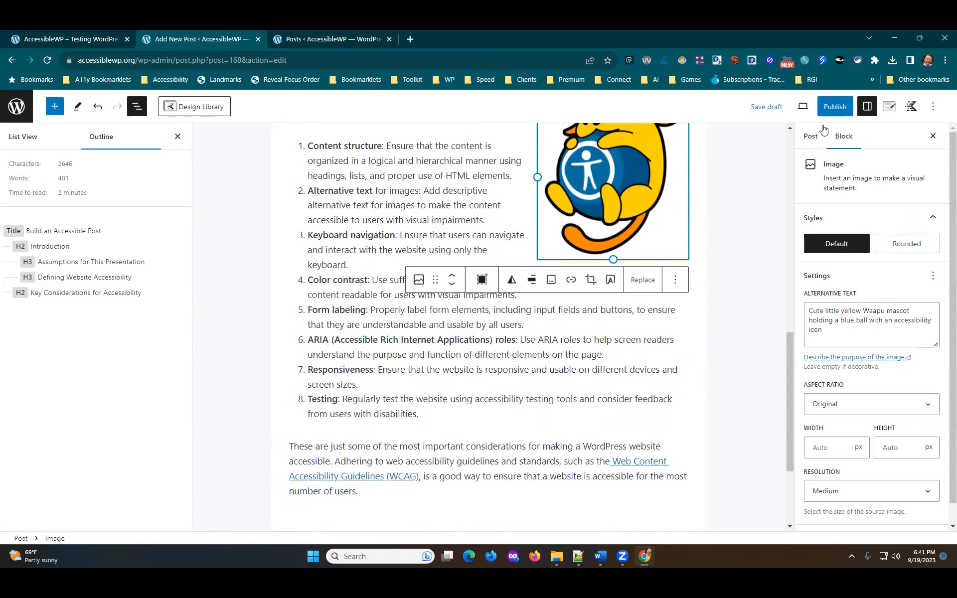
# Publish the post and look through the published page in a new incognito window
pyautogui.click(834, 106)
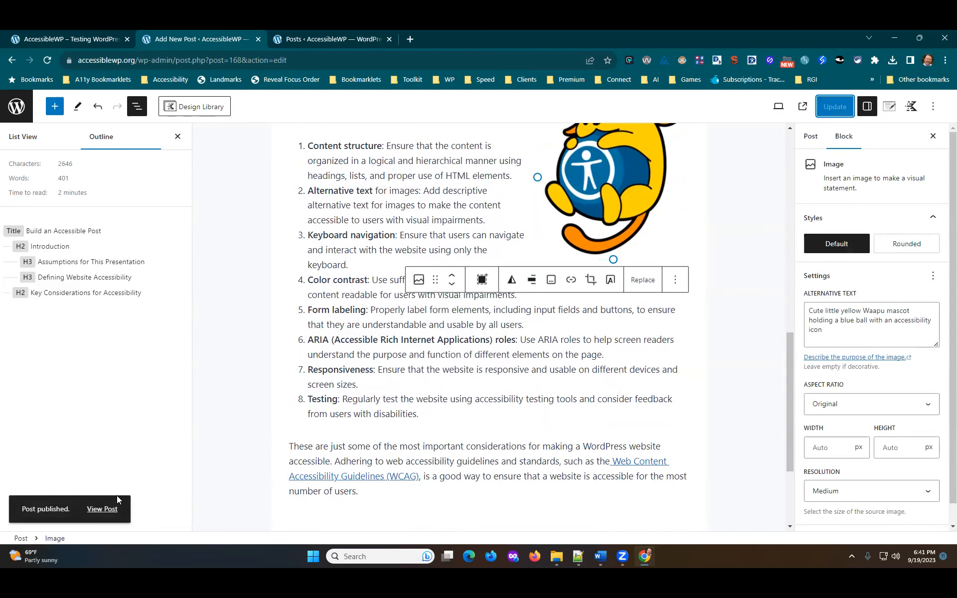
pyautogui.rightClick(108, 508)
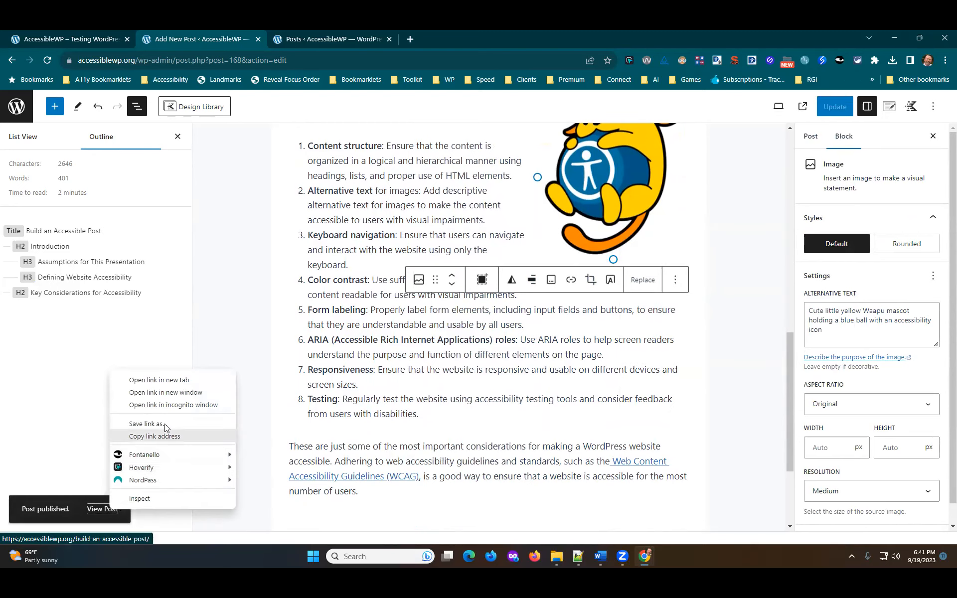
pyautogui.click(166, 405)
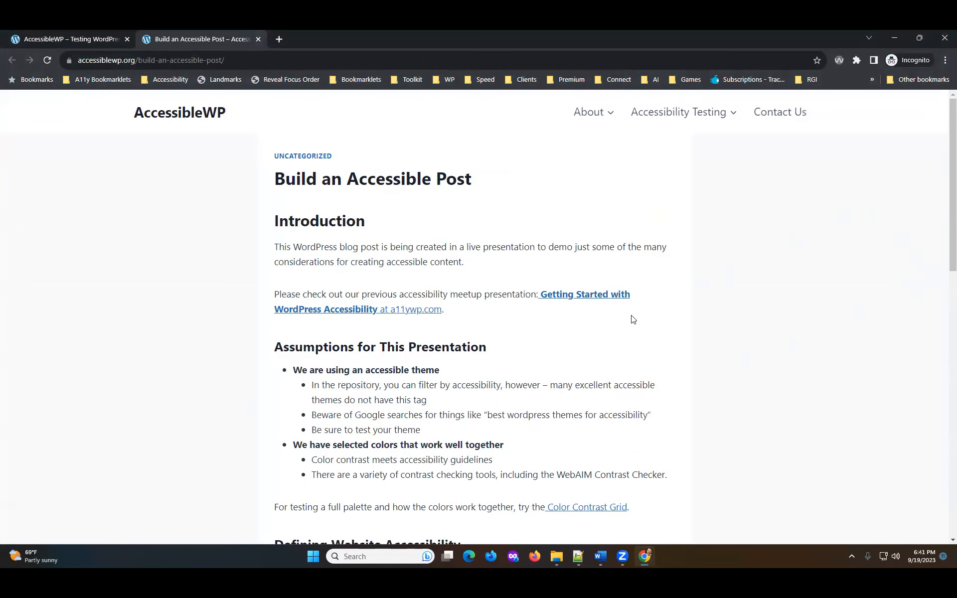
pyautogui.scroll(-5, 633, 319)
pyautogui.scroll(5, 562, 378)
pyautogui.scroll(-7, 563, 378)
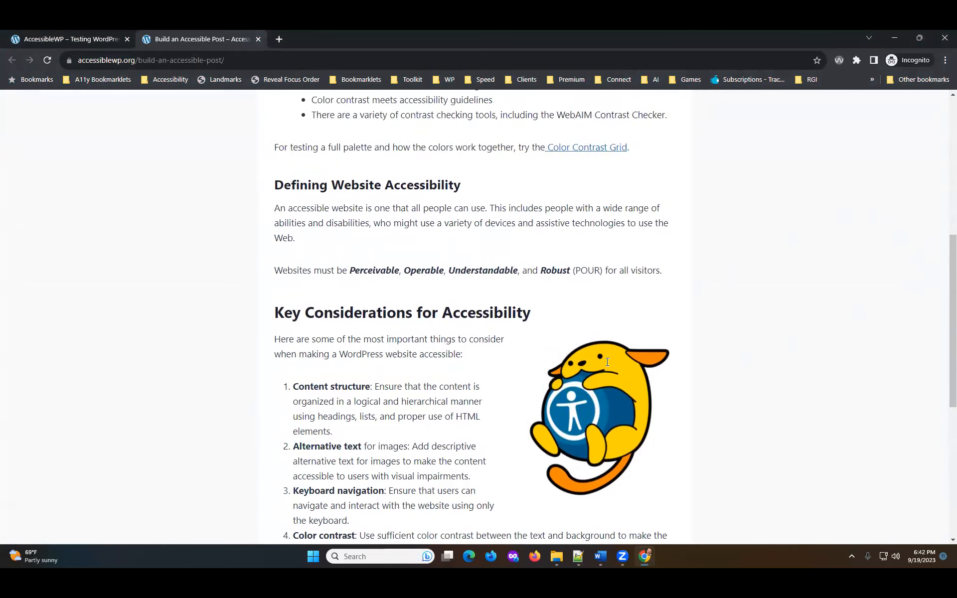
pyautogui.scroll(7, 607, 362)
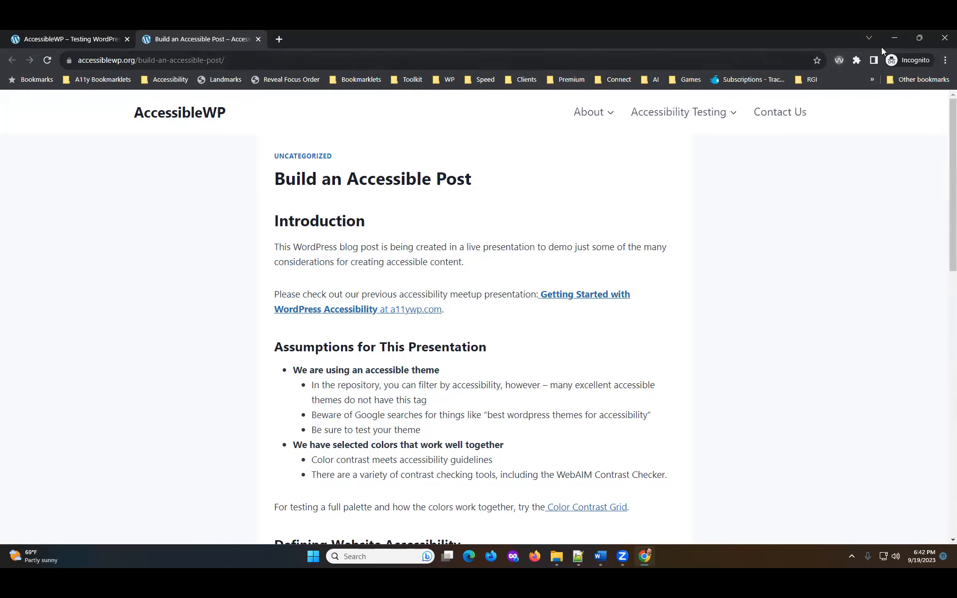
# Run the WAVE evaluation on the published post, review its details, and reload the page to clear the overlay
pyautogui.click(838, 60)
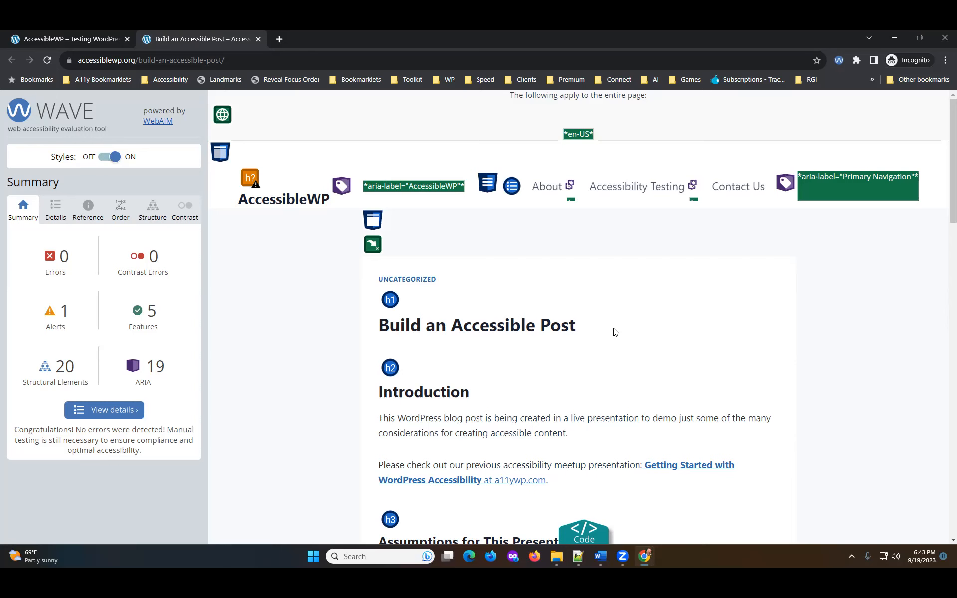
pyautogui.click(56, 208)
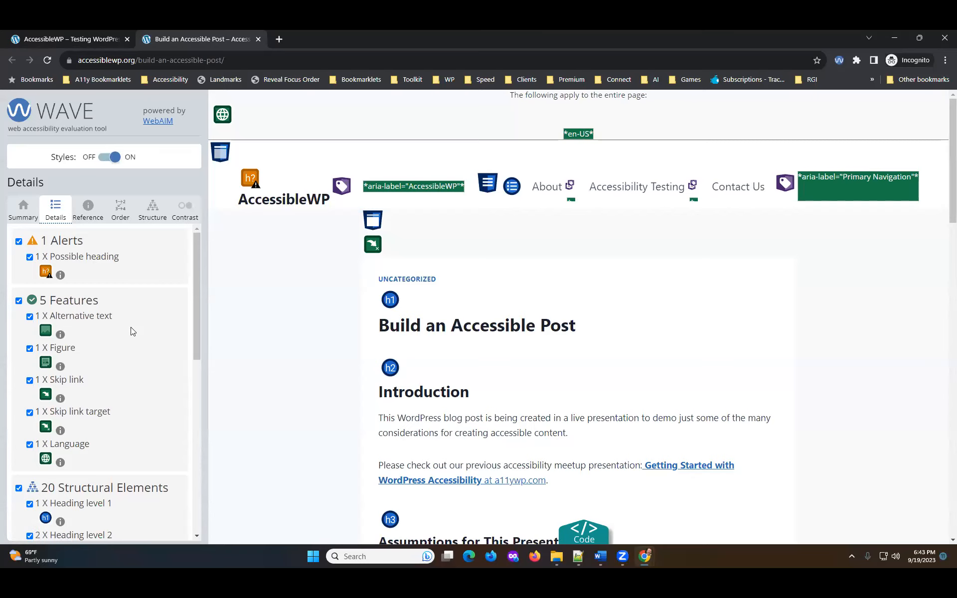
pyautogui.scroll(-1, 132, 326)
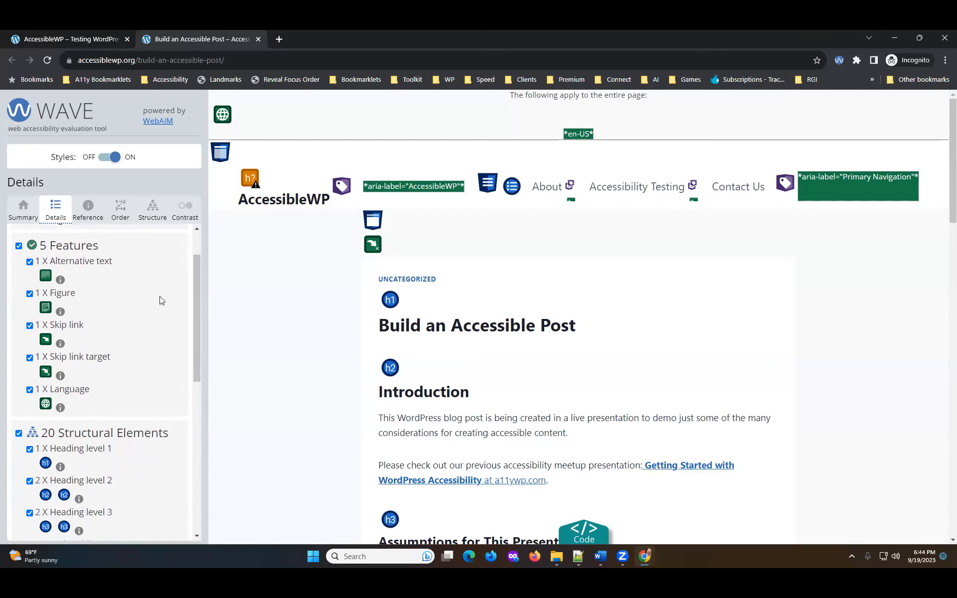
pyautogui.click(48, 59)
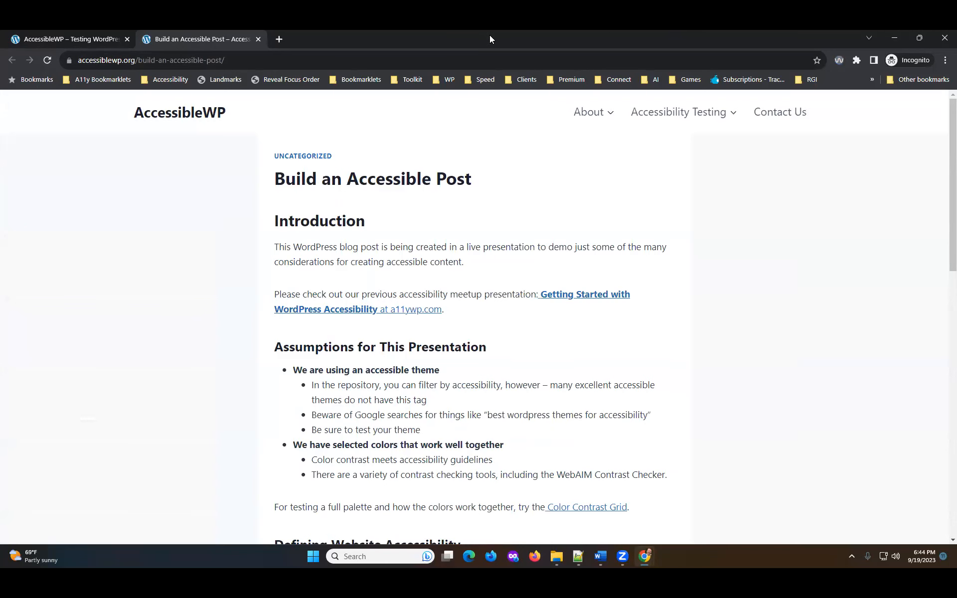
# Move the incognito window away, open the site's WordPress dashboard in a new tab and go to the installed plugins
pyautogui.moveTo(490, 36); pyautogui.dragTo(0, 32)
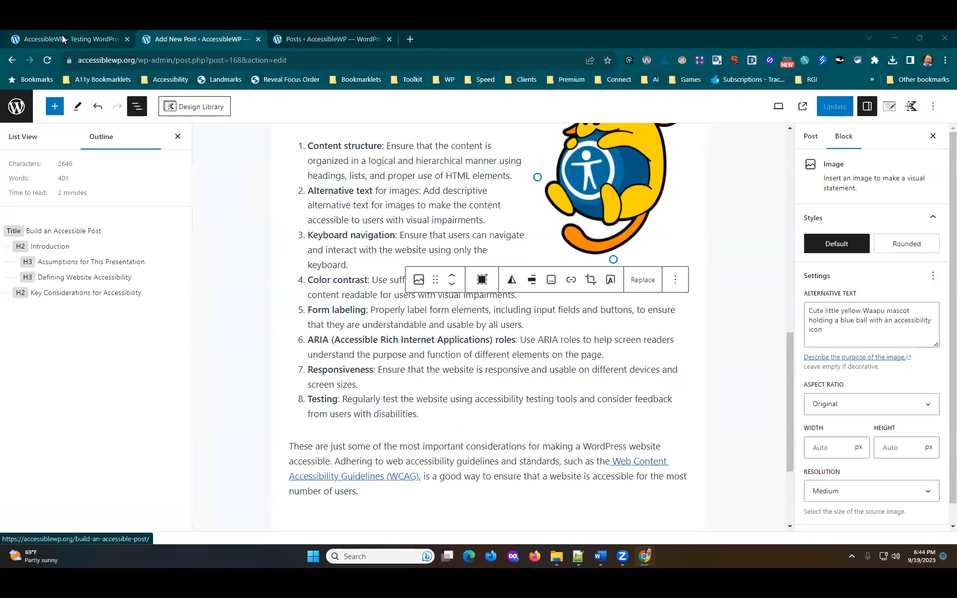
pyautogui.click(62, 35)
pyautogui.moveTo(47, 99)
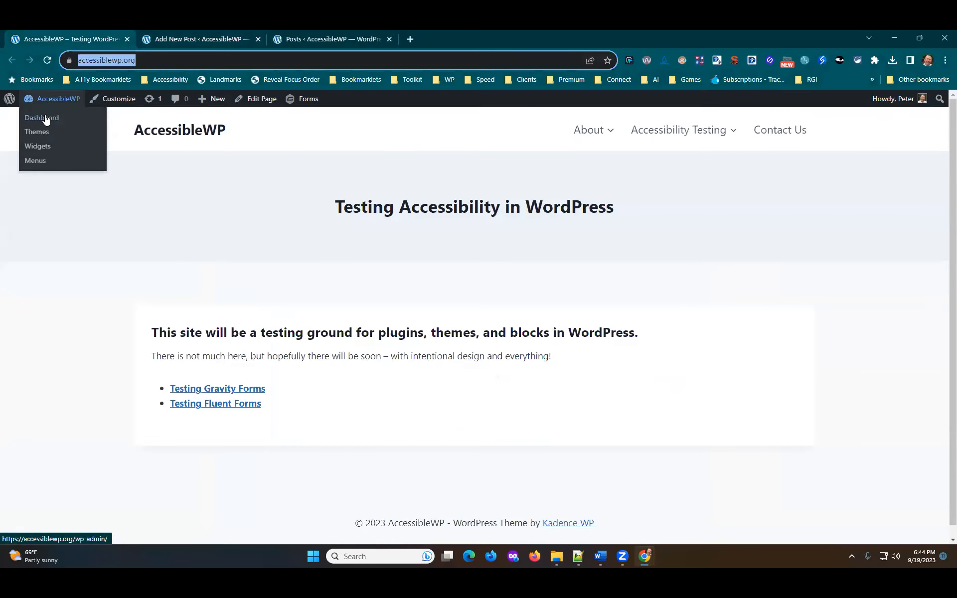
pyautogui.rightClick(45, 120)
pyautogui.click(82, 129)
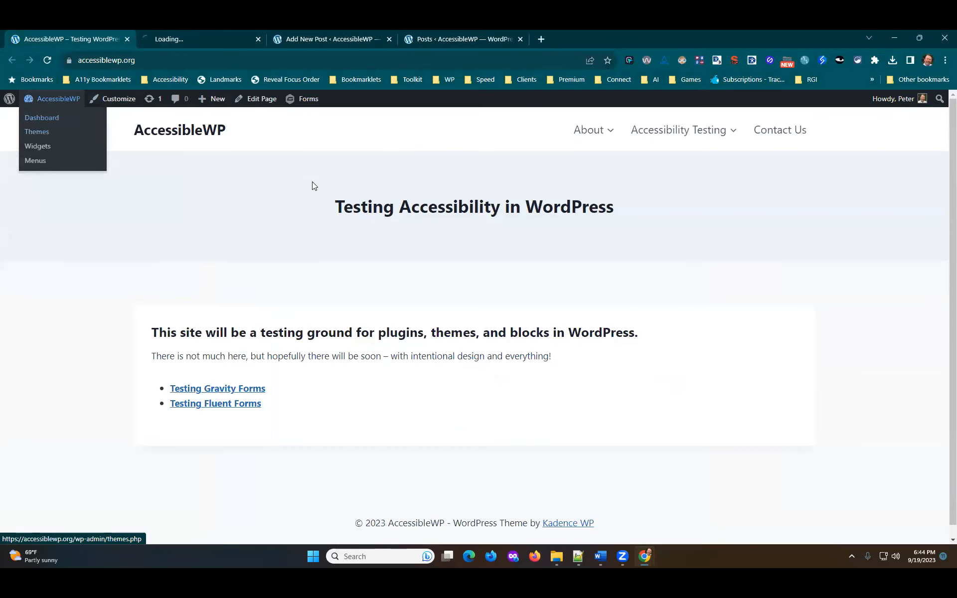
pyautogui.click(248, 44)
pyautogui.moveTo(77, 373)
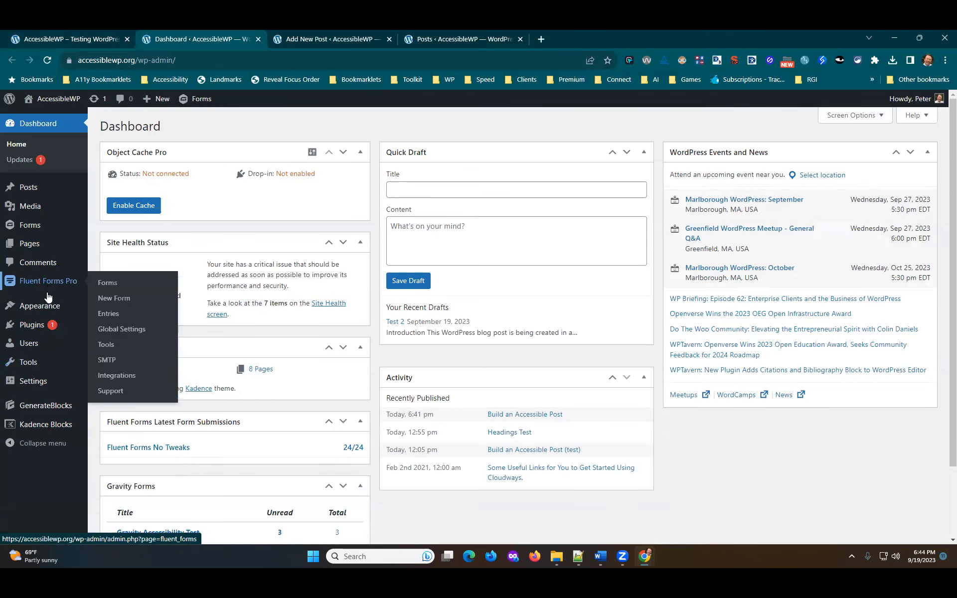
pyautogui.moveTo(43, 313)
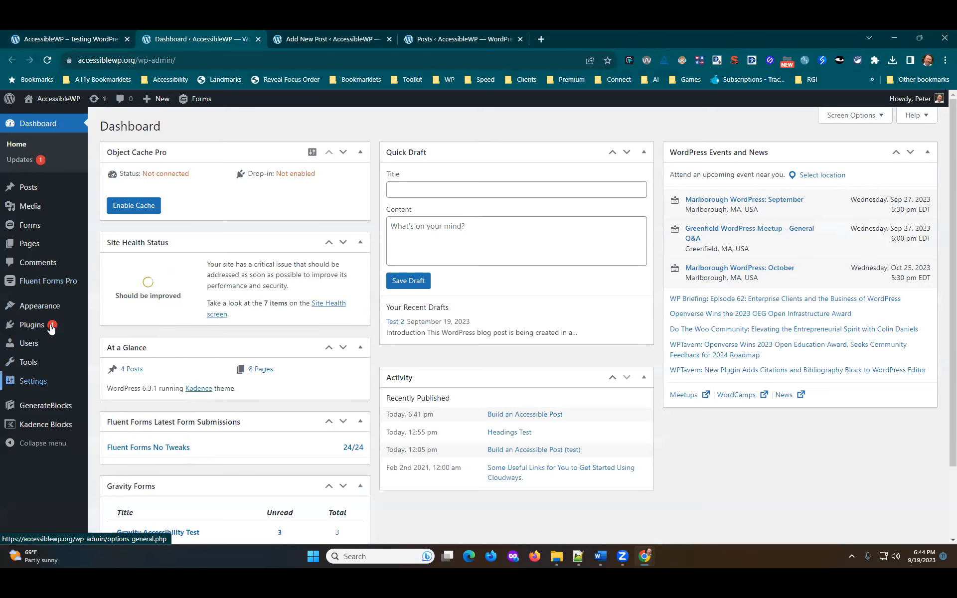
pyautogui.click(124, 328)
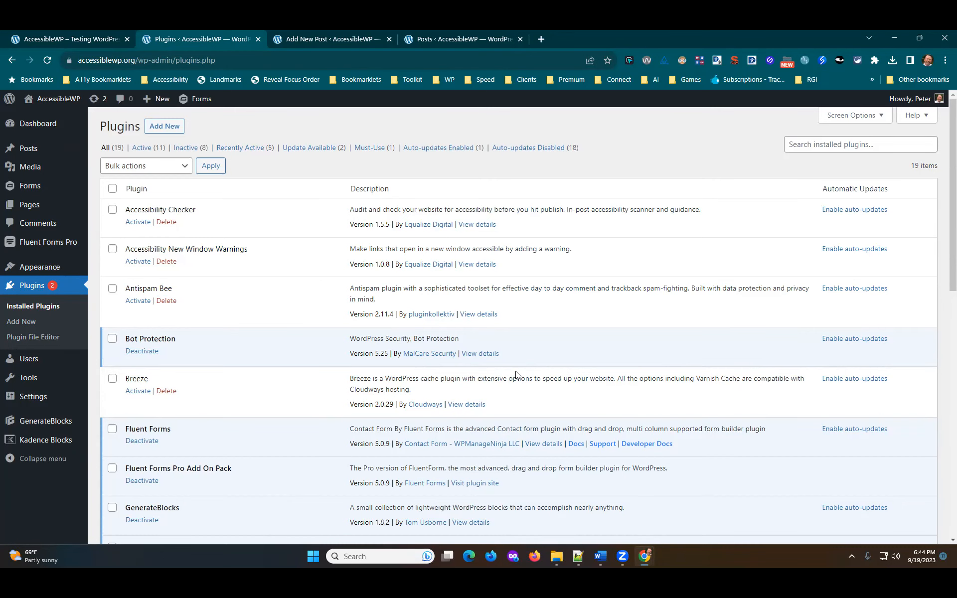
# Review the Accessibility Checker plugin's details from the installed plugins list and activate the plugin
pyautogui.scroll(-10, 478, 358)
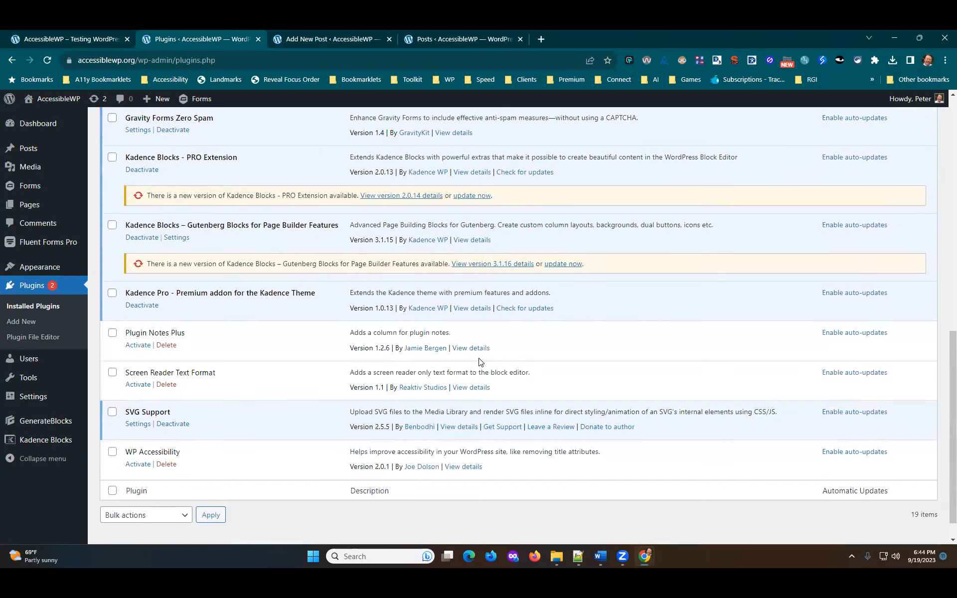
pyautogui.scroll(-1, 615, 373)
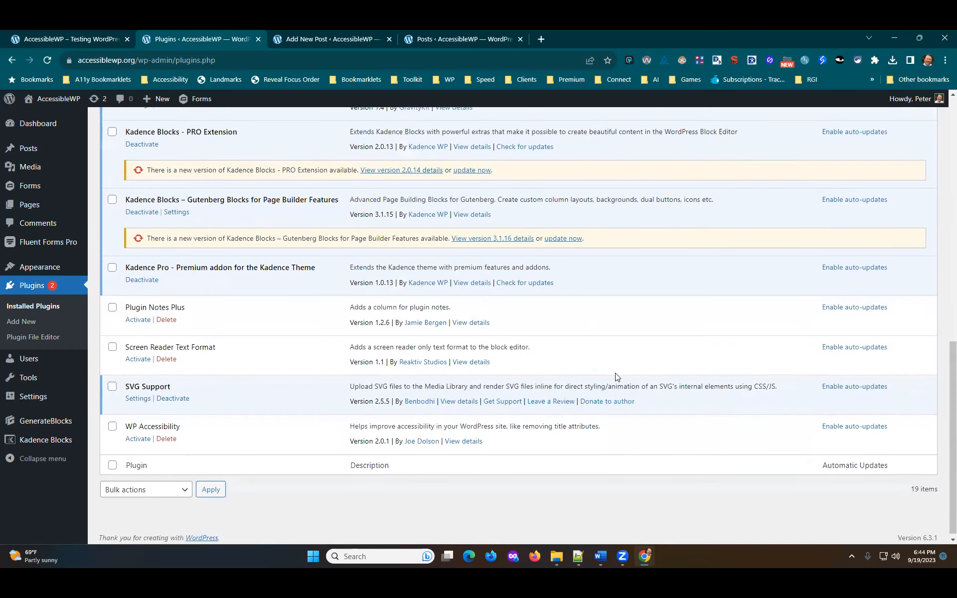
pyautogui.scroll(4, 615, 373)
pyautogui.scroll(6, 615, 372)
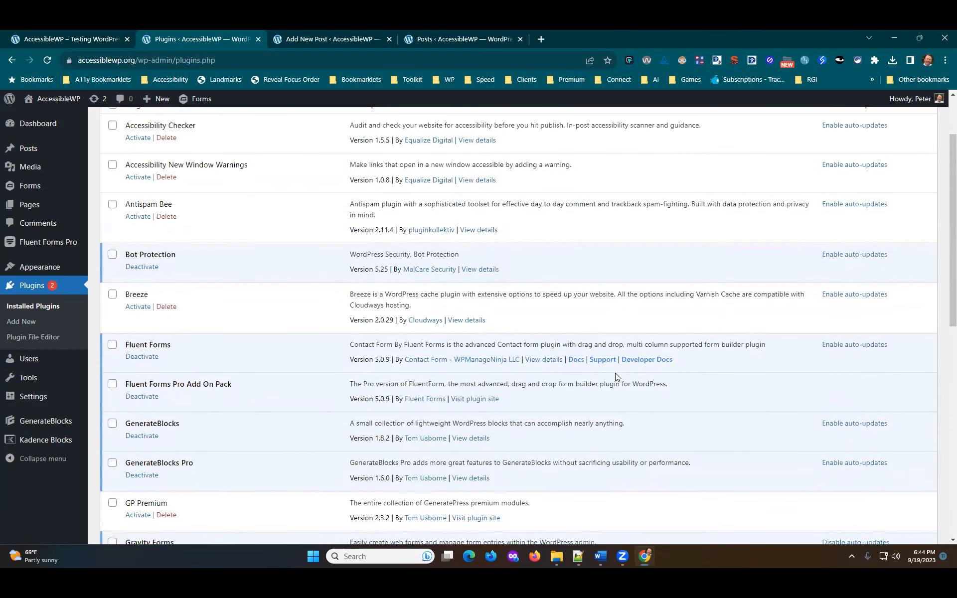
pyautogui.scroll(2, 615, 373)
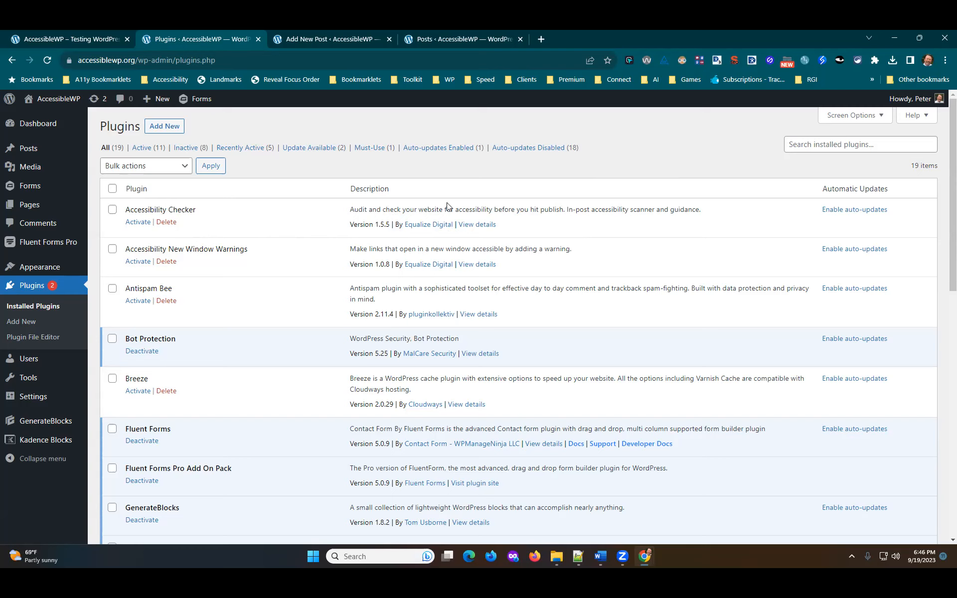
pyautogui.click(476, 224)
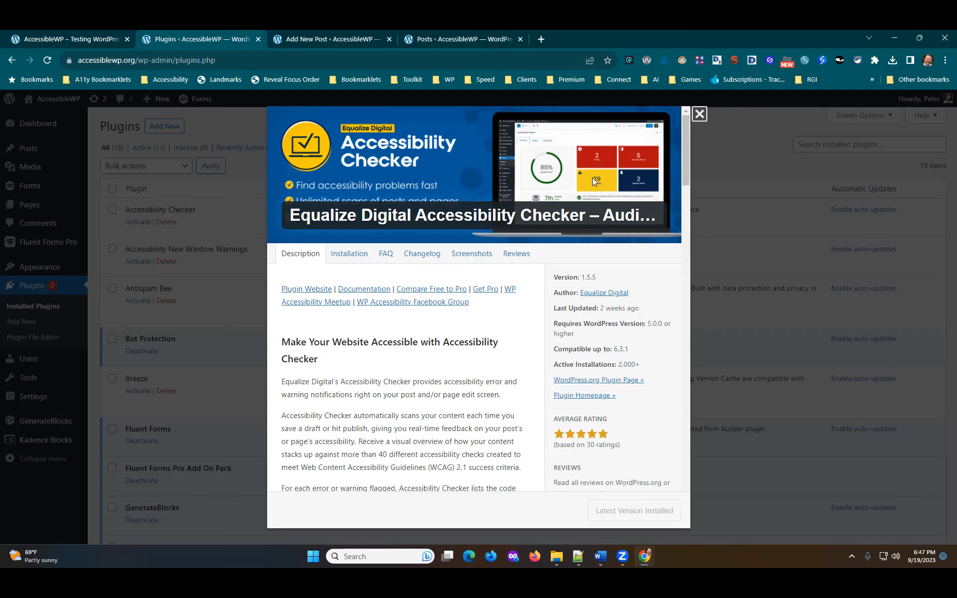
pyautogui.click(699, 114)
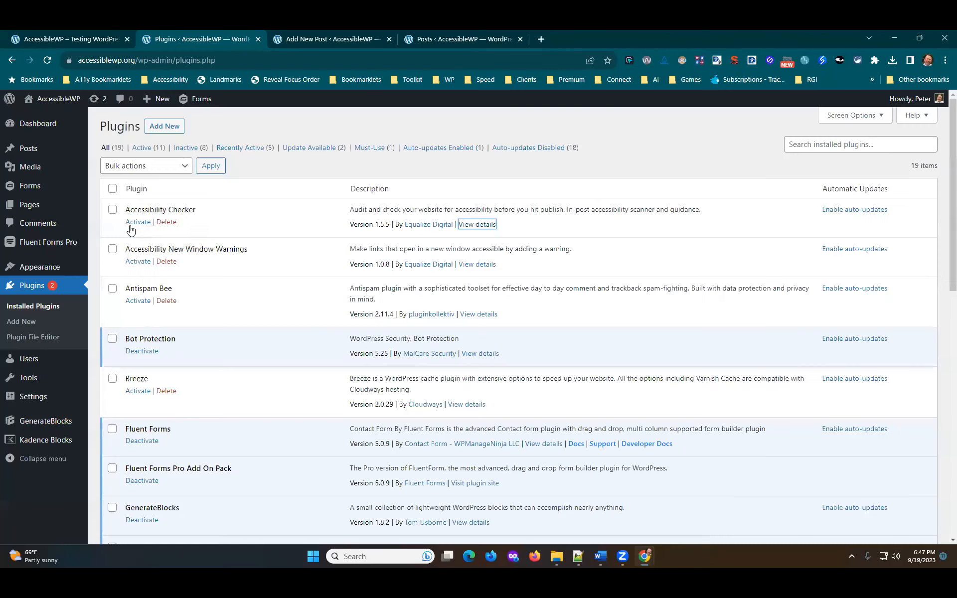
pyautogui.click(137, 222)
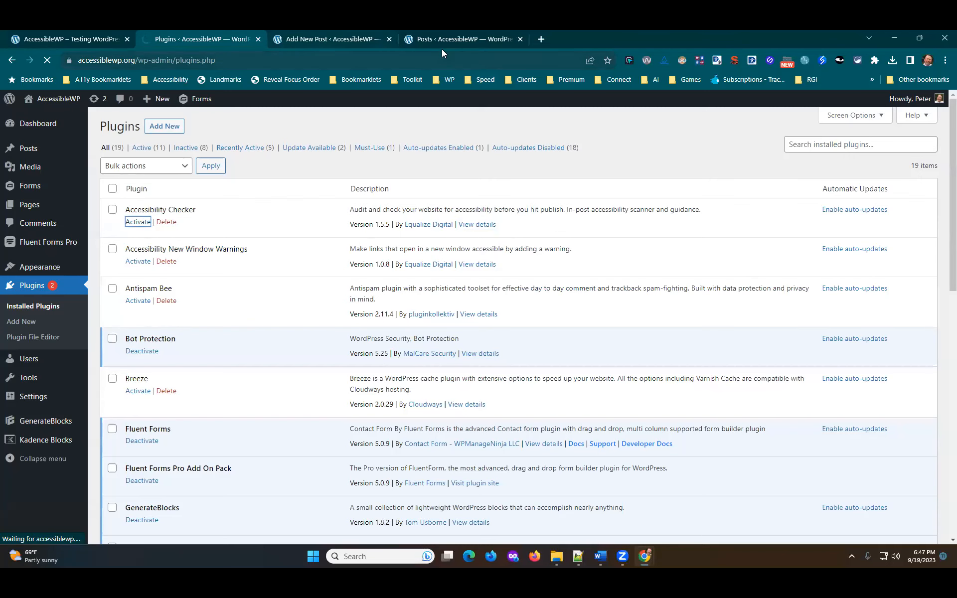
# Return to the post editor, add an empty paragraph after the closing WCAG paragraph and update the post
pyautogui.click(319, 39)
pyautogui.scroll(12, 653, 207)
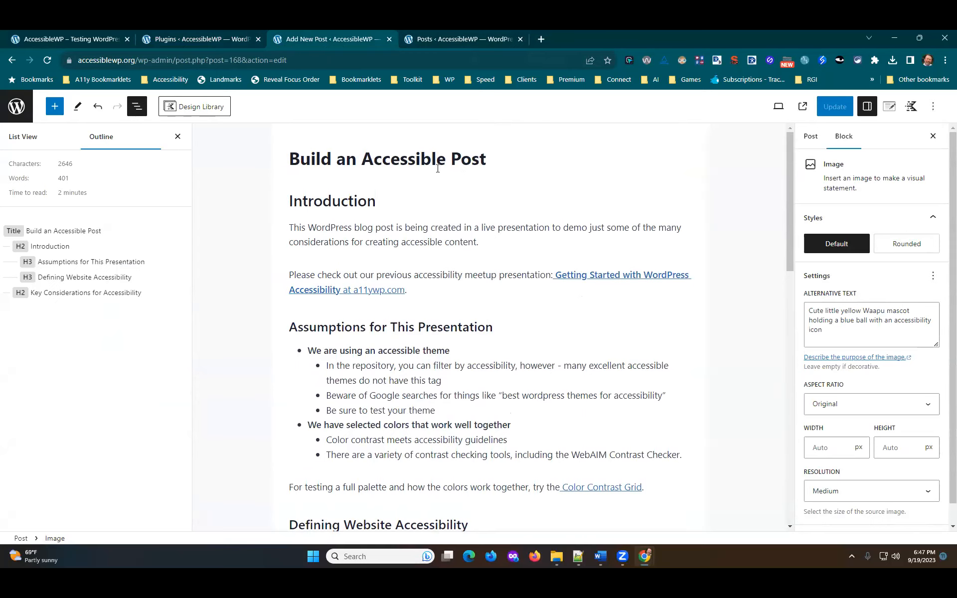
pyautogui.scroll(-15, 608, 374)
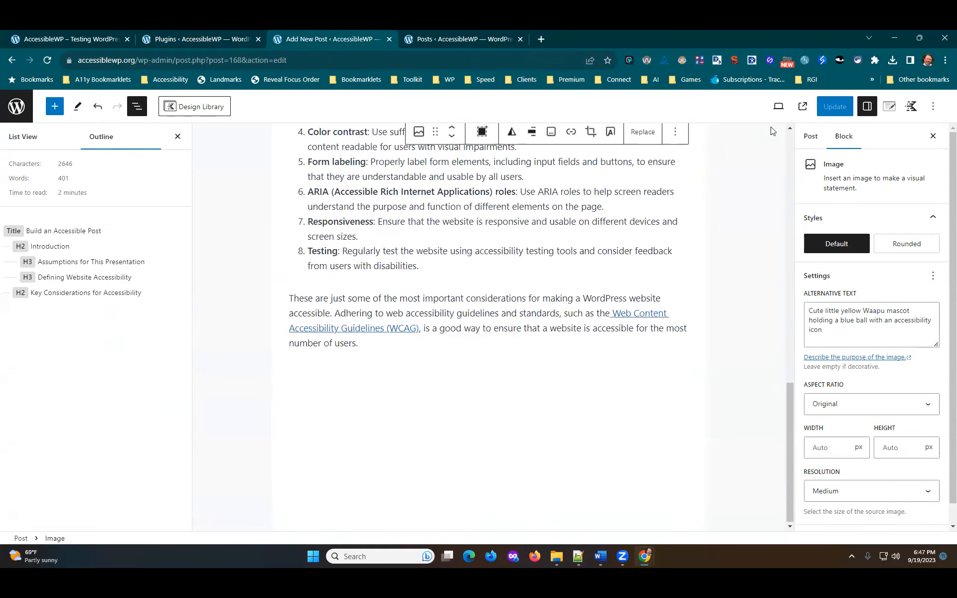
pyautogui.scroll(-1, 385, 461)
pyautogui.click(385, 453)
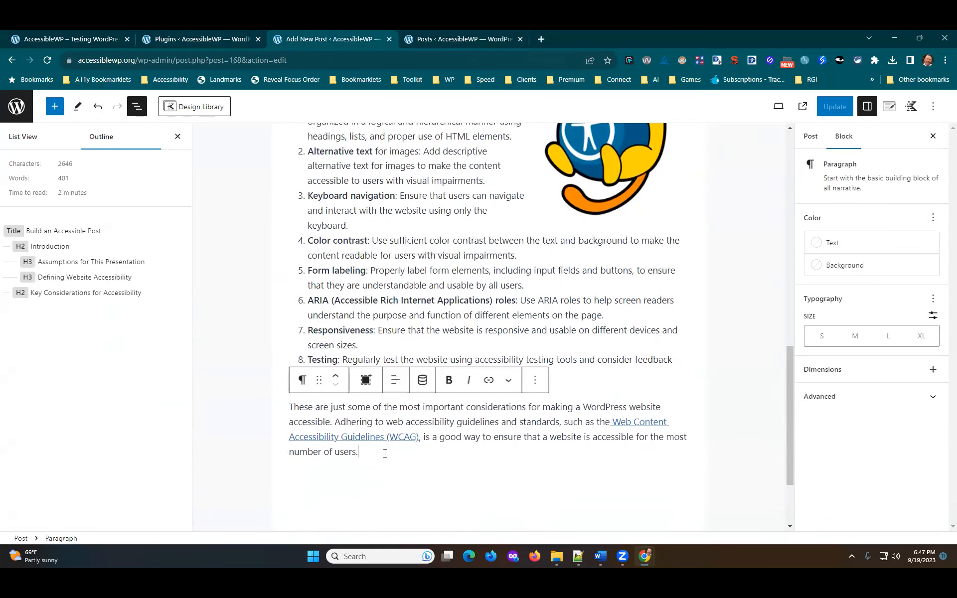
pyautogui.press('Return')
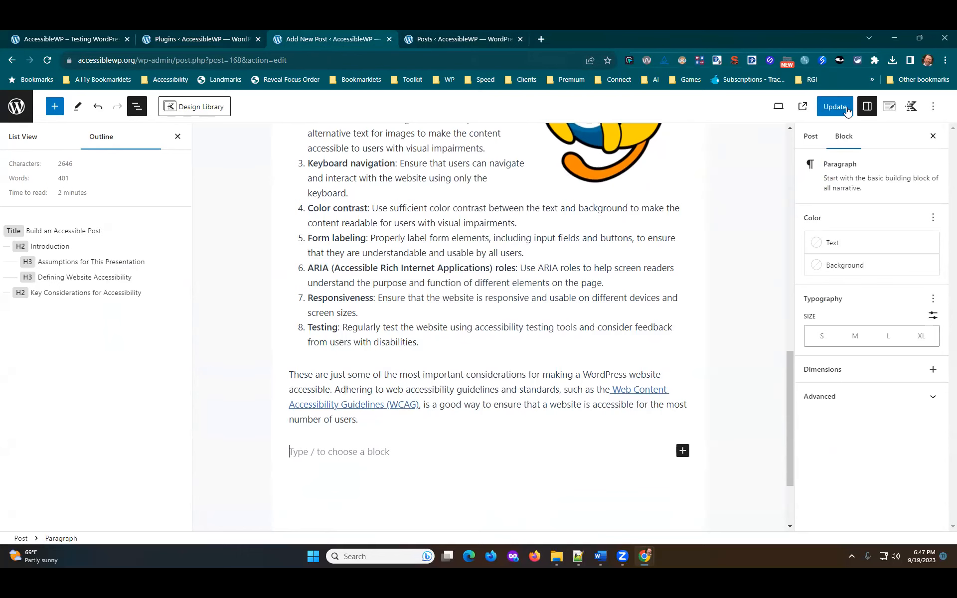
pyautogui.click(839, 110)
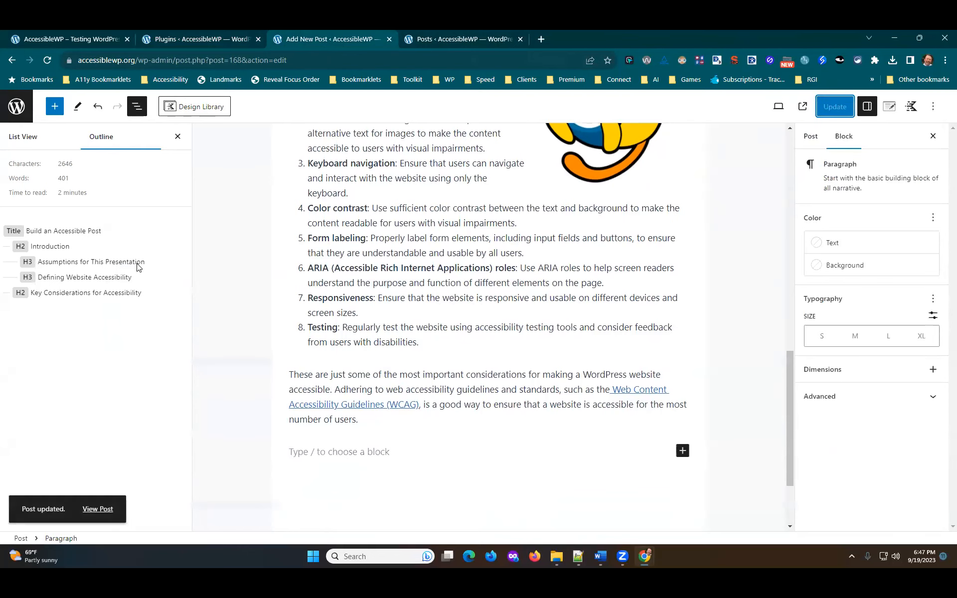
# Reload the post editor and go to the Accessibility Checker section below the post content
pyautogui.scroll(-2, 225, 220)
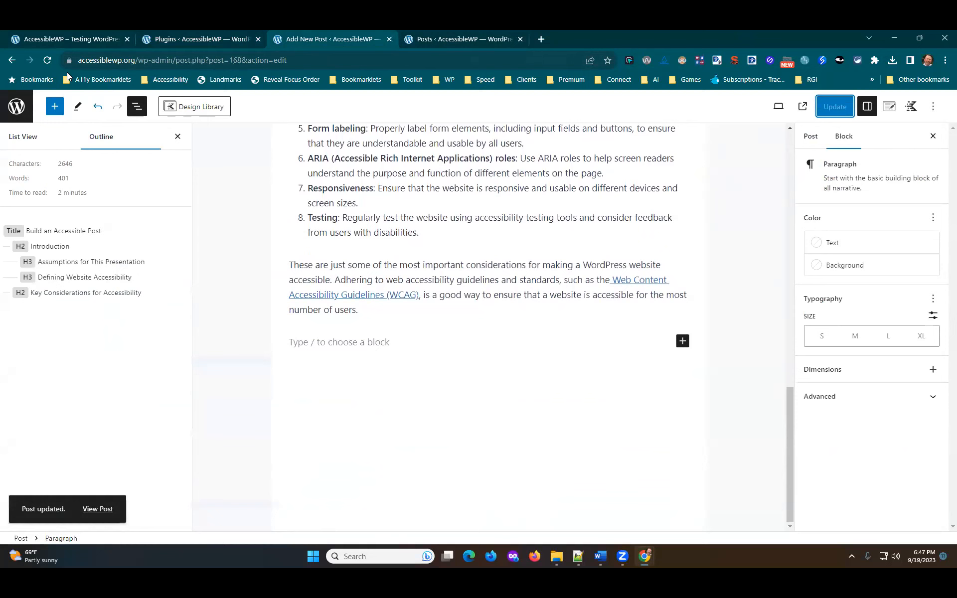
pyautogui.click(48, 61)
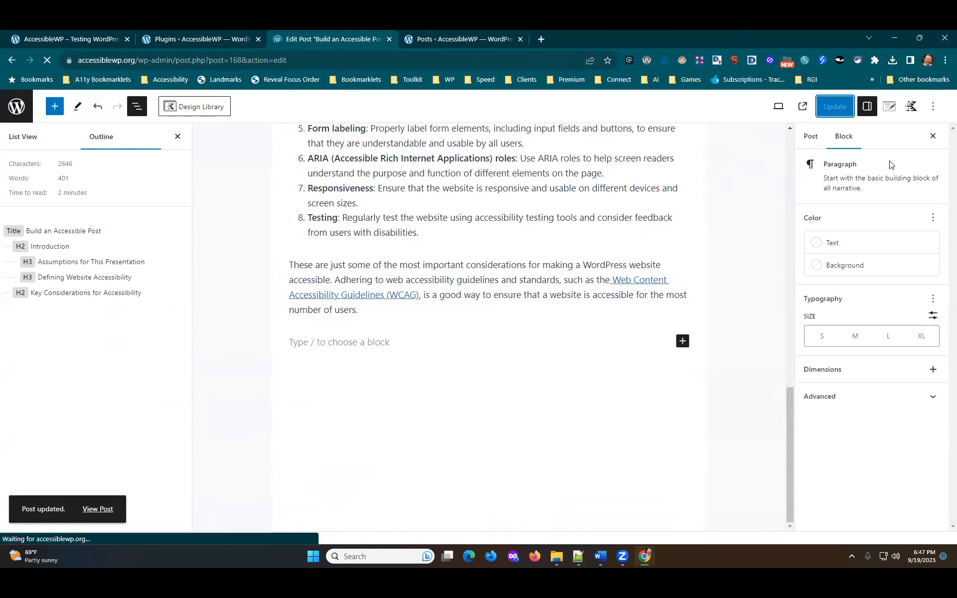
pyautogui.scroll(-15, 617, 263)
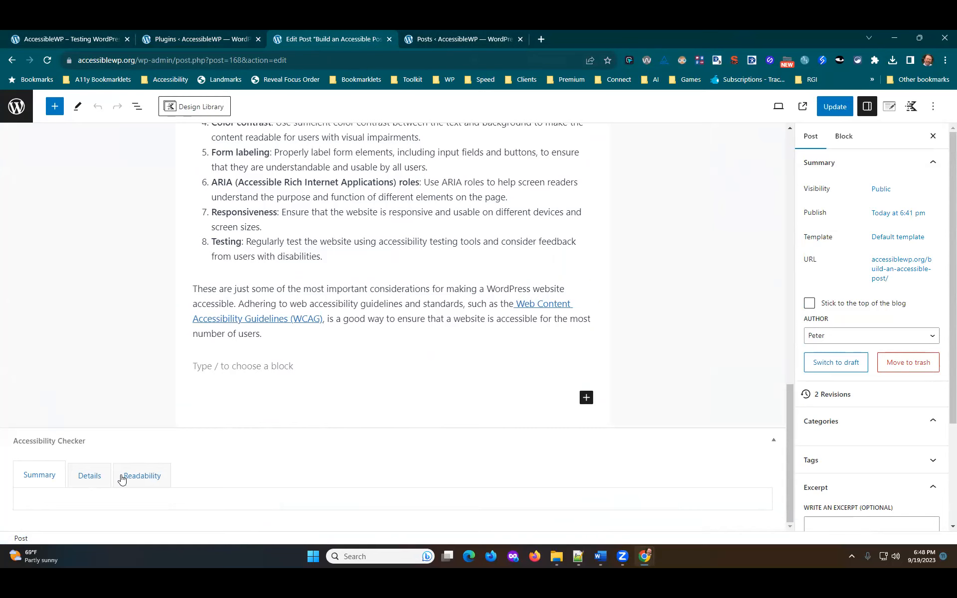
# Review the Accessibility Checker's summary and details results for the post, expanding and collapsing the ARIA Hidden warnings
pyautogui.scroll(-5, 330, 371)
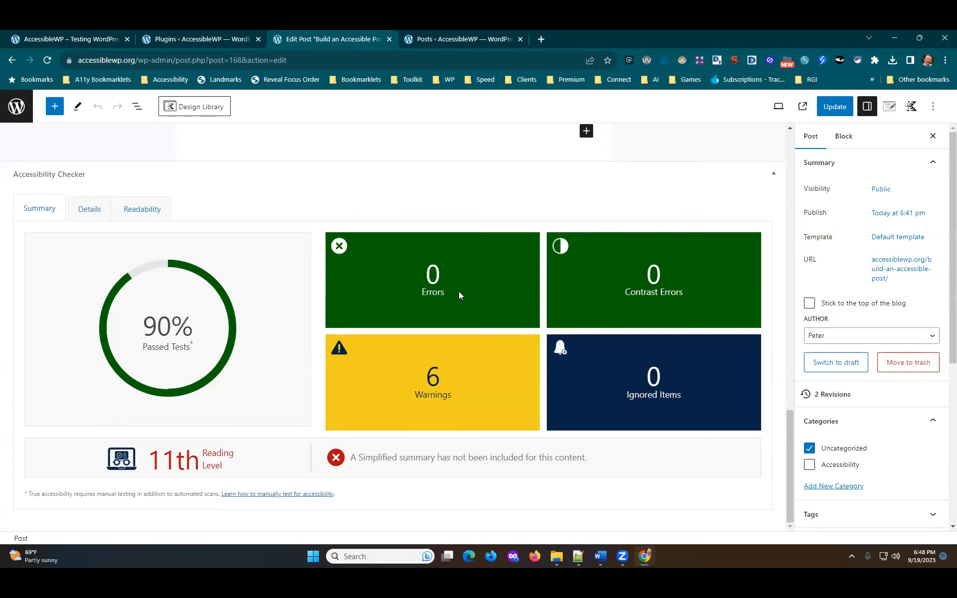
pyautogui.click(91, 208)
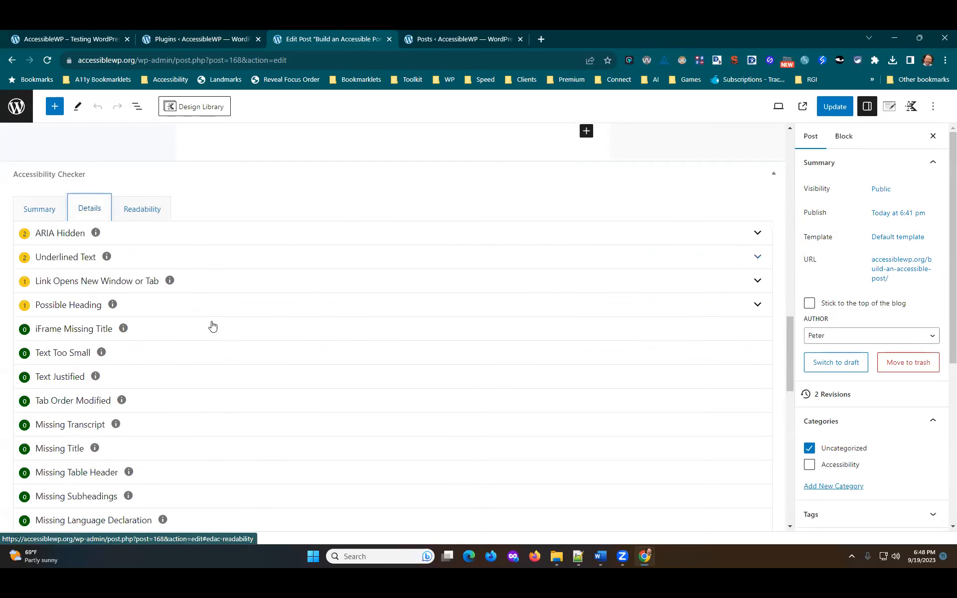
pyautogui.click(55, 234)
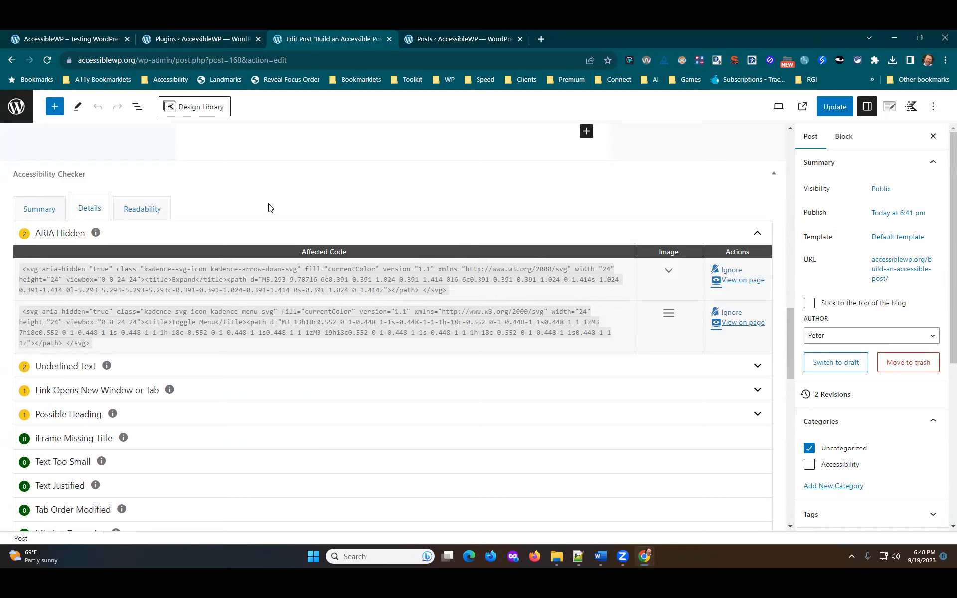
pyautogui.click(44, 214)
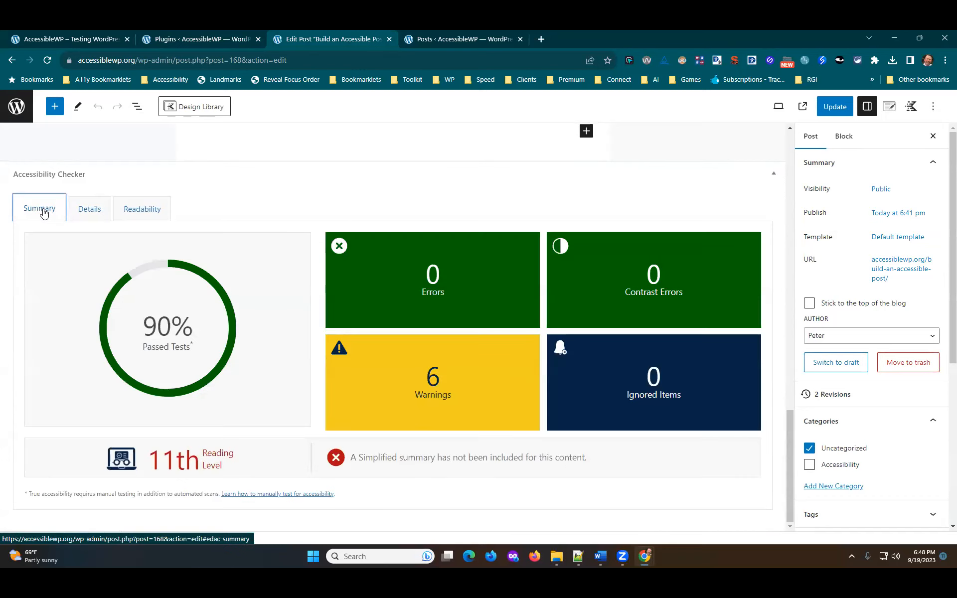
pyautogui.click(90, 209)
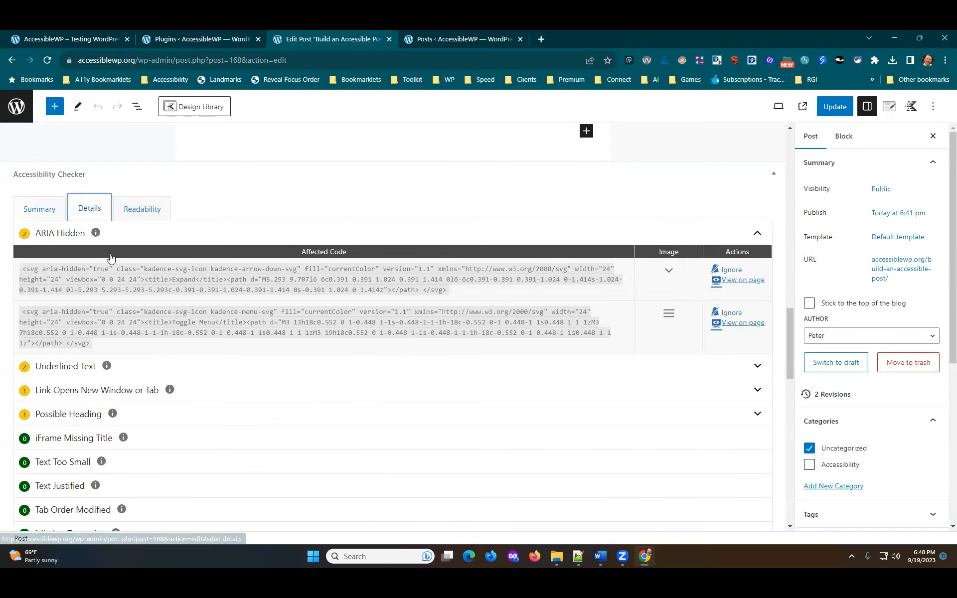
pyautogui.click(74, 236)
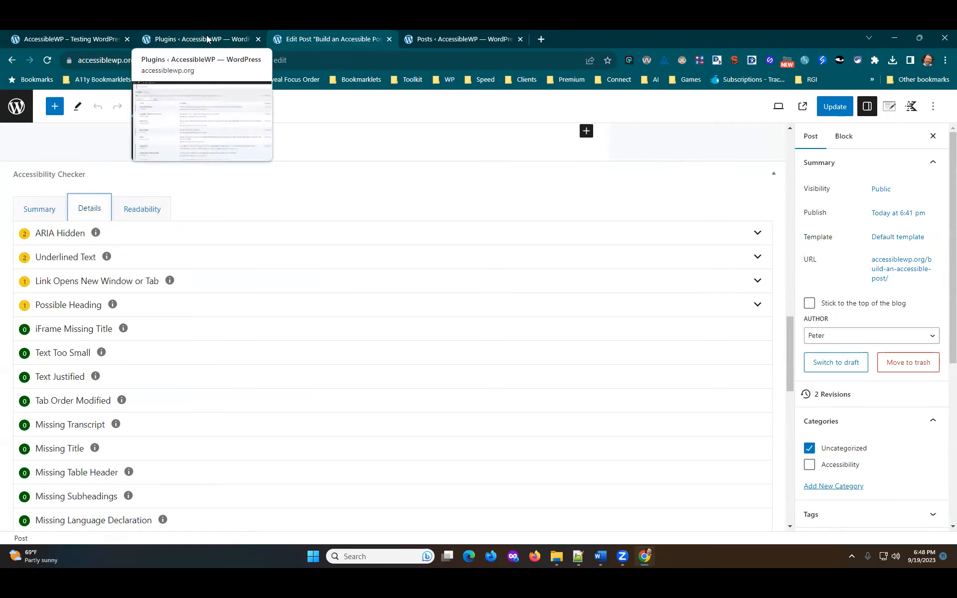
# Try the left and center alignments on the mascot image beside the key considerations list, and realign it right
pyautogui.scroll(5, 497, 176)
pyautogui.scroll(5, 497, 177)
pyautogui.scroll(-5, 497, 177)
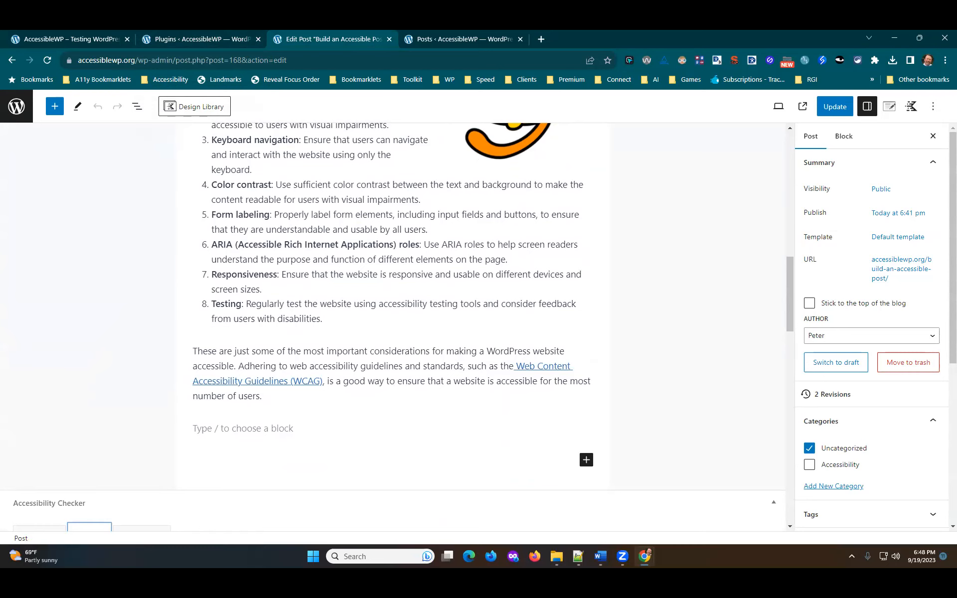
pyautogui.scroll(-2, 536, 252)
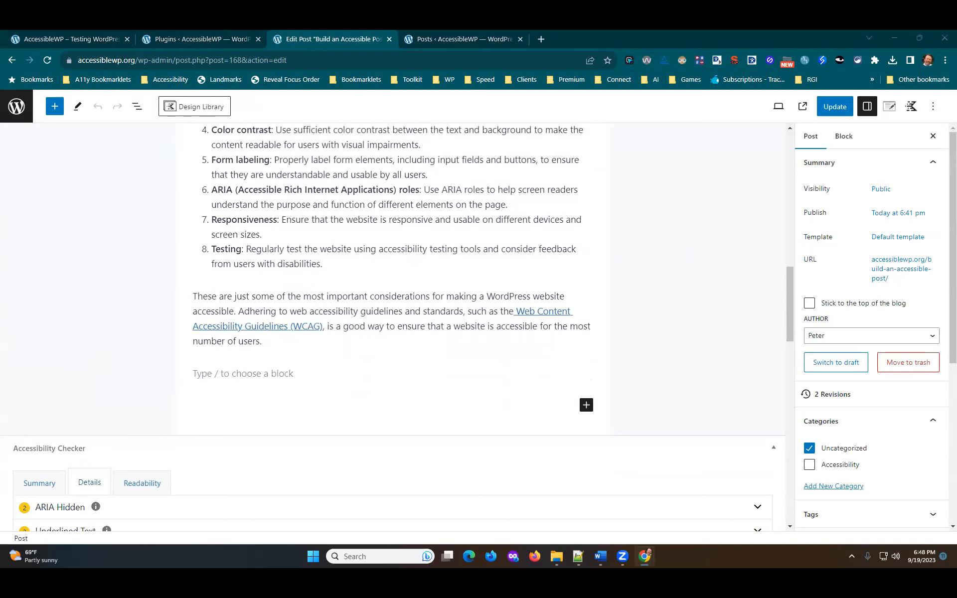
pyautogui.scroll(7, 538, 279)
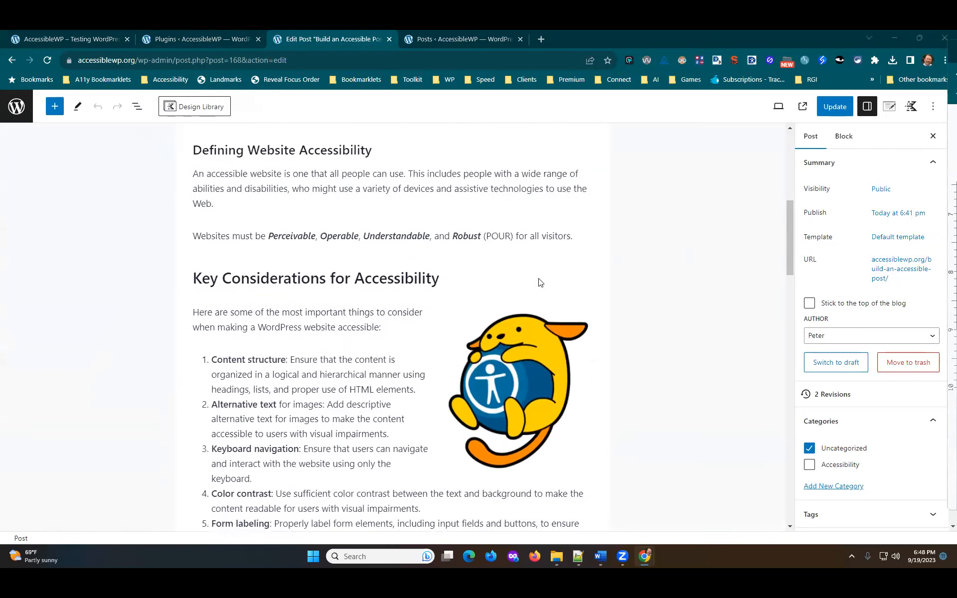
pyautogui.scroll(5, 539, 282)
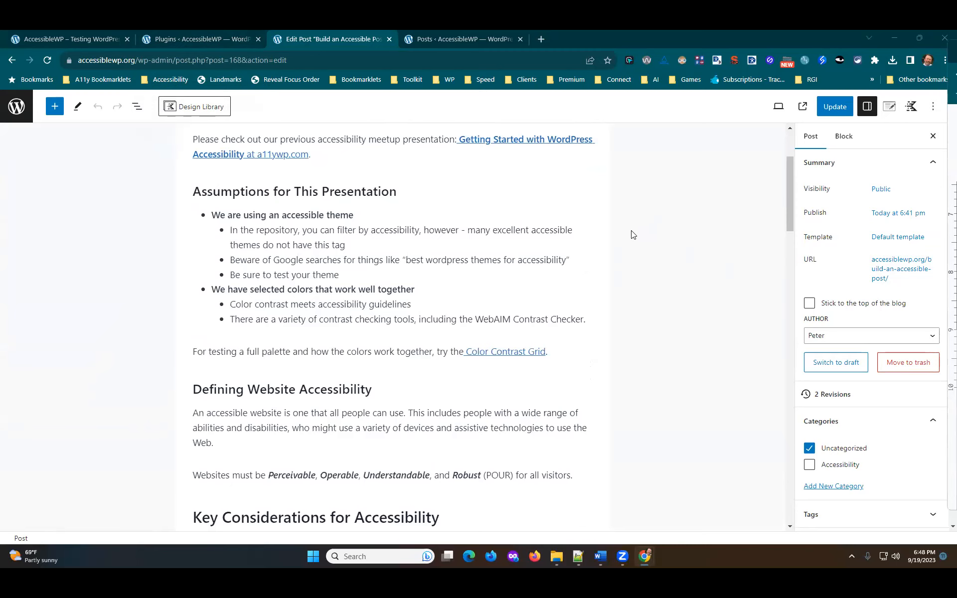
pyautogui.scroll(-5, 486, 290)
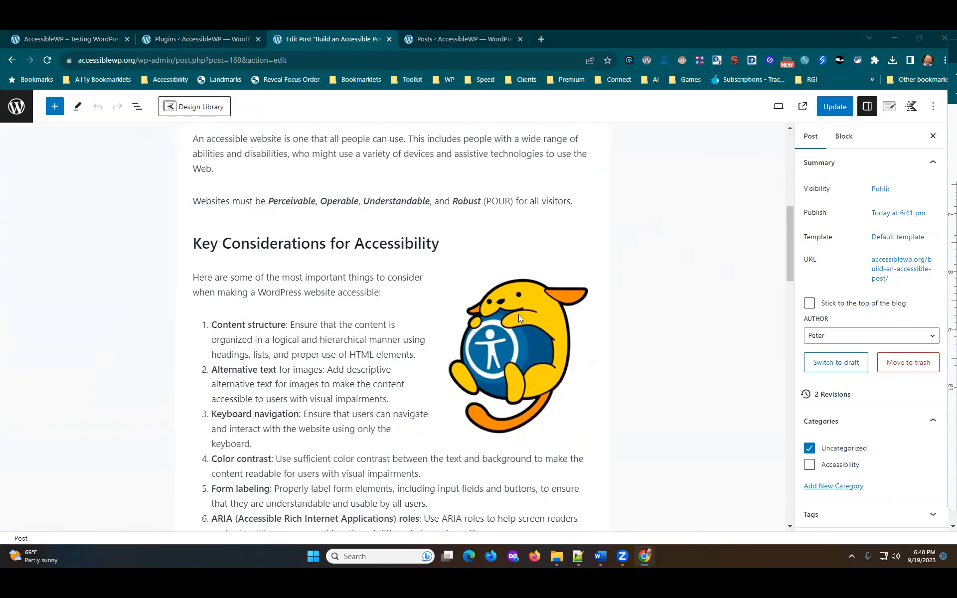
pyautogui.click(518, 318)
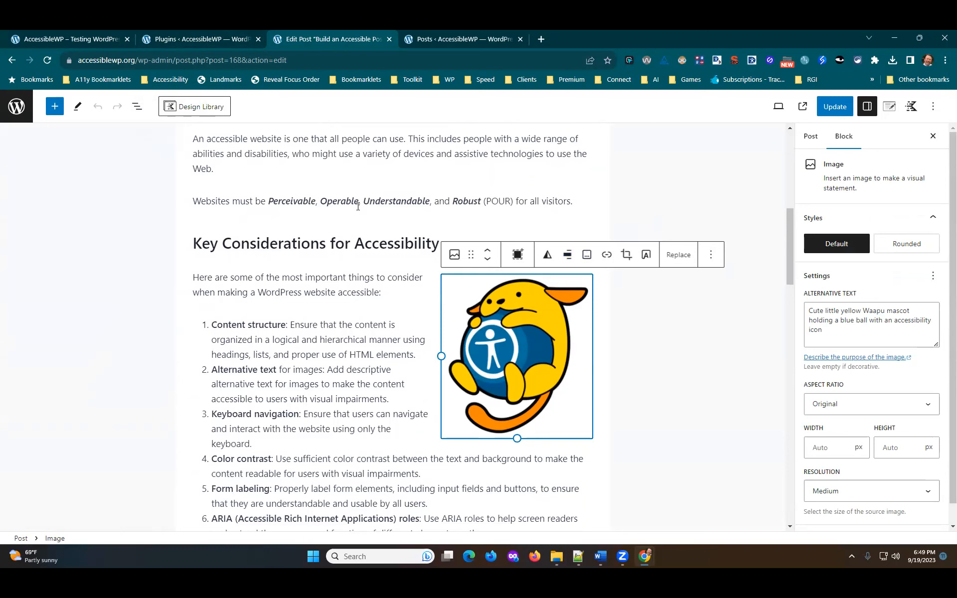
pyautogui.click(568, 257)
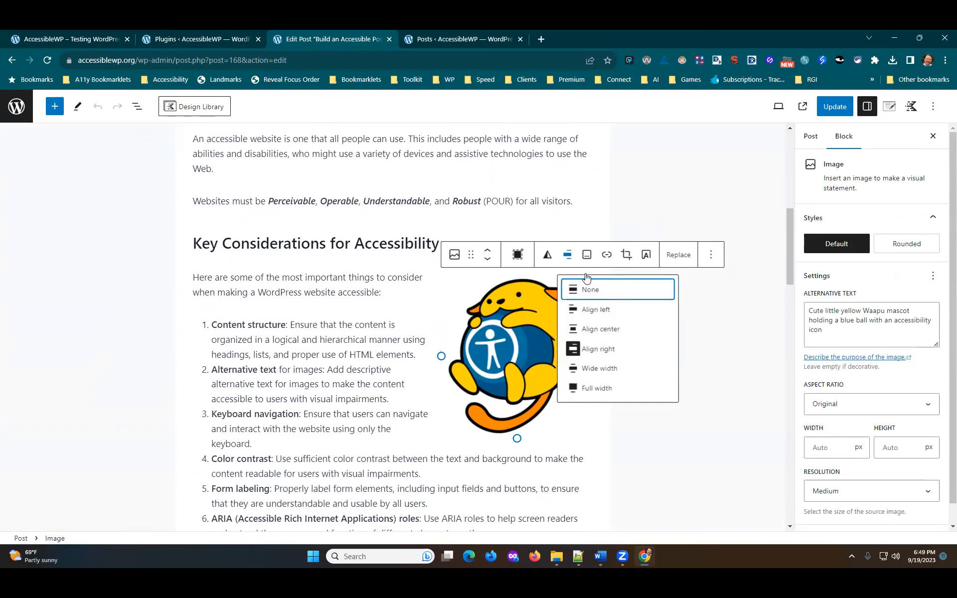
pyautogui.click(596, 310)
pyautogui.click(317, 253)
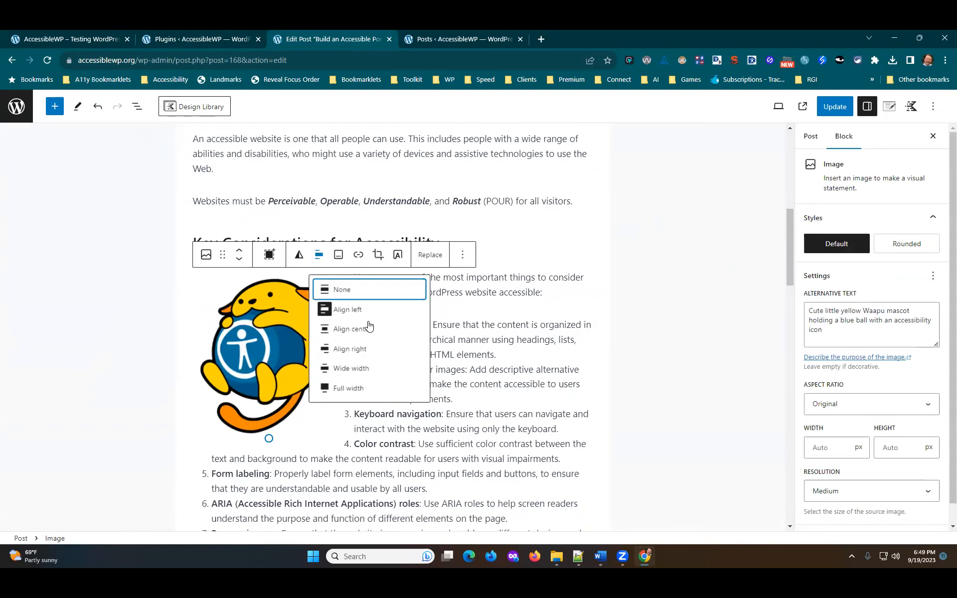
pyautogui.click(375, 333)
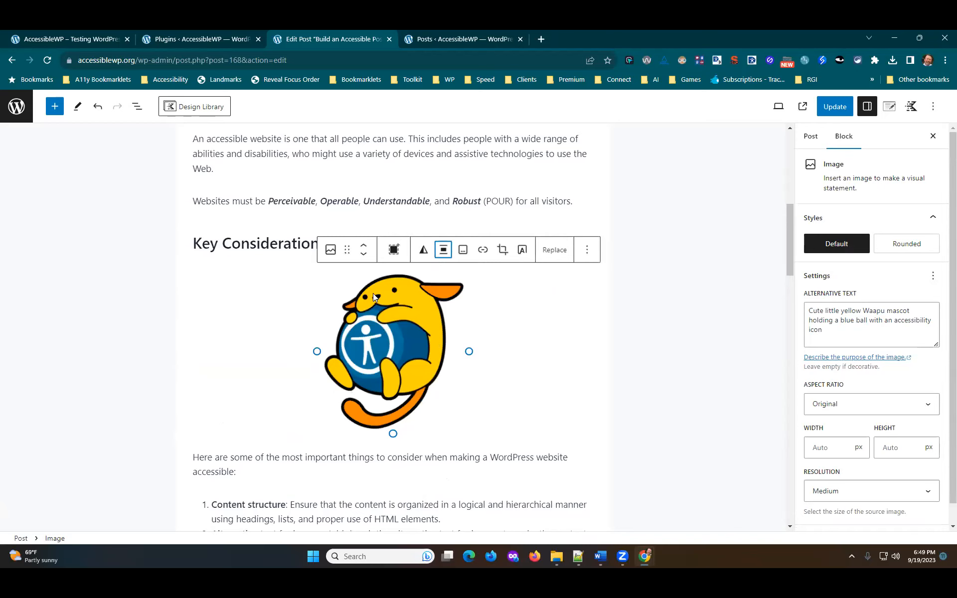
pyautogui.click(442, 250)
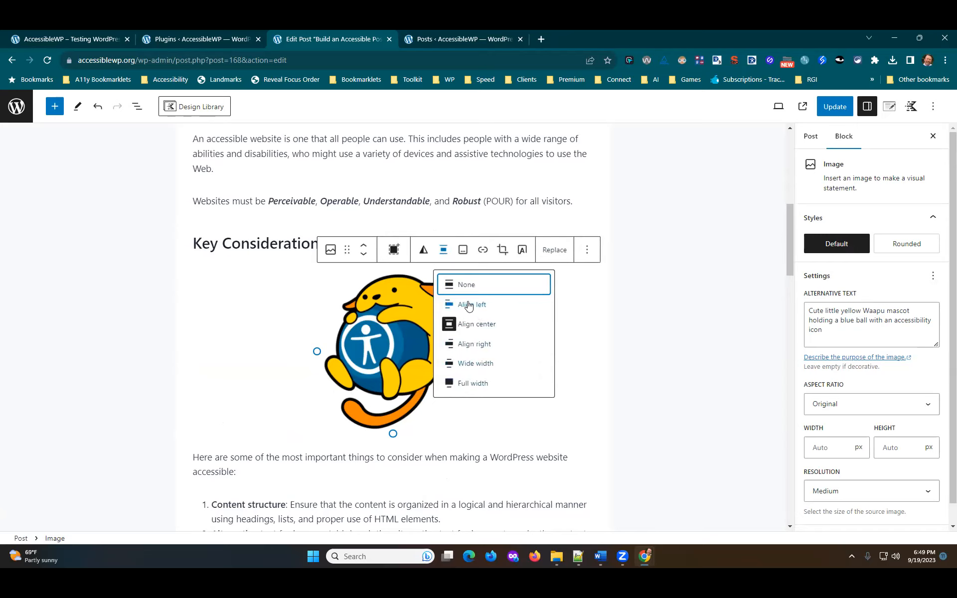
pyautogui.click(472, 343)
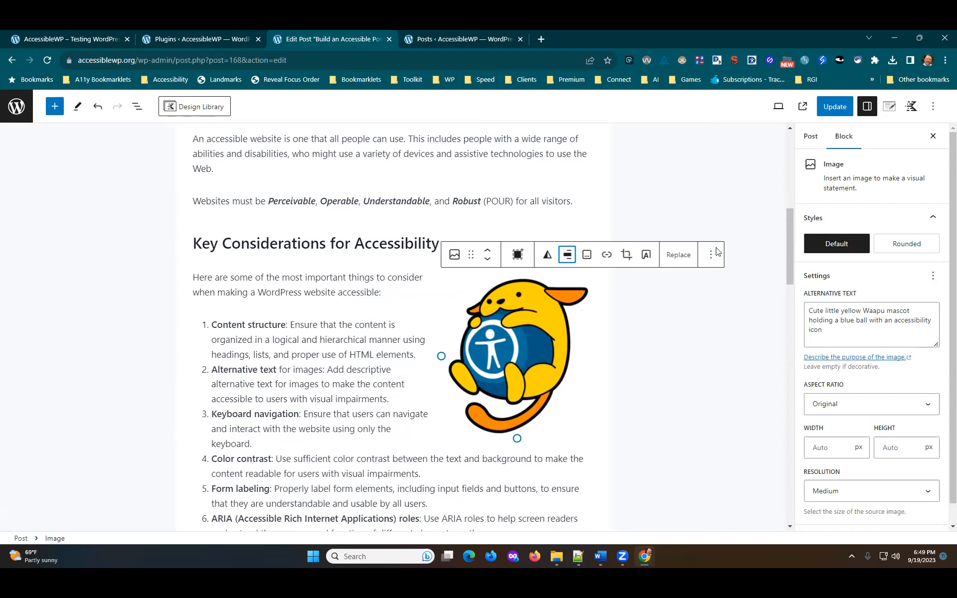
# Switch to the incognito window with the published post, visit the site's home page and go back to the post
pyautogui.scroll(-10, 671, 262)
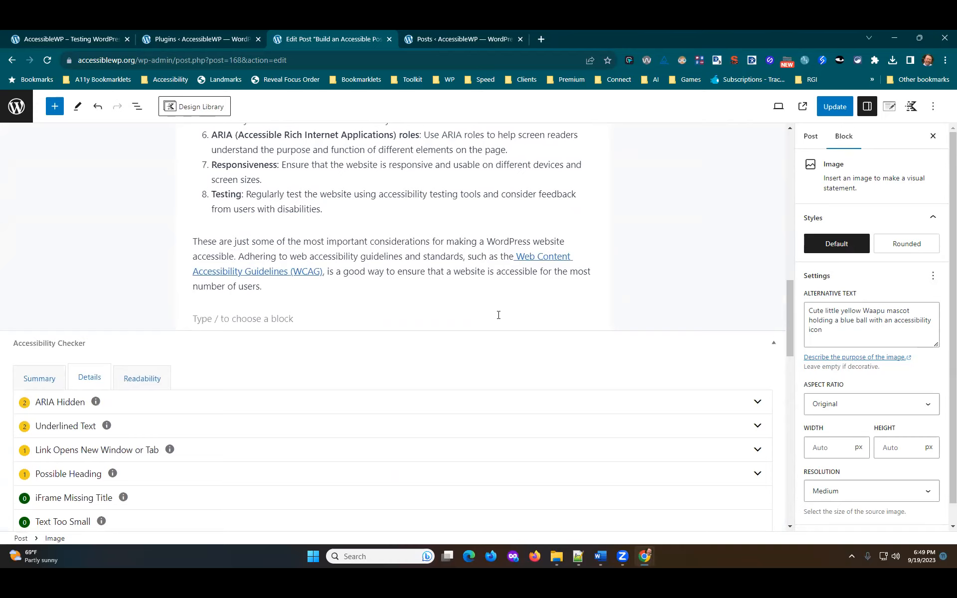
pyautogui.scroll(5, 743, 312)
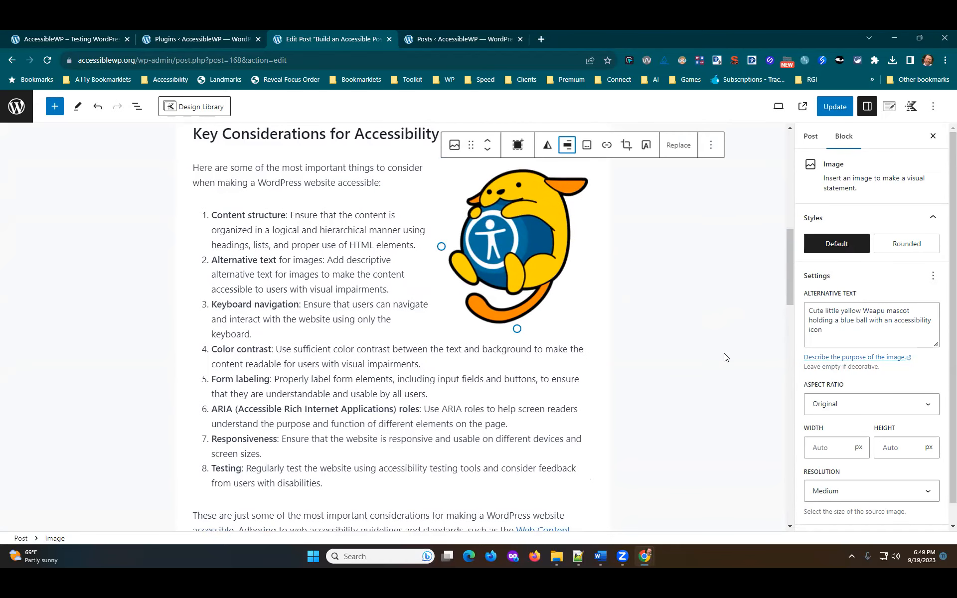
pyautogui.scroll(4, 725, 357)
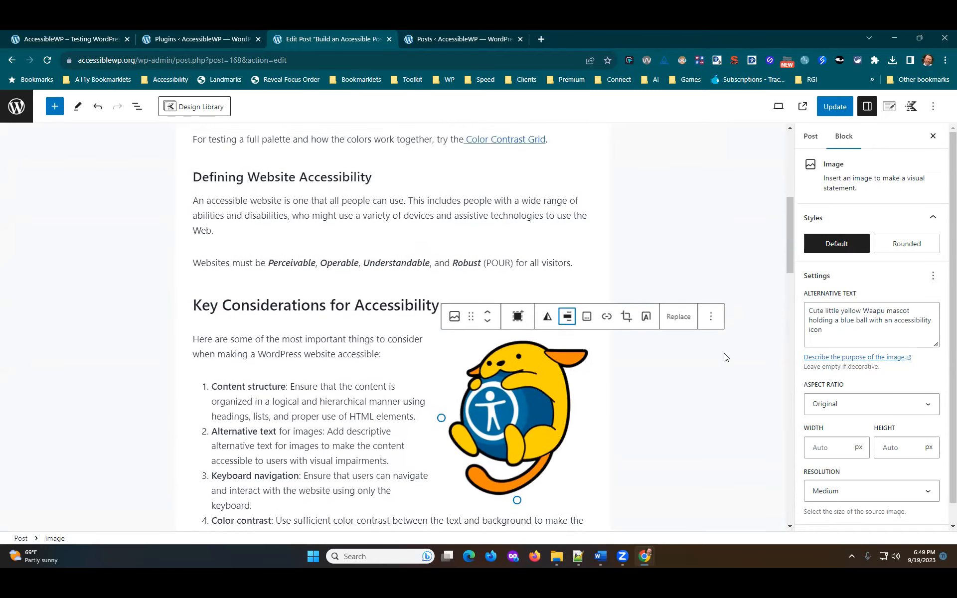
pyautogui.scroll(5, 726, 357)
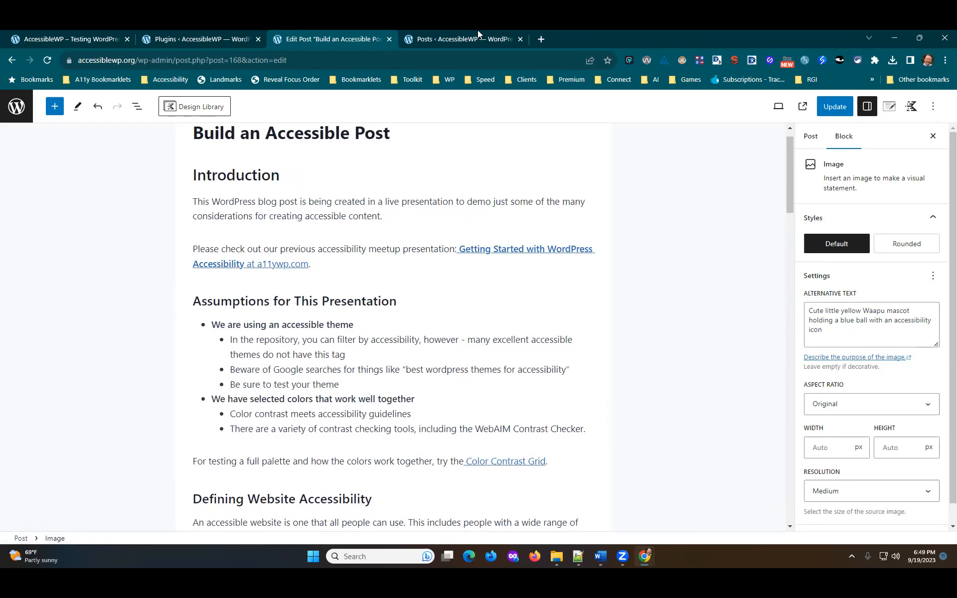
pyautogui.moveTo(648, 558)
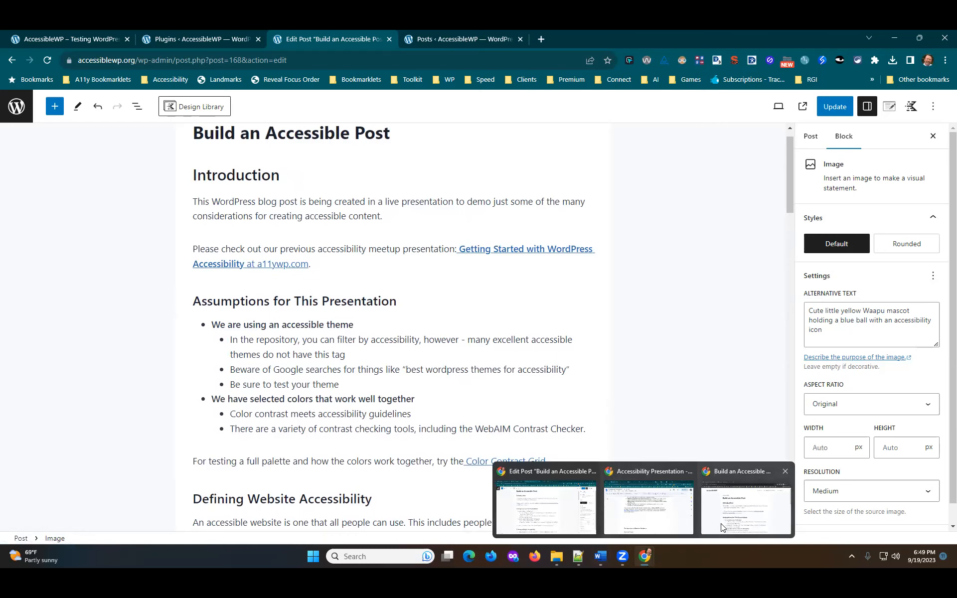
pyautogui.click(737, 524)
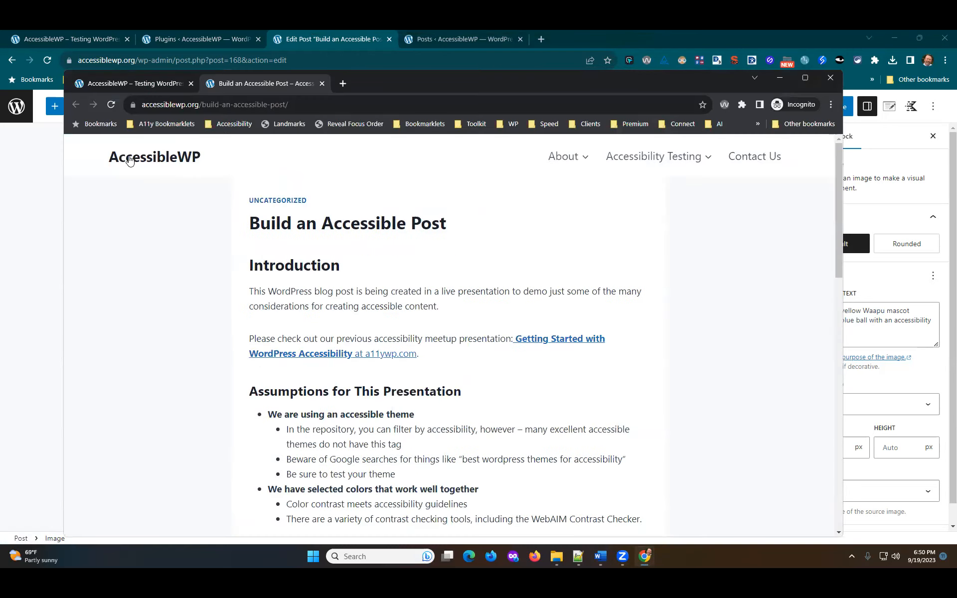
pyautogui.click(129, 161)
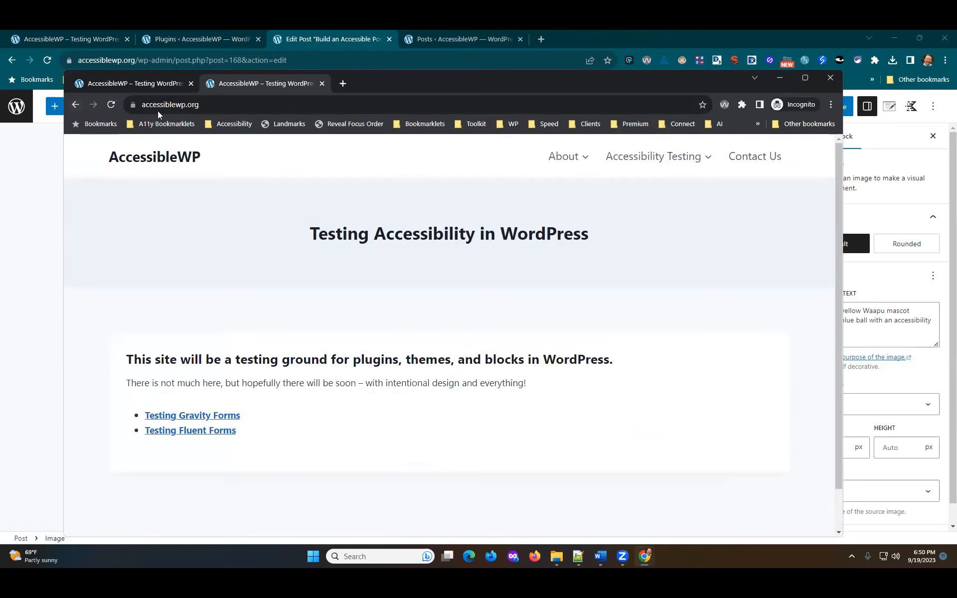
pyautogui.click(76, 104)
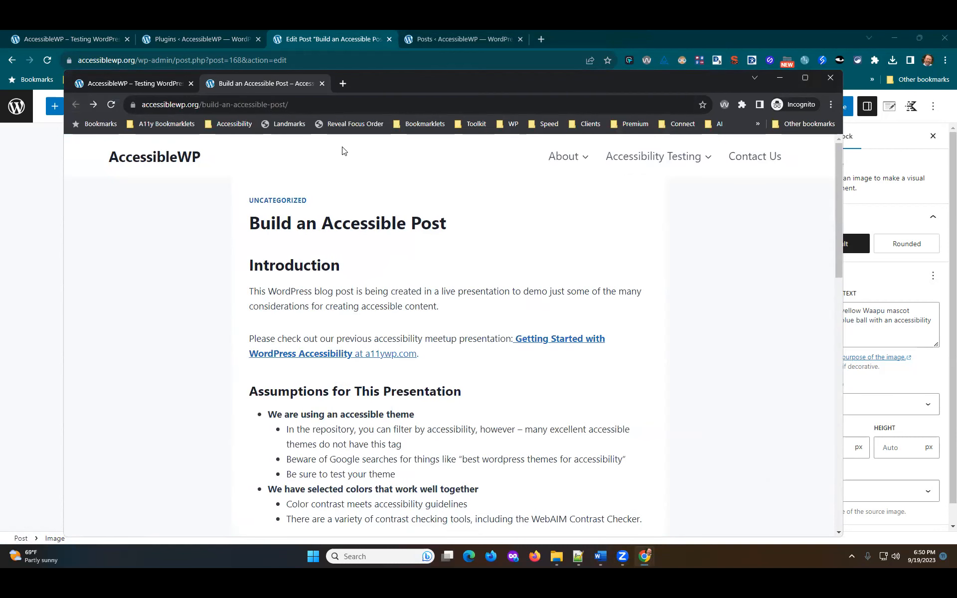
# Test keyboard navigation on the published post, reload it and follow the Skip to content link
pyautogui.press('Tab')
pyautogui.press('Tab')
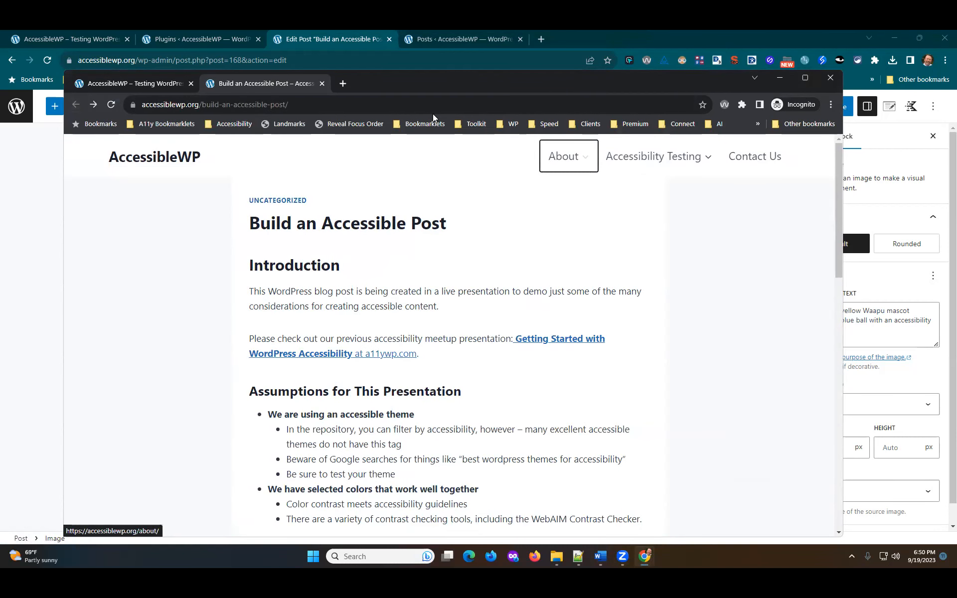
pyautogui.click(111, 105)
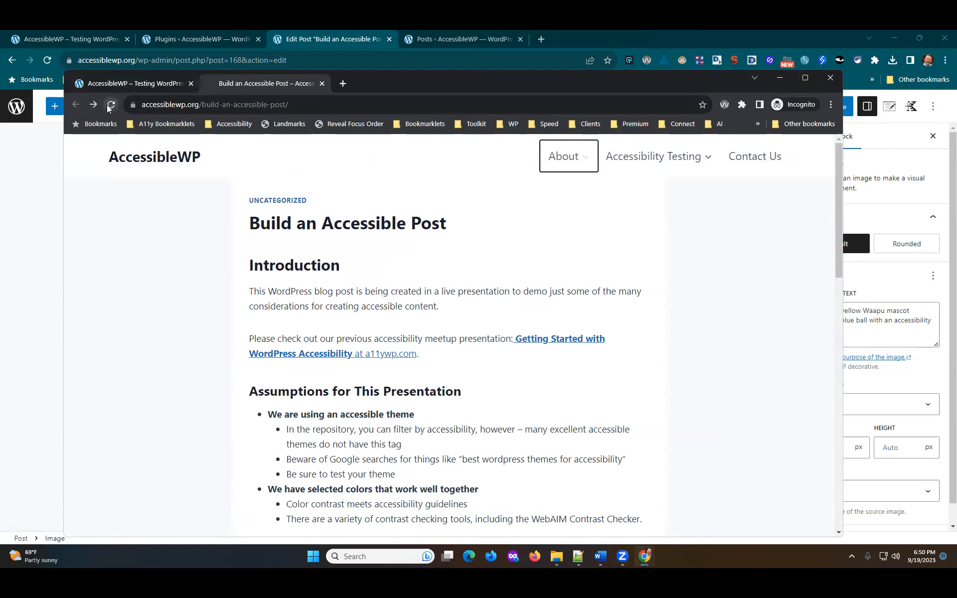
pyautogui.press('Tab')
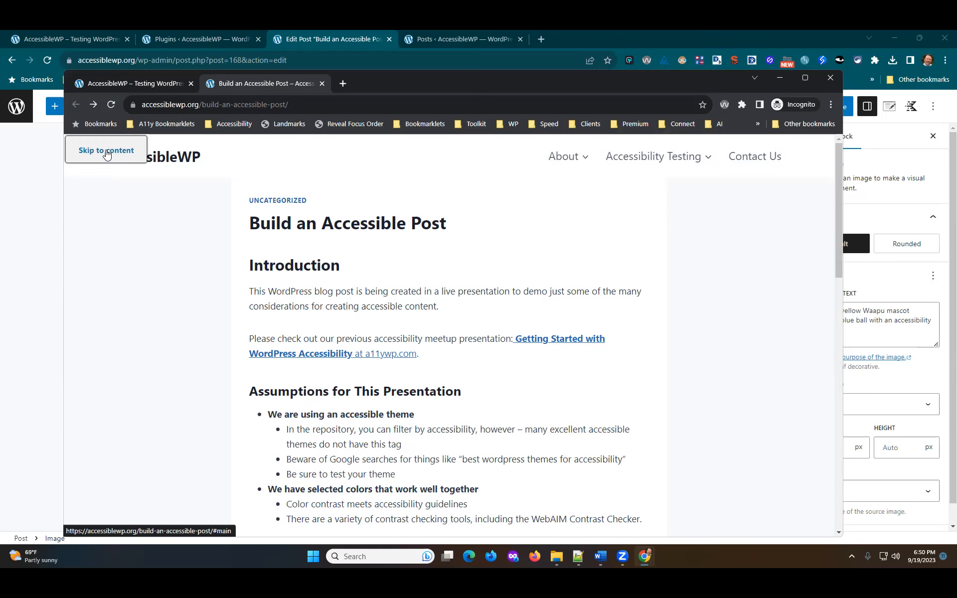
pyautogui.click(106, 151)
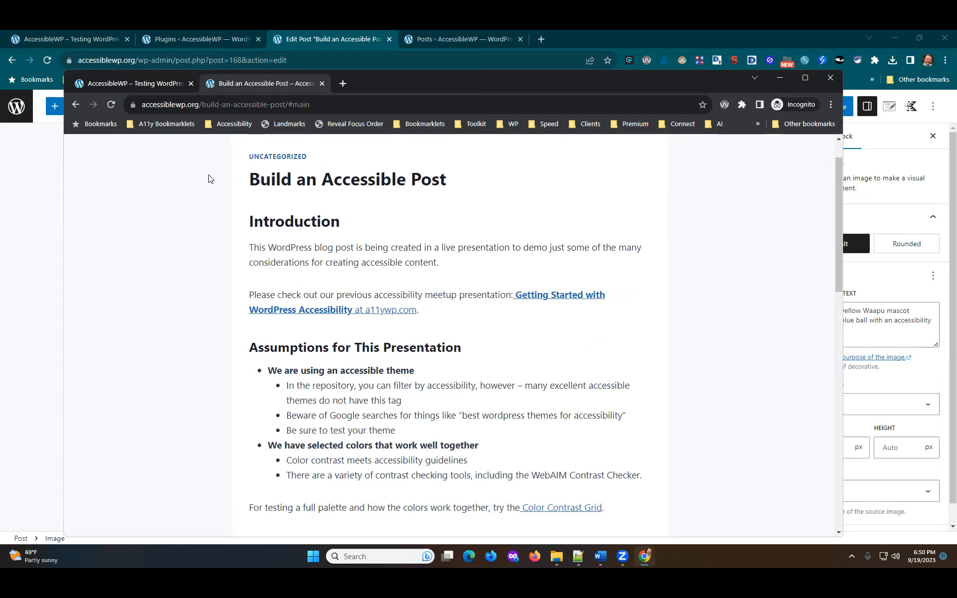
pyautogui.scroll(1, 399, 269)
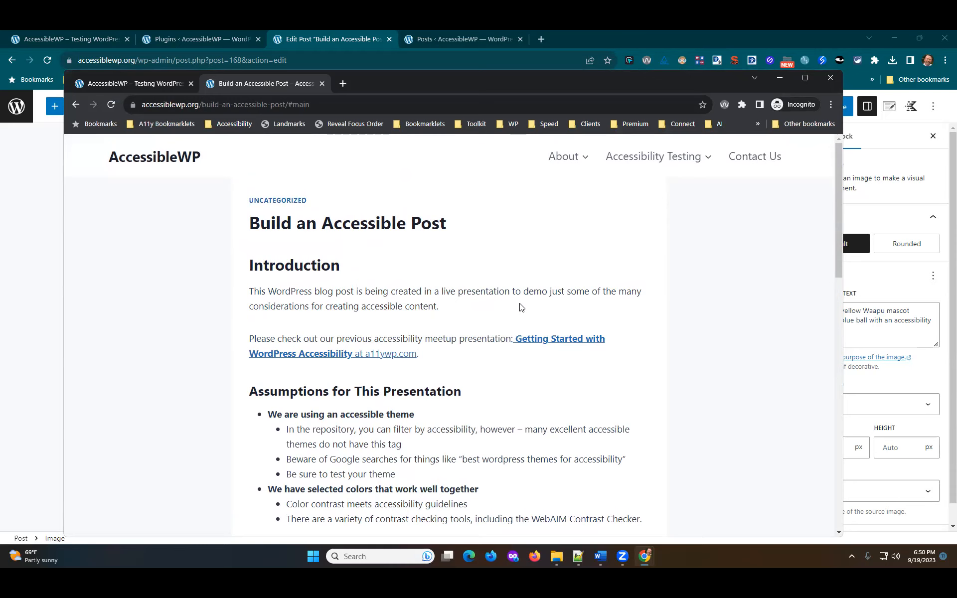
# Reload the post at its main content anchor and move keyboard focus to the Getting Started with WordPress Accessibility link
pyautogui.click(110, 106)
pyautogui.scroll(2, 390, 239)
pyautogui.press('Tab')
pyautogui.press('Tab')
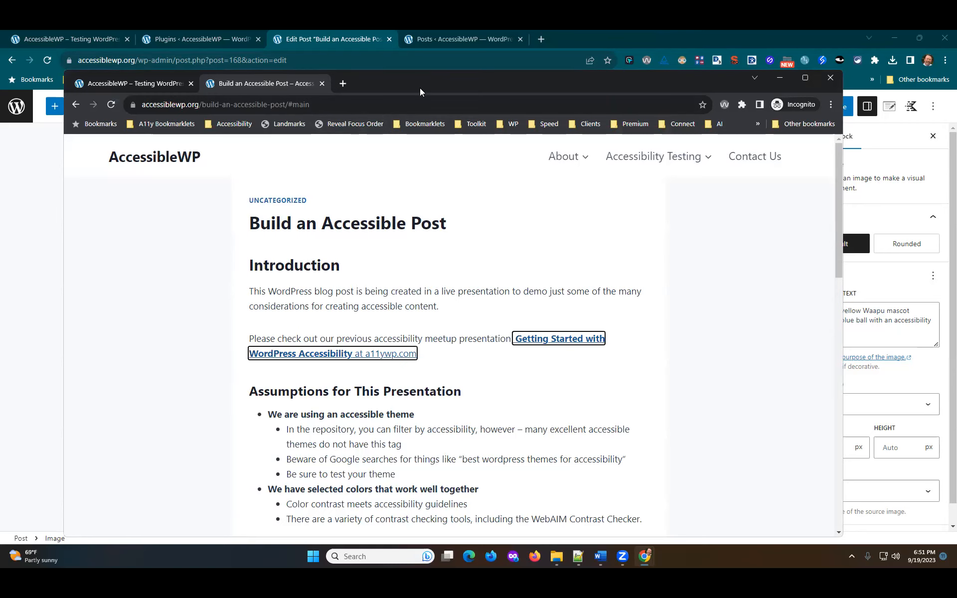
# Minimize the incognito window, return to the post editor and highlight "ware of Google" in the Google searches list item
pyautogui.click(779, 78)
pyautogui.scroll(-6, 486, 258)
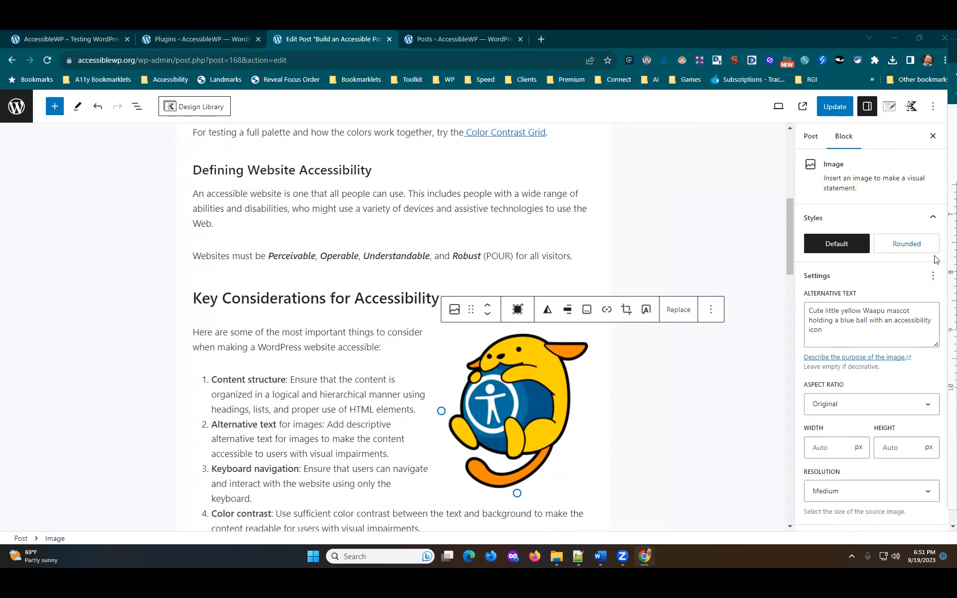
pyautogui.scroll(7, 743, 254)
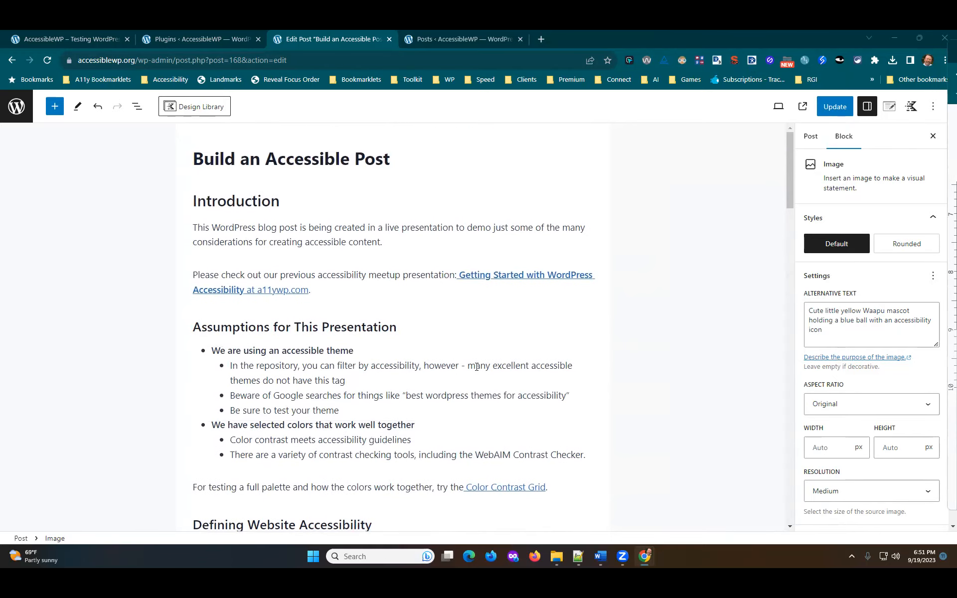
pyautogui.scroll(-2, 324, 320)
pyautogui.scroll(-1, 325, 321)
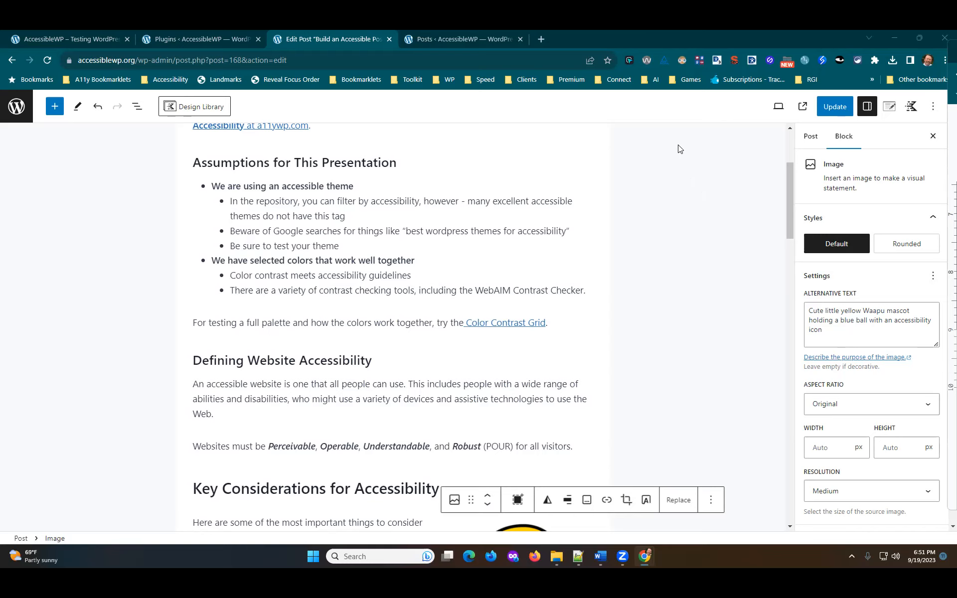
pyautogui.moveTo(240, 231); pyautogui.dragTo(305, 231)
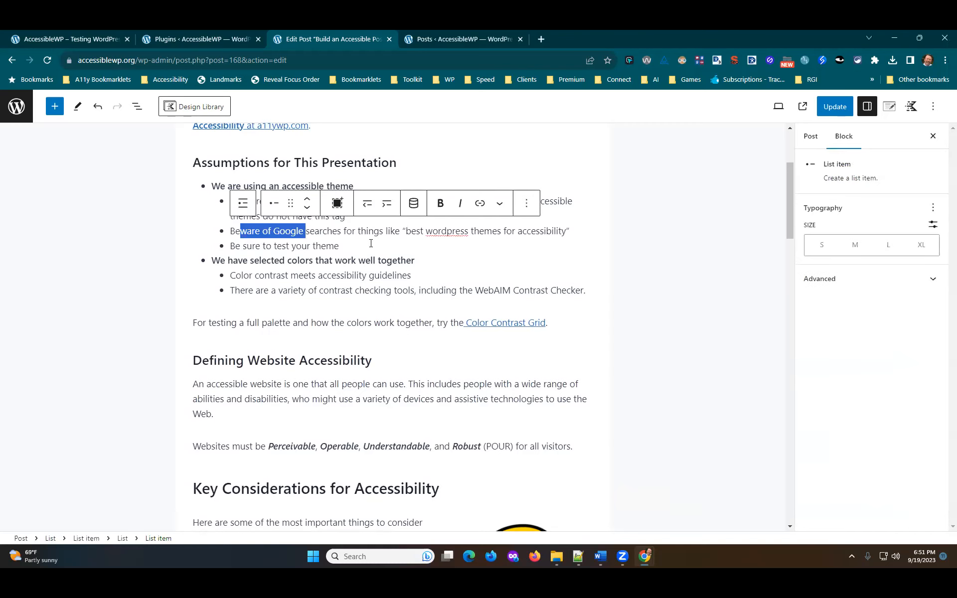
pyautogui.click(370, 244)
pyautogui.click(555, 164)
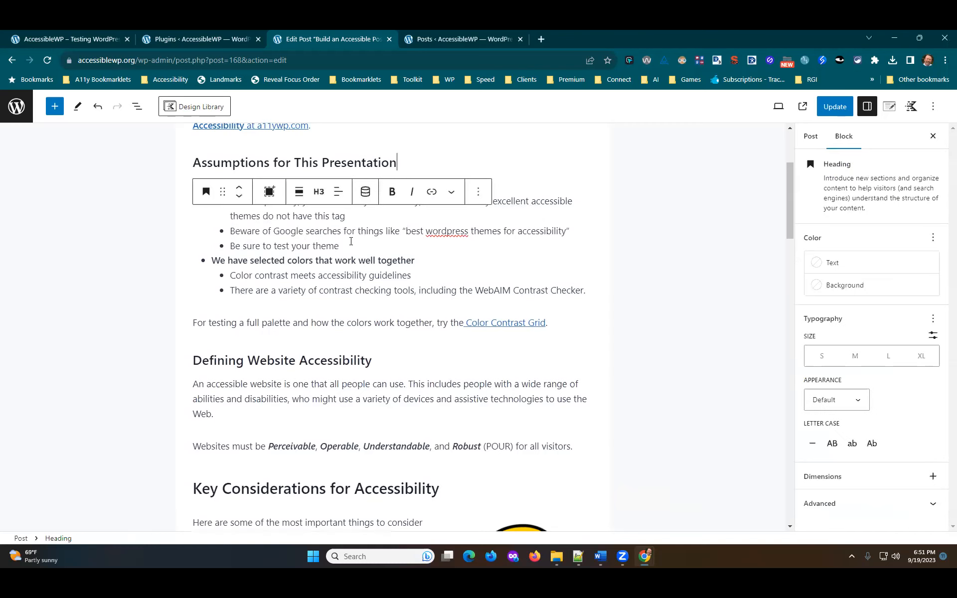
pyautogui.click(441, 231)
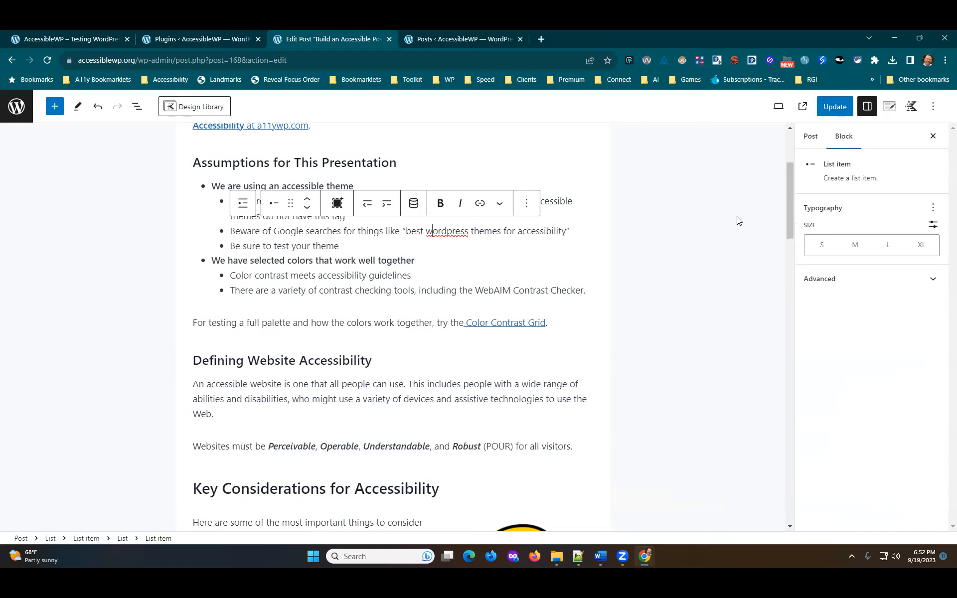
# Paste the copied sections on keyboard navigation and properly nesting headings into the empty block at the end of the post
pyautogui.scroll(-5, 651, 273)
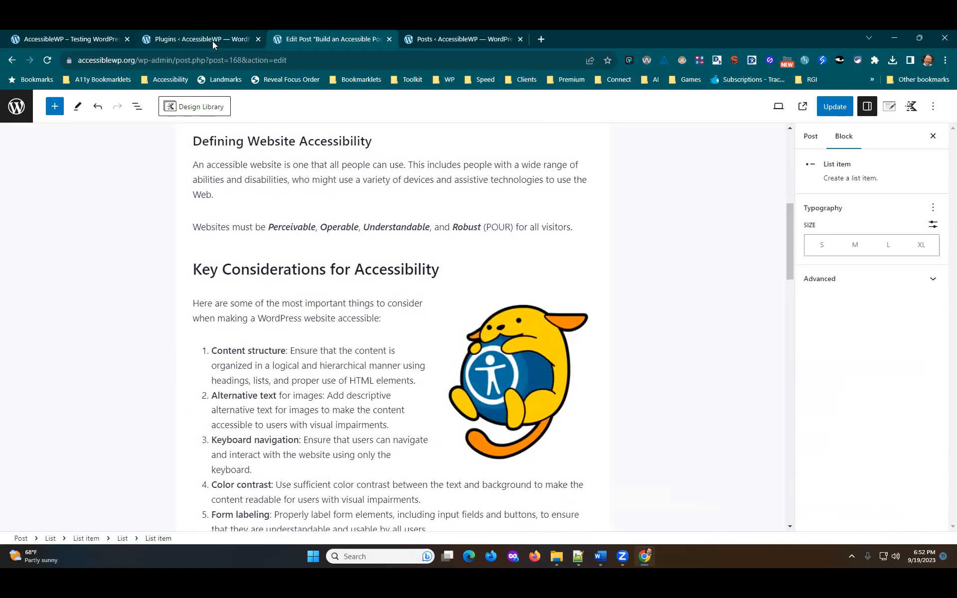
pyautogui.scroll(-2, 414, 223)
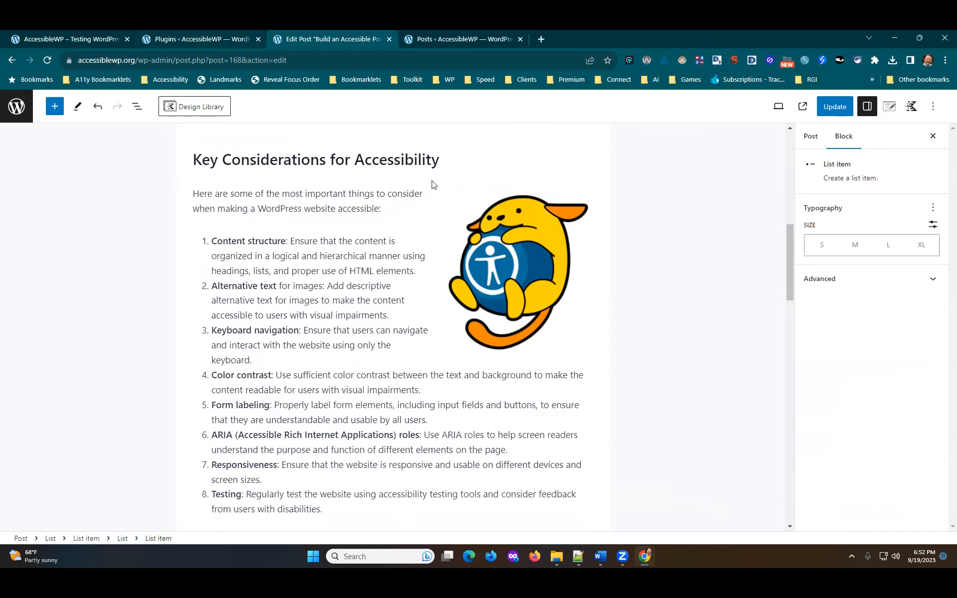
pyautogui.click(186, 40)
pyautogui.click(355, 45)
pyautogui.scroll(-8, 471, 227)
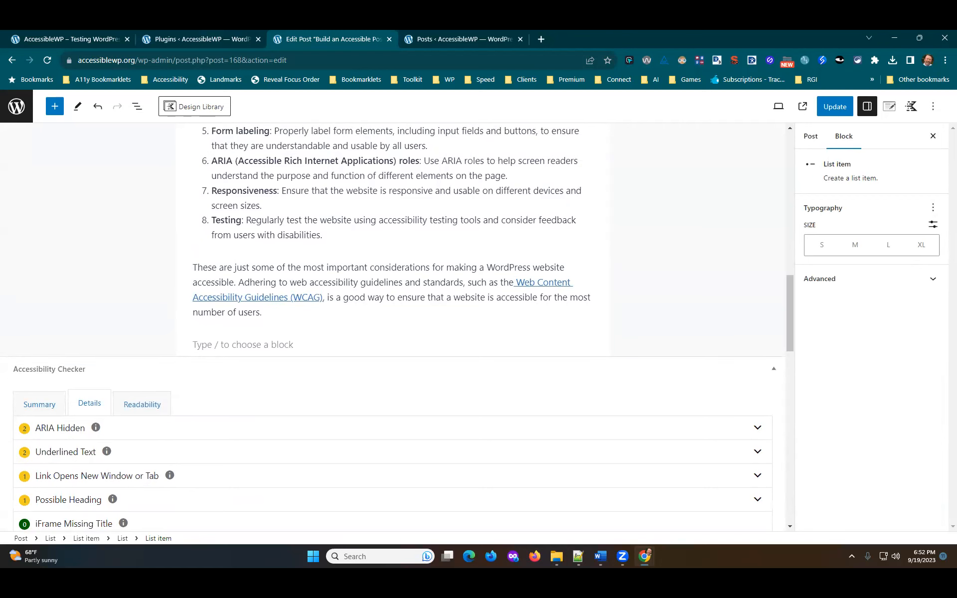
pyautogui.scroll(1, 769, 297)
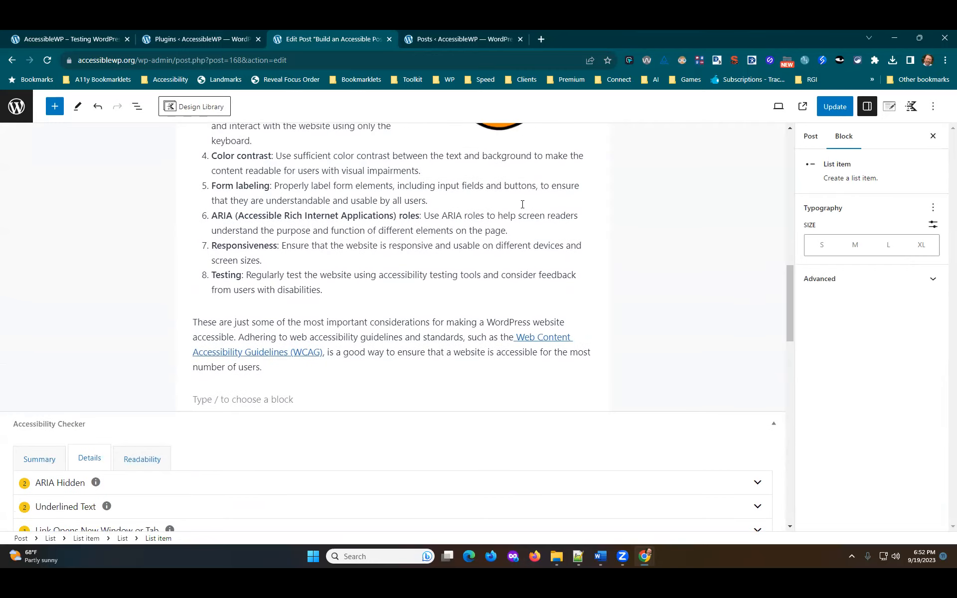
pyautogui.scroll(1, 550, 205)
pyautogui.scroll(-3, 550, 204)
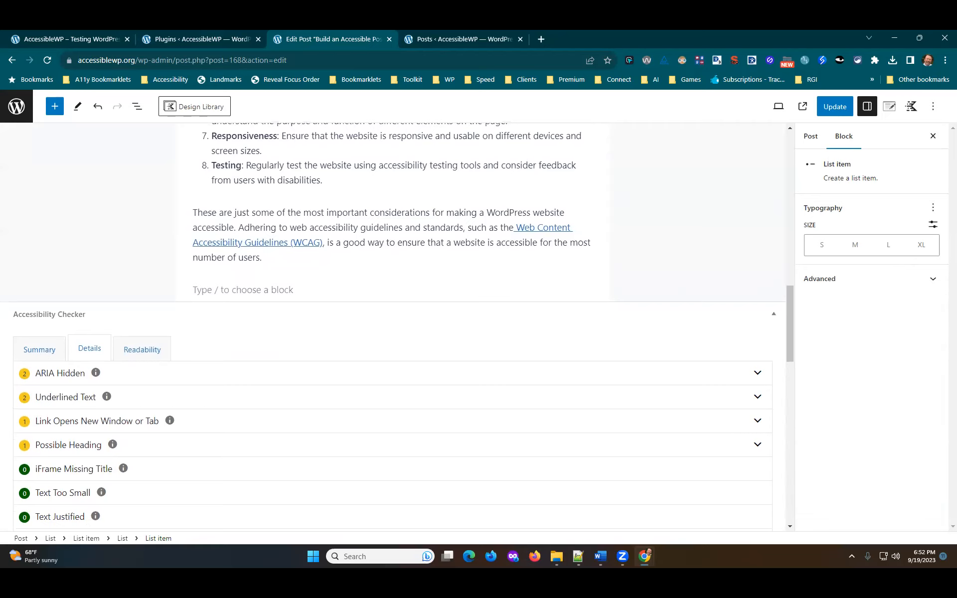
pyautogui.scroll(-10, 953, 349)
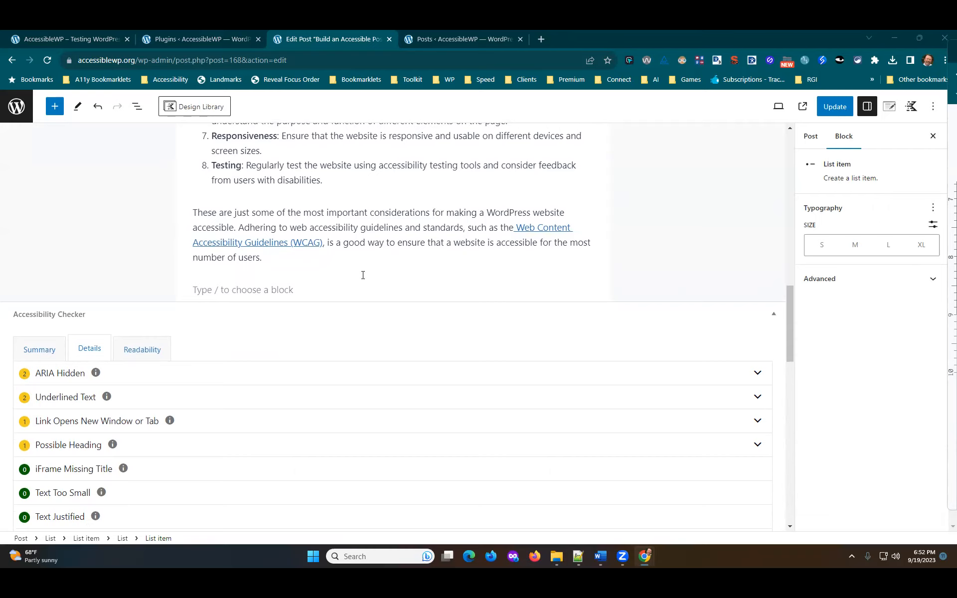
pyautogui.click(244, 282)
pyautogui.hotkey('ctrl', 'v')
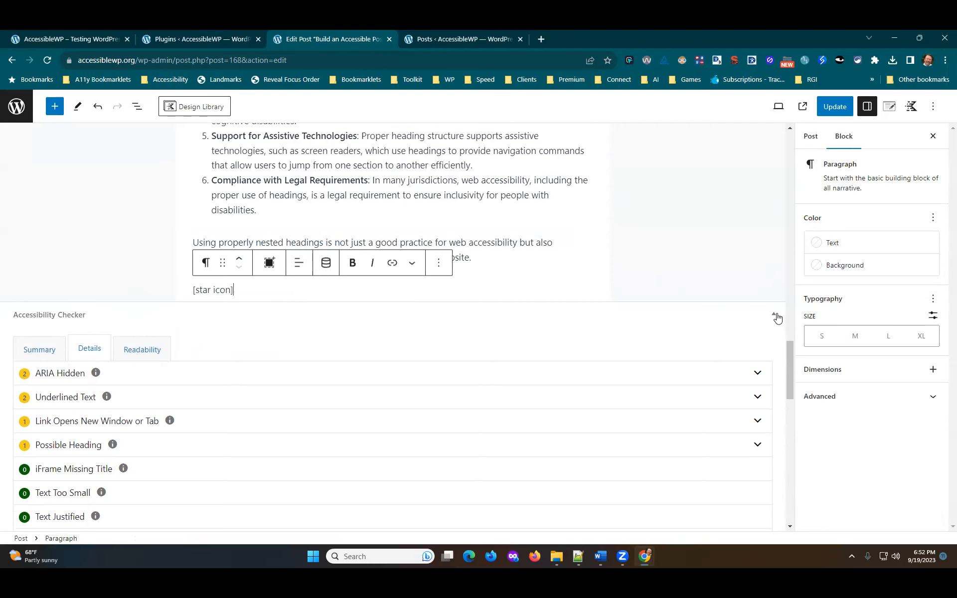
# Collapse the Accessibility Checker section below the post content
pyautogui.click(775, 317)
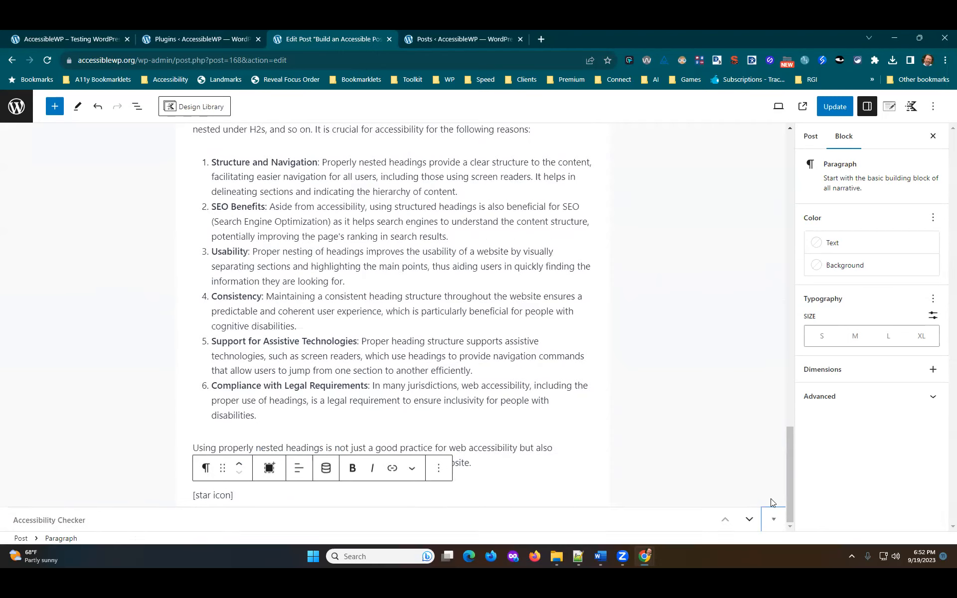
pyautogui.click(773, 519)
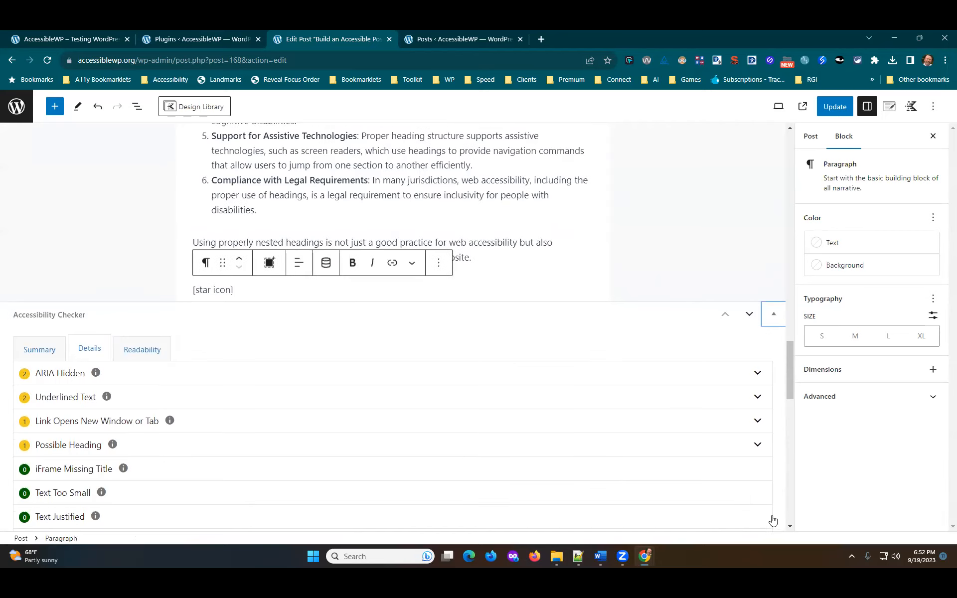
pyautogui.click(775, 317)
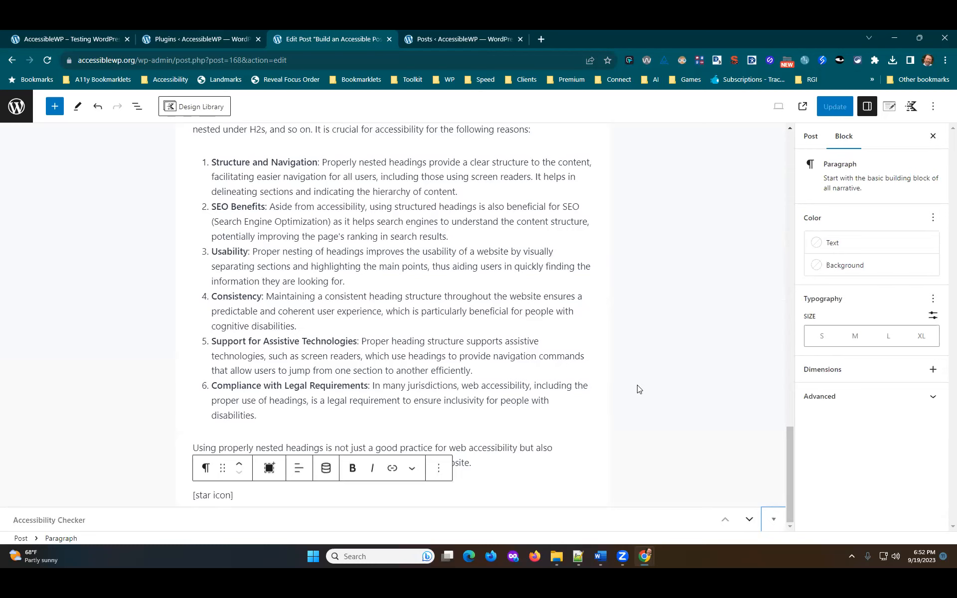
# Review the post's heading structure in the document outline and jump to the Key Considerations for Accessibility heading
pyautogui.scroll(5, 473, 268)
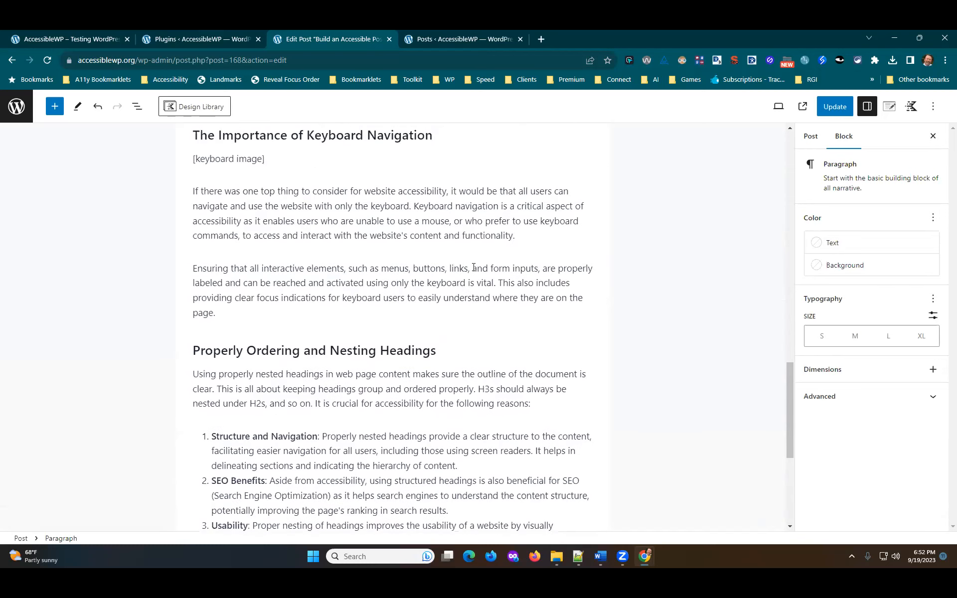
pyautogui.scroll(1, 474, 268)
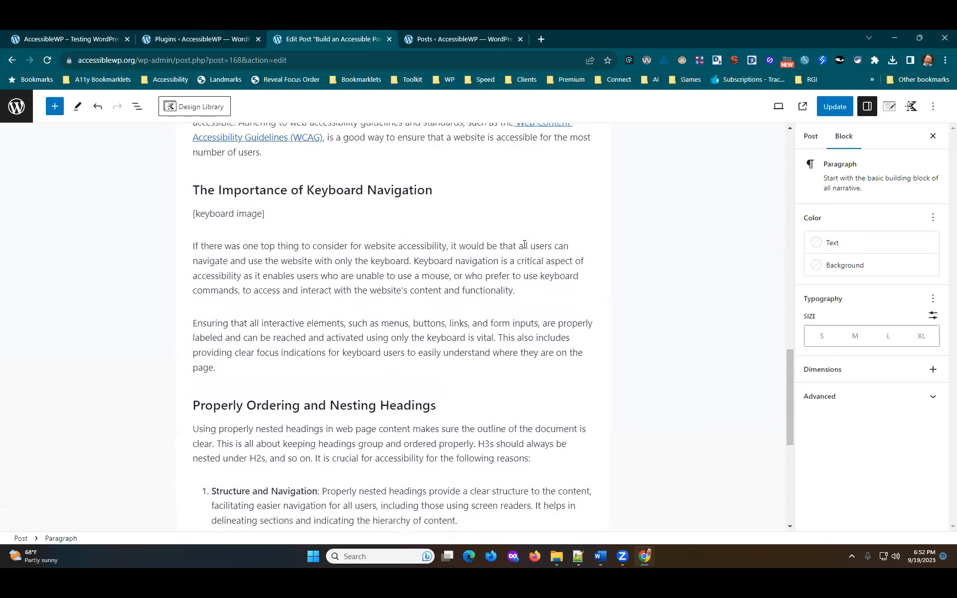
pyautogui.click(144, 110)
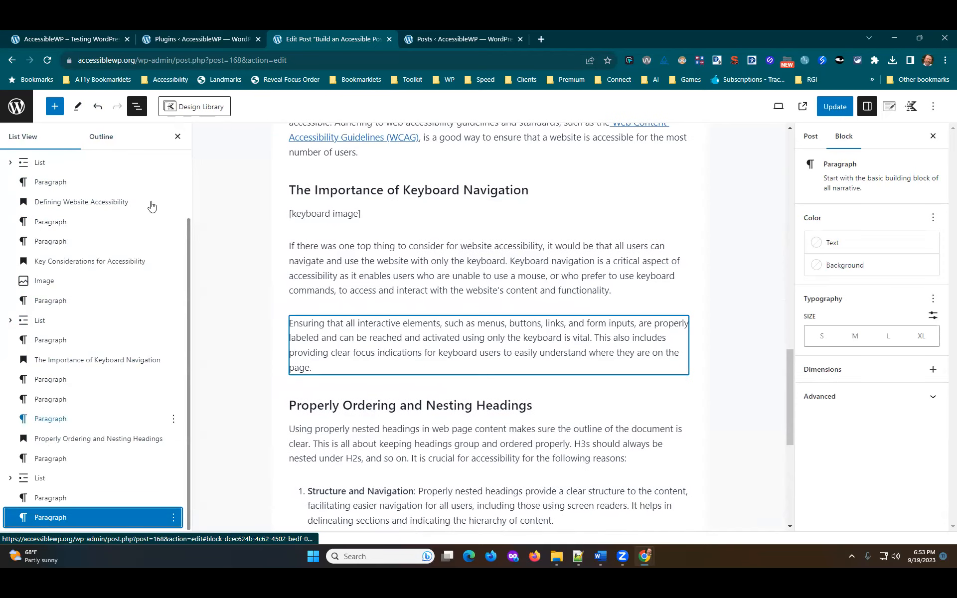
pyautogui.click(97, 138)
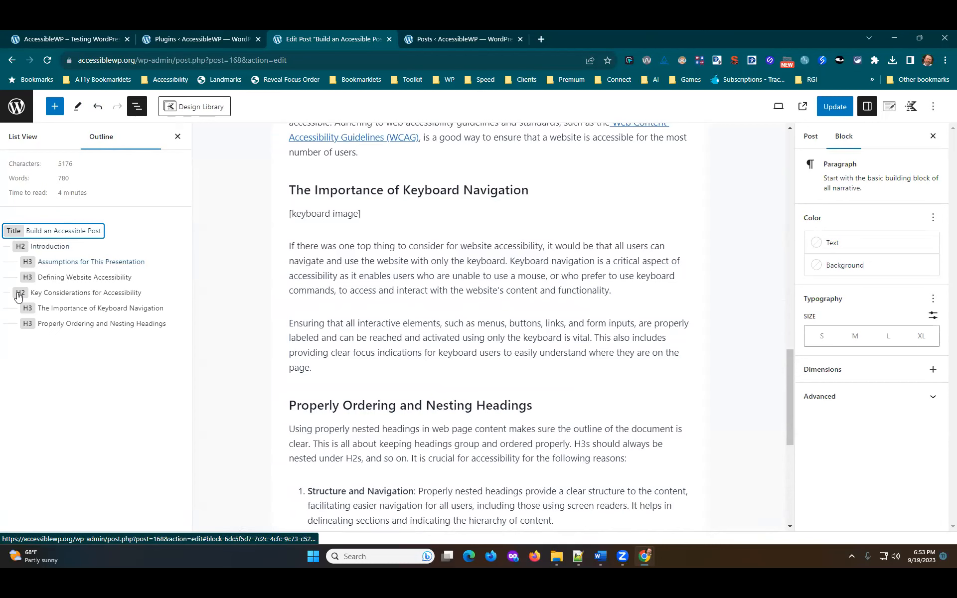
pyautogui.click(62, 291)
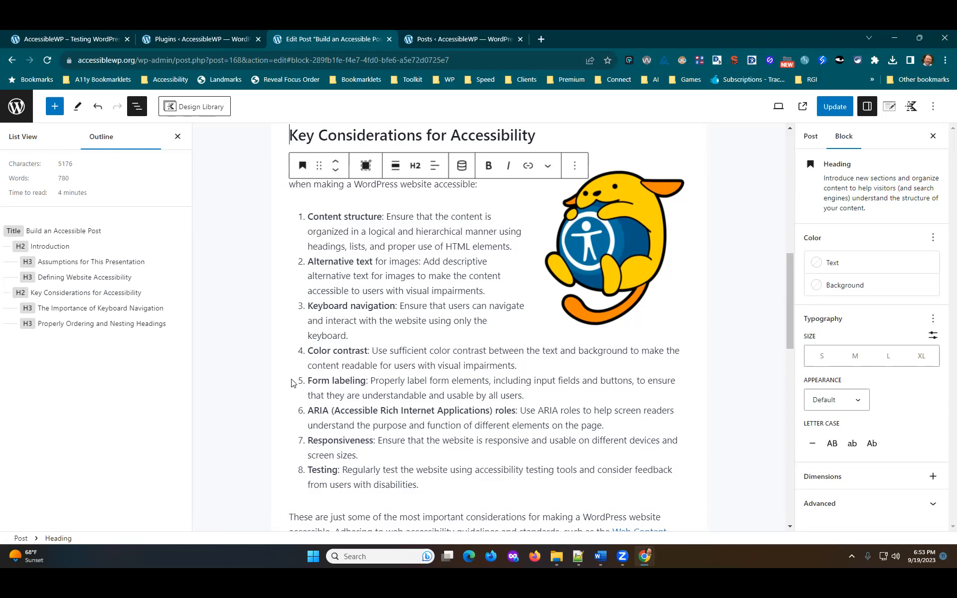
# Replace the [keyboard image] placeholder under The Importance of Keyboard Navigation with an Image block
pyautogui.scroll(-7, 468, 386)
pyautogui.scroll(-1, 469, 387)
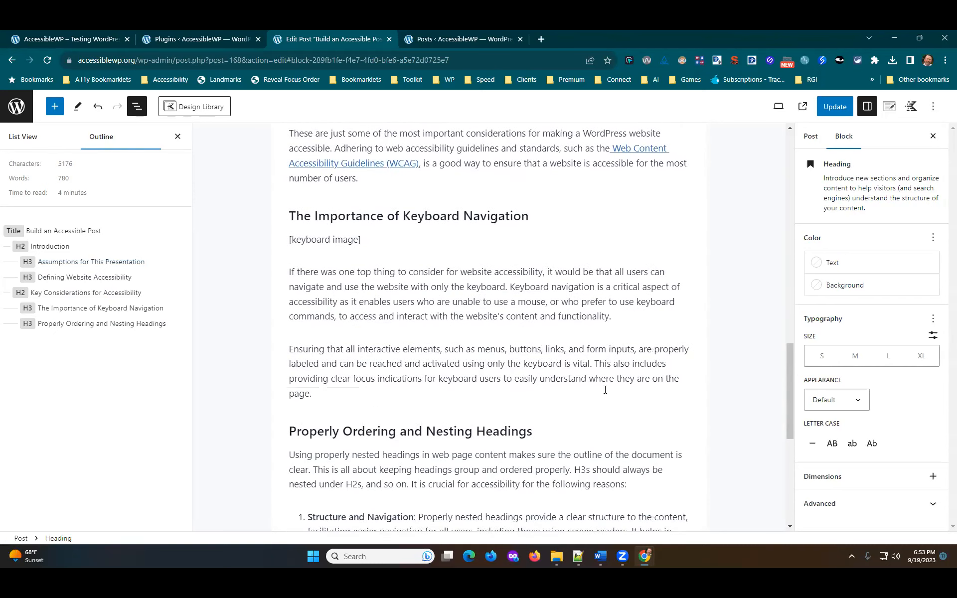
pyautogui.click(322, 240)
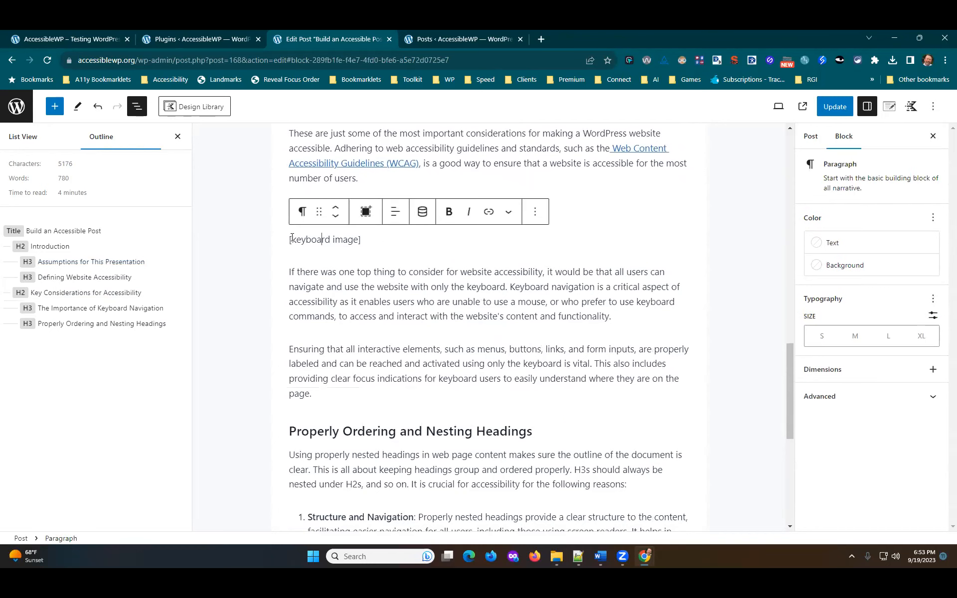
pyautogui.hotkey('ctrl', 'a')
pyautogui.press('BackSpace')
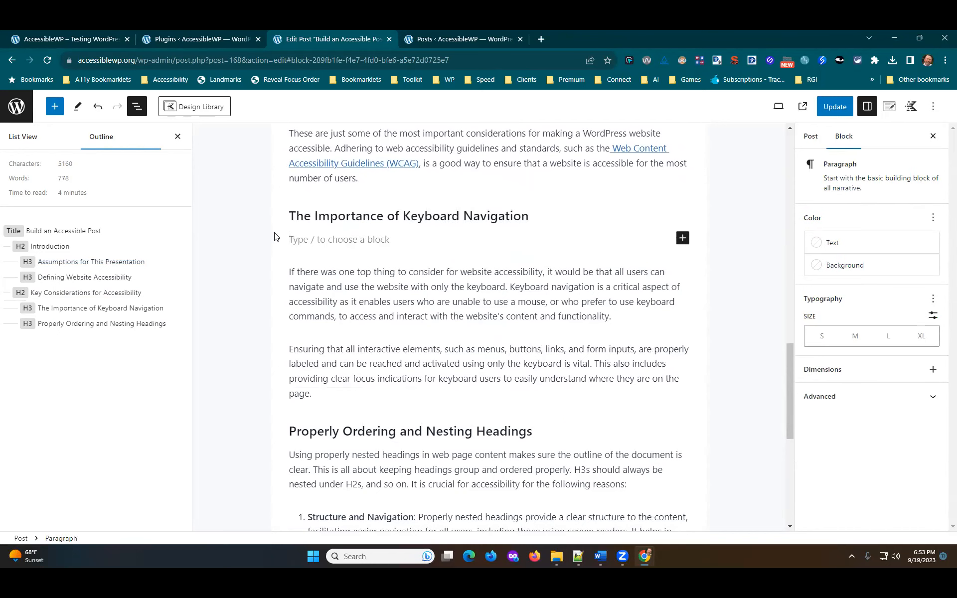
pyautogui.write('/i')
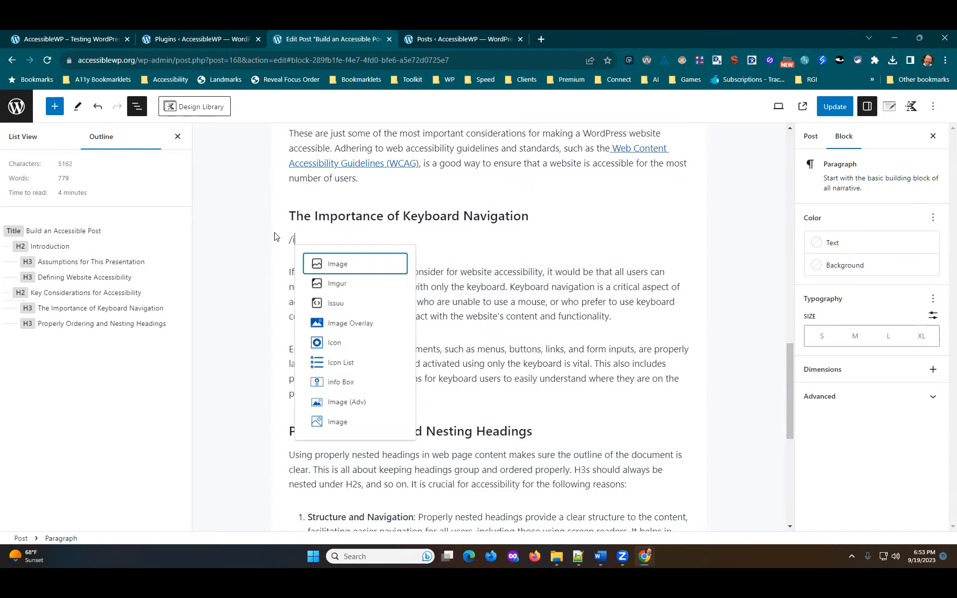
pyautogui.click(343, 265)
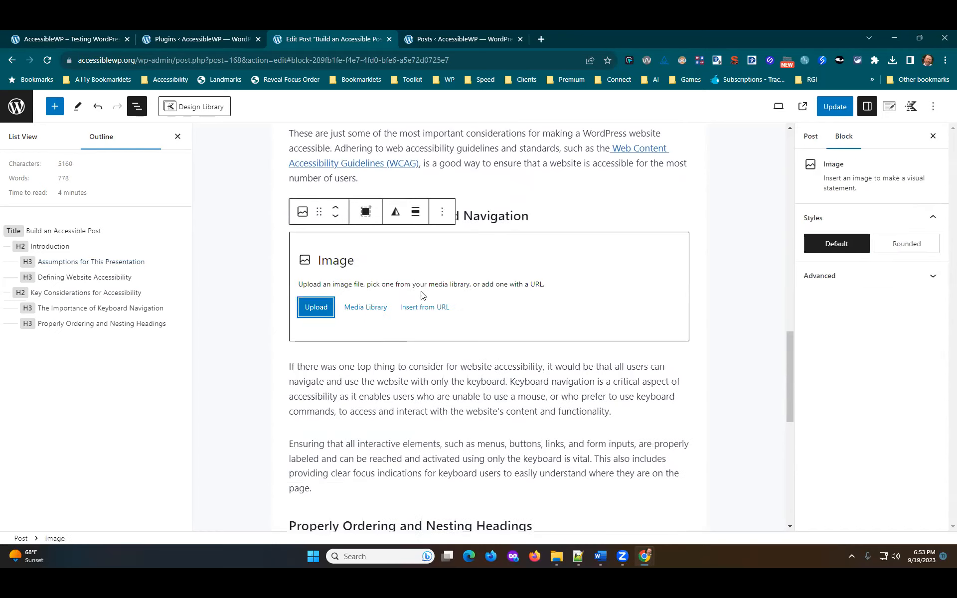
# Insert keyboard.jpeg from the media library with the alt text "Close up of black keyboard with backlit keys" and save the post
pyautogui.click(355, 307)
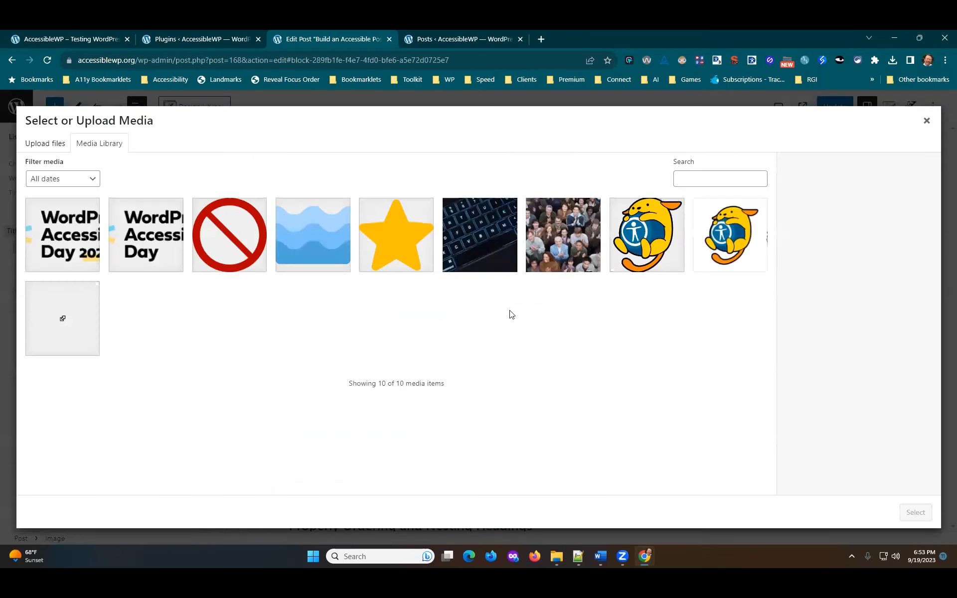
pyautogui.click(500, 235)
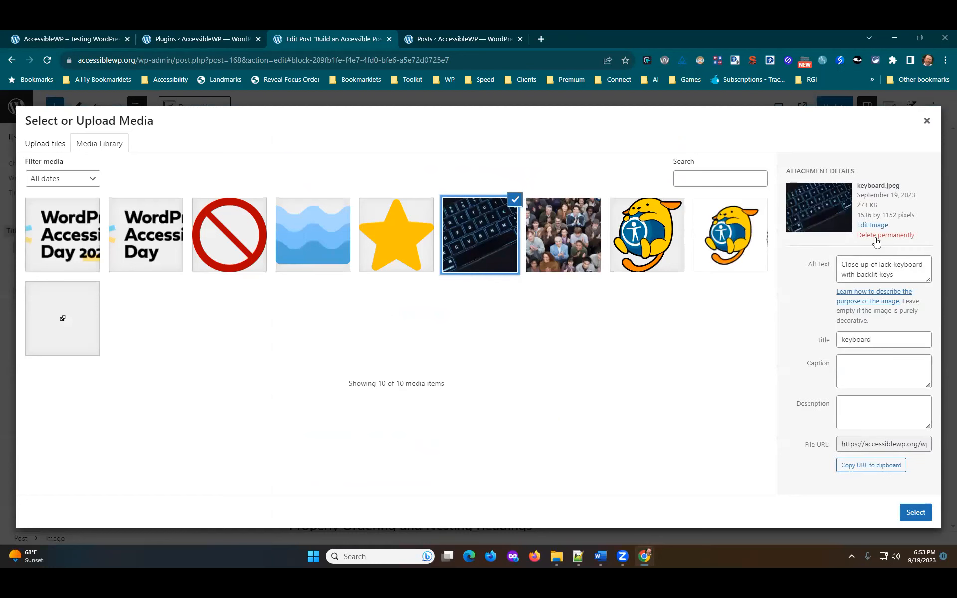
pyautogui.moveTo(928, 293); pyautogui.dragTo(927, 306)
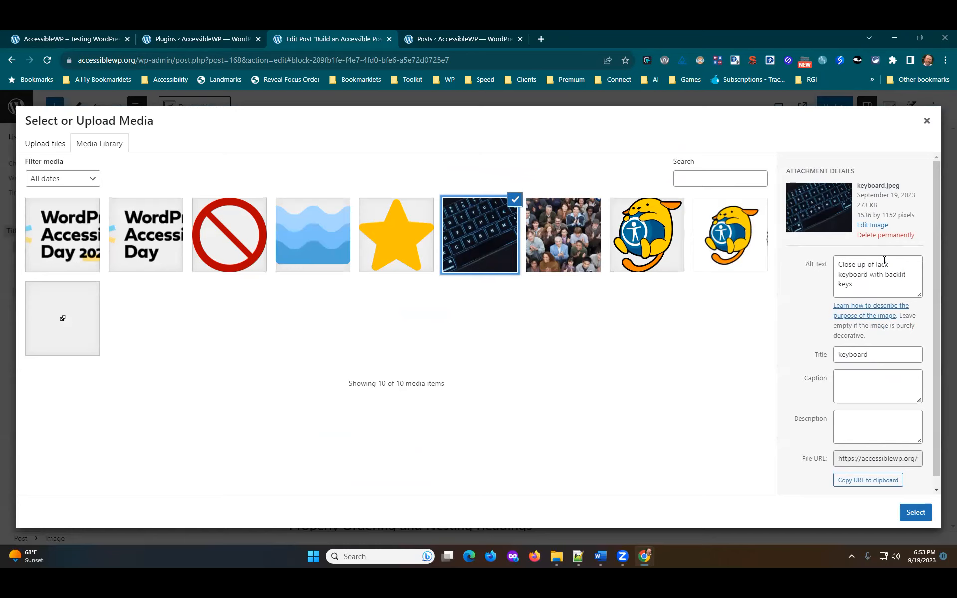
pyautogui.click(876, 265)
pyautogui.write('b')
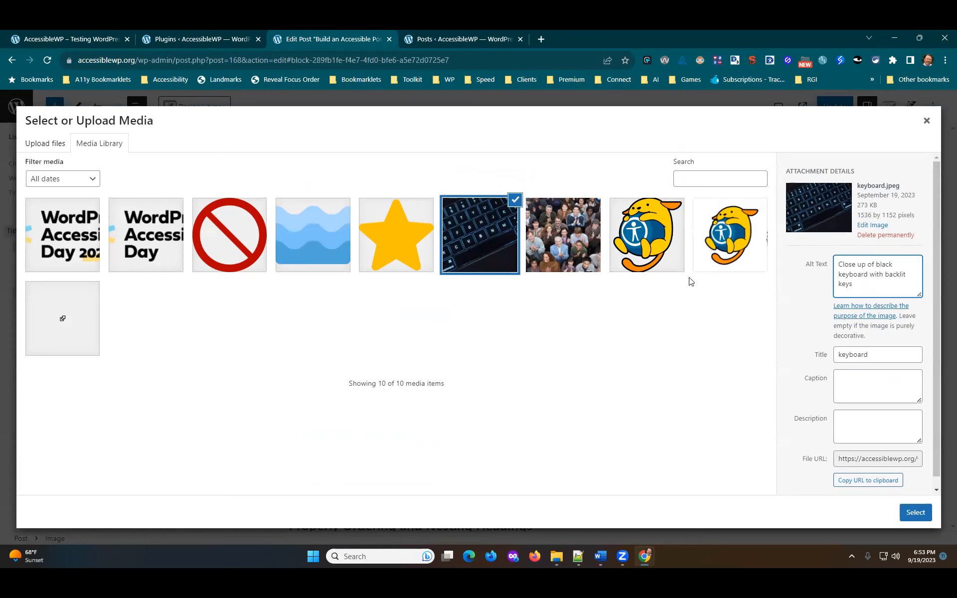
pyautogui.click(914, 513)
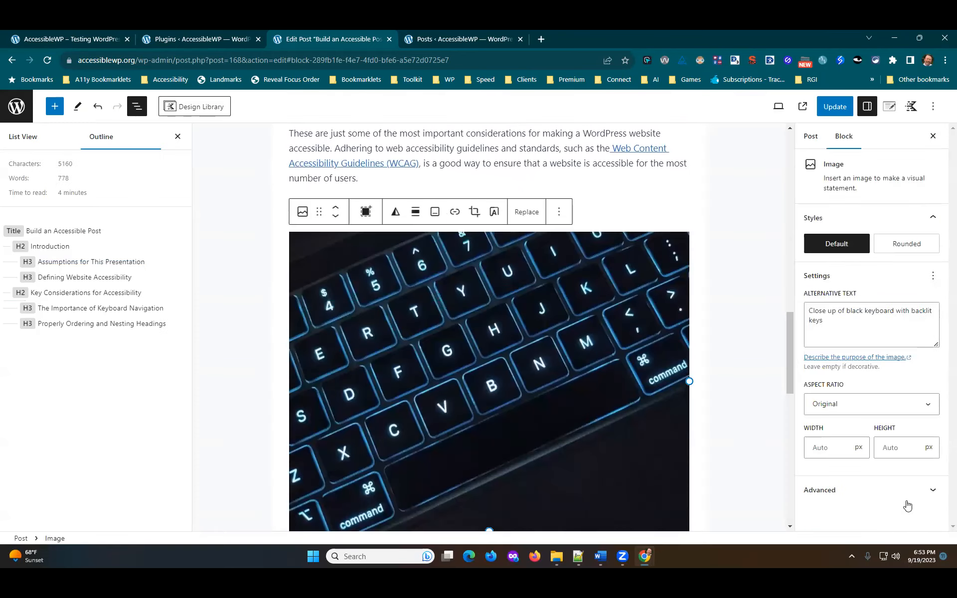
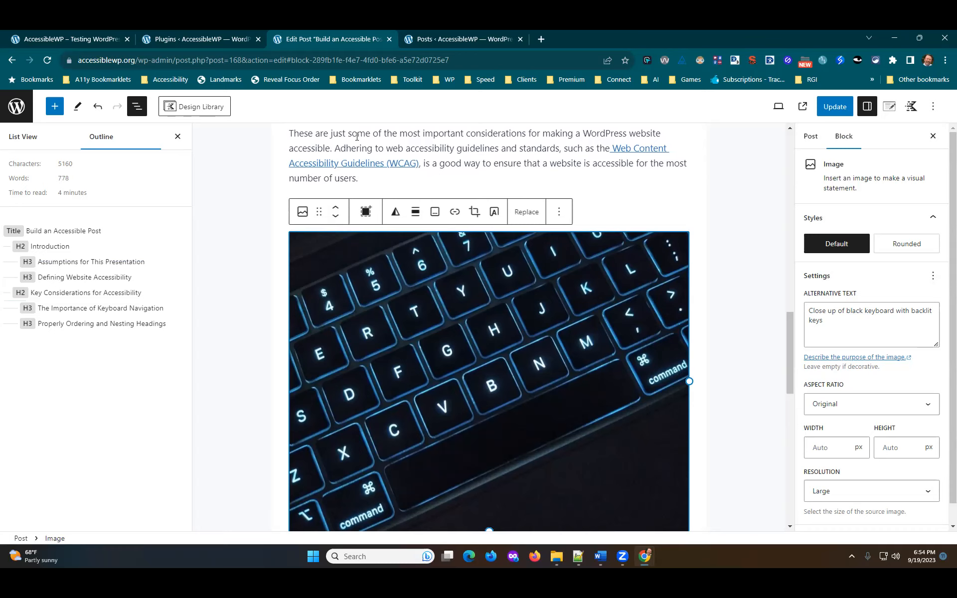
pyautogui.hotkey('ctrl', 's')
# Set the keyboard image's aspect ratio to Wide - 16:9
pyautogui.scroll(-1, 638, 318)
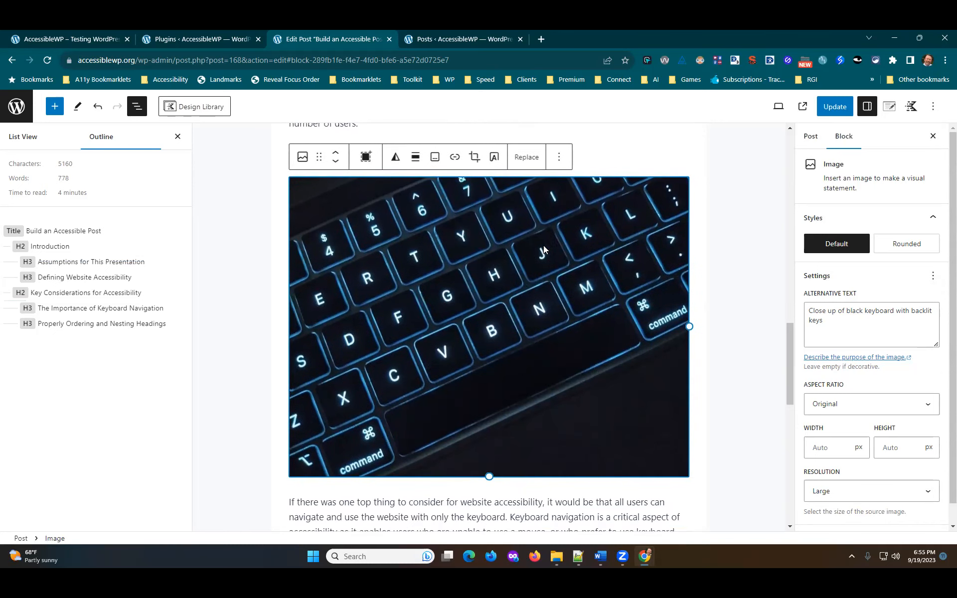
pyautogui.click(928, 411)
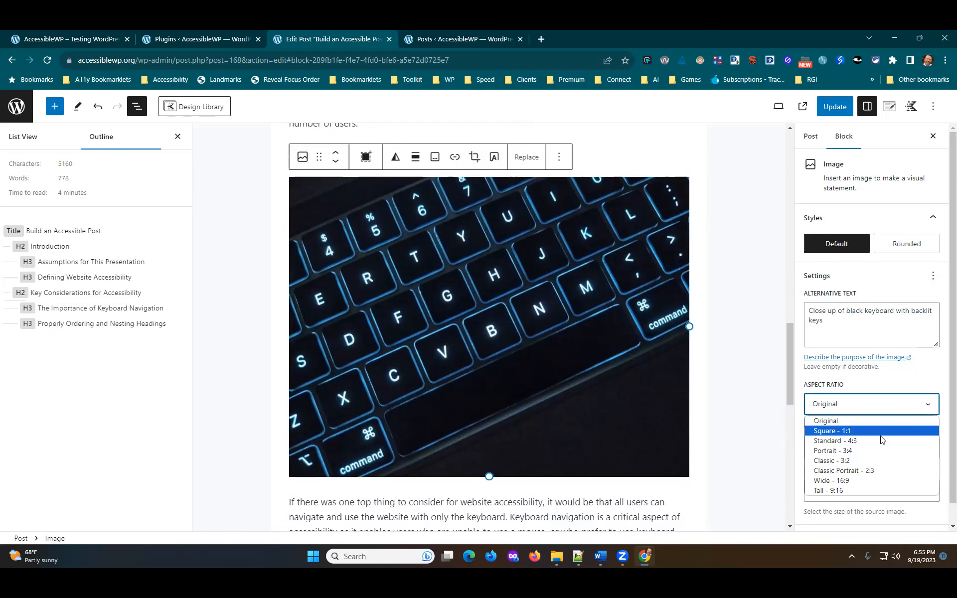
pyautogui.click(831, 480)
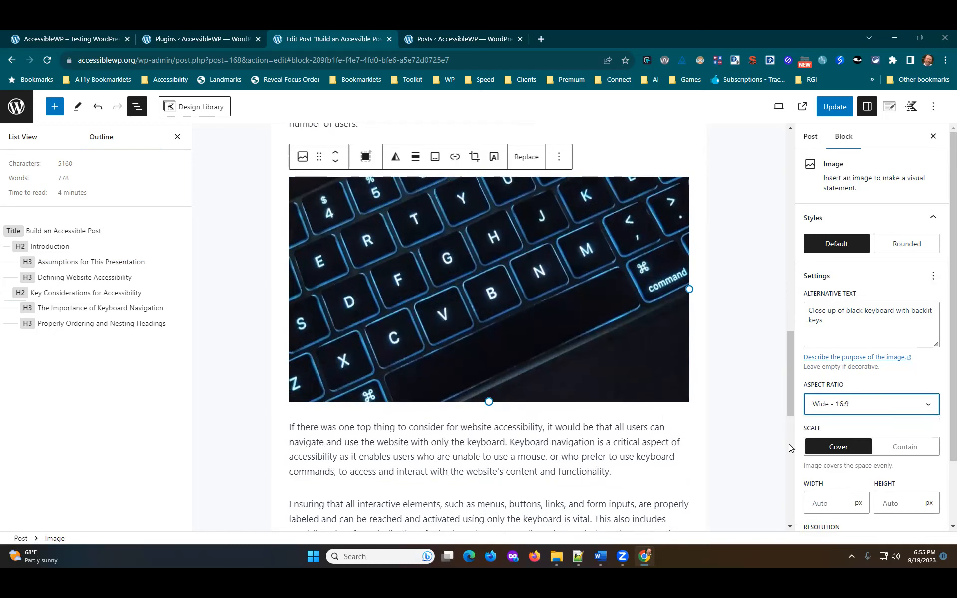
# Try the Square - 1:1 aspect ratio on the keyboard image, then restore Wide - 16:9
pyautogui.click(902, 407)
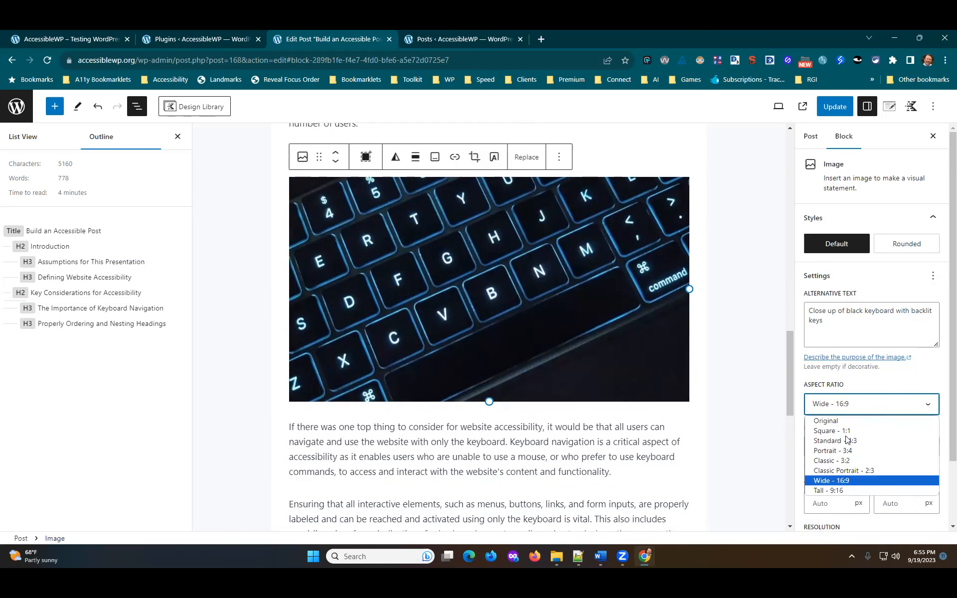
pyautogui.click(843, 431)
pyautogui.click(890, 414)
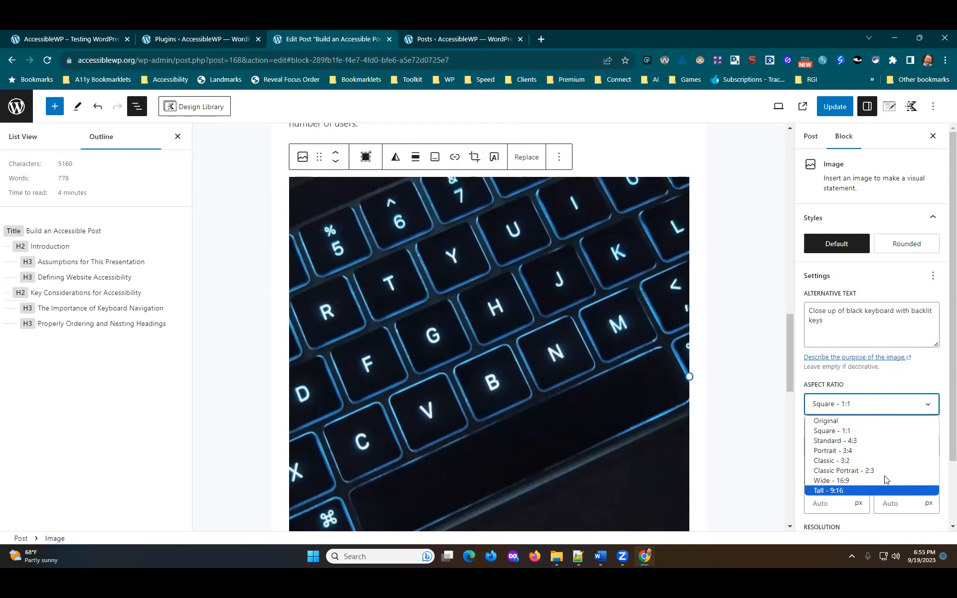
pyautogui.click(830, 481)
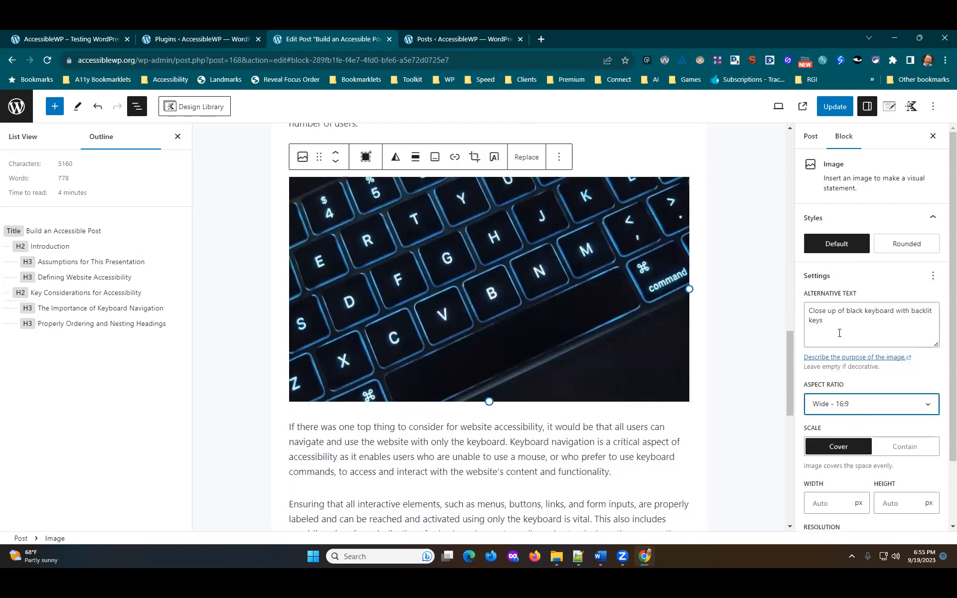
pyautogui.click(898, 403)
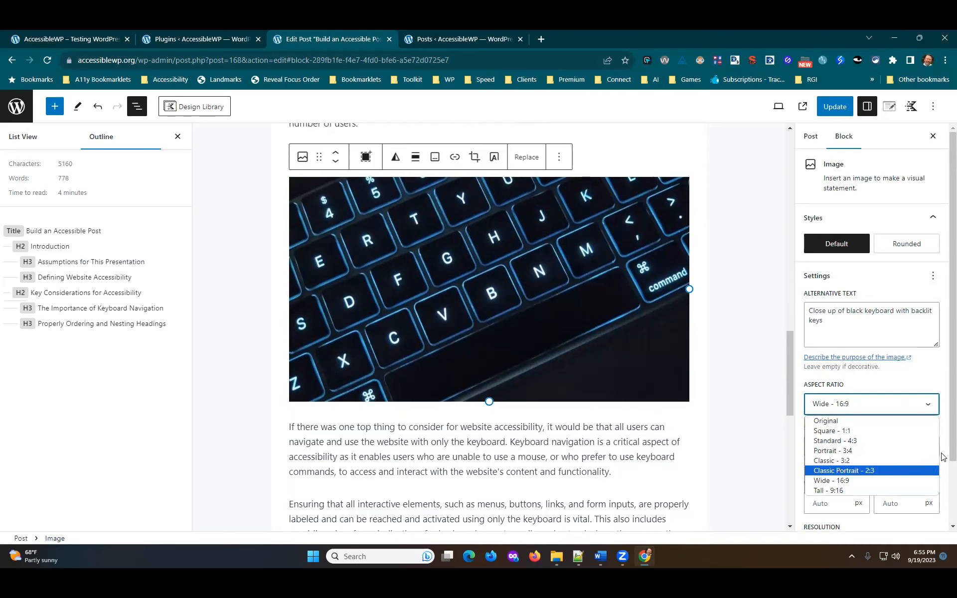
pyautogui.click(847, 480)
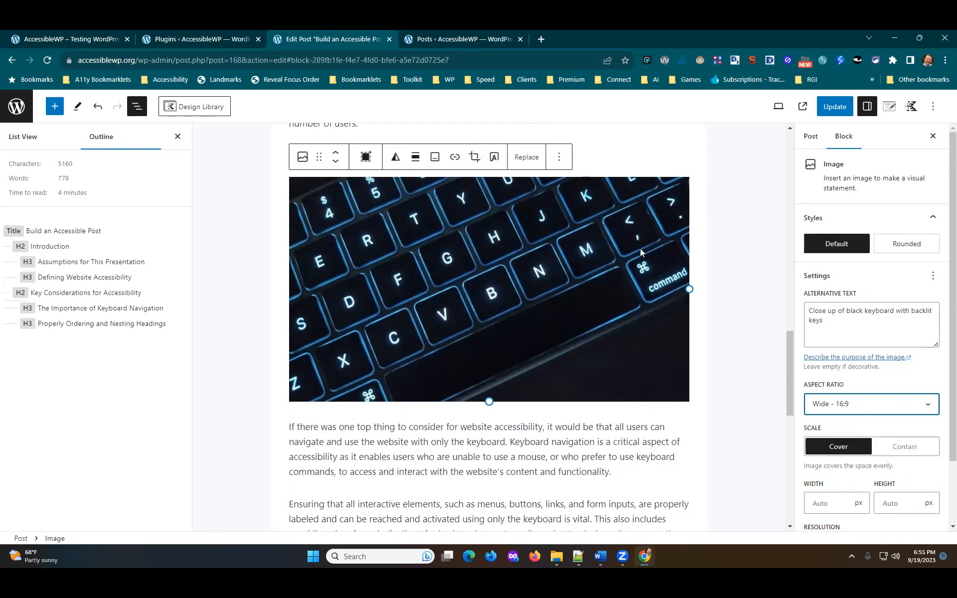
# Examine the keyboard image's placement in the post, its alternative text and its advanced settings, including the title attribute, HTML anchor and CSS classes
pyautogui.scroll(2, 742, 314)
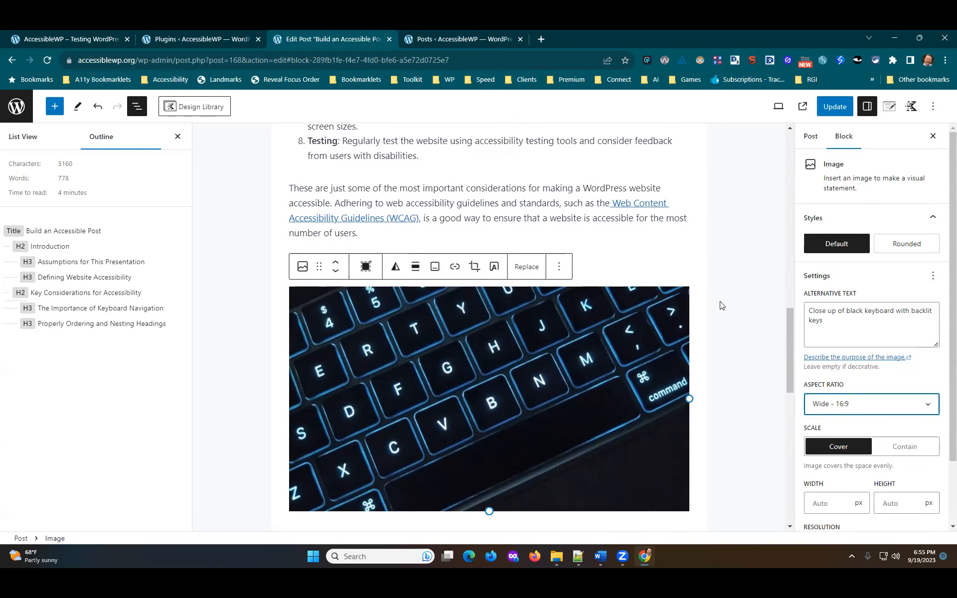
pyautogui.scroll(7, 642, 269)
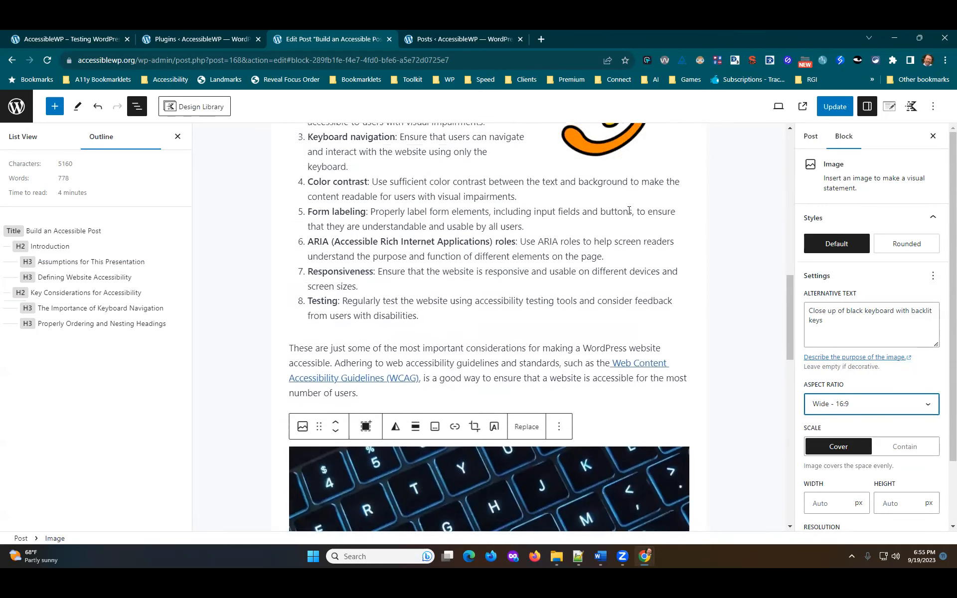
pyautogui.scroll(-5, 643, 276)
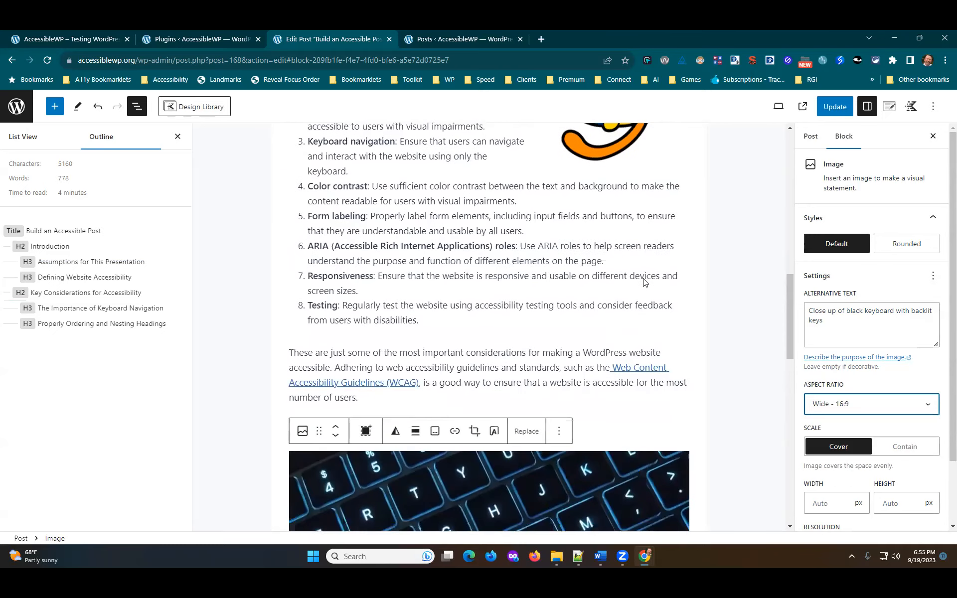
pyautogui.click(636, 294)
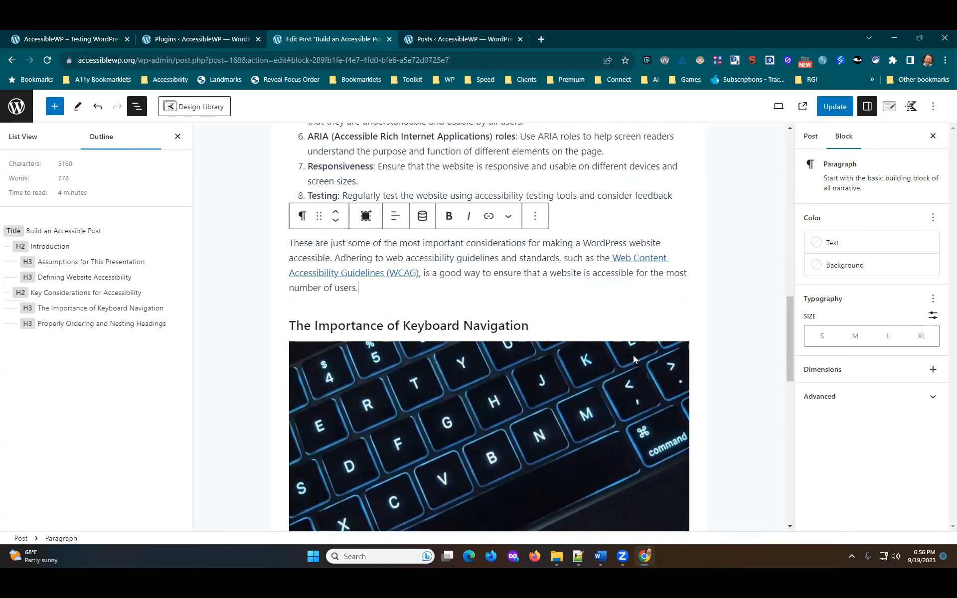
pyautogui.click(607, 377)
pyautogui.scroll(-2, 826, 302)
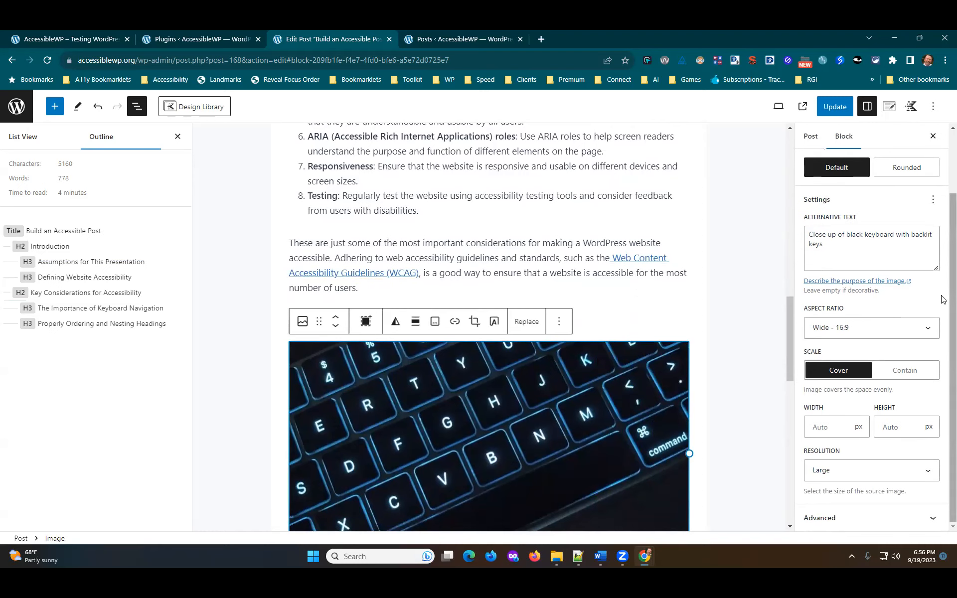
pyautogui.click(929, 518)
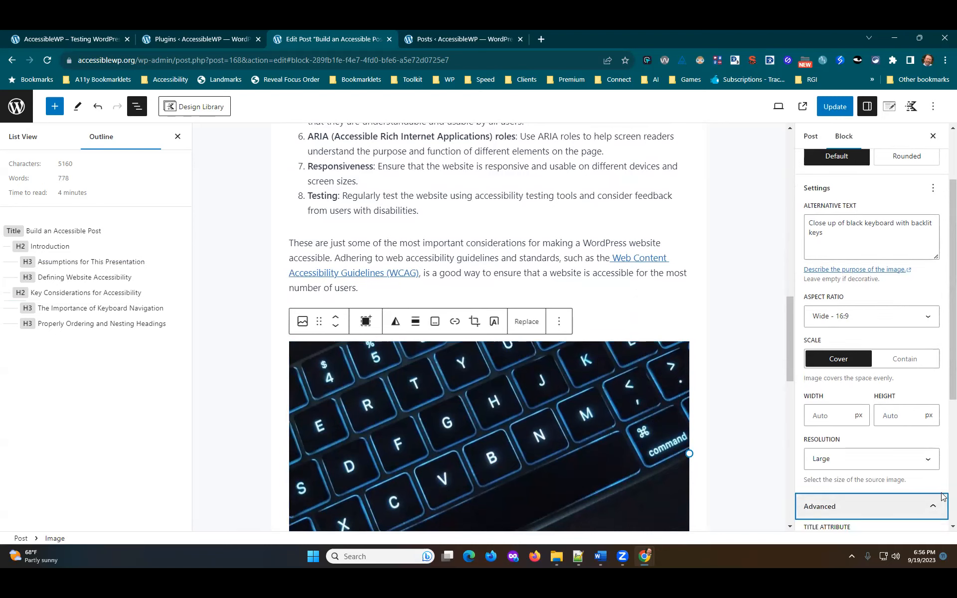
pyautogui.scroll(-4, 897, 428)
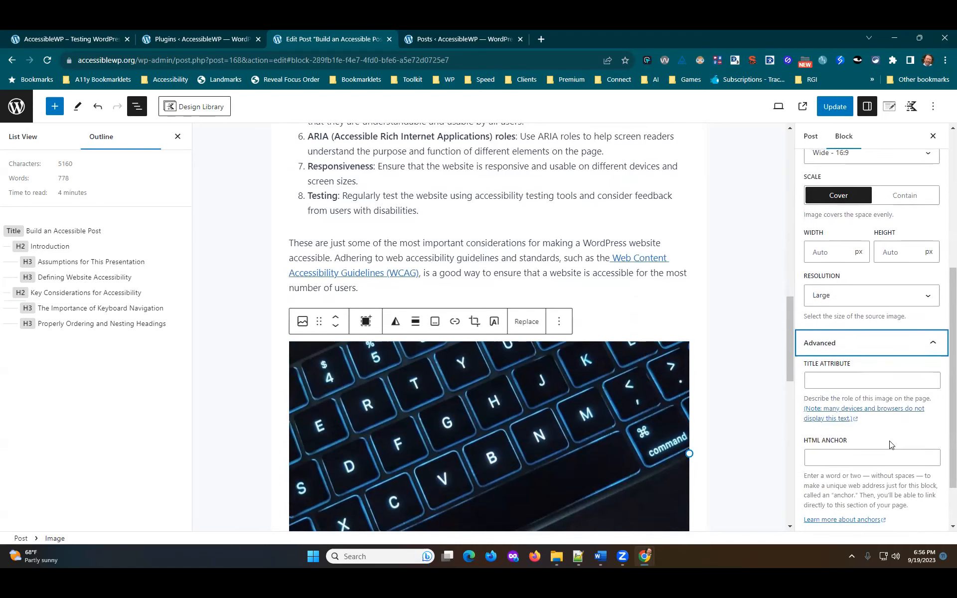
pyautogui.scroll(5, 891, 444)
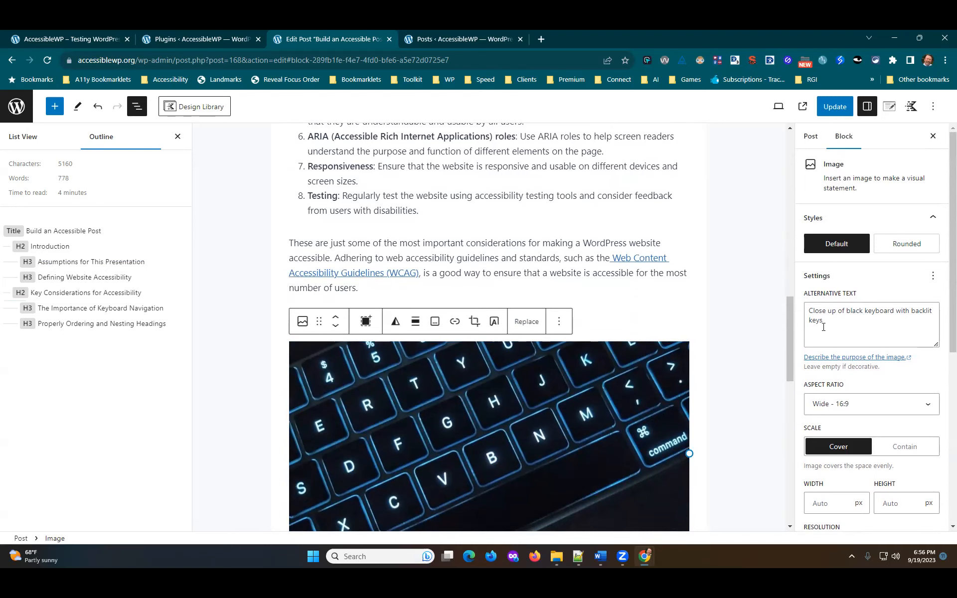
pyautogui.scroll(-6, 823, 327)
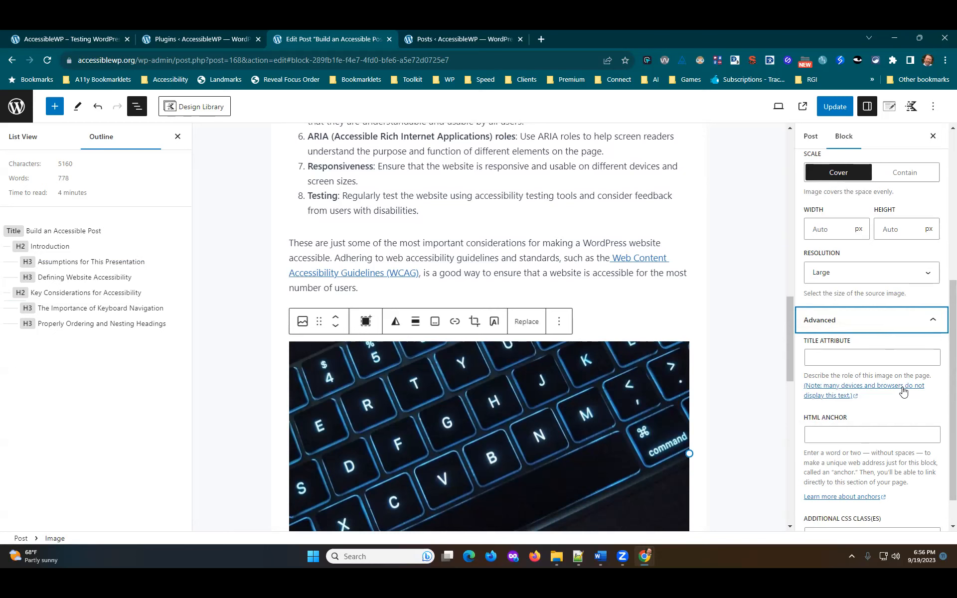
pyautogui.scroll(-1, 897, 392)
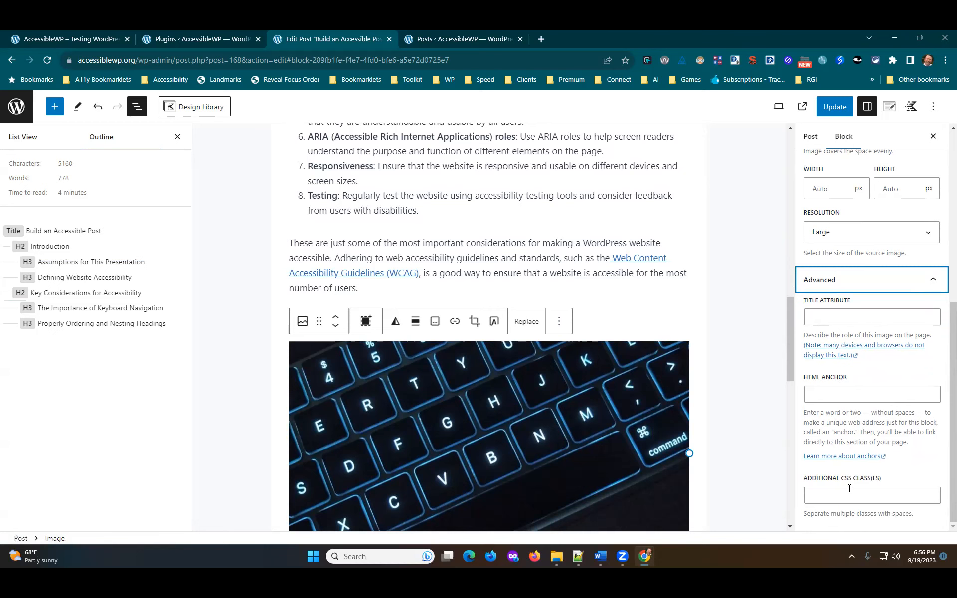
# Replace the [star icon] placeholder at the end of the post with an Image block
pyautogui.scroll(-5, 618, 449)
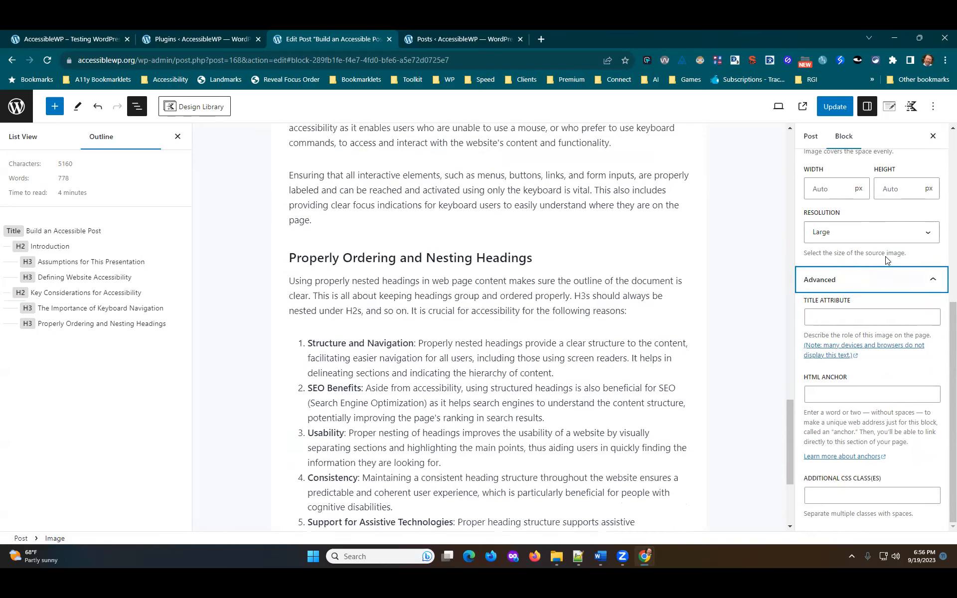
pyautogui.scroll(5, 885, 256)
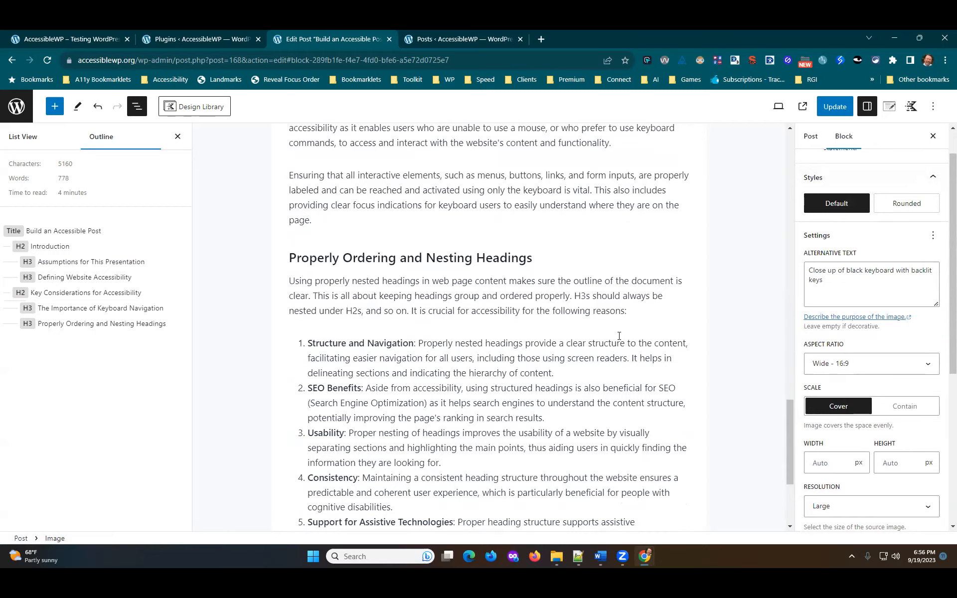
pyautogui.scroll(3, 619, 336)
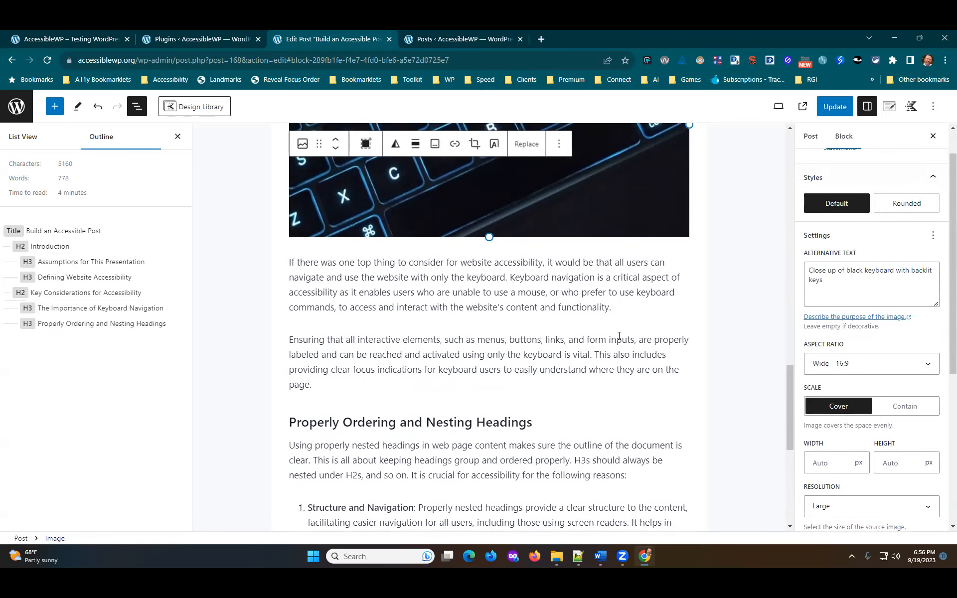
pyautogui.scroll(-5, 578, 331)
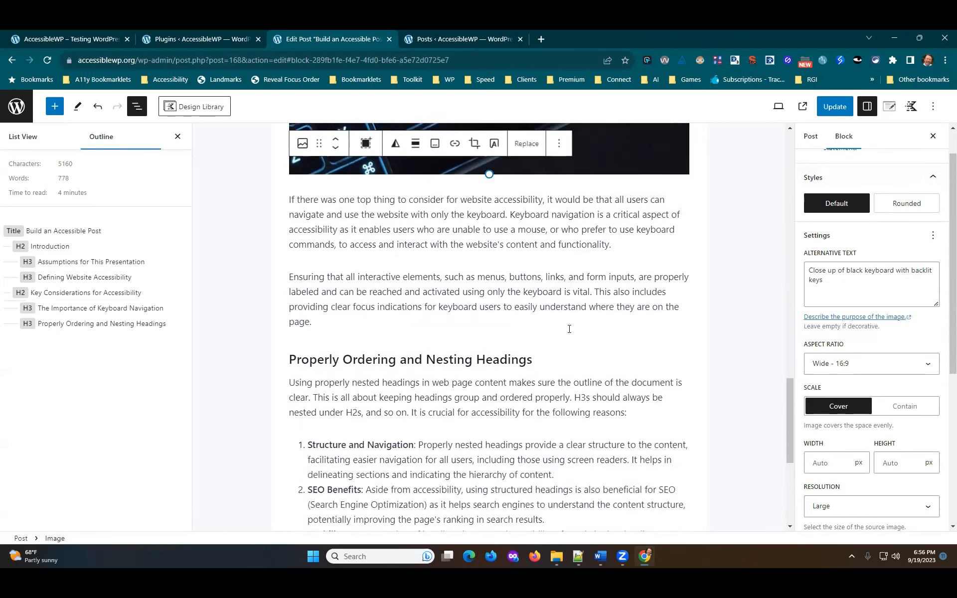
pyautogui.scroll(6, 565, 330)
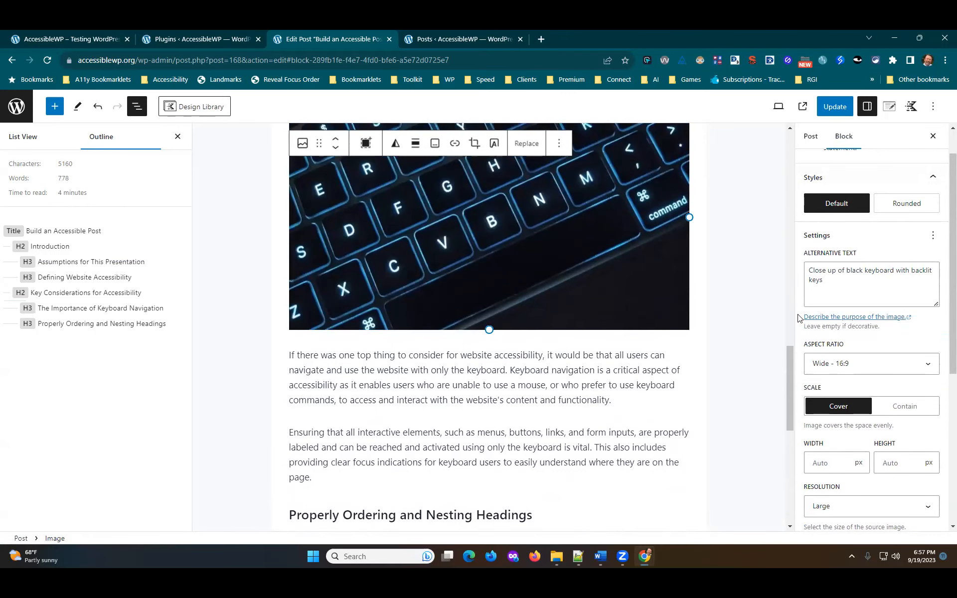
pyautogui.scroll(-9, 557, 343)
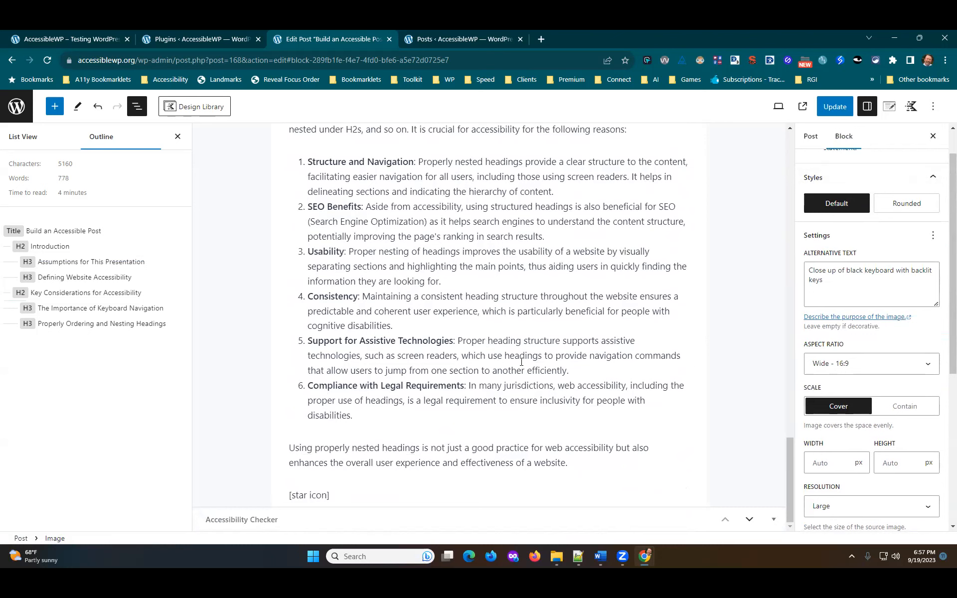
pyautogui.moveTo(330, 495); pyautogui.dragTo(262, 486)
pyautogui.press('BackSpace')
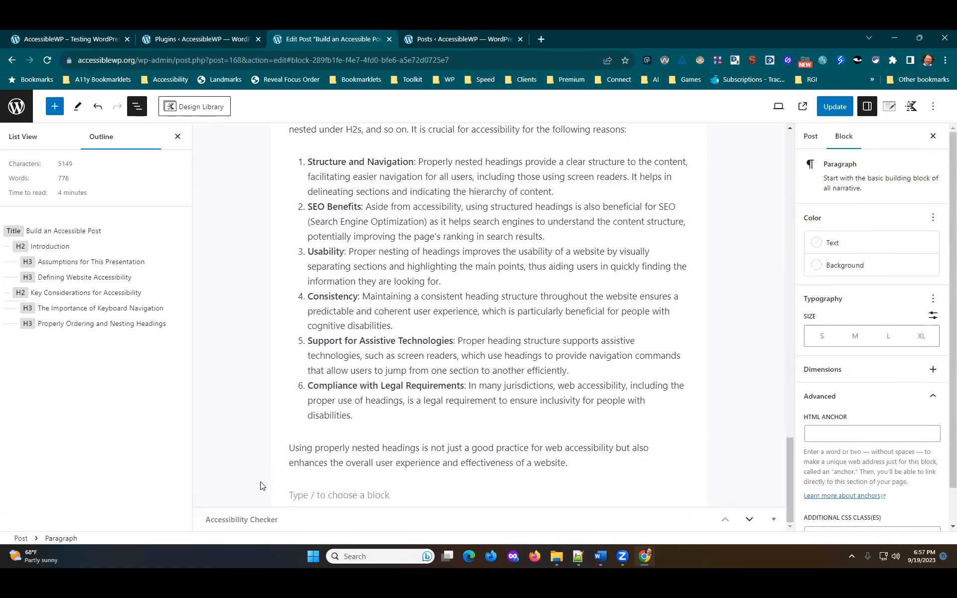
pyautogui.write('/im')
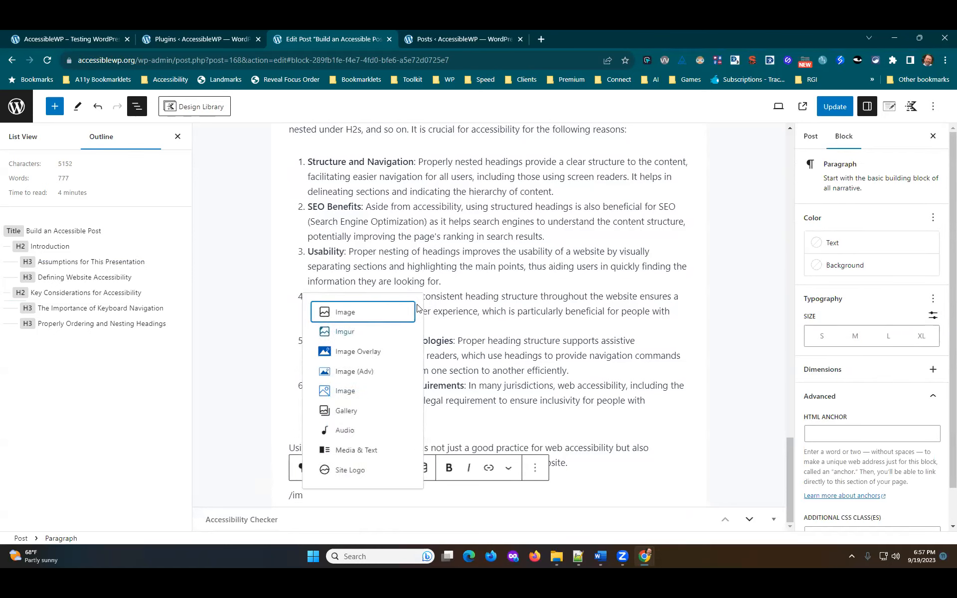
pyautogui.press('Return')
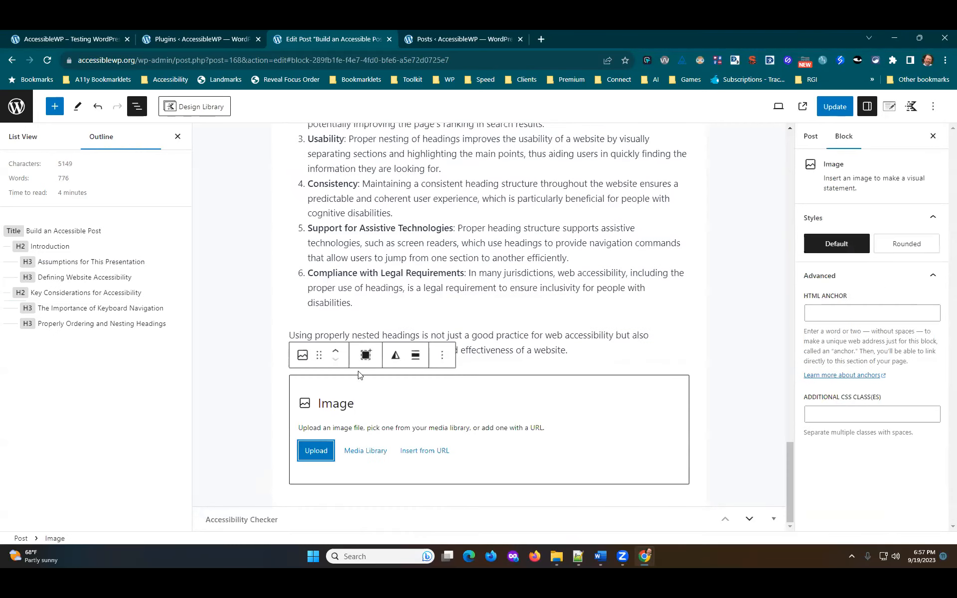
# Insert star.png from the media library into the new Image block, leaving its alt text empty
pyautogui.click(365, 451)
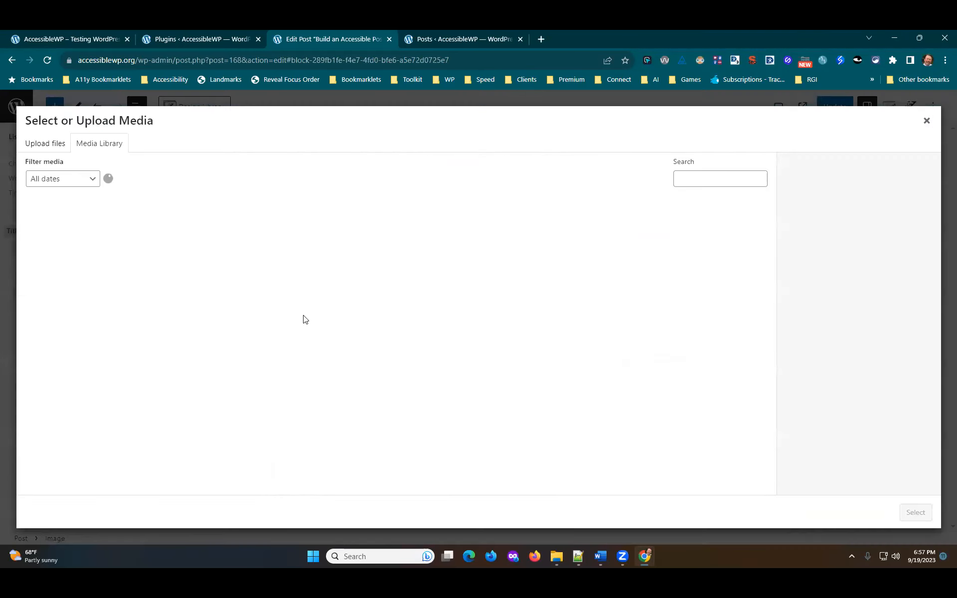
pyautogui.click(398, 228)
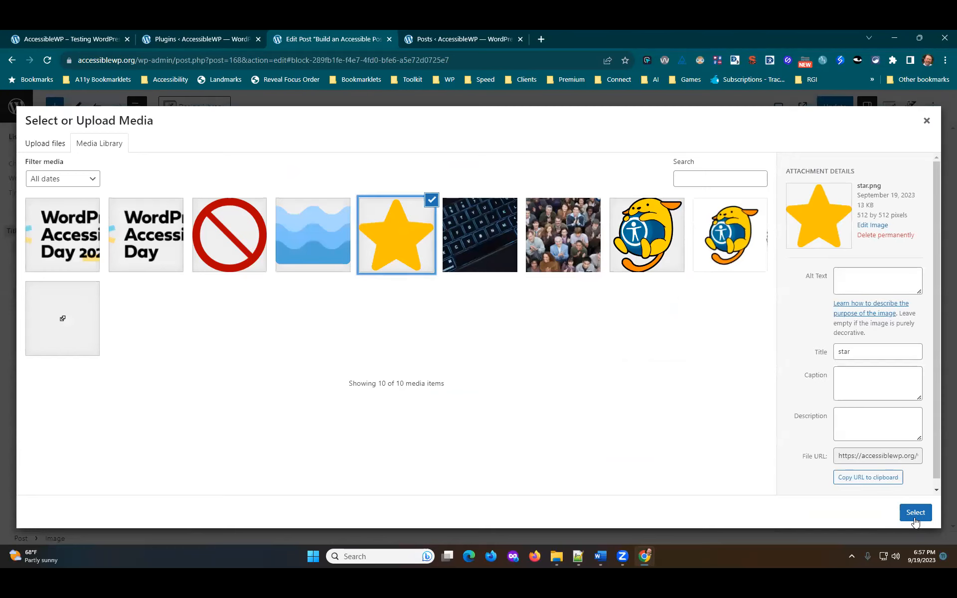
pyautogui.click(917, 514)
pyautogui.scroll(-3, 504, 391)
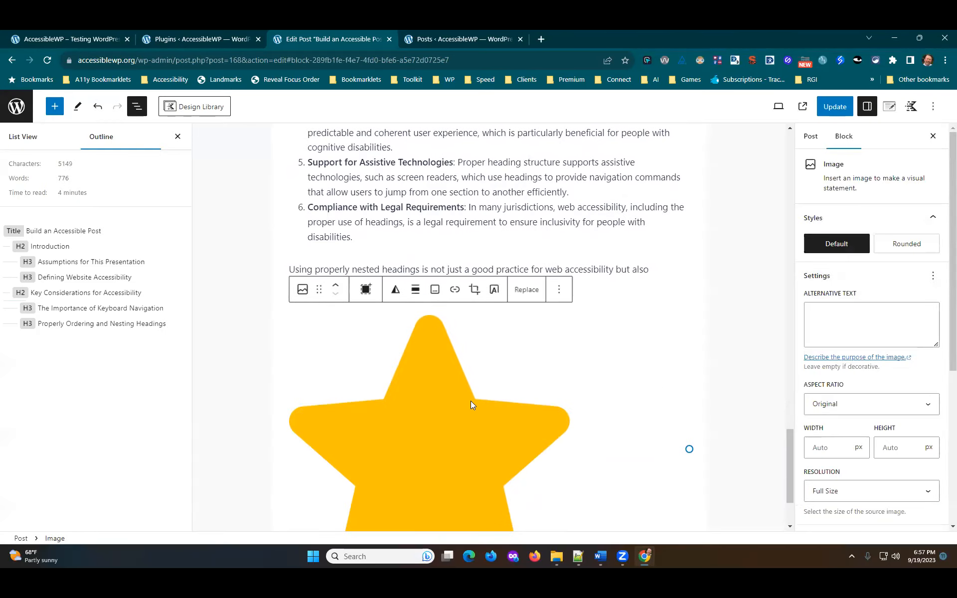
# Set the star image's resolution to Medium and its width to 60 px
pyautogui.click(925, 405)
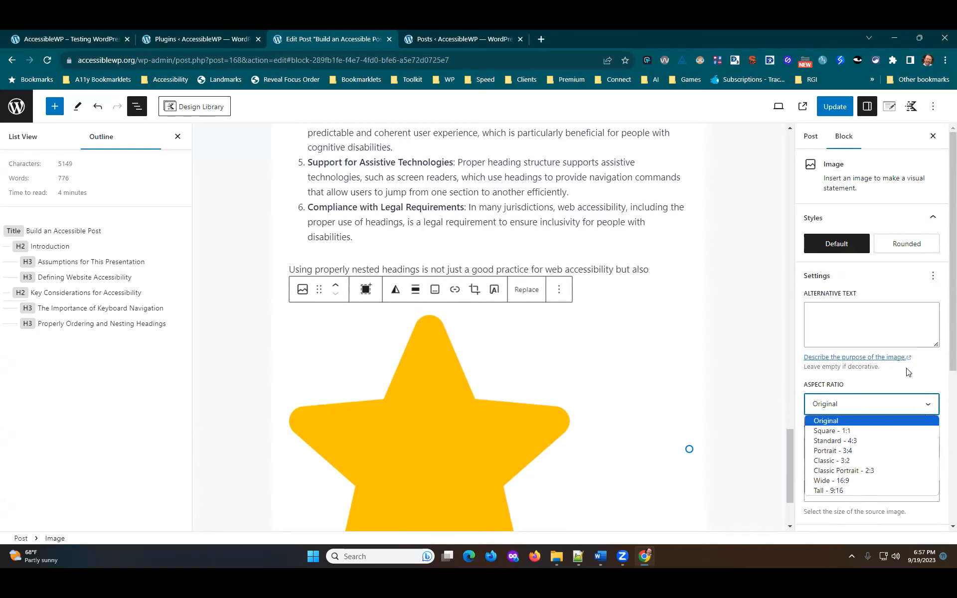
pyautogui.click(899, 407)
pyautogui.click(898, 493)
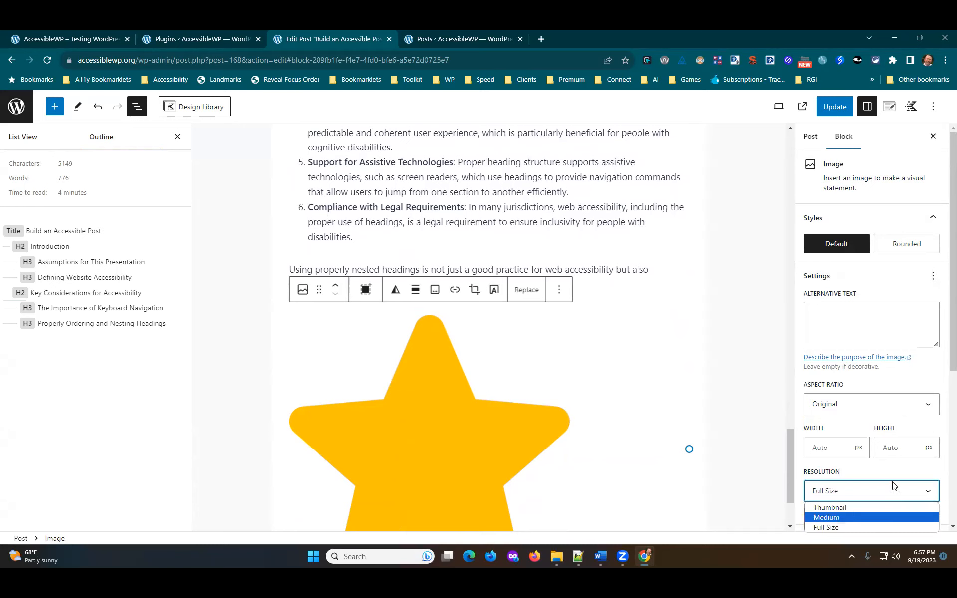
pyautogui.scroll(-2, 897, 491)
pyautogui.click(908, 389)
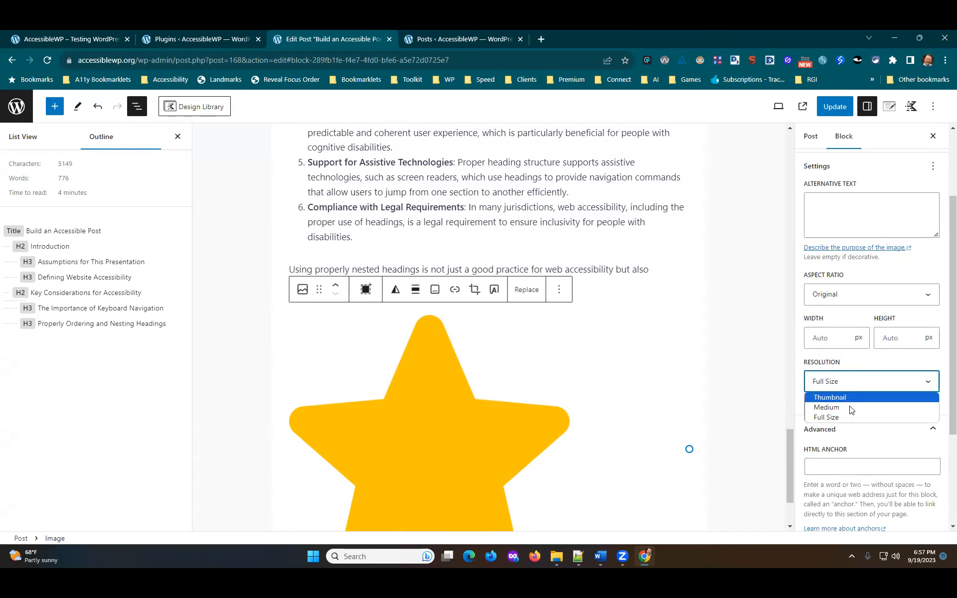
pyautogui.click(848, 405)
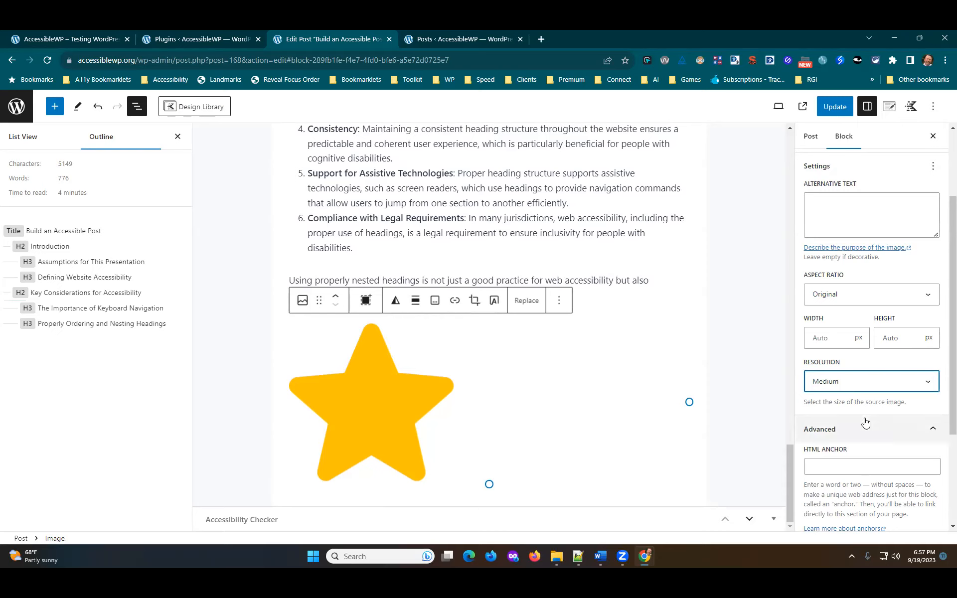
pyautogui.scroll(-1, 863, 418)
pyautogui.click(824, 284)
pyautogui.write('60')
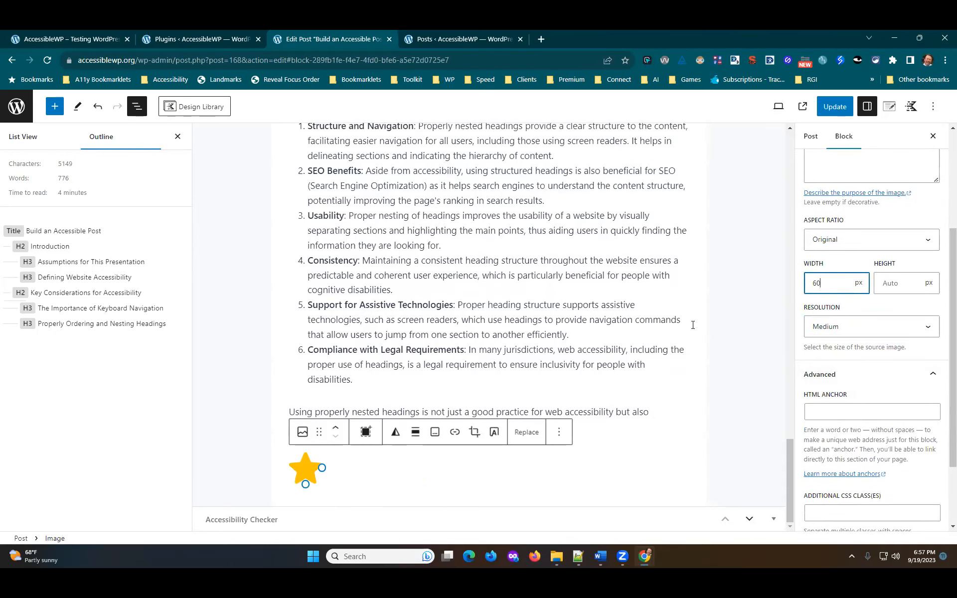
# Set the star image's width to 80 px and align it to the center
pyautogui.hotkey('ctrl', 'a')
pyautogui.write('80')
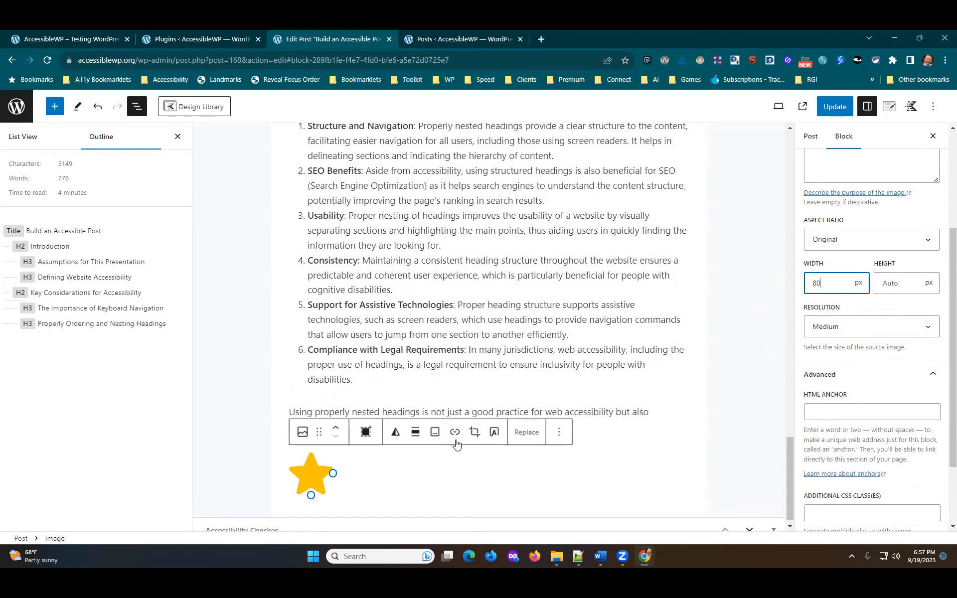
pyautogui.click(418, 434)
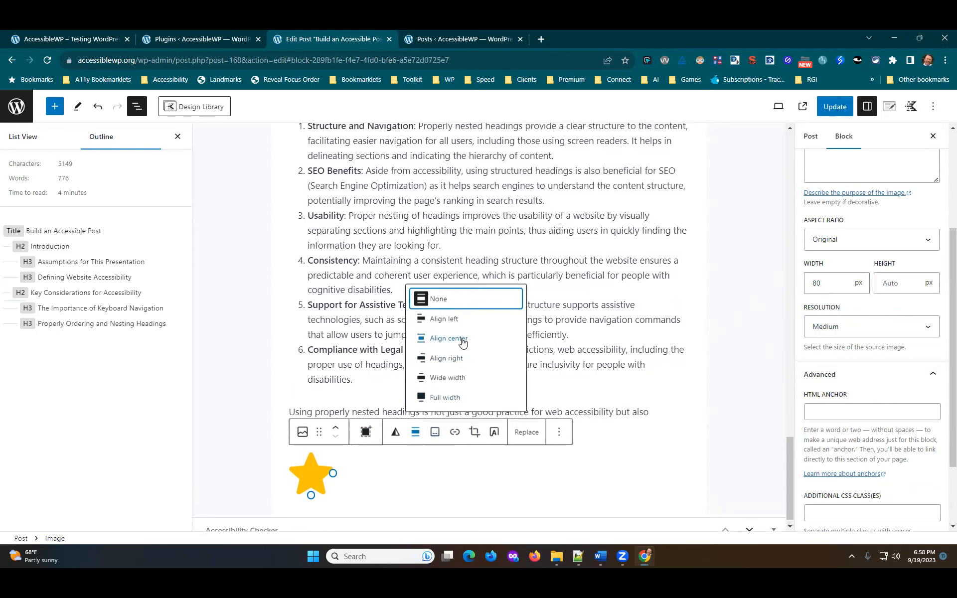
pyautogui.click(445, 339)
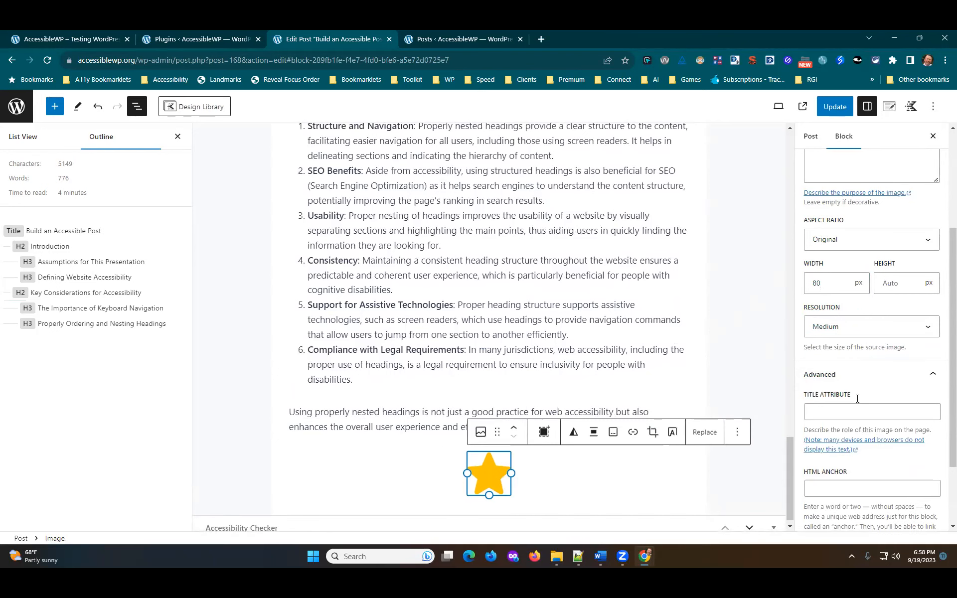
# Check the star image's block settings, keeping its alternative text empty, and update the post
pyautogui.scroll(-2, 897, 399)
pyautogui.scroll(5, 902, 431)
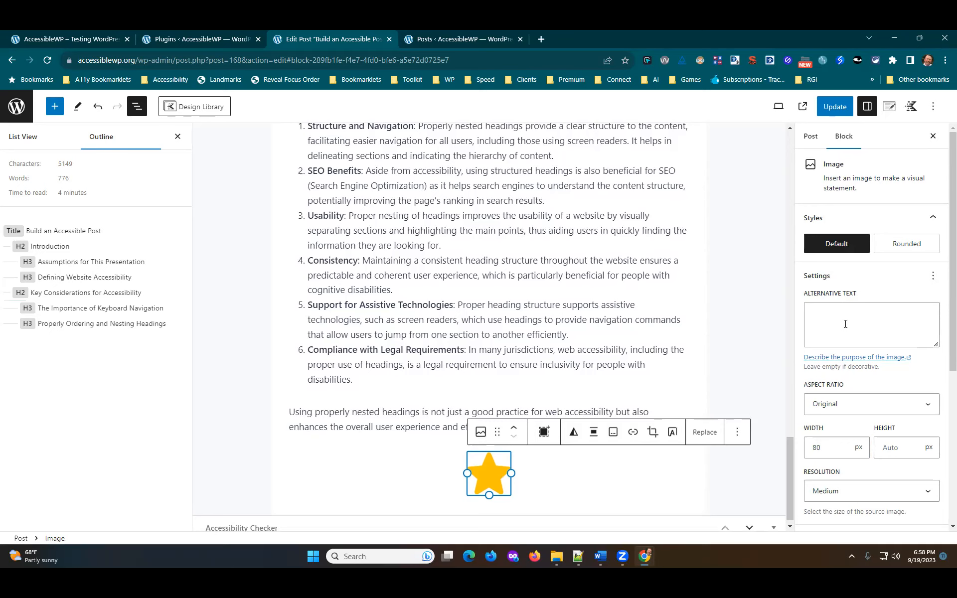
pyautogui.scroll(-1, 638, 332)
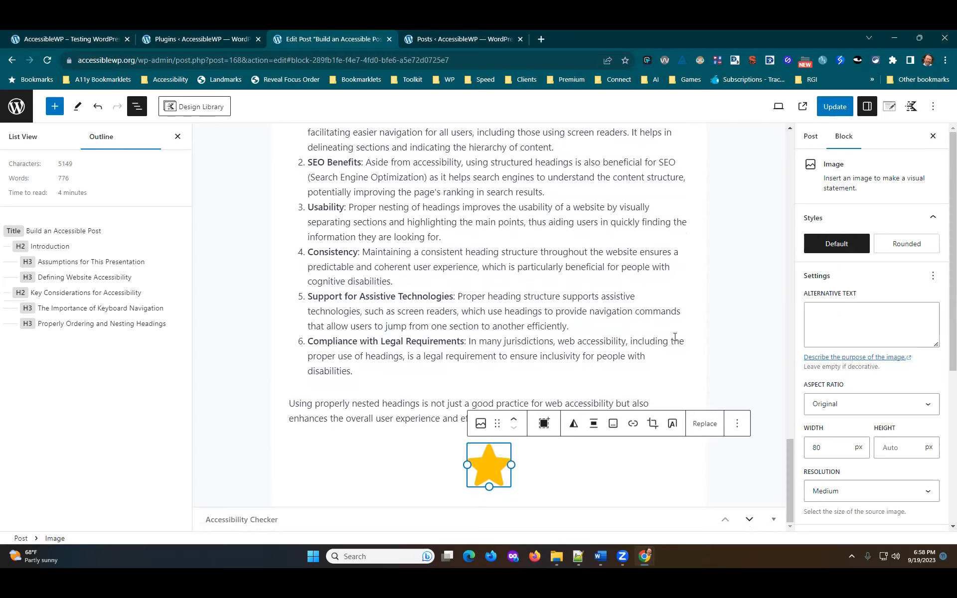
pyautogui.click(833, 108)
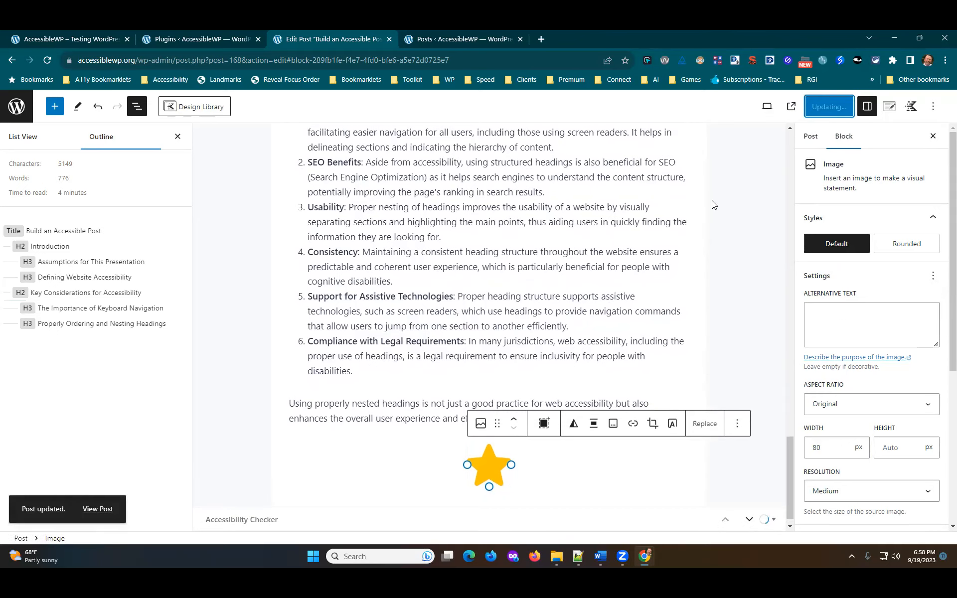
# Expand the Accessibility Checker below the post and review its summary
pyautogui.scroll(-2, 713, 205)
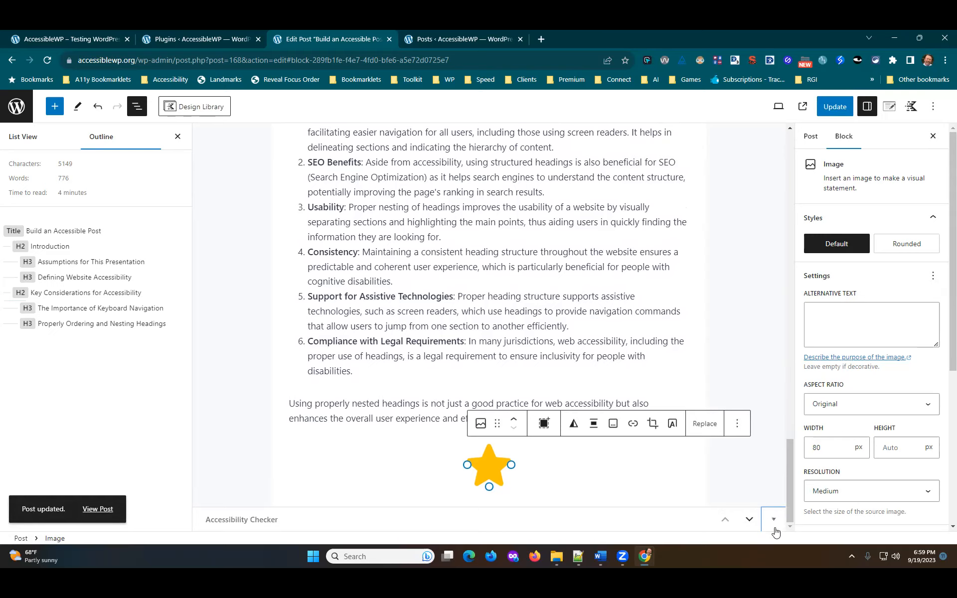
pyautogui.click(773, 519)
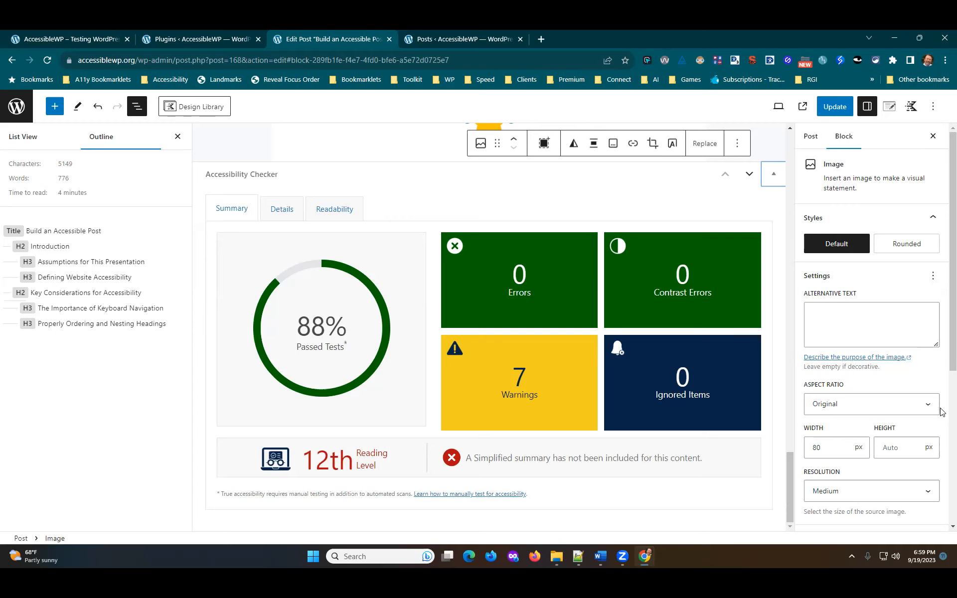
pyautogui.scroll(4, 710, 434)
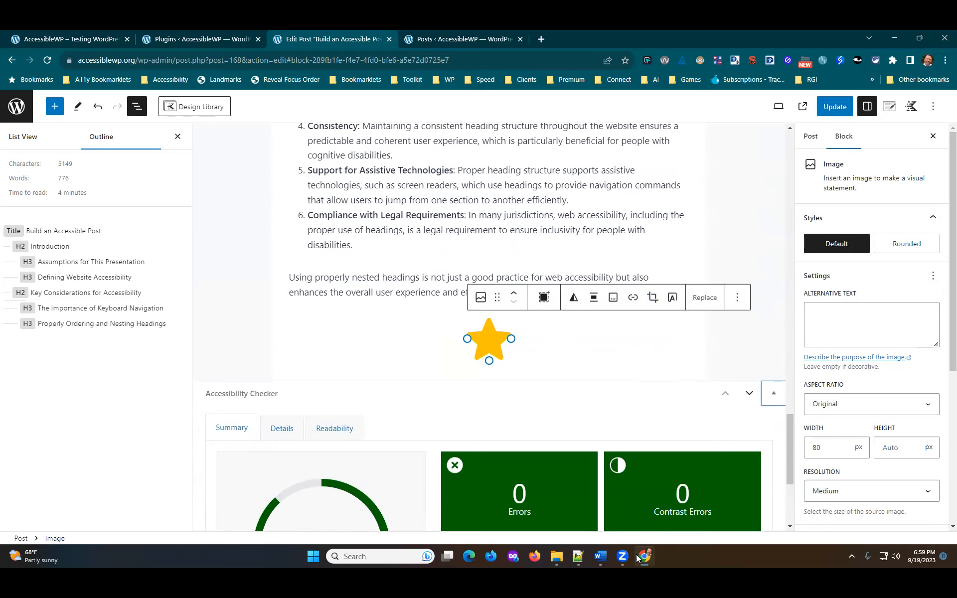
# Open the published "Build an Accessible Post" page in an incognito window
pyautogui.moveTo(647, 558)
pyautogui.click(744, 524)
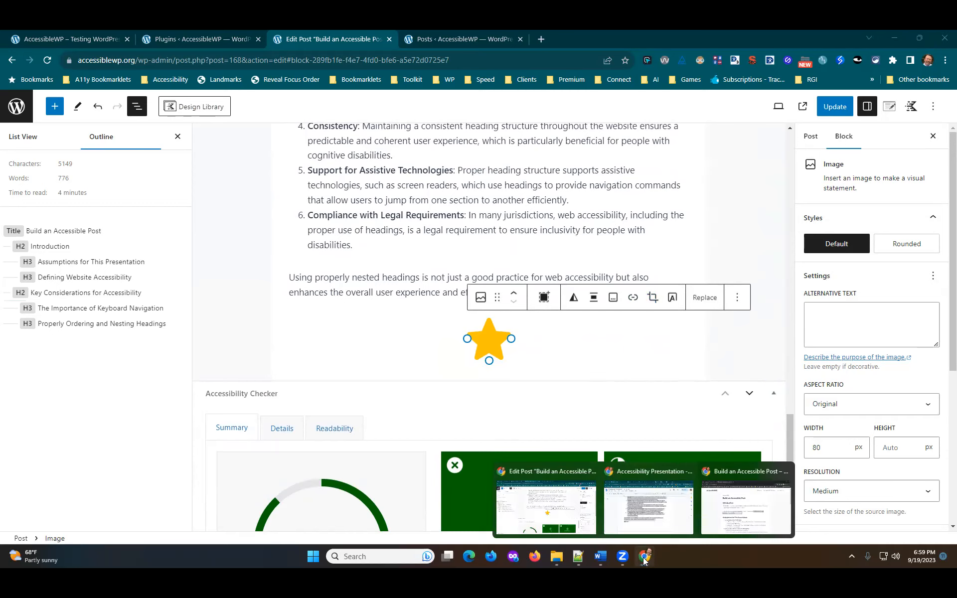
pyautogui.scroll(12, 716, 341)
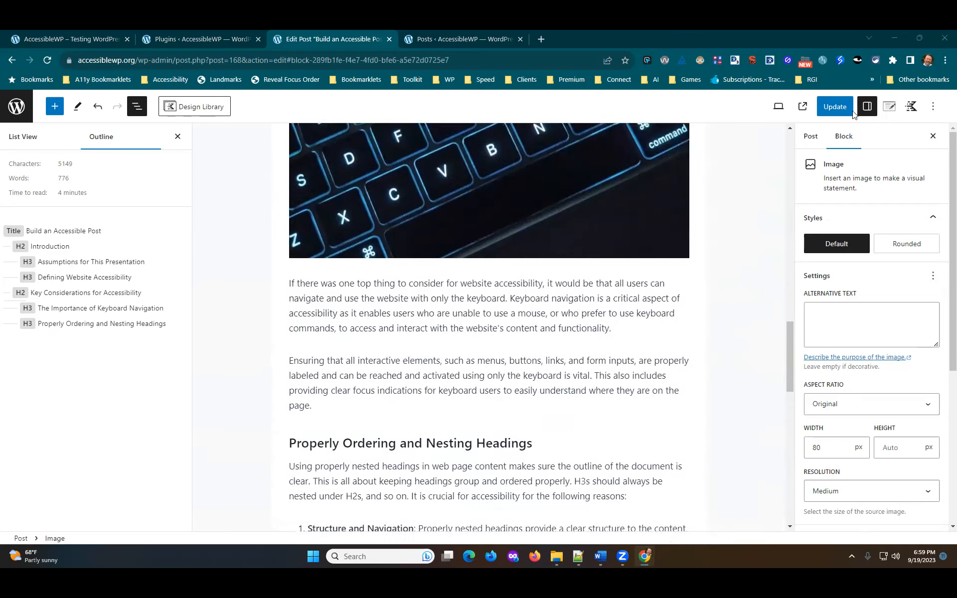
pyautogui.click(811, 136)
pyautogui.rightClick(803, 107)
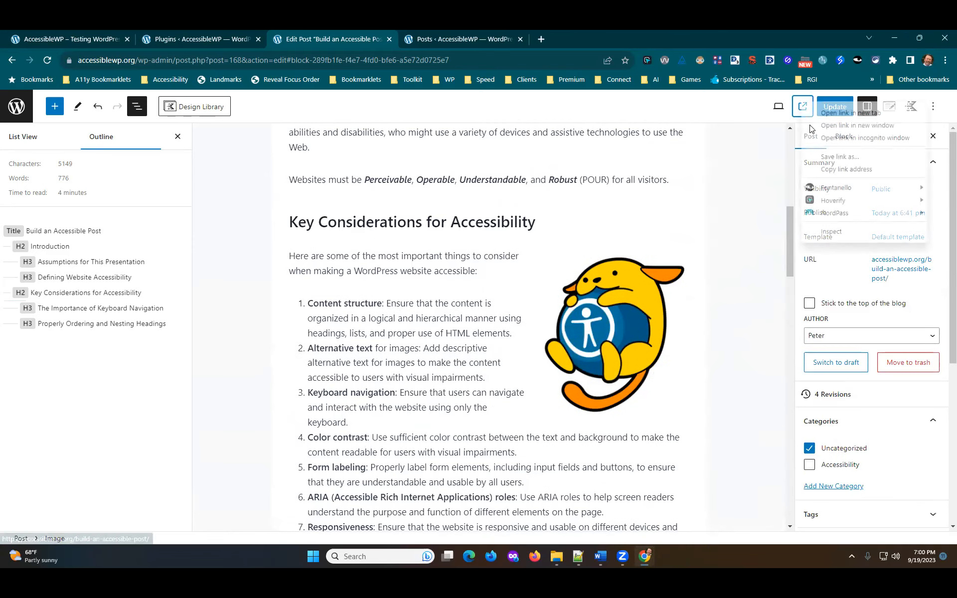
pyautogui.click(847, 138)
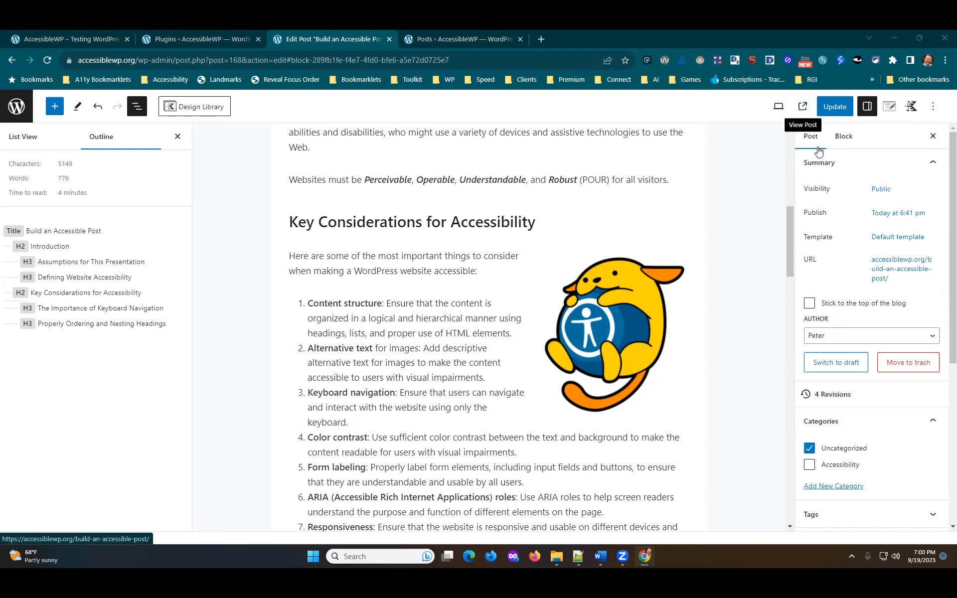
pyautogui.click(897, 272)
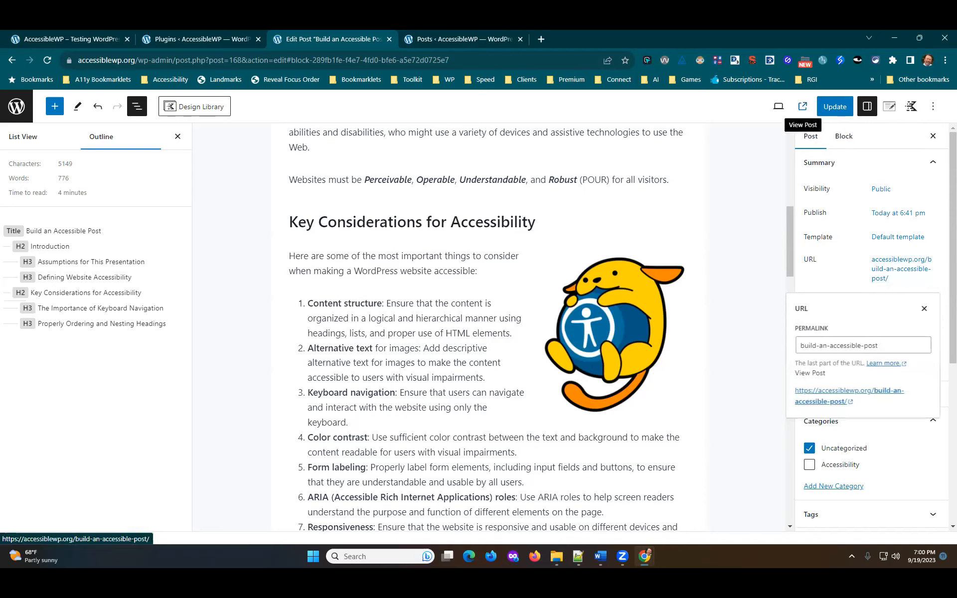
pyautogui.click(803, 107)
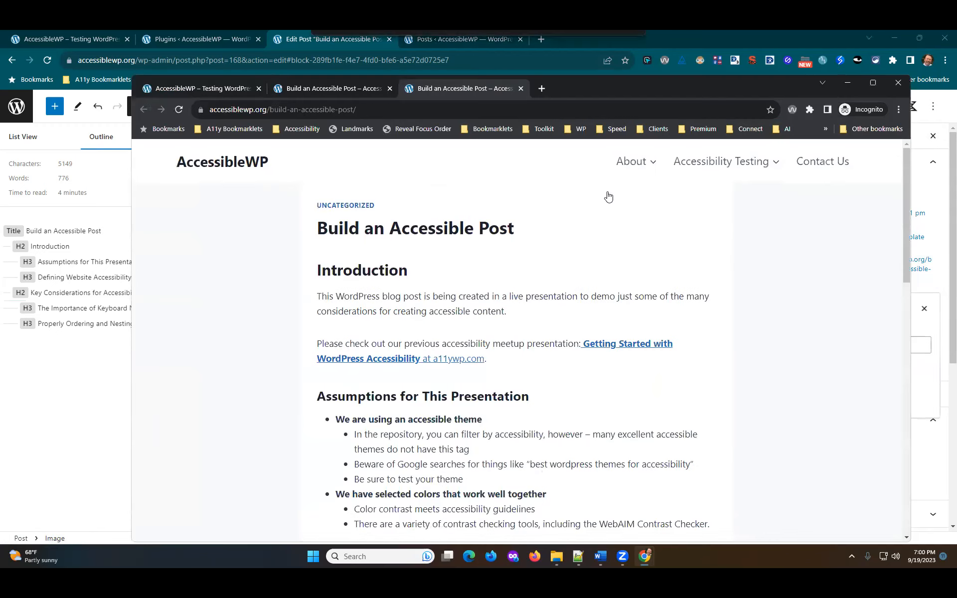
# Look through the published post and run a WAVE evaluation on it
pyautogui.scroll(-3, 500, 382)
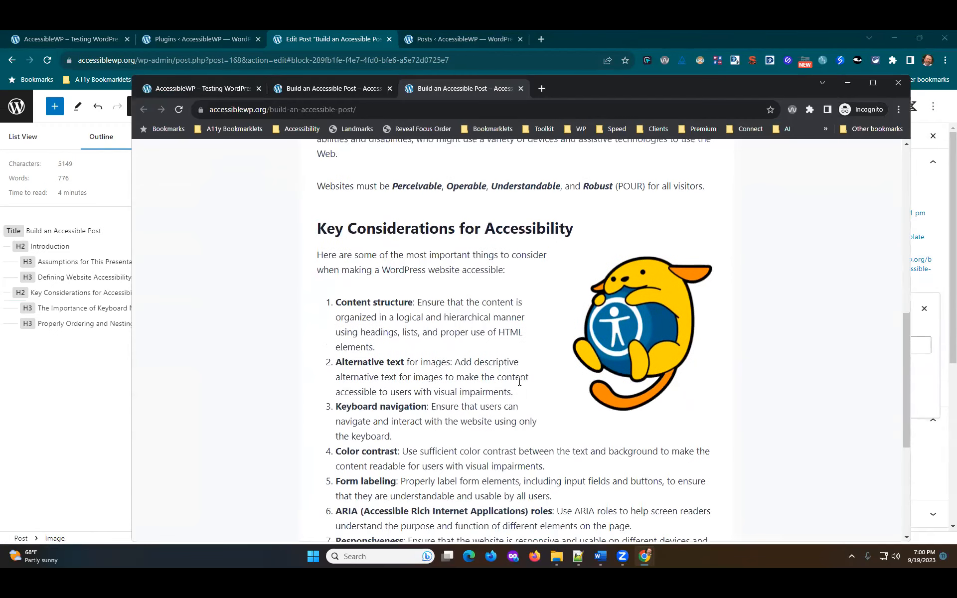
pyautogui.scroll(-5, 616, 383)
pyautogui.scroll(6, 624, 383)
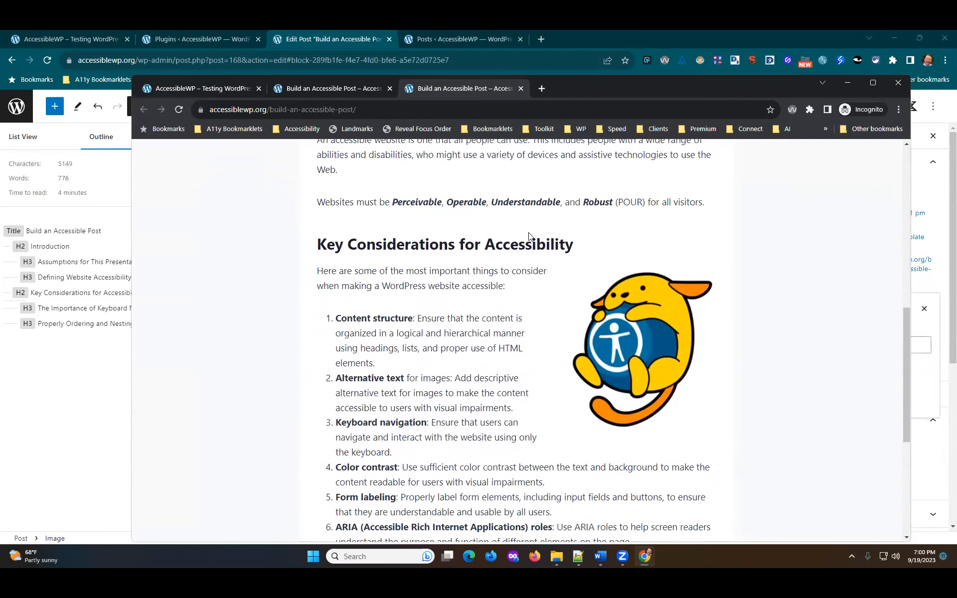
pyautogui.click(792, 109)
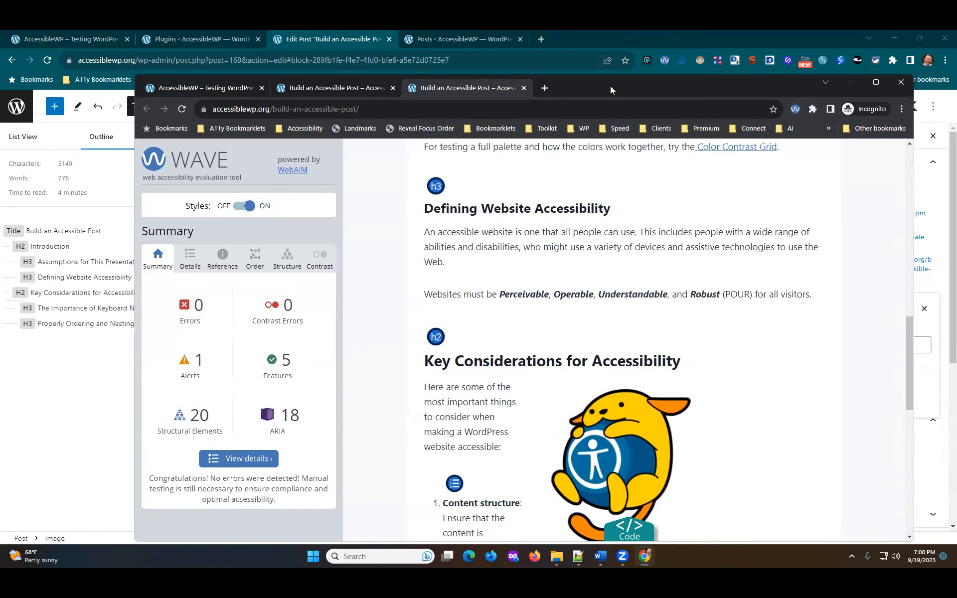
# Return to the post editor, dismiss the URL settings, and review the star image and the Accessibility Checker summary
pyautogui.hotkey('alt', 'Tab')
pyautogui.scroll(-2, 643, 290)
pyautogui.scroll(-15, 623, 293)
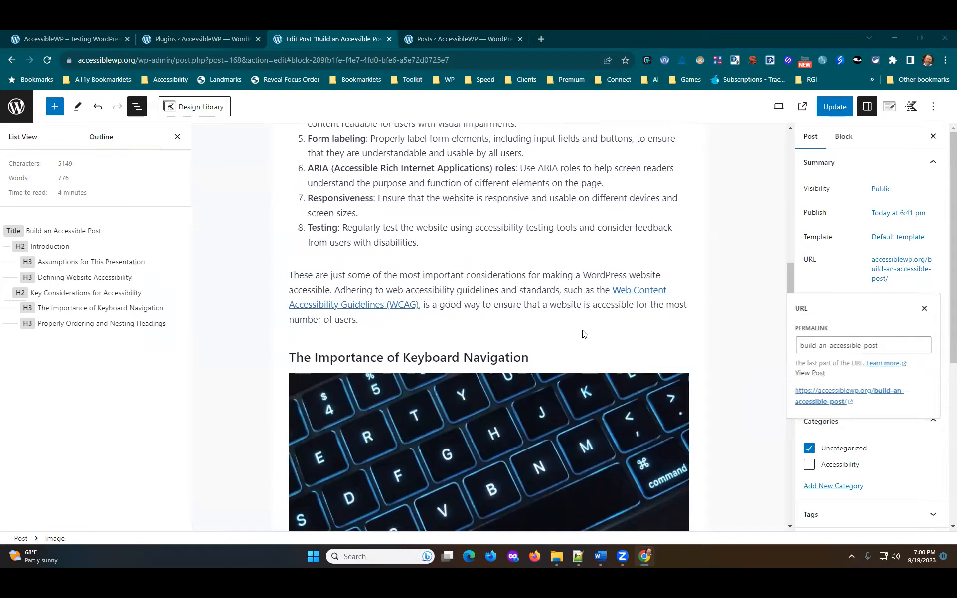
pyautogui.scroll(-9, 547, 370)
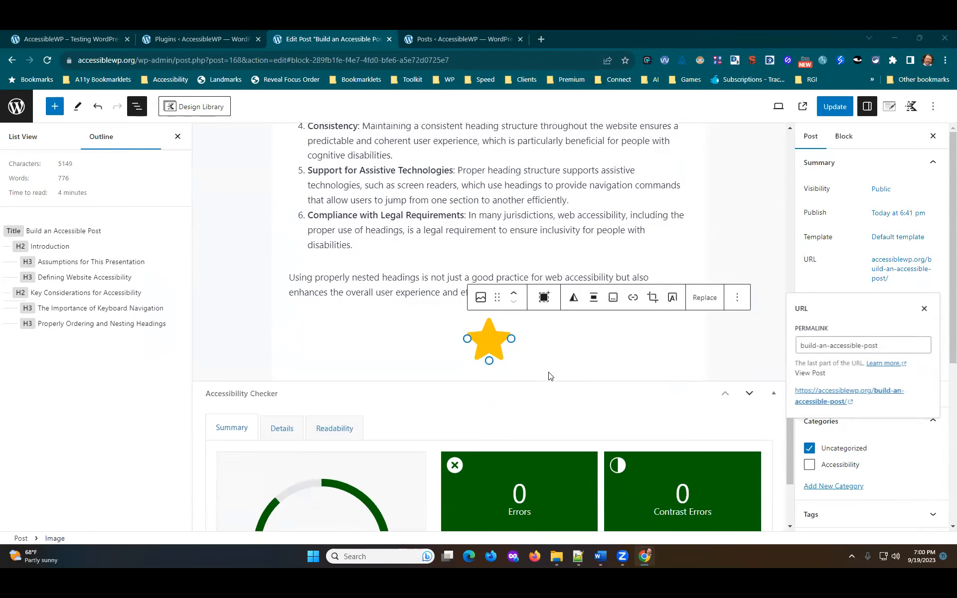
pyautogui.press('Escape')
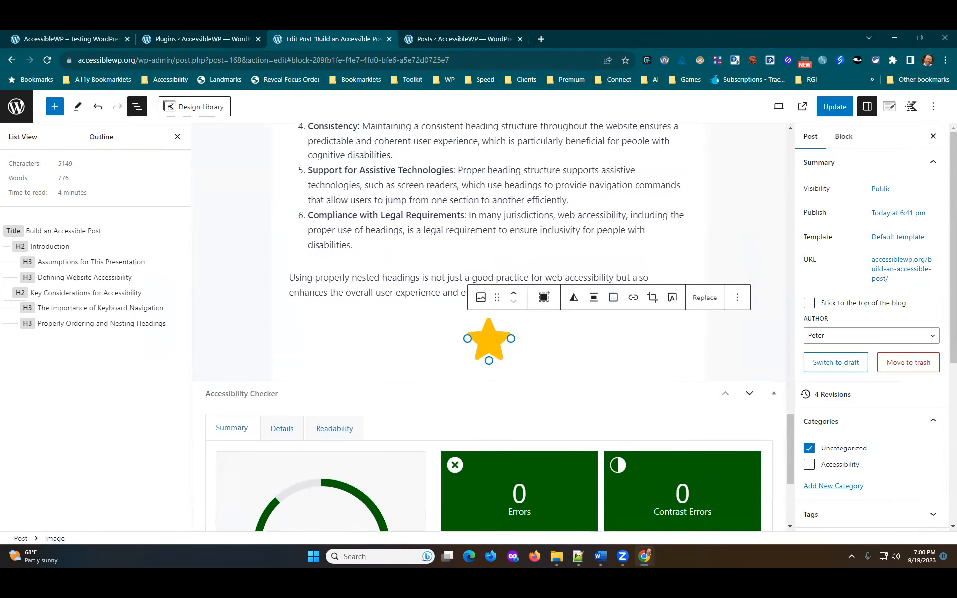
pyautogui.hotkey('alt', 'Tab')
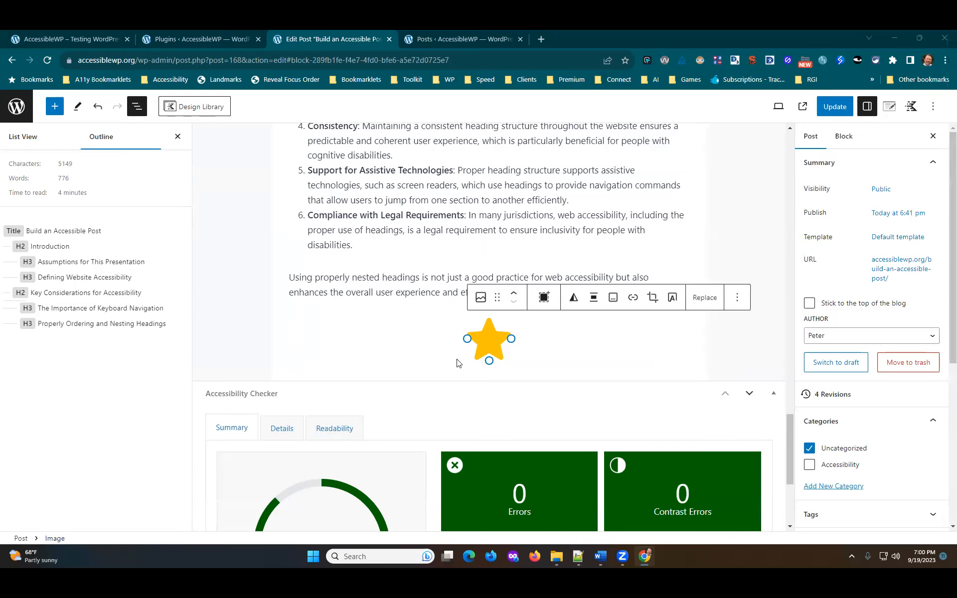
pyautogui.click(478, 342)
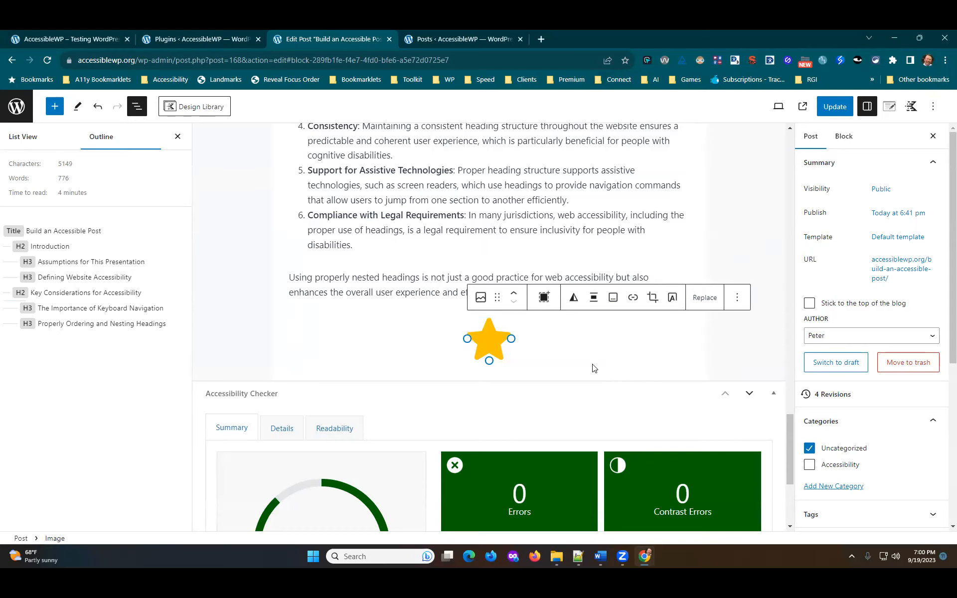
pyautogui.scroll(-2, 557, 377)
pyautogui.scroll(-3, 556, 378)
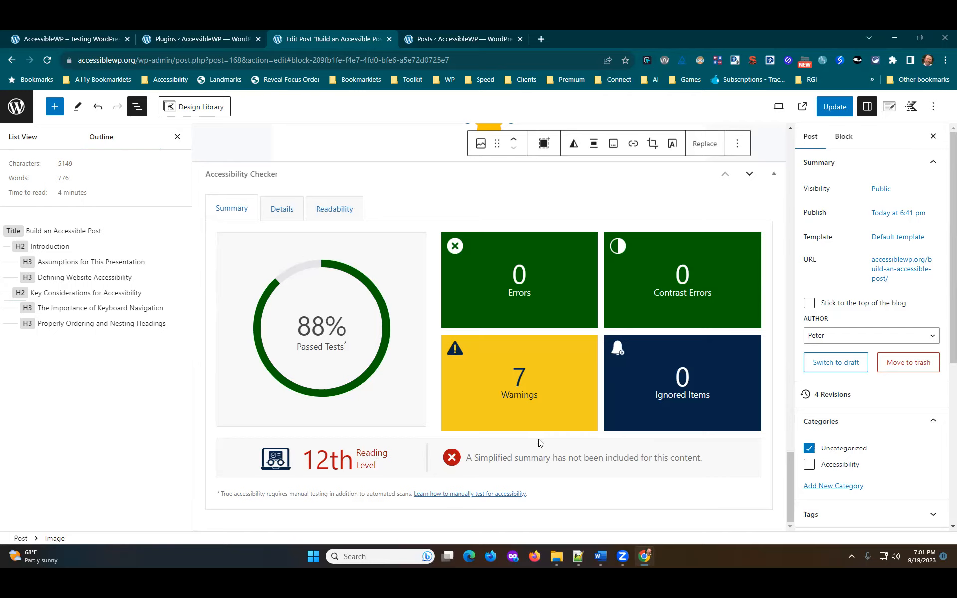
# Review the Accessibility Checker's detailed list of checks for the post
pyautogui.click(297, 212)
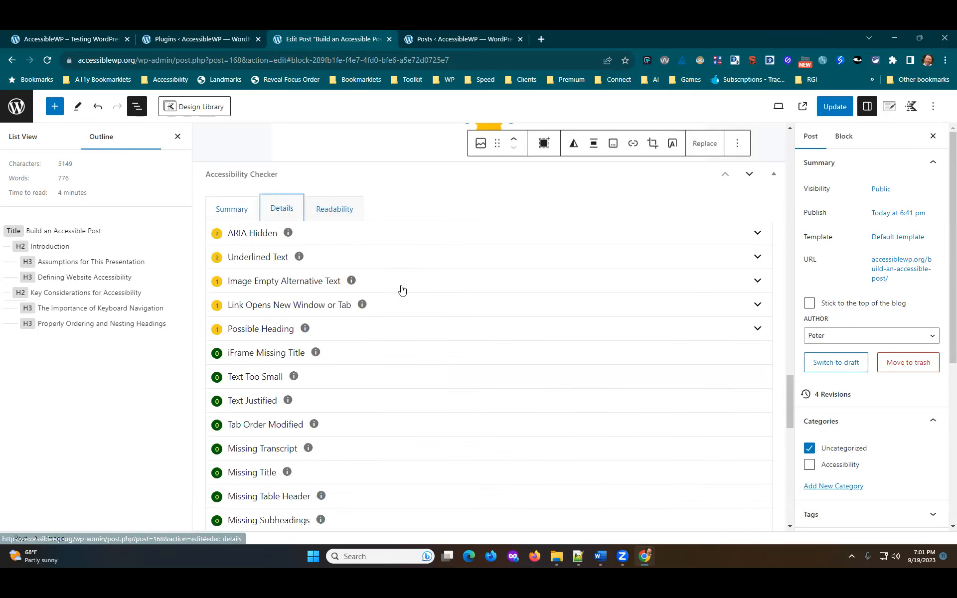
pyautogui.scroll(-7, 407, 299)
pyautogui.scroll(15, 406, 304)
pyautogui.scroll(-10, 390, 296)
# Examine the Accessibility Checker's readability results and simplified summary requirements against the post's text
pyautogui.click(334, 317)
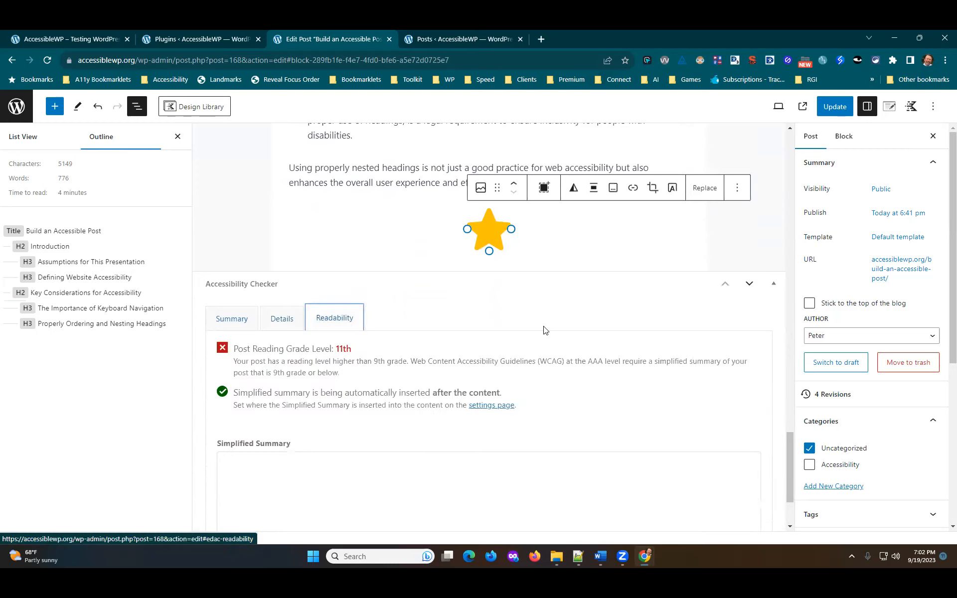
pyautogui.scroll(-2, 545, 330)
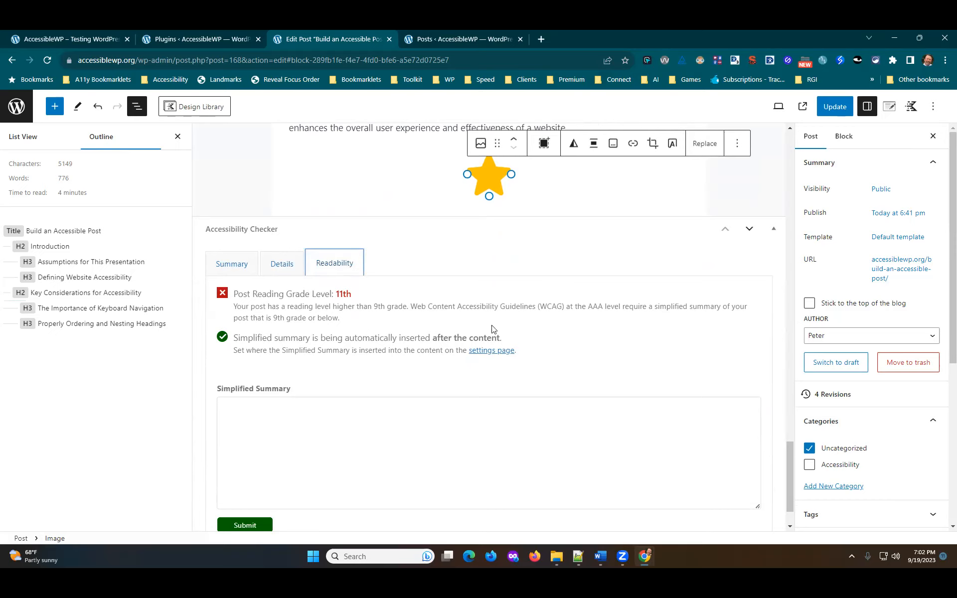
pyautogui.moveTo(374, 307); pyautogui.dragTo(399, 307)
pyautogui.click(632, 293)
pyautogui.scroll(10, 523, 288)
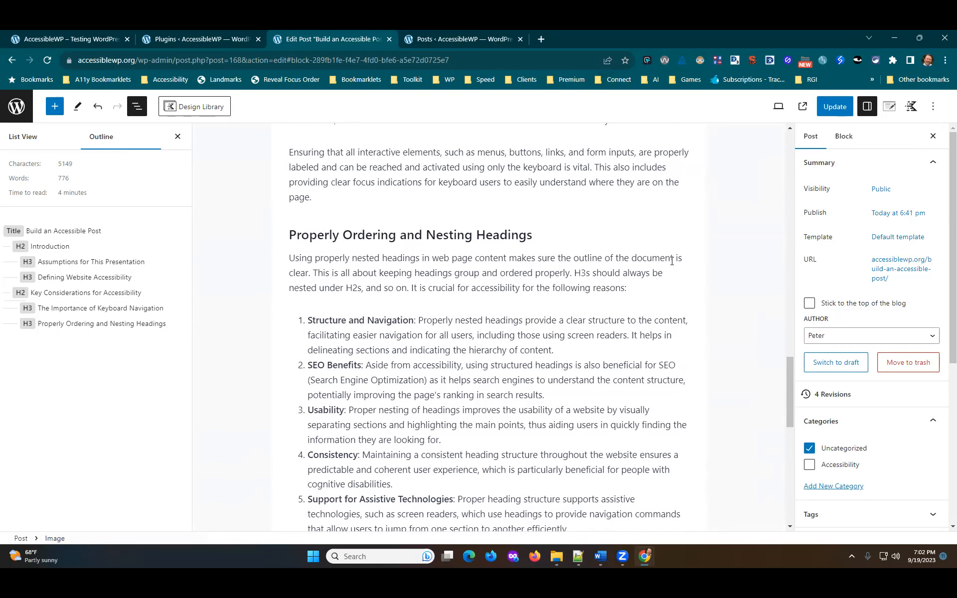
pyautogui.scroll(-5, 587, 221)
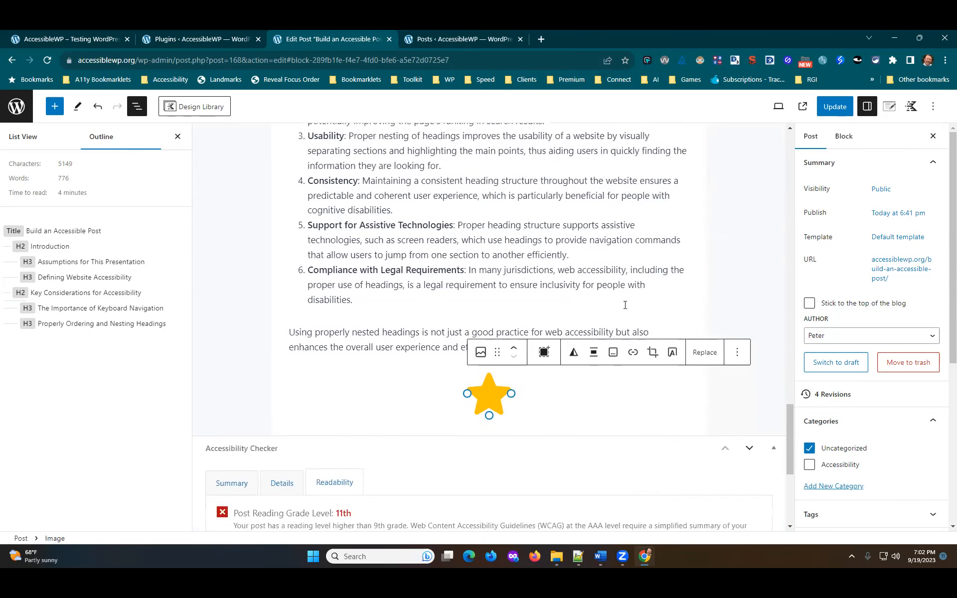
pyautogui.click(649, 385)
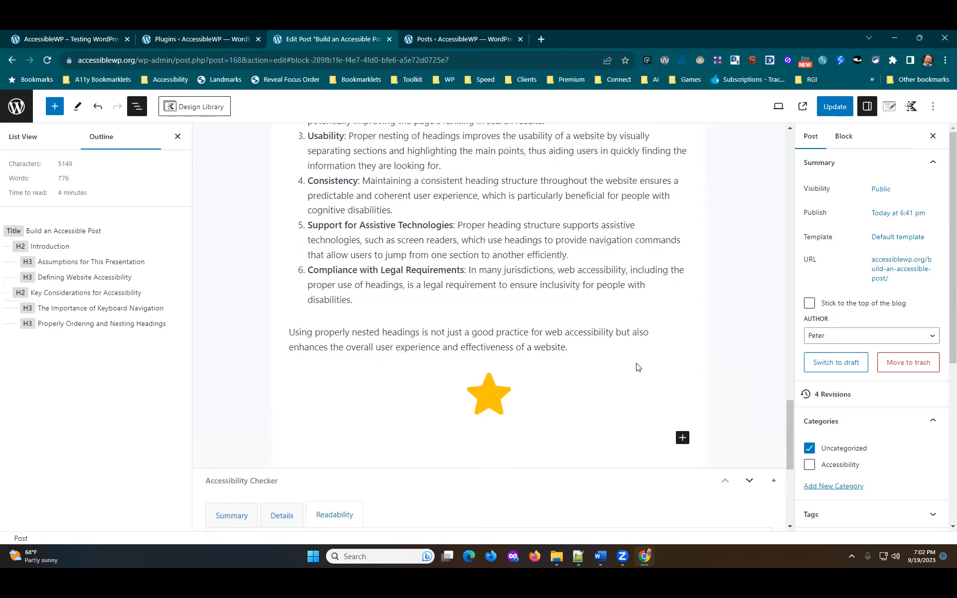
pyautogui.scroll(-4, 638, 368)
pyautogui.scroll(-2, 635, 368)
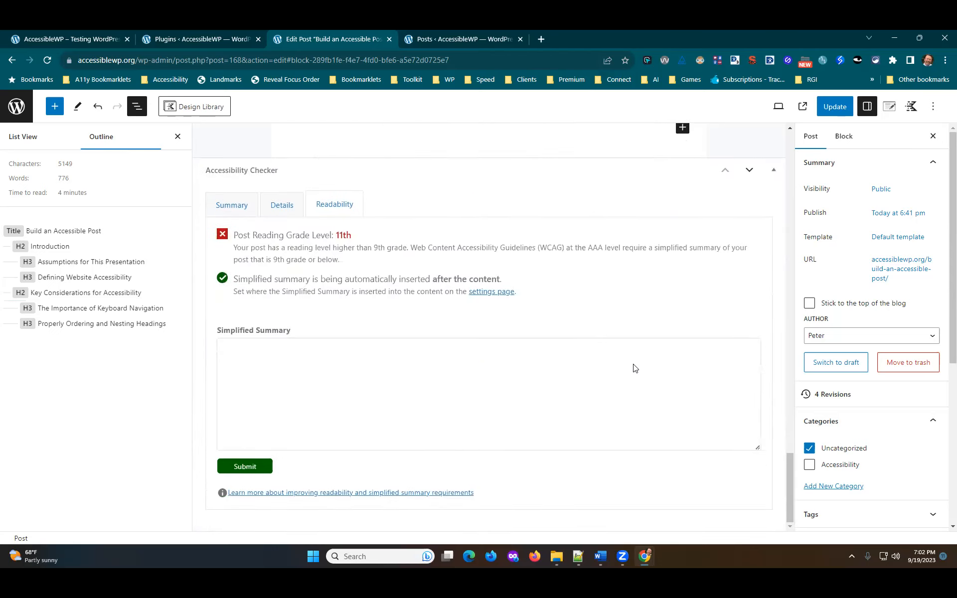
# Return to the Accessibility Checker's summary and look back over the end of the post
pyautogui.click(219, 209)
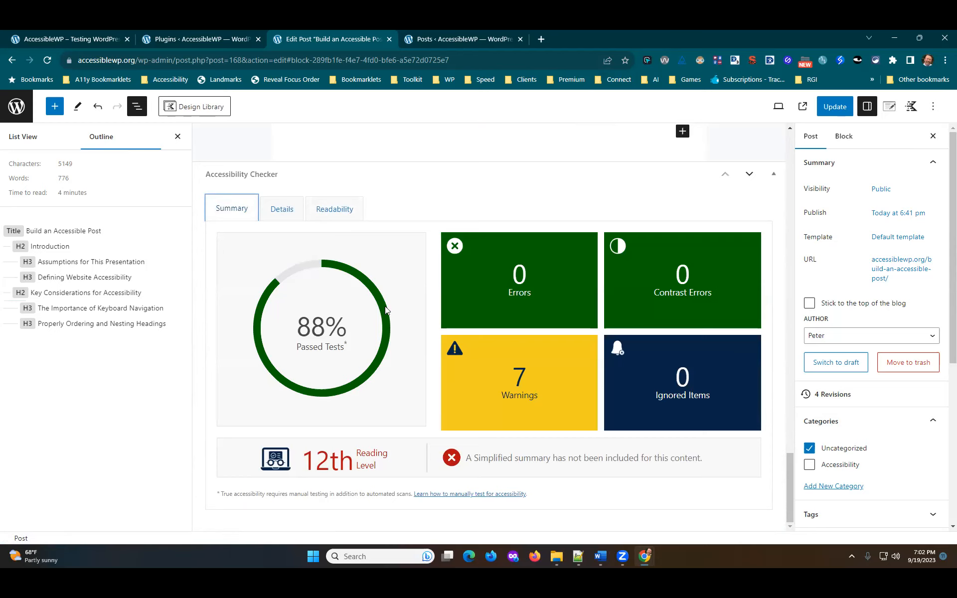
pyautogui.scroll(1, 445, 247)
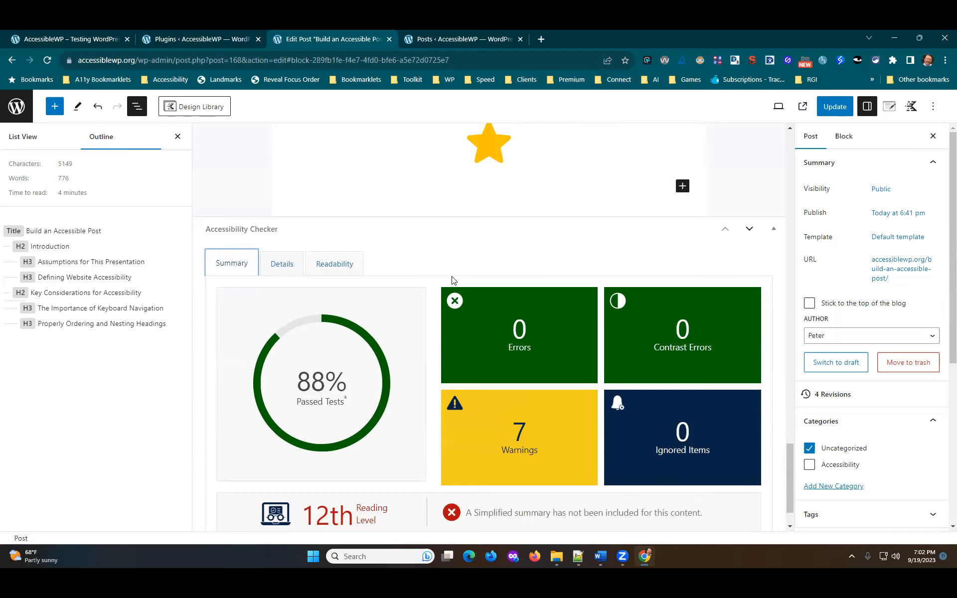
pyautogui.scroll(-1, 443, 334)
pyautogui.scroll(2, 617, 294)
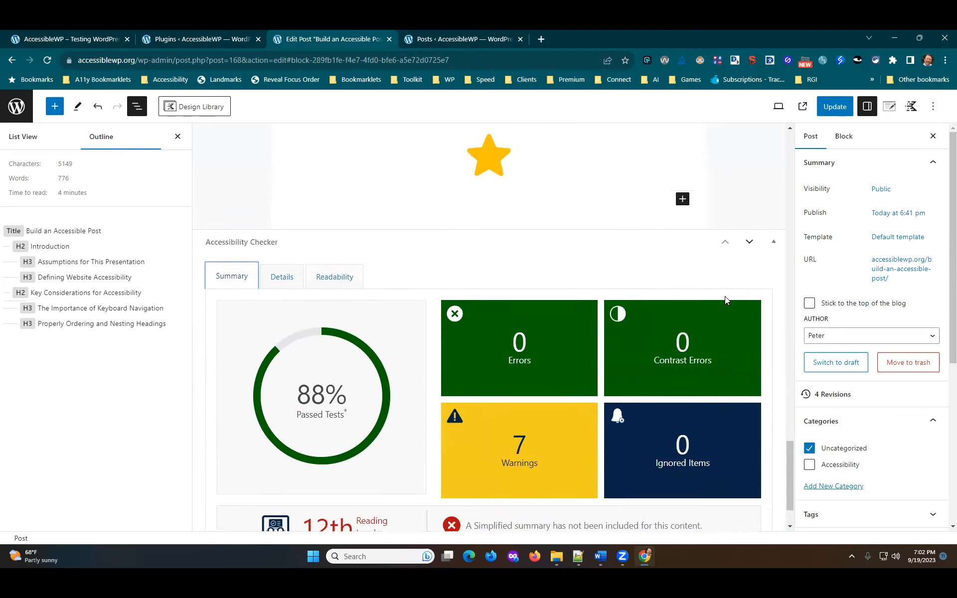
pyautogui.scroll(8, 708, 329)
pyautogui.scroll(-6, 711, 326)
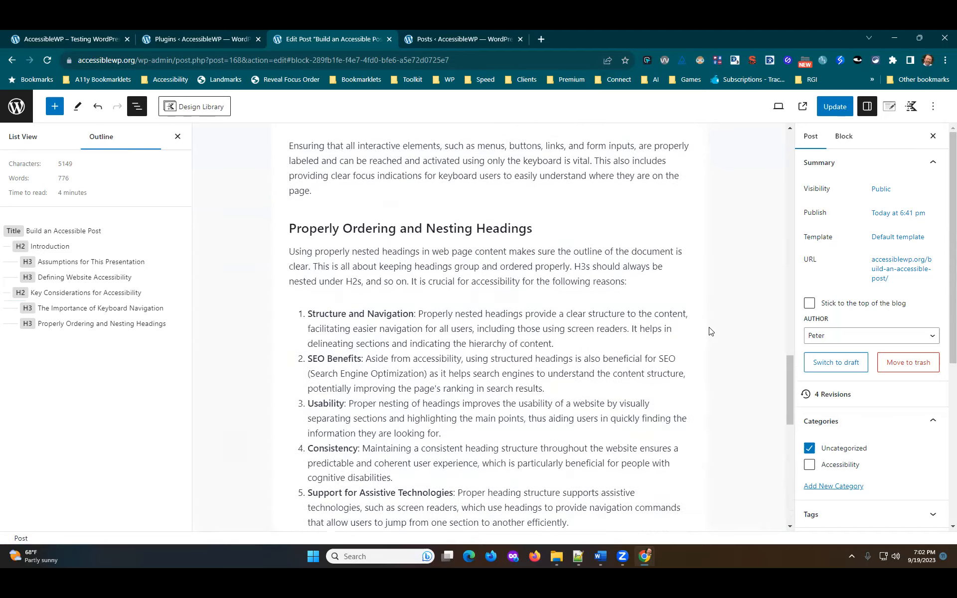
# Open the published post from the editor and review its sections through The Importance of Keyboard Navigation
pyautogui.scroll(-3, 668, 331)
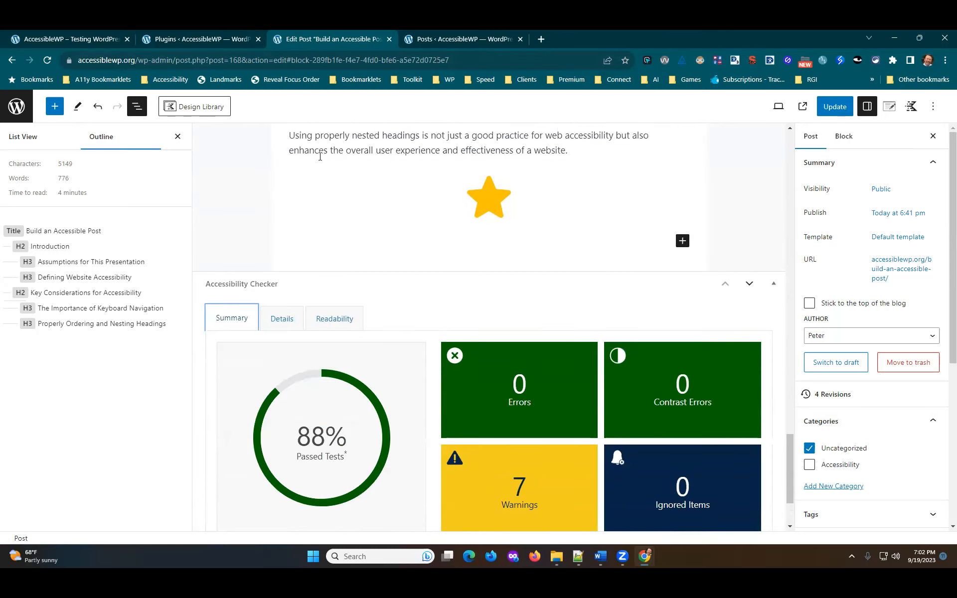
pyautogui.click(802, 106)
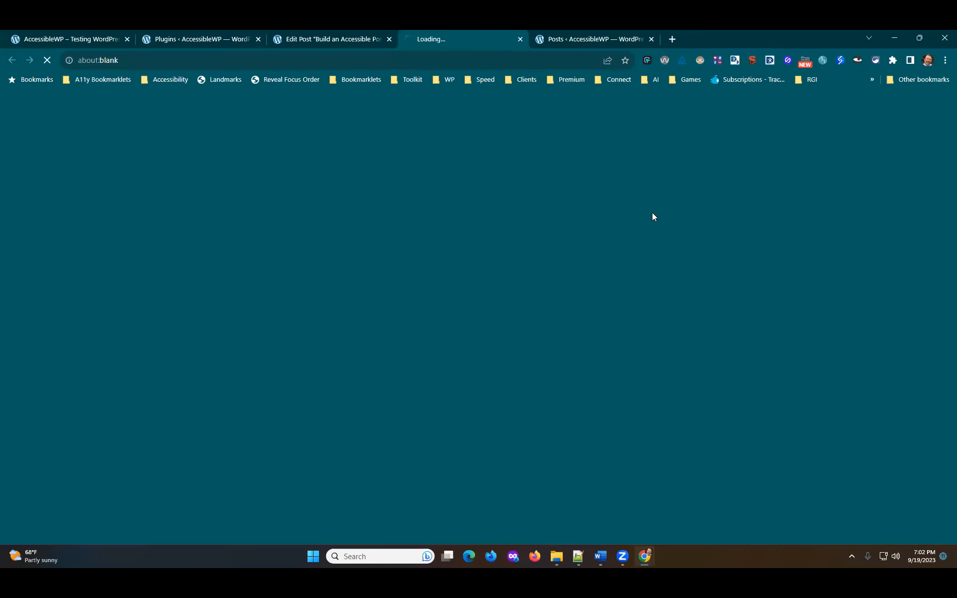
pyautogui.scroll(-3, 697, 321)
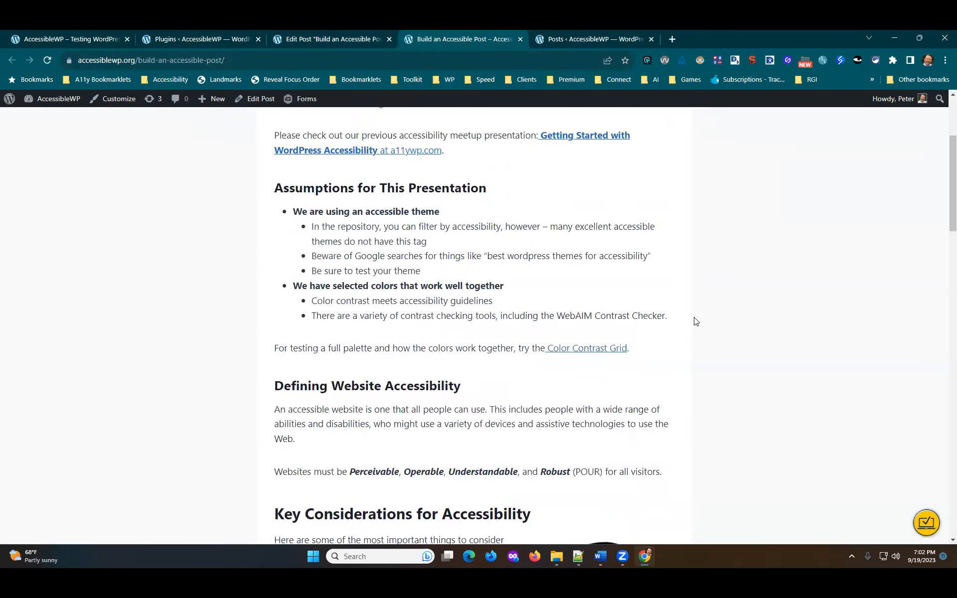
pyautogui.scroll(-11, 697, 321)
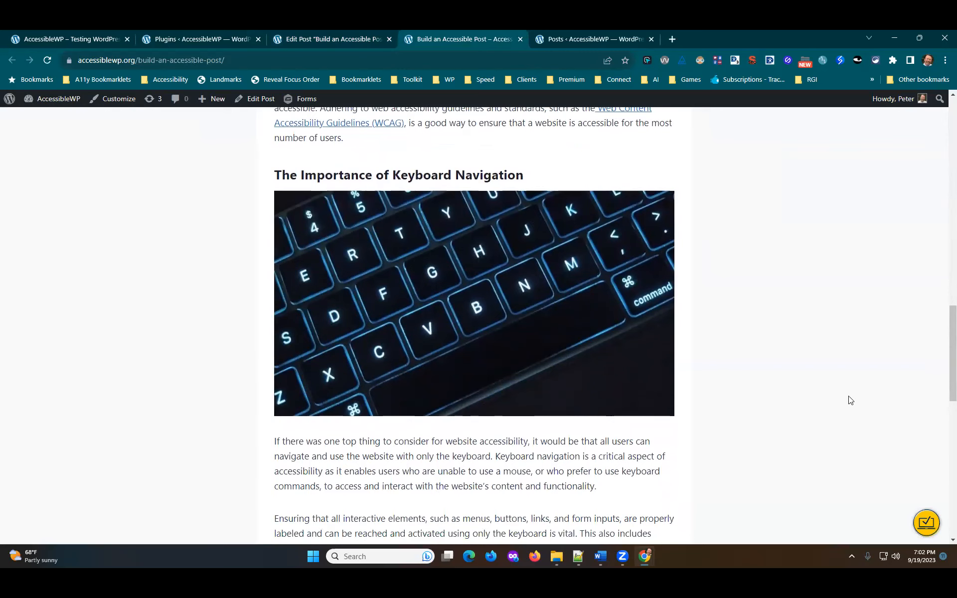
# Open Accessibility Checker on the published post, look over the flagged elements, and view the ARIA Hidden warning on the About submenu arrow
pyautogui.click(930, 522)
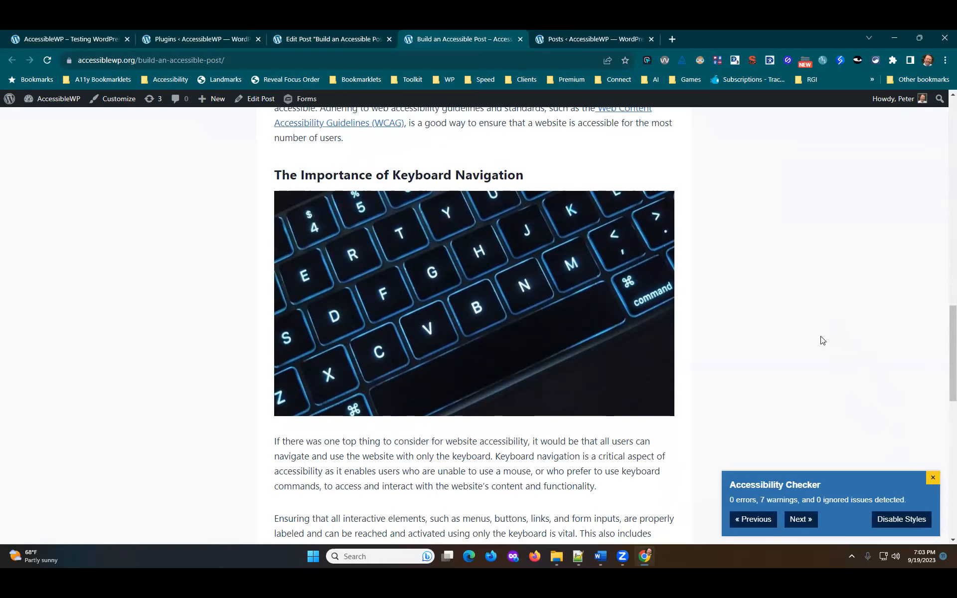
pyautogui.scroll(-2, 823, 341)
pyautogui.scroll(-3, 823, 342)
pyautogui.scroll(20, 822, 343)
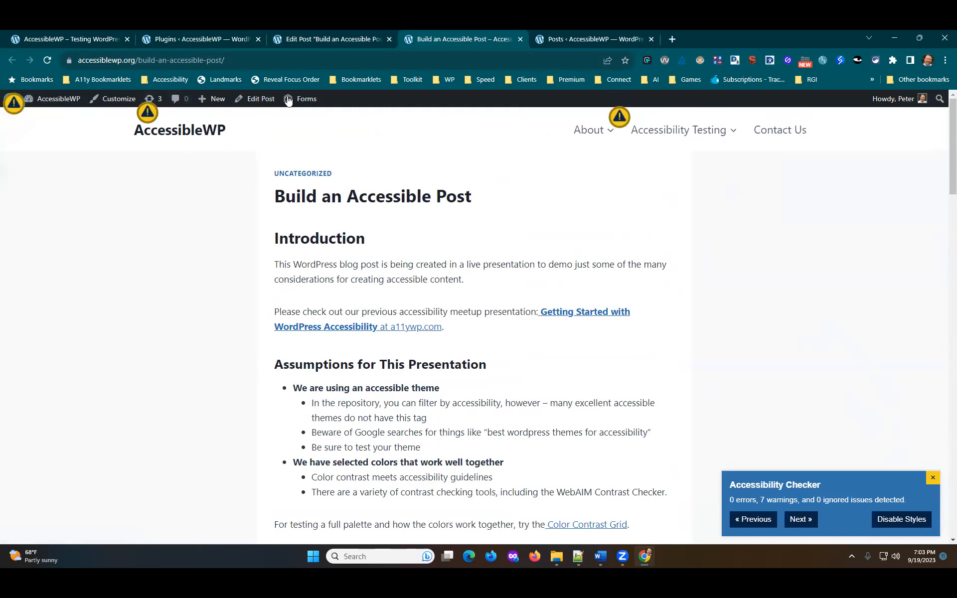
pyautogui.click(618, 123)
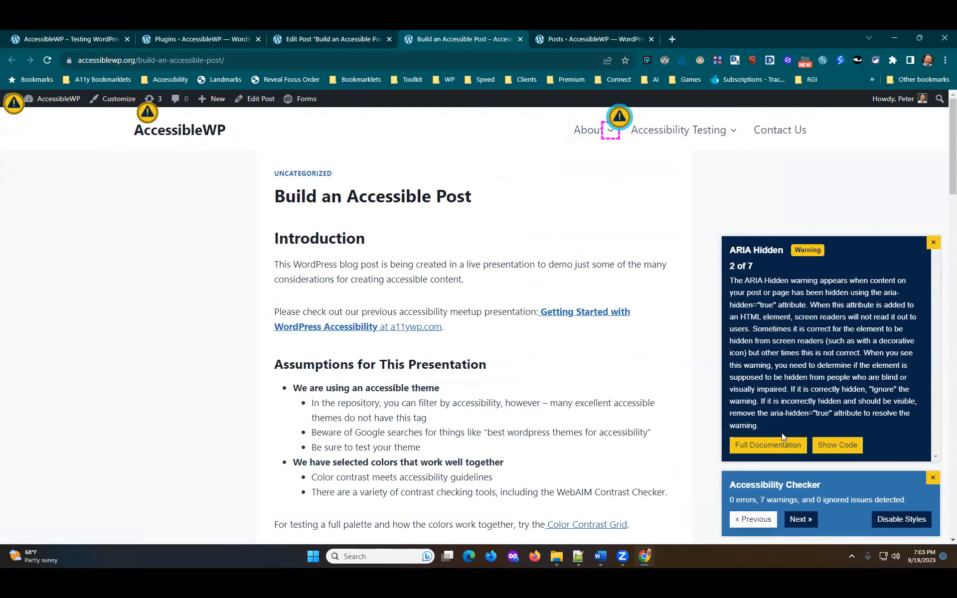
# Read the full documentation for the ARIA Hidden warning, dismiss the security notification, and return to the post editor
pyautogui.click(757, 445)
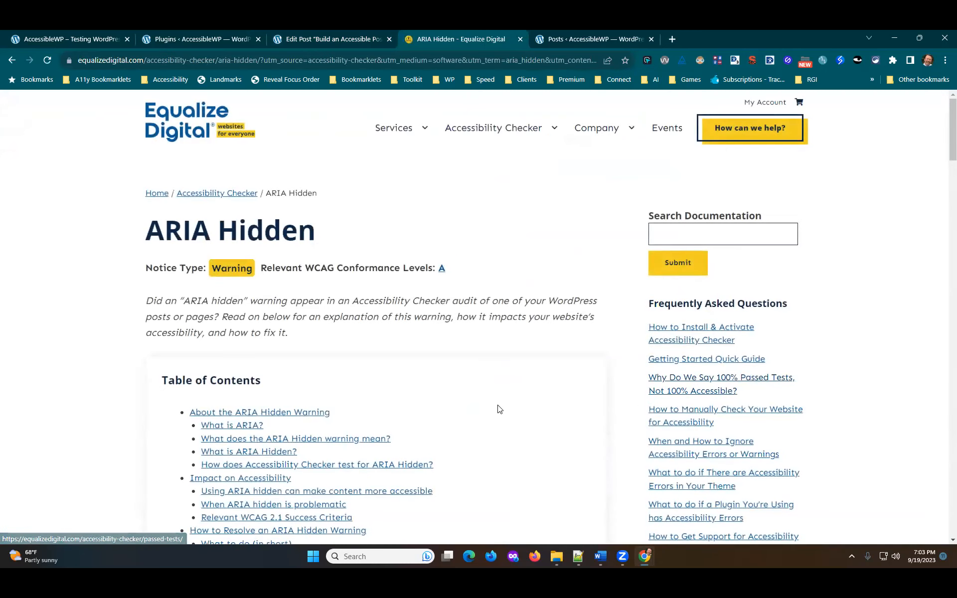
pyautogui.scroll(-1, 500, 408)
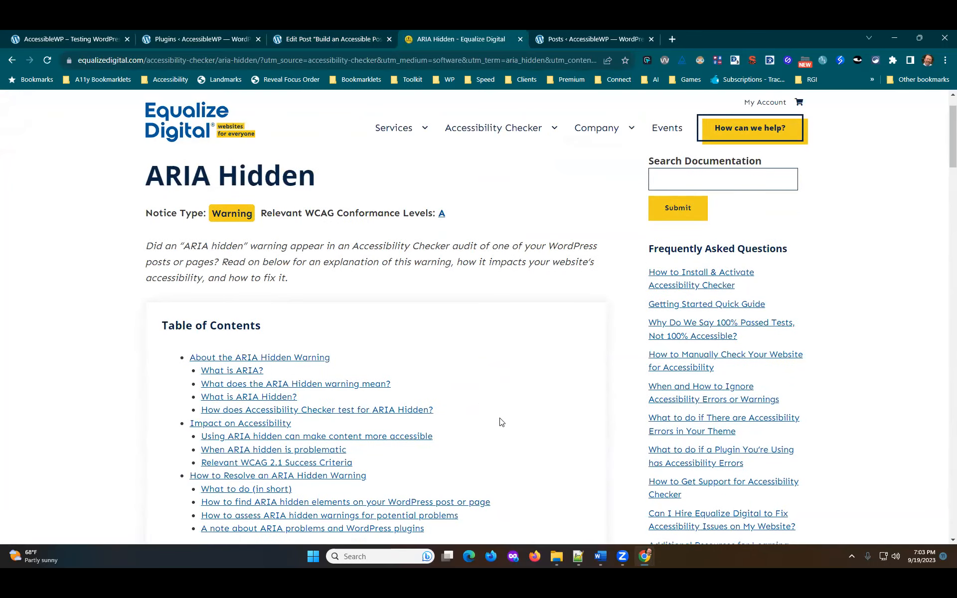
pyautogui.scroll(-13, 500, 422)
pyautogui.scroll(-6, 501, 423)
pyautogui.scroll(5, 501, 420)
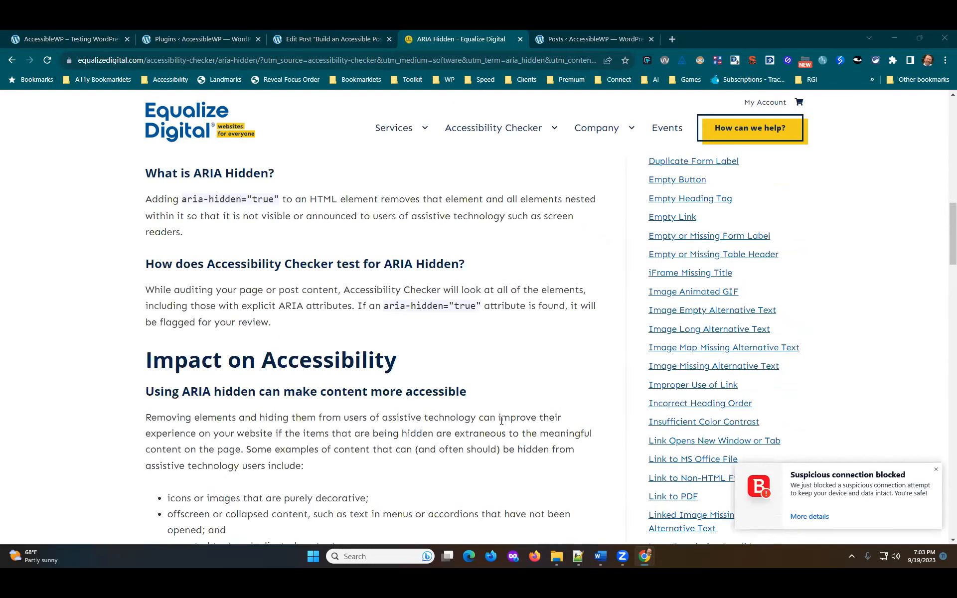
pyautogui.scroll(4, 500, 422)
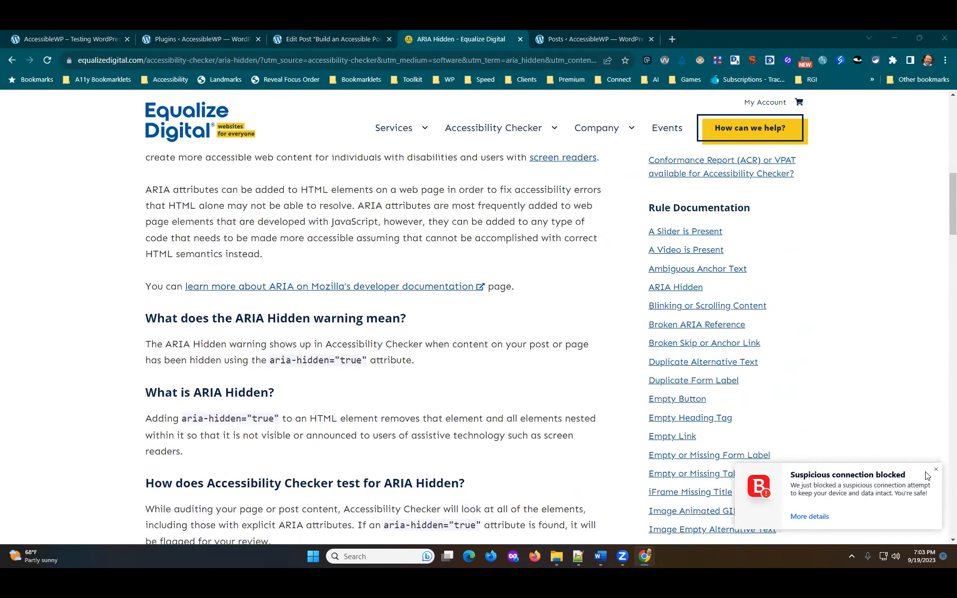
pyautogui.click(935, 470)
pyautogui.click(12, 61)
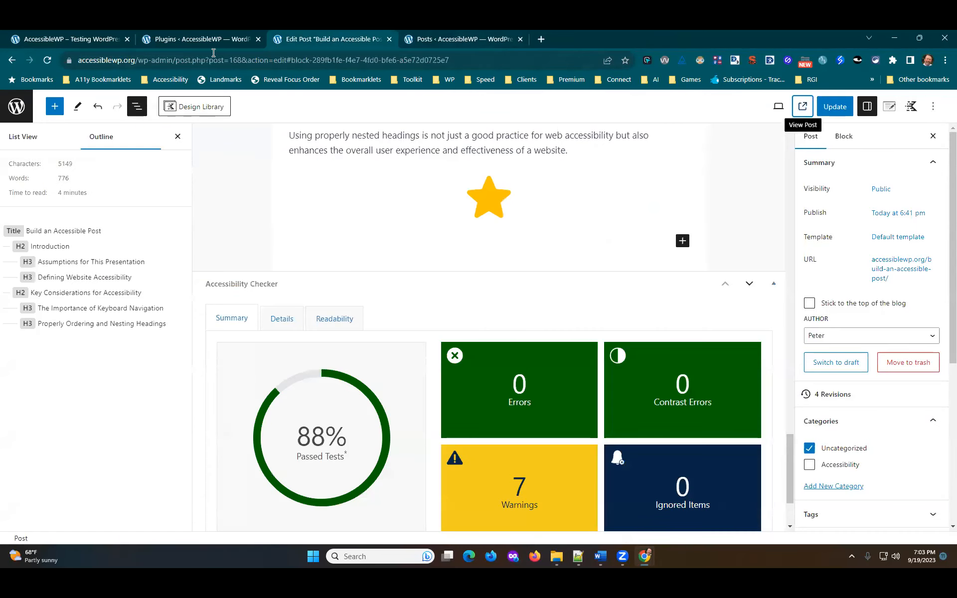
# Paste the prepared Recommended Plugins section, including its table and red prohibition-sign image, below the star image
pyautogui.scroll(3, 487, 297)
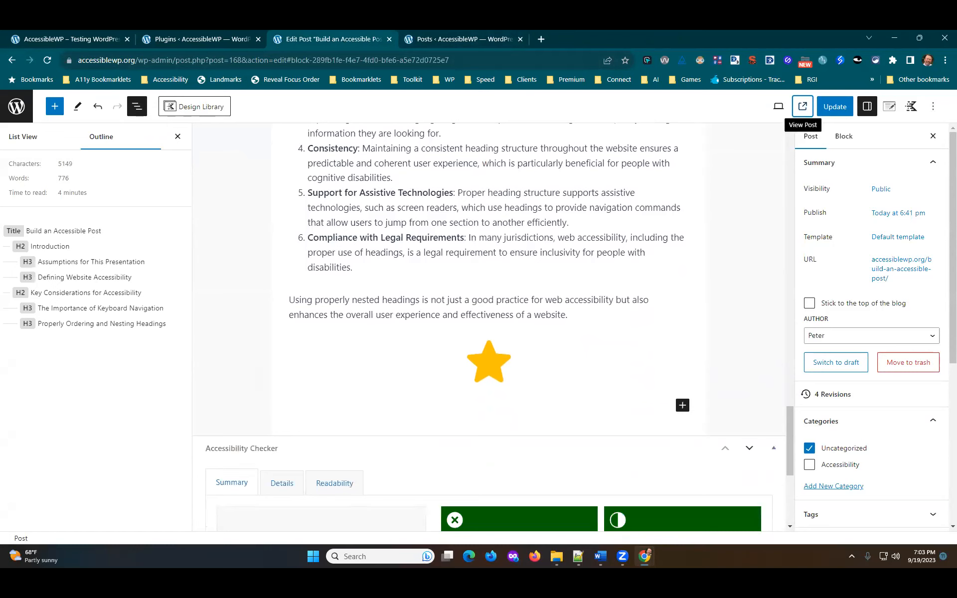
pyautogui.hotkey('alt', 'Tab')
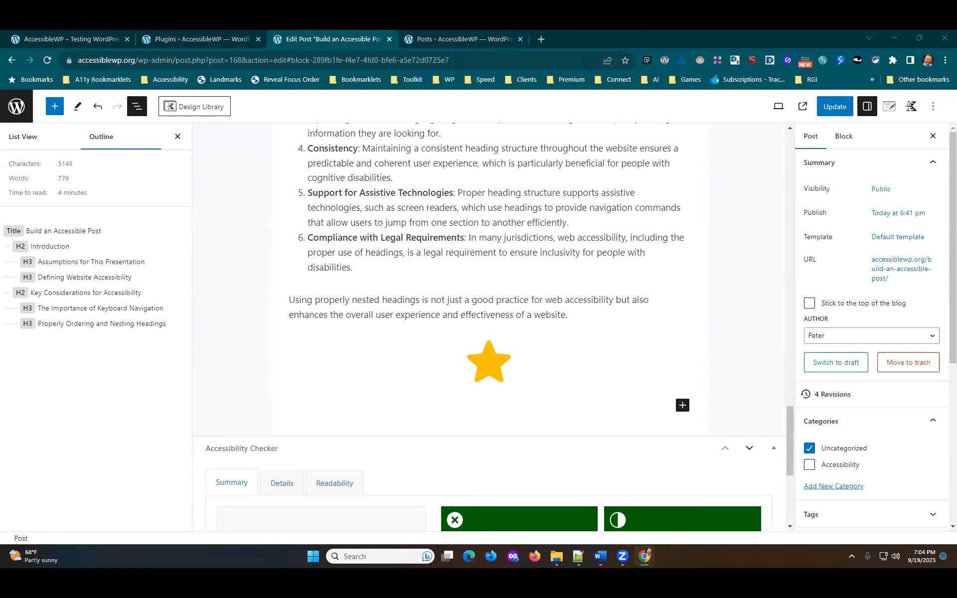
pyautogui.click(670, 406)
pyautogui.hotkey('ctrl', 'v')
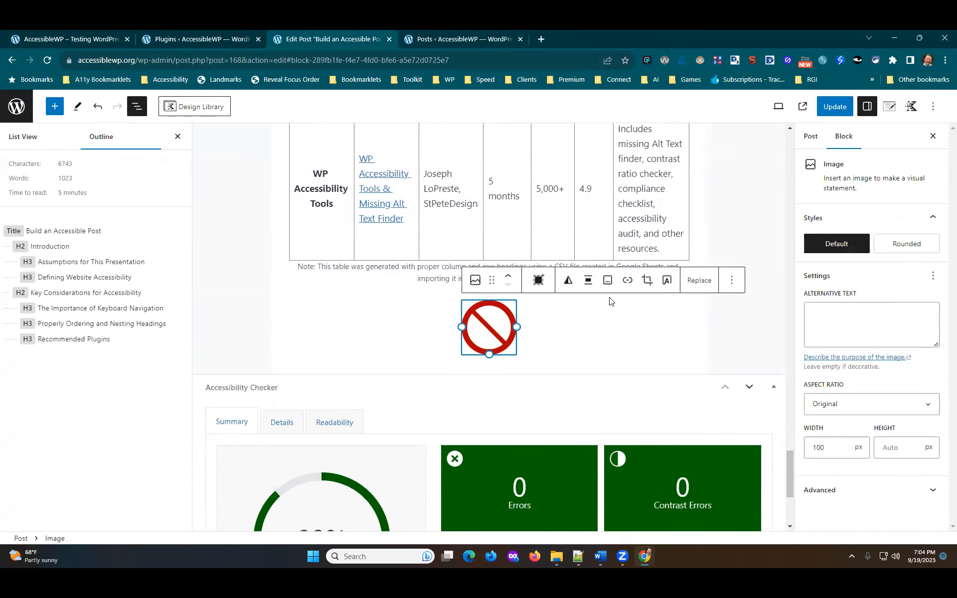
pyautogui.scroll(5, 668, 292)
pyautogui.scroll(4, 733, 349)
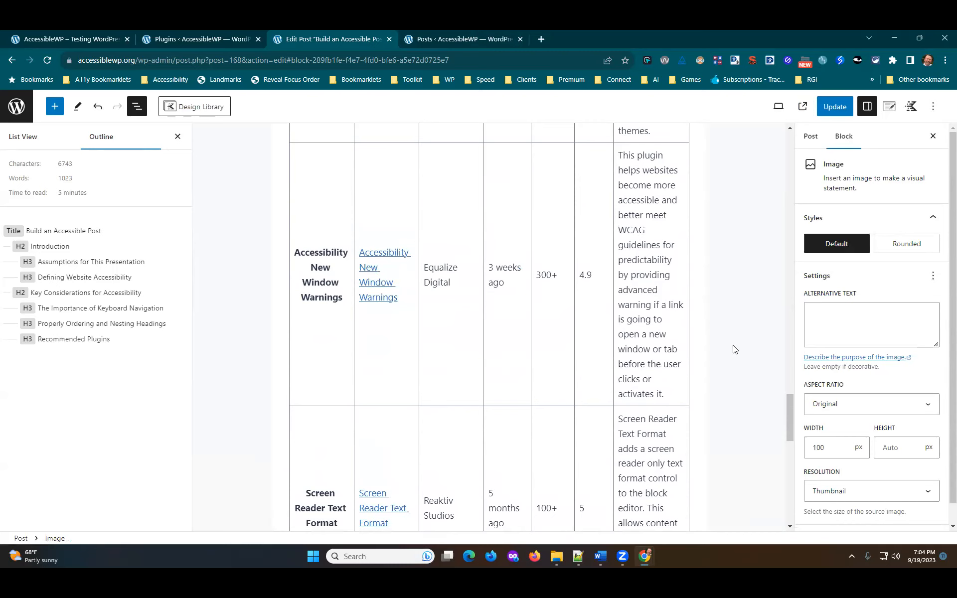
pyautogui.scroll(10, 644, 264)
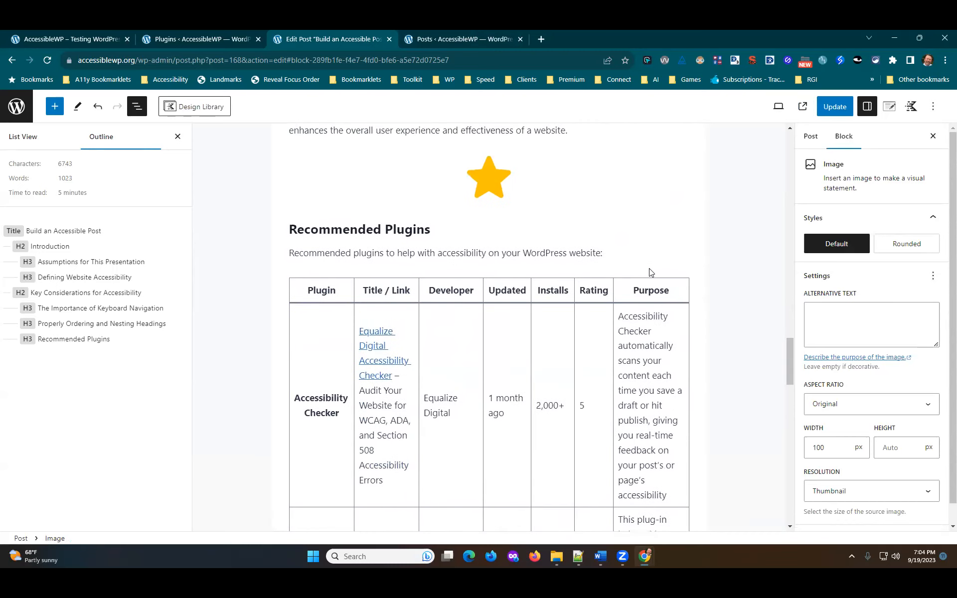
# Select the Recommended Plugins table and examine its header section setting, column headings, and row headings
pyautogui.click(514, 357)
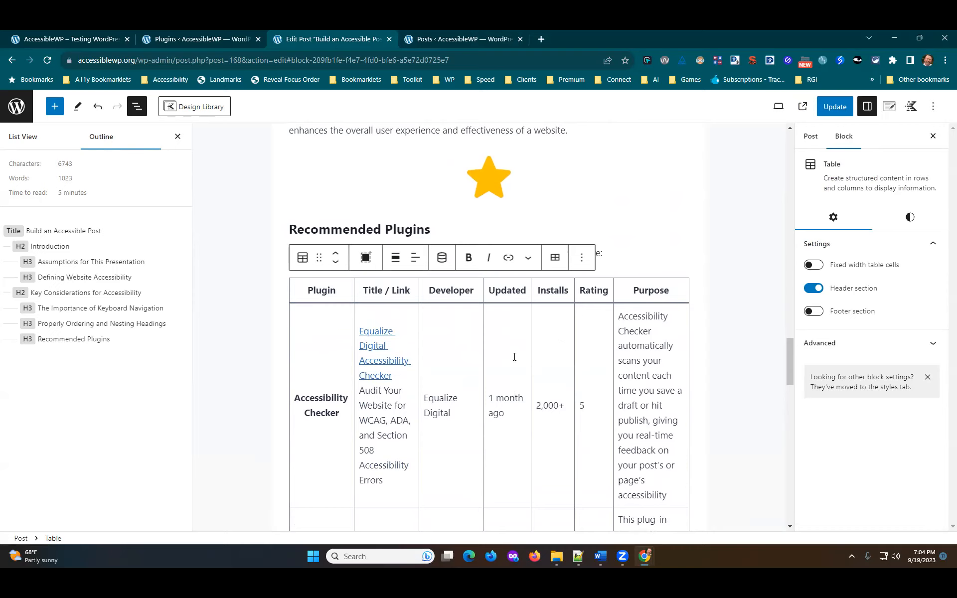
pyautogui.click(515, 357)
pyautogui.click(318, 402)
pyautogui.scroll(-10, 718, 364)
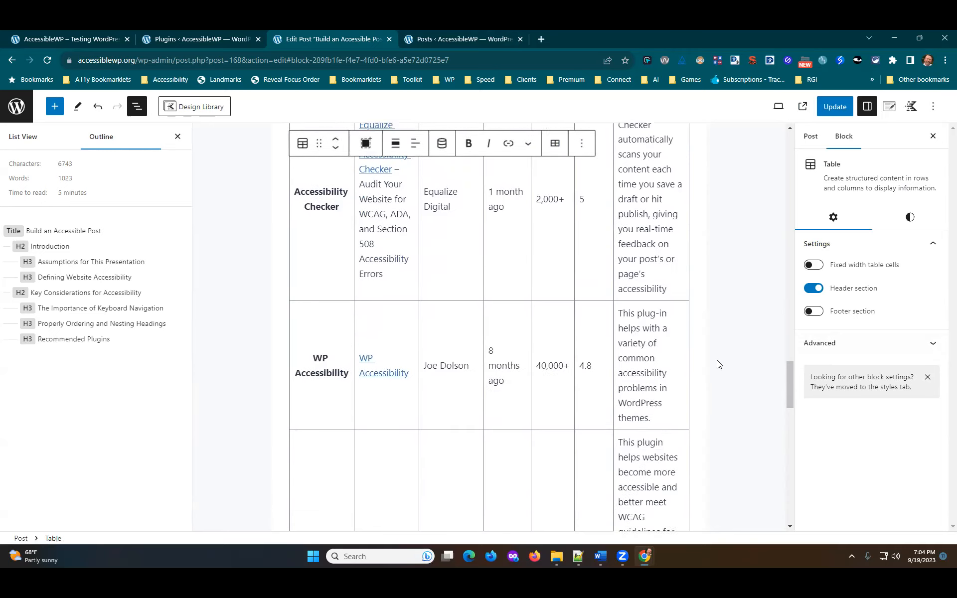
pyautogui.scroll(7, 718, 364)
pyautogui.scroll(4, 354, 314)
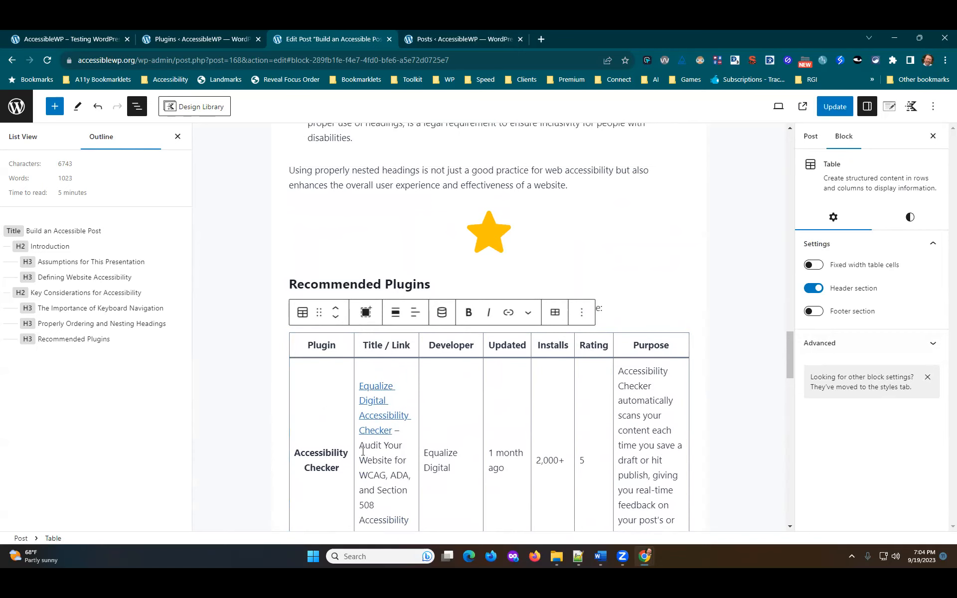
# Review the plugin entries in the table down to the caption note and back to the section heading
pyautogui.scroll(-2, 322, 364)
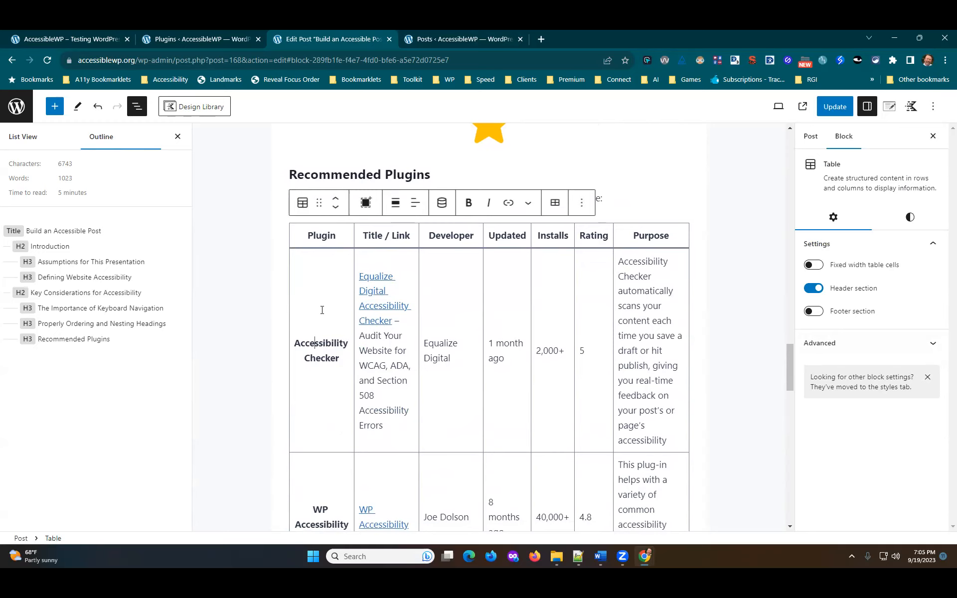
pyautogui.scroll(-1, 322, 310)
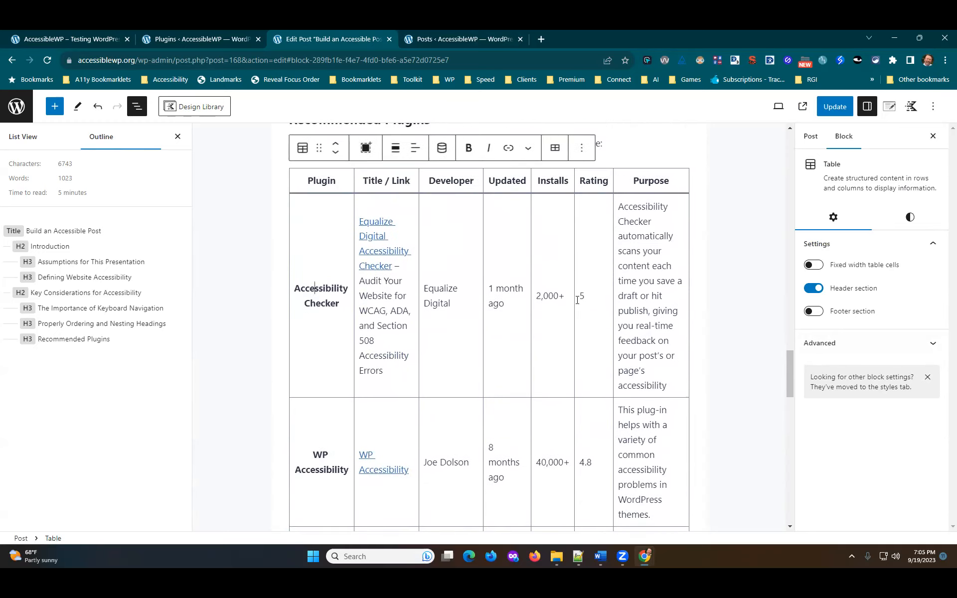
pyautogui.scroll(1, 717, 255)
pyautogui.scroll(-15, 707, 259)
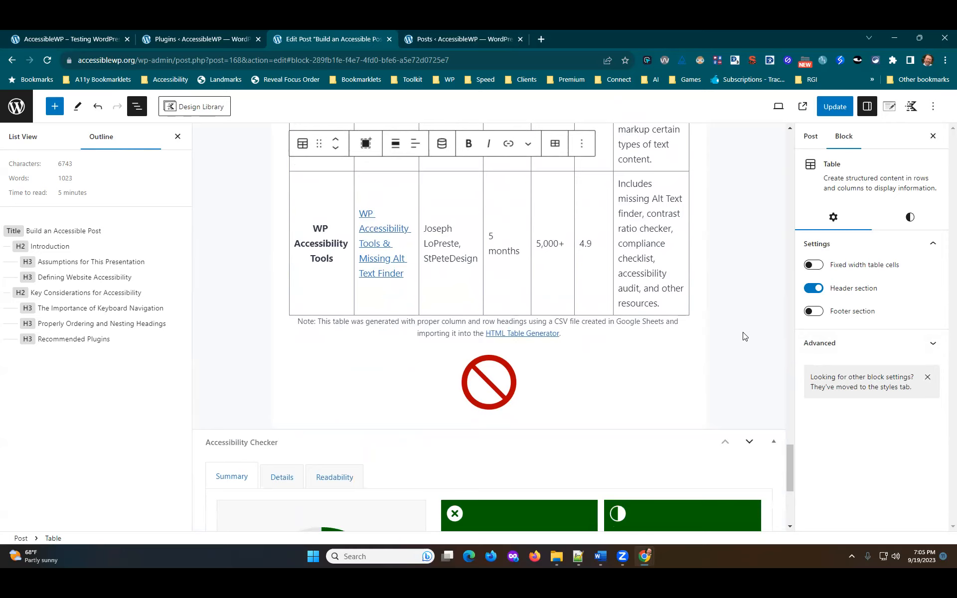
pyautogui.scroll(5, 553, 299)
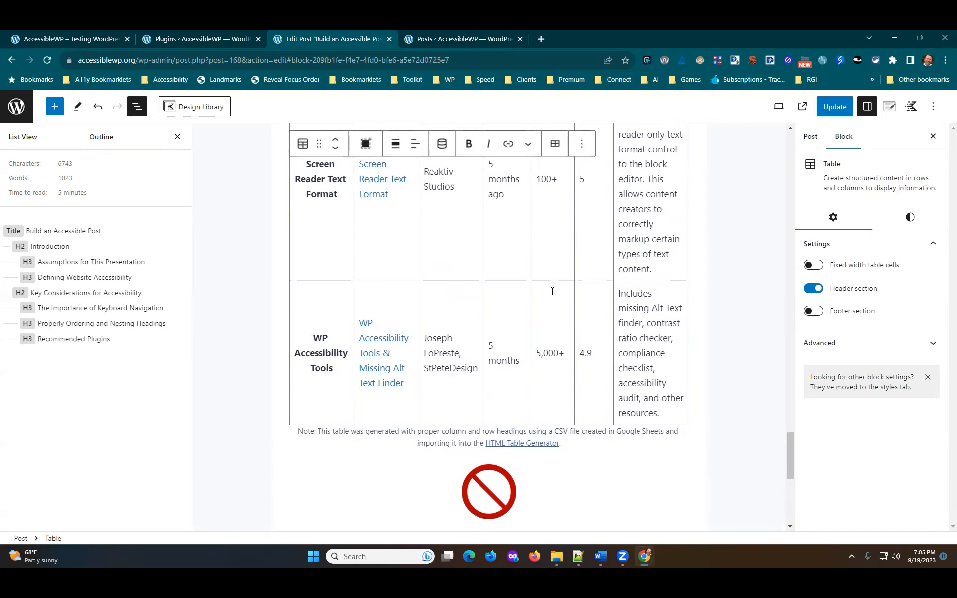
pyautogui.scroll(1, 608, 278)
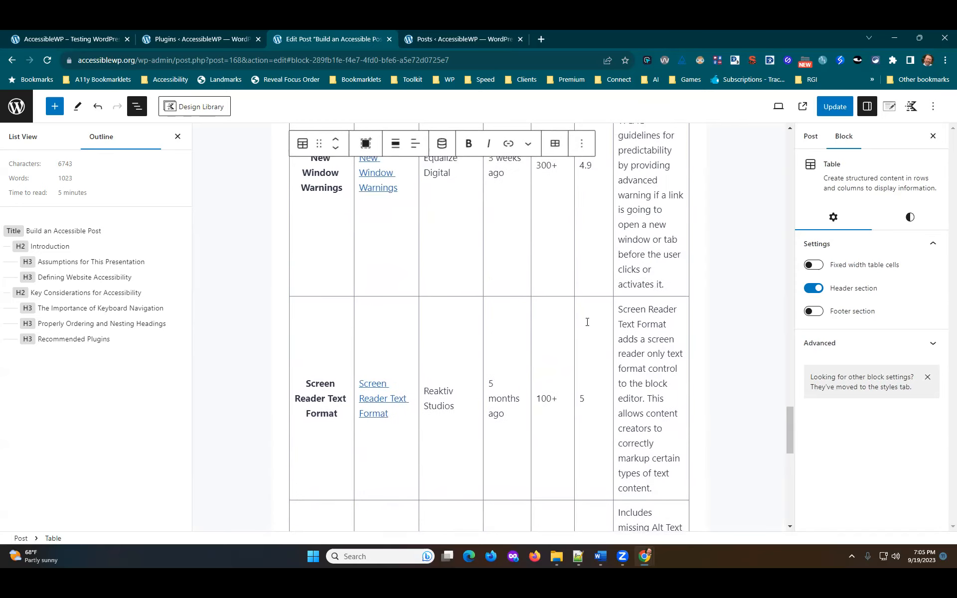
pyautogui.scroll(6, 552, 337)
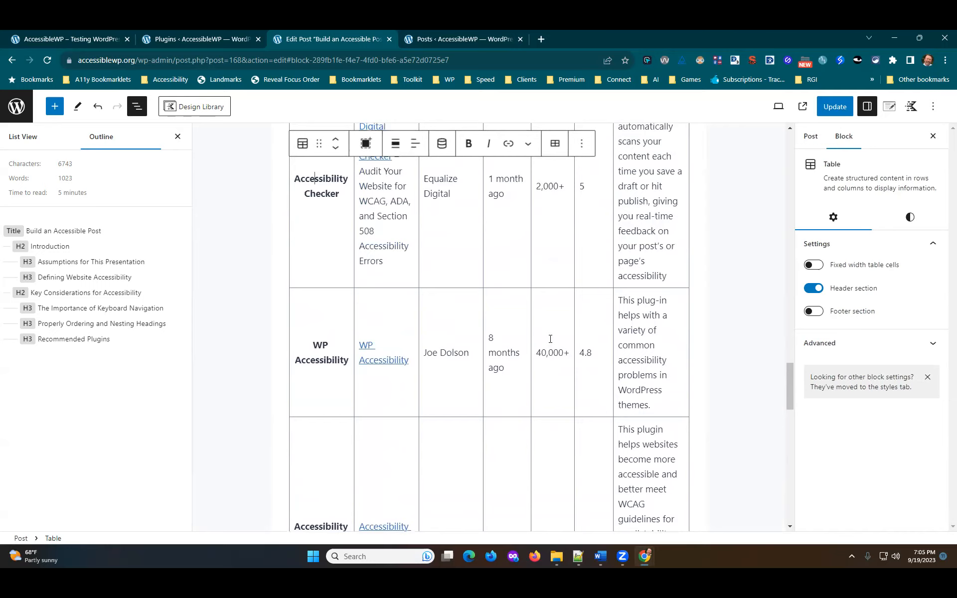
pyautogui.scroll(5, 550, 339)
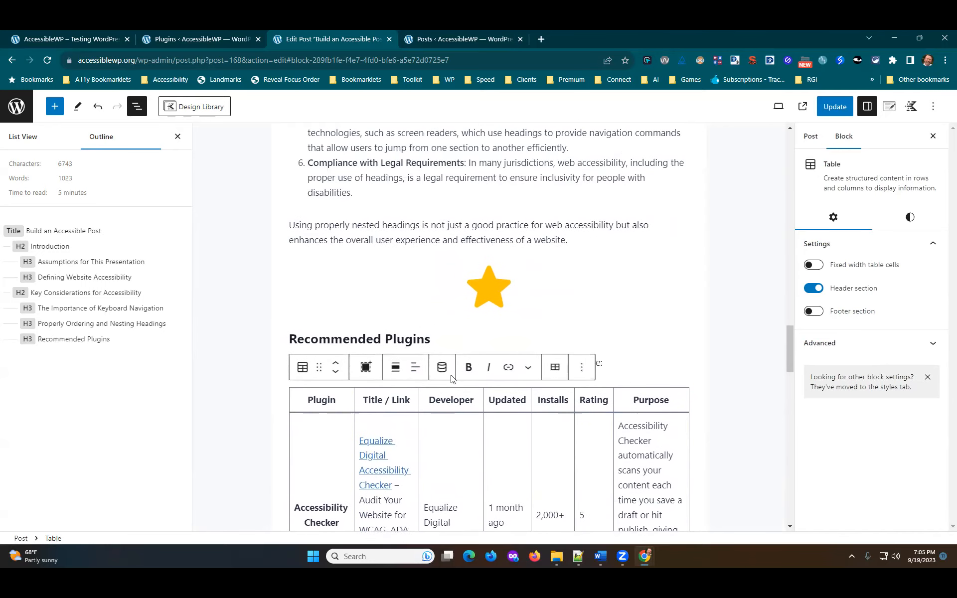
# Open the Recommended Plugins table for editing as HTML and examine its markup for column and row heading cells
pyautogui.scroll(-2, 675, 384)
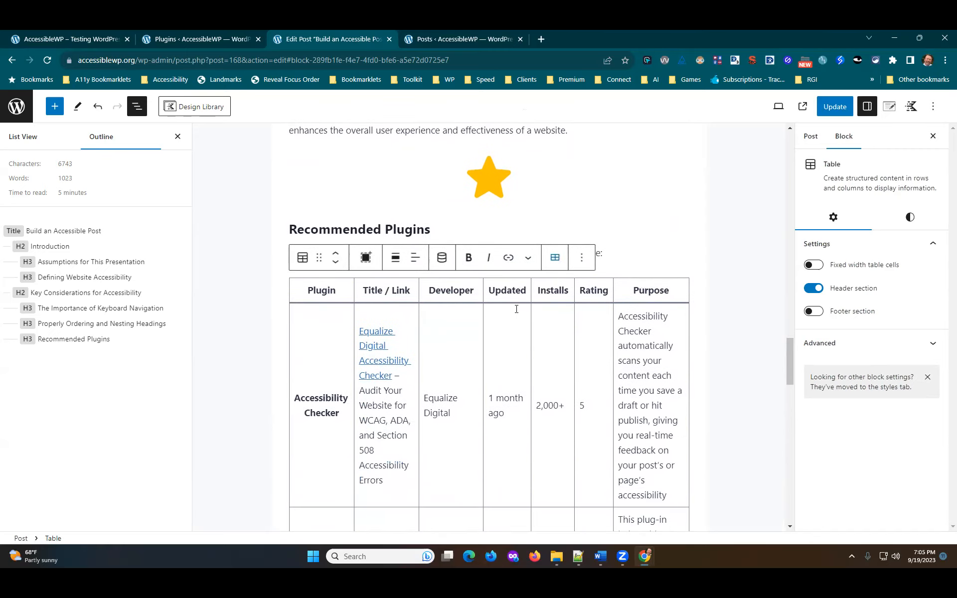
pyautogui.click(542, 344)
pyautogui.scroll(-1, 317, 433)
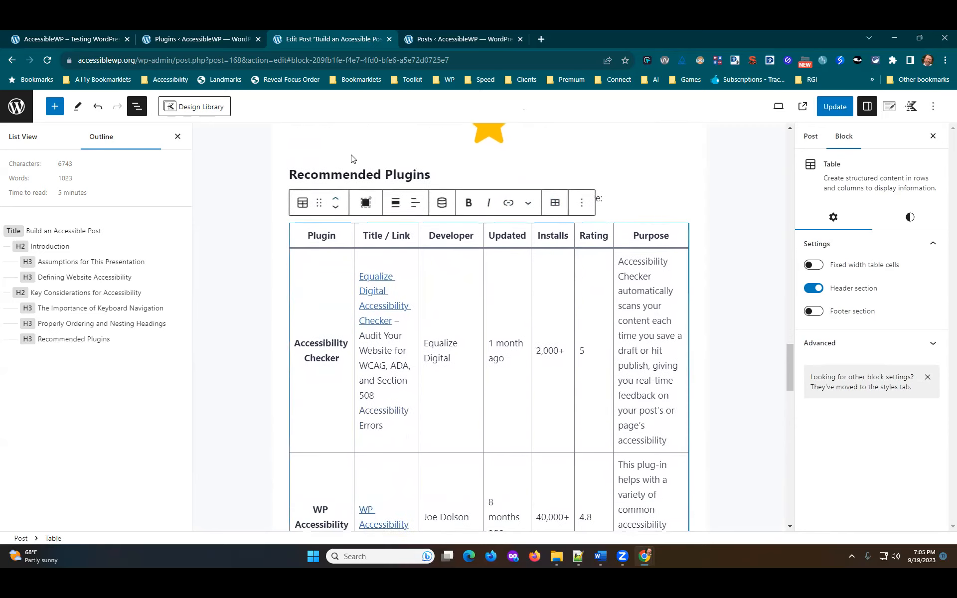
pyautogui.scroll(1, 626, 254)
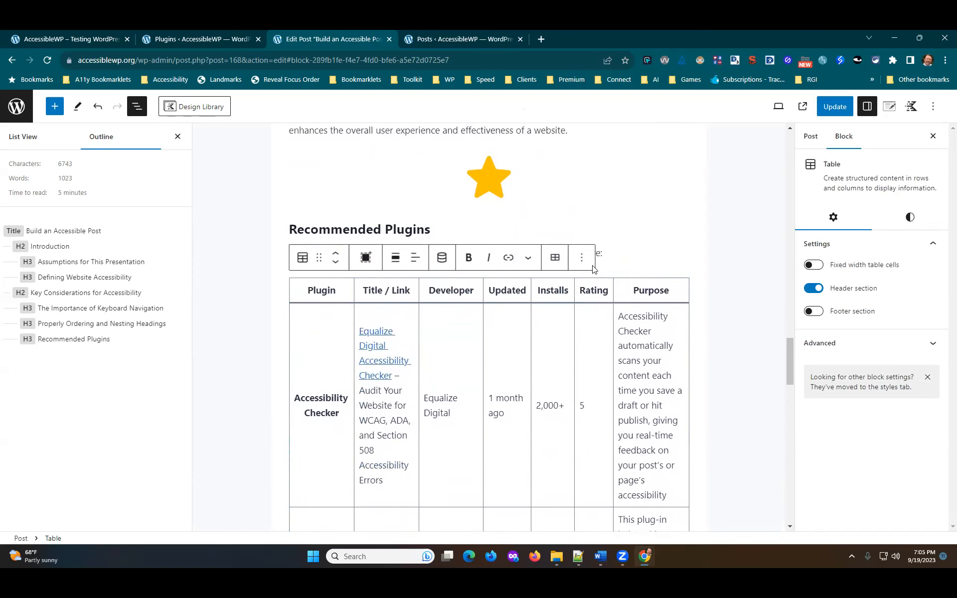
pyautogui.scroll(-2, 654, 189)
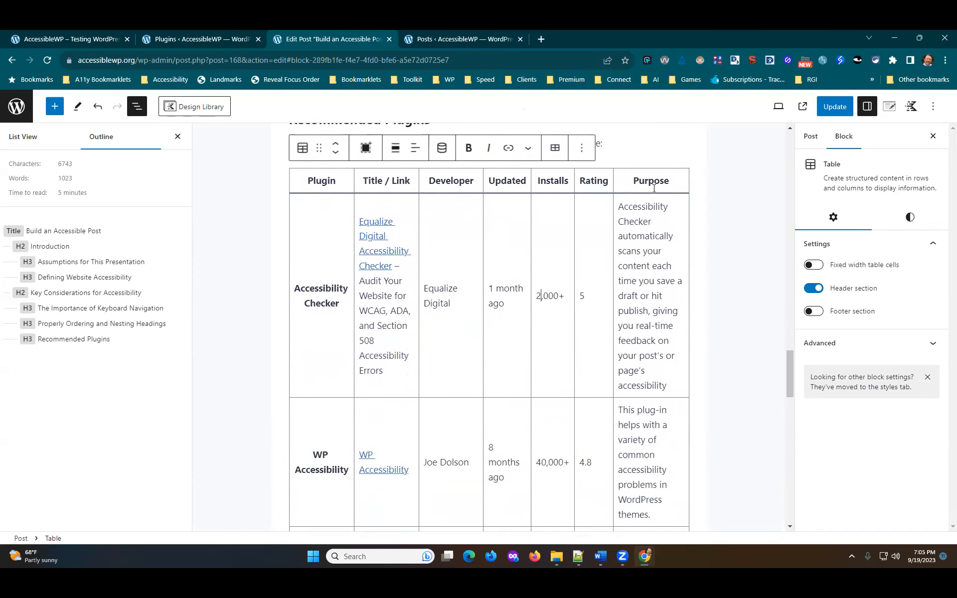
pyautogui.click(581, 147)
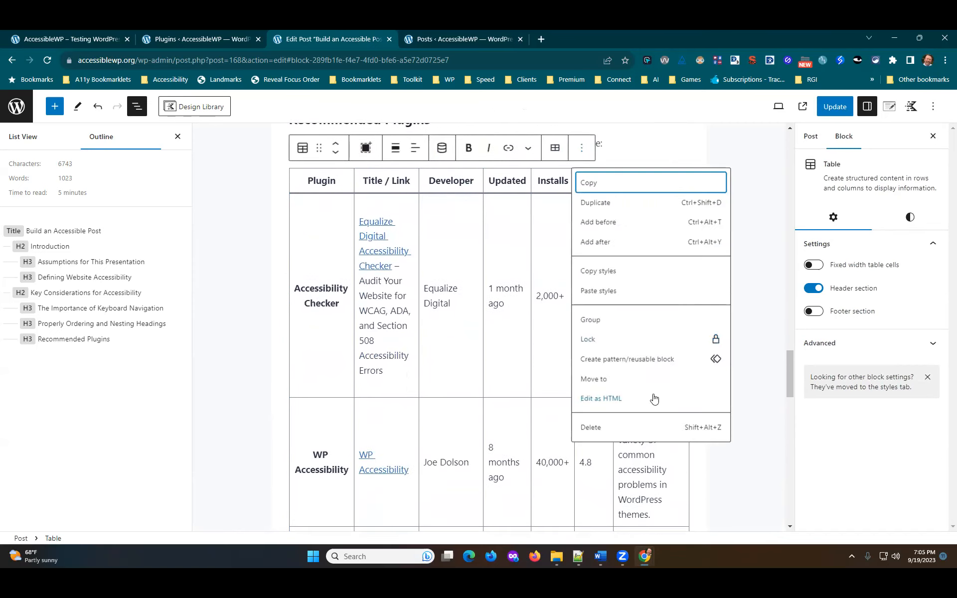
pyautogui.click(603, 397)
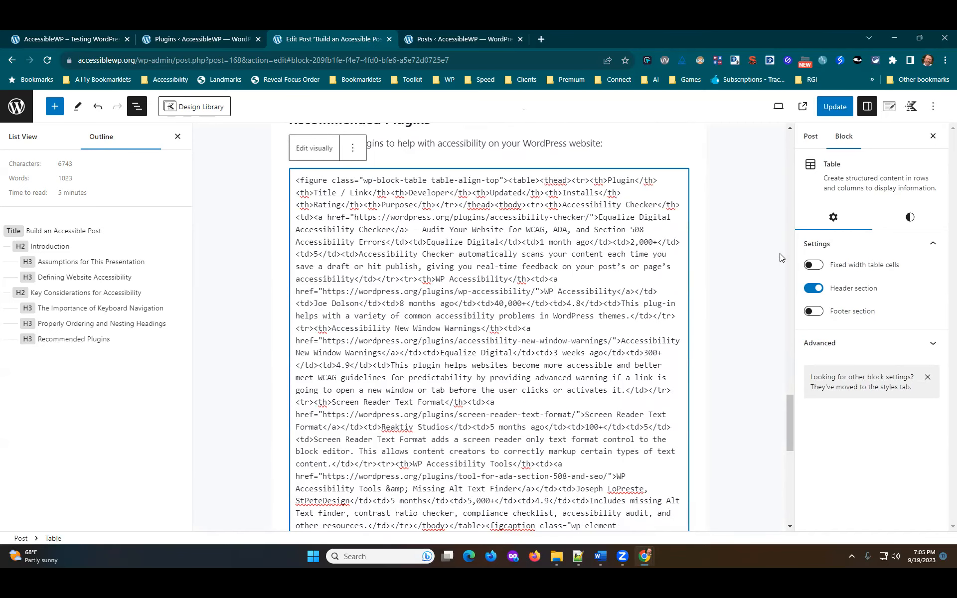
pyautogui.scroll(1, 685, 318)
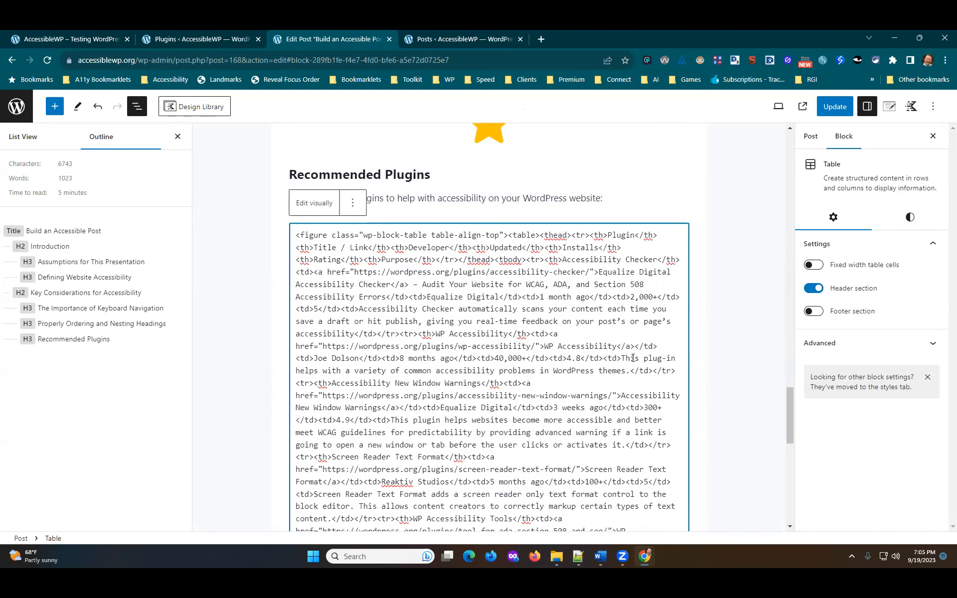
pyautogui.scroll(-2, 577, 347)
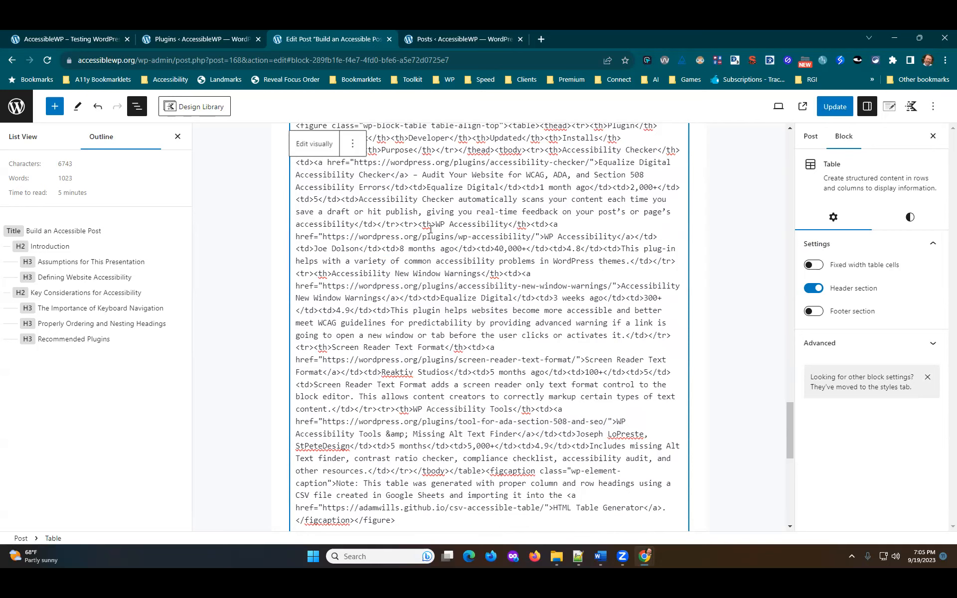
# Review the HTML of the recommended plugins table and switch the block back to visual editing
pyautogui.scroll(1, 489, 229)
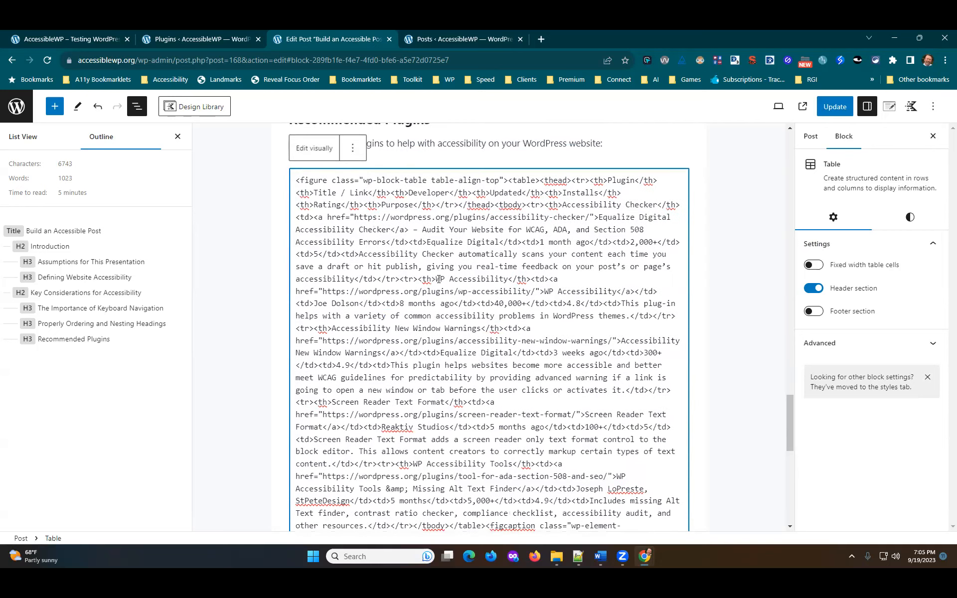
pyautogui.scroll(-1, 498, 314)
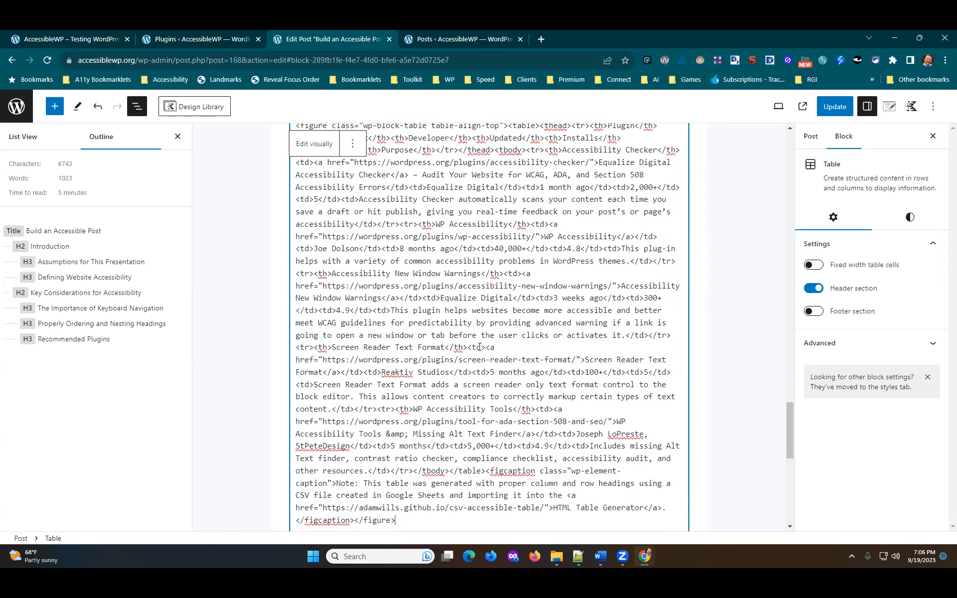
pyautogui.scroll(-2, 501, 344)
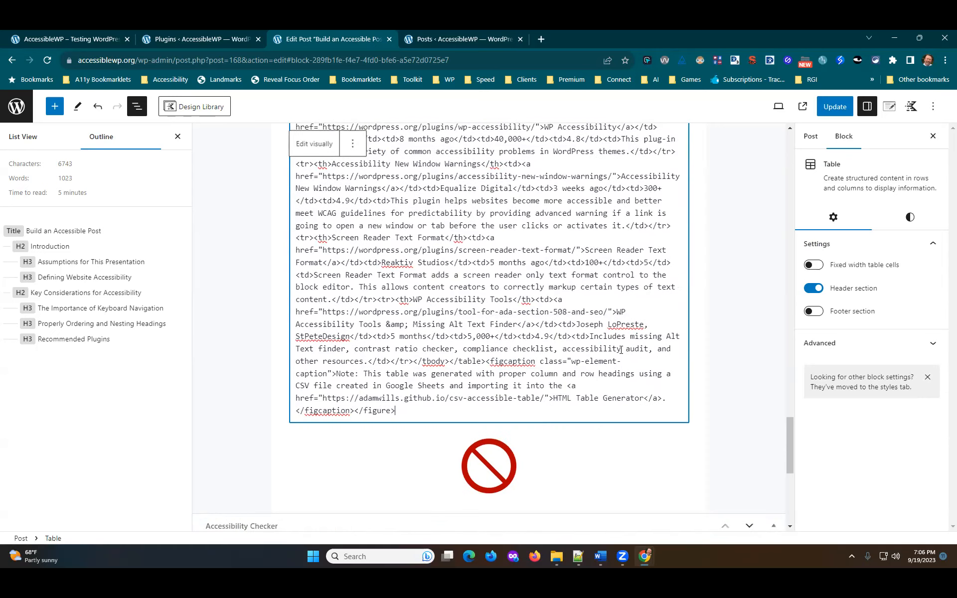
pyautogui.scroll(2, 620, 349)
pyautogui.scroll(3, 620, 349)
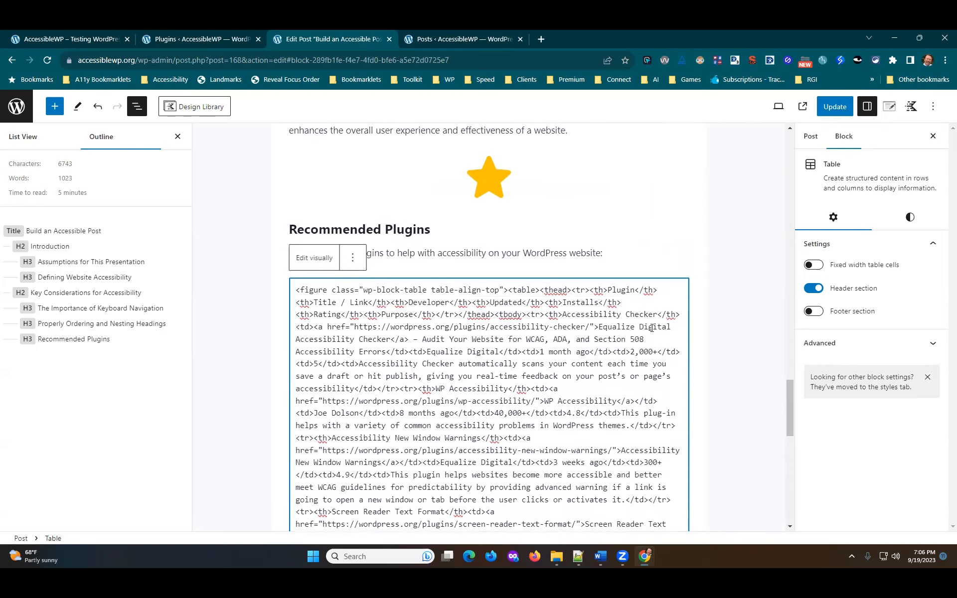
pyautogui.scroll(1, 623, 279)
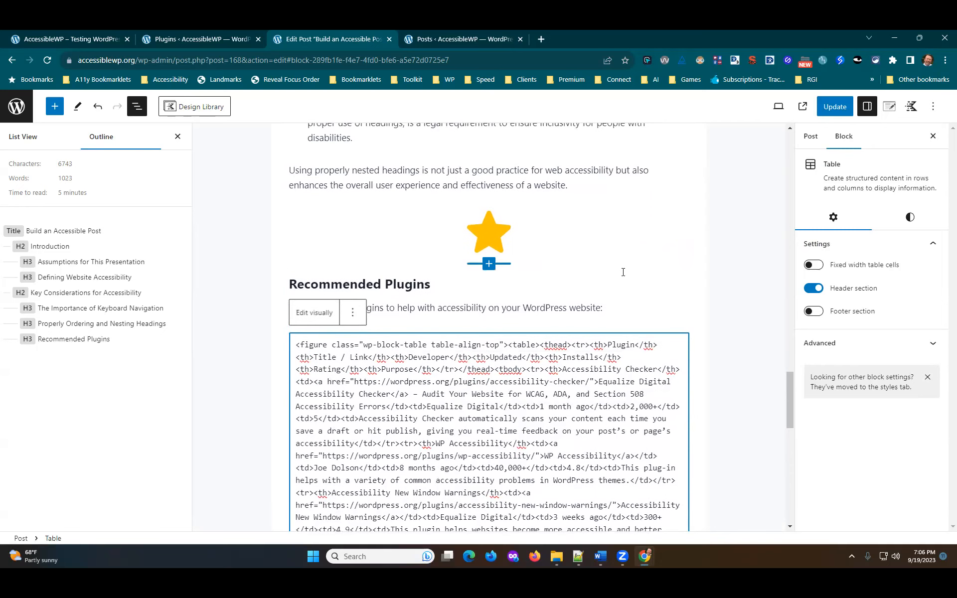
pyautogui.click(313, 313)
pyautogui.scroll(-1, 565, 378)
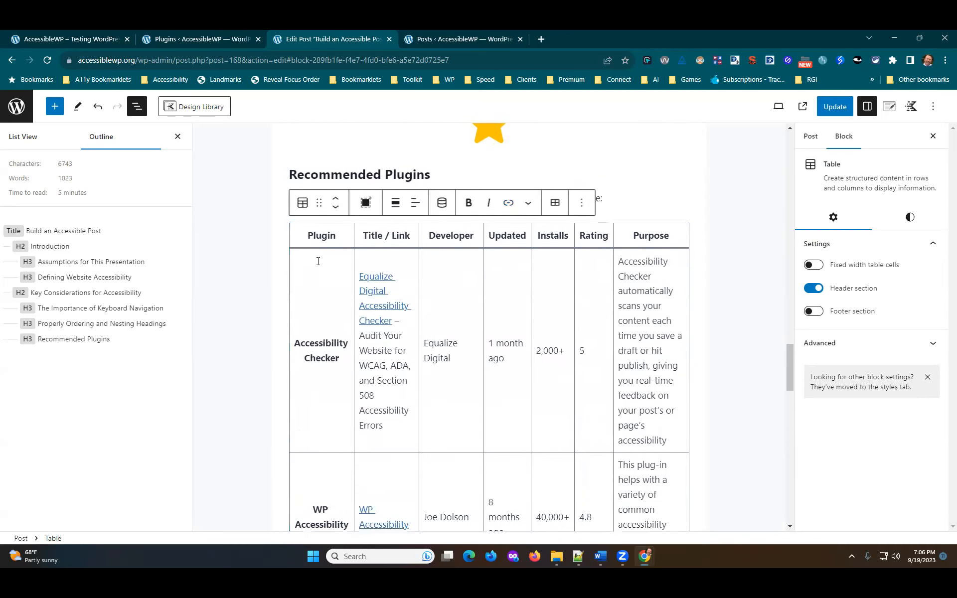
# Examine the recommended plugins table in the visual editor, from its column headings to the caption note and the image below
pyautogui.scroll(-3, 520, 379)
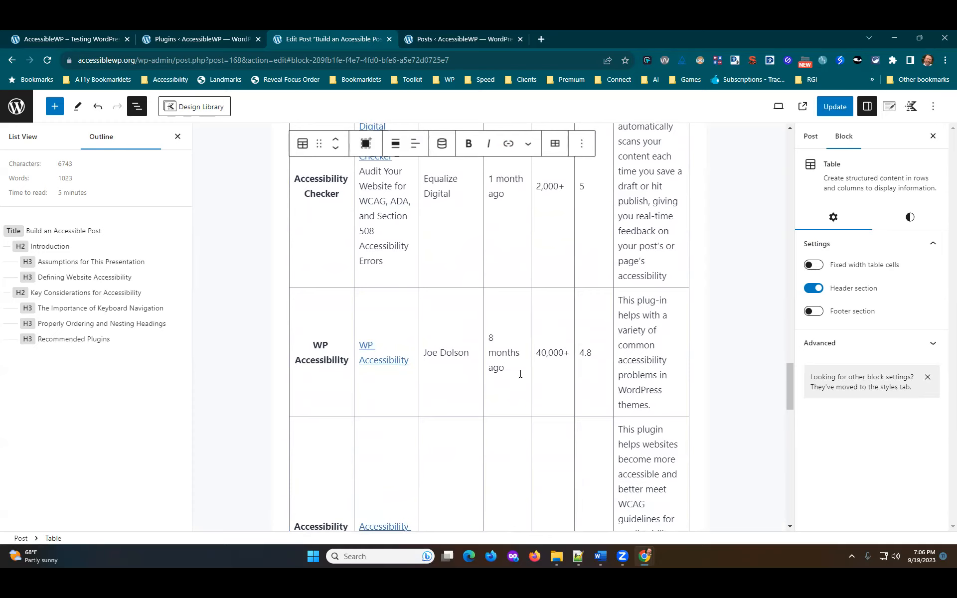
pyautogui.scroll(-10, 499, 351)
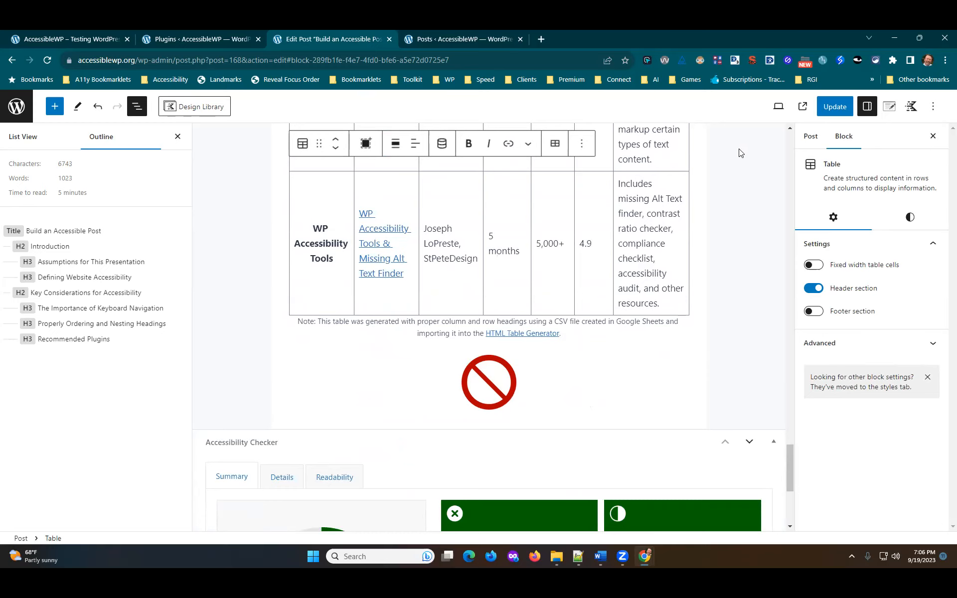
pyautogui.scroll(1, 590, 194)
pyautogui.scroll(4, 695, 178)
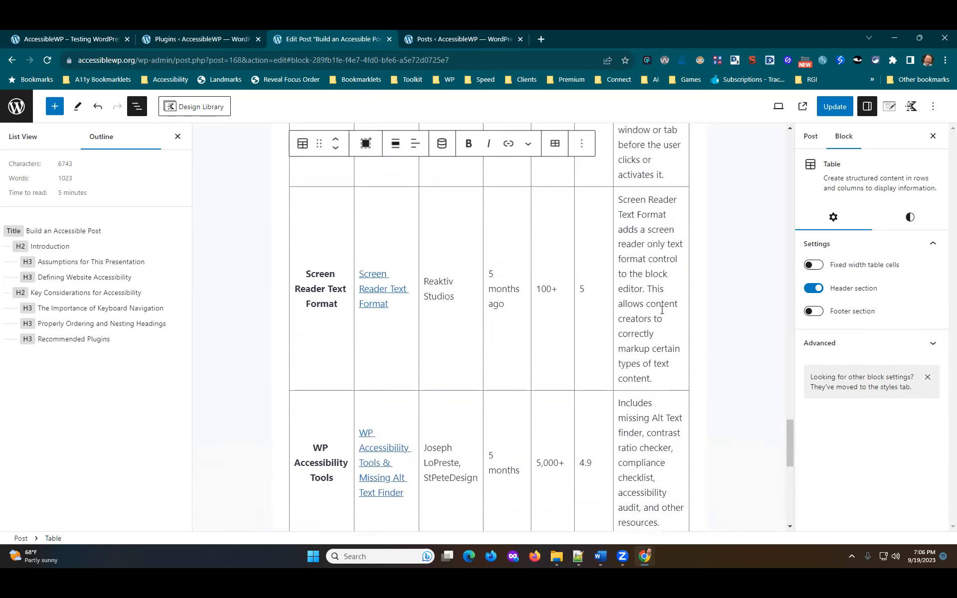
pyautogui.scroll(3, 662, 310)
pyautogui.scroll(6, 529, 284)
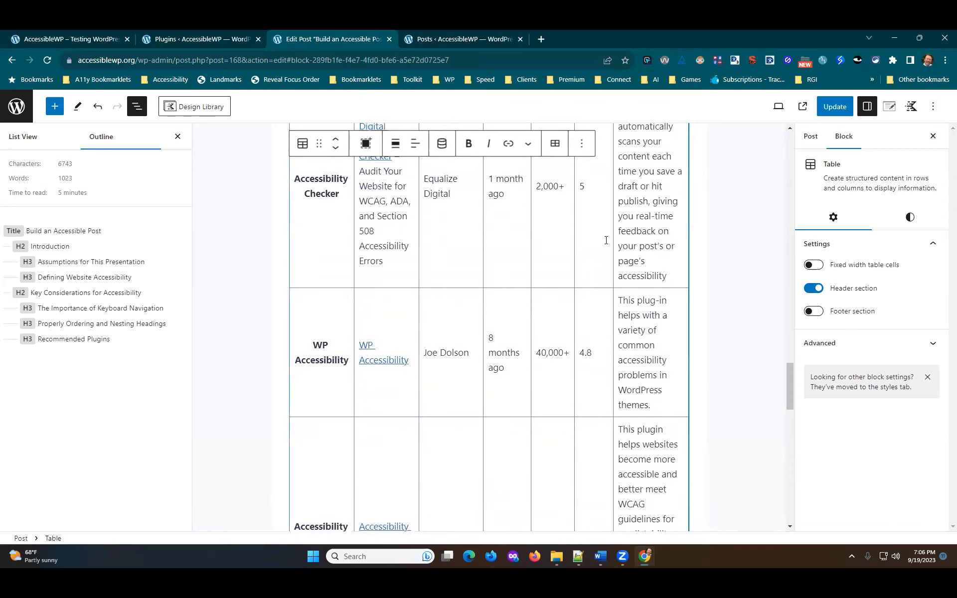
pyautogui.scroll(10, 606, 240)
pyautogui.scroll(-2, 411, 435)
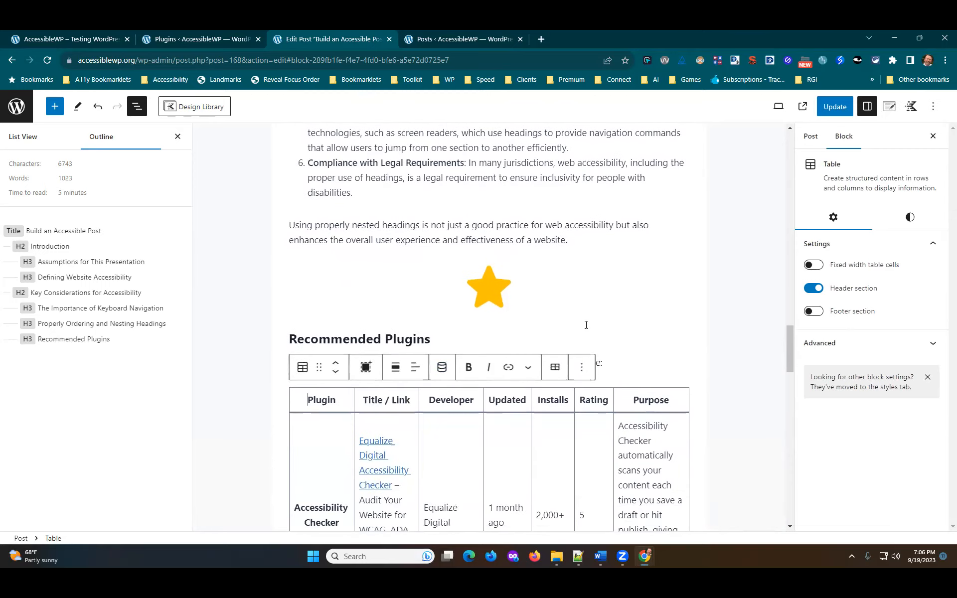
pyautogui.scroll(-10, 624, 421)
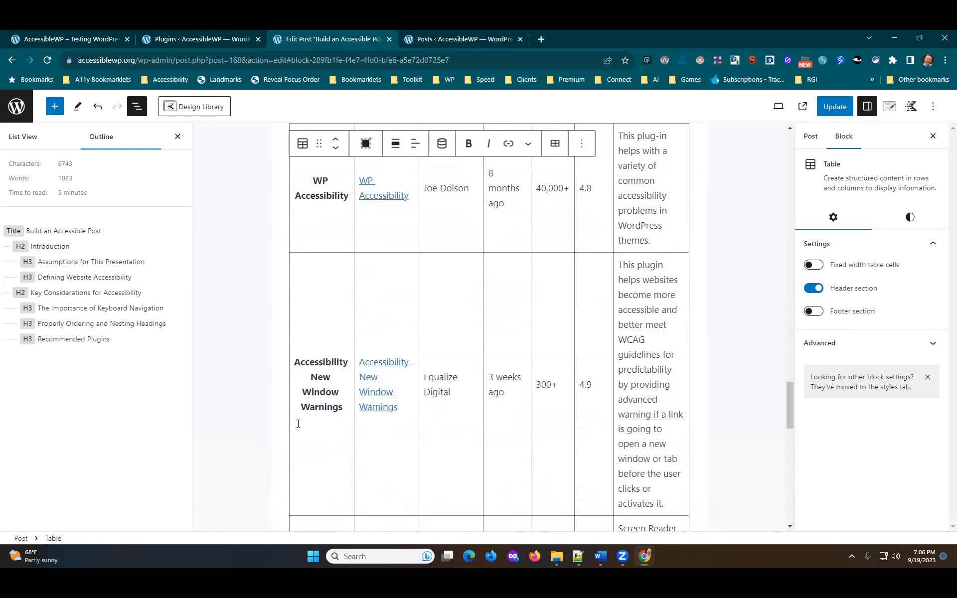
pyautogui.scroll(-10, 358, 310)
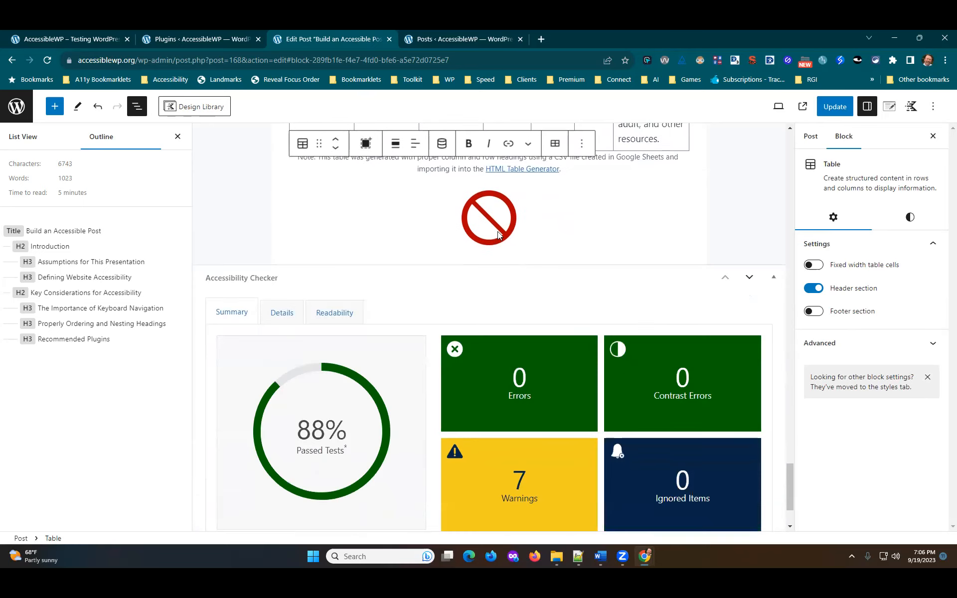
# Select the prohibition sign image below the table and update the post
pyautogui.scroll(1, 496, 232)
pyautogui.click(496, 234)
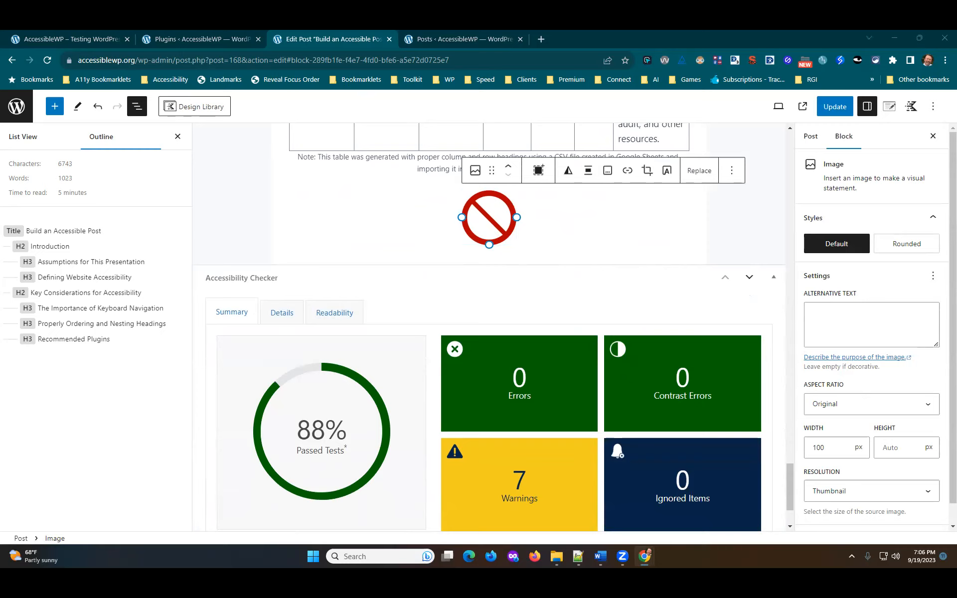
pyautogui.scroll(10, 566, 284)
pyautogui.scroll(3, 565, 220)
pyautogui.click(836, 105)
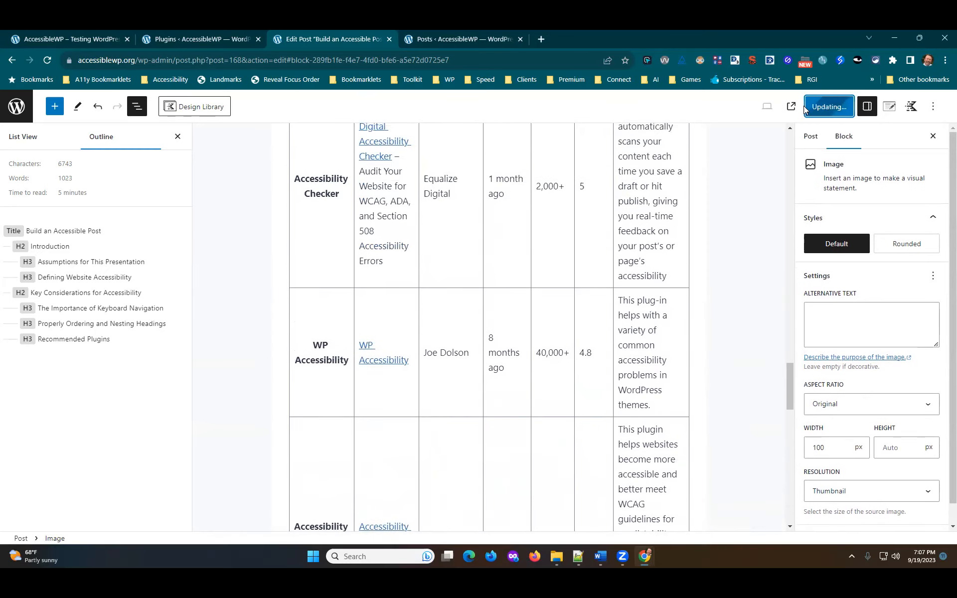
# View the published post in a new tab and examine the layout, headings and rows of the Recommended Plugins table
pyautogui.click(791, 107)
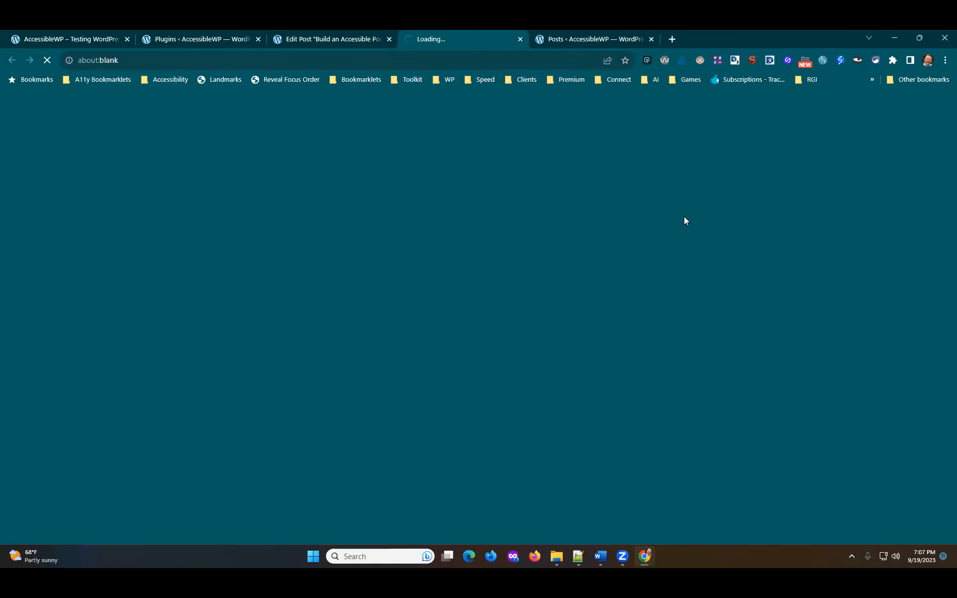
pyautogui.scroll(-3, 597, 260)
pyautogui.scroll(-20, 597, 260)
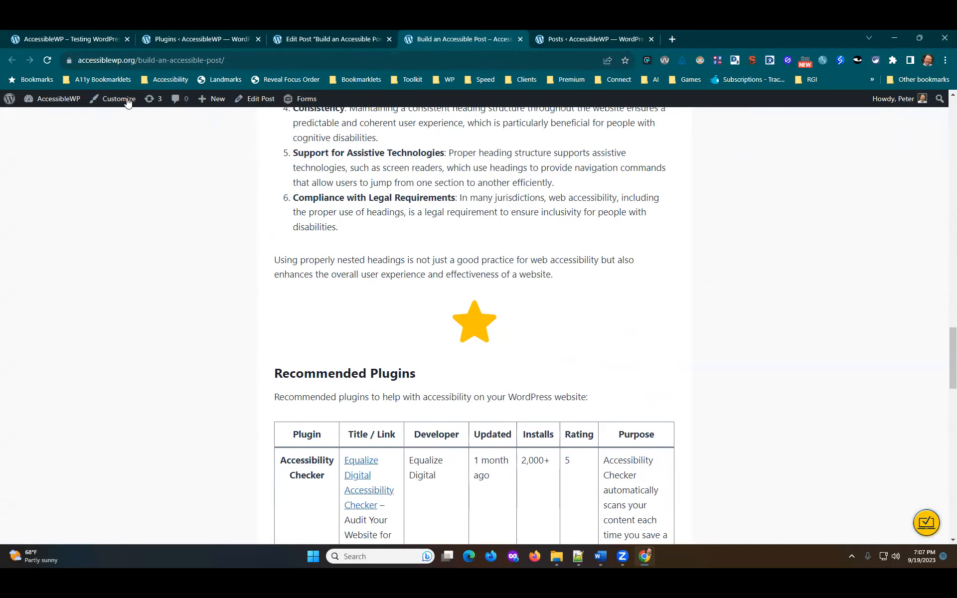
pyautogui.scroll(-9, 583, 312)
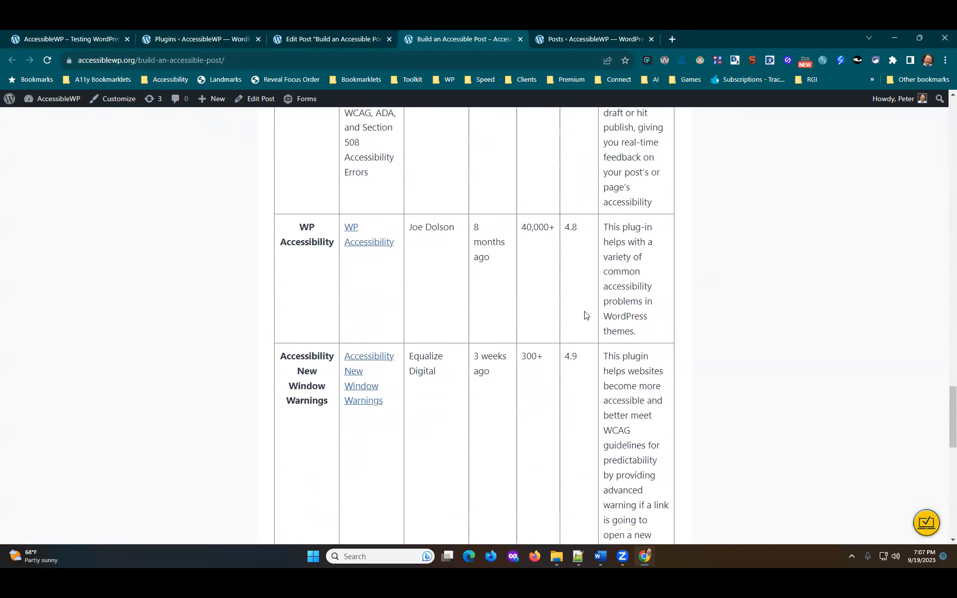
pyautogui.scroll(-2, 738, 361)
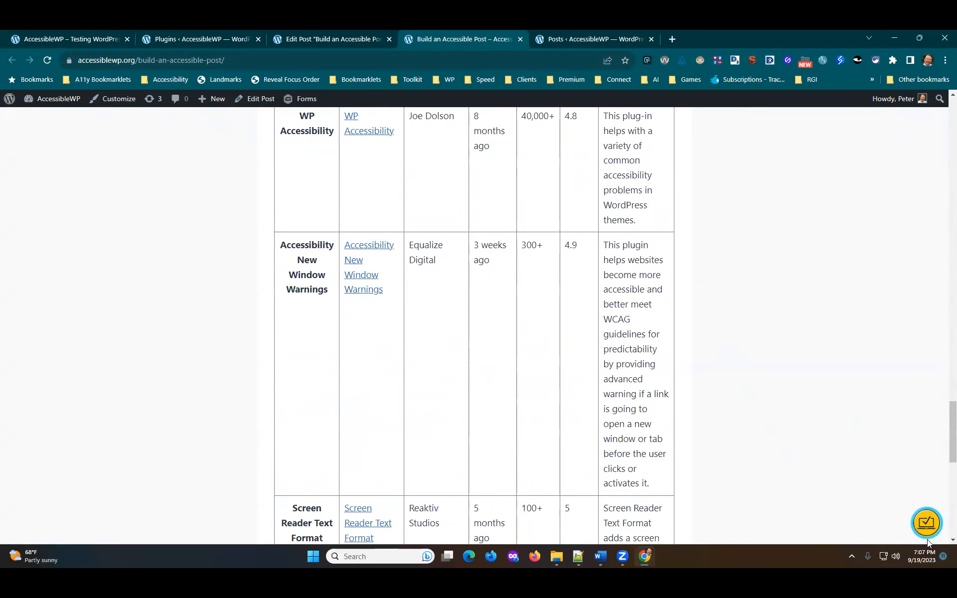
pyautogui.scroll(-10, 715, 482)
pyautogui.scroll(8, 715, 482)
pyautogui.scroll(12, 404, 322)
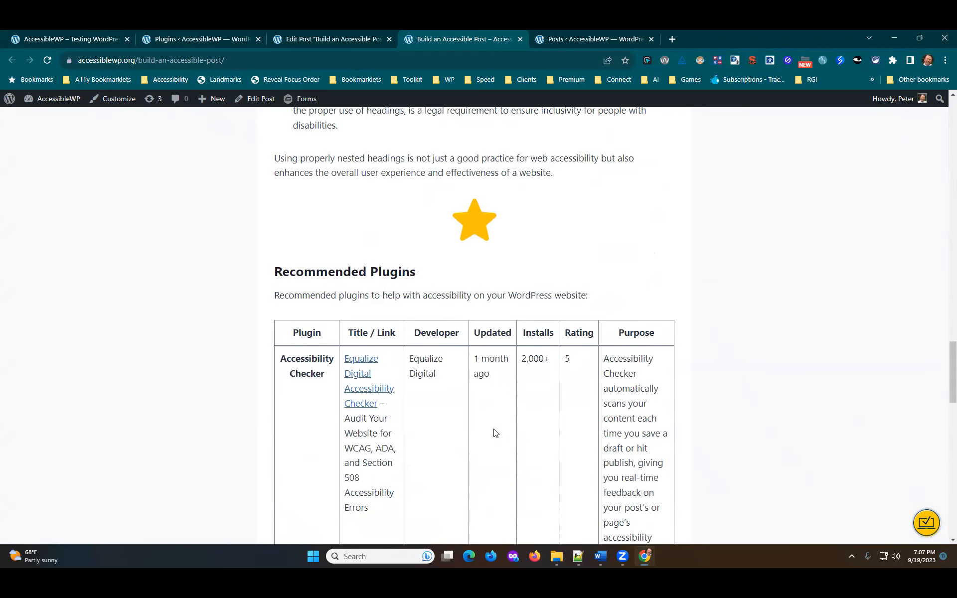
pyautogui.scroll(-2, 495, 432)
pyautogui.scroll(-3, 435, 368)
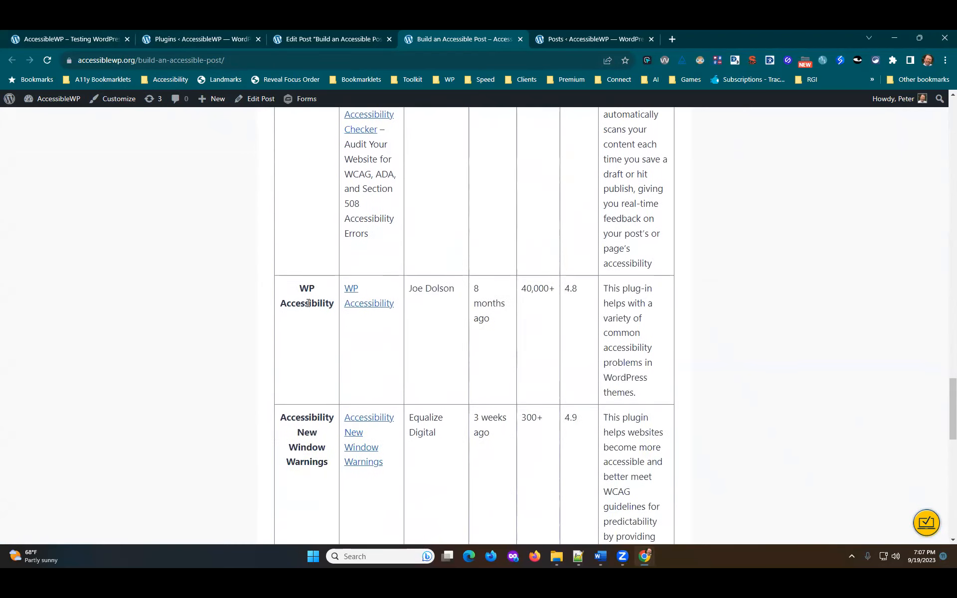
pyautogui.scroll(-4, 336, 342)
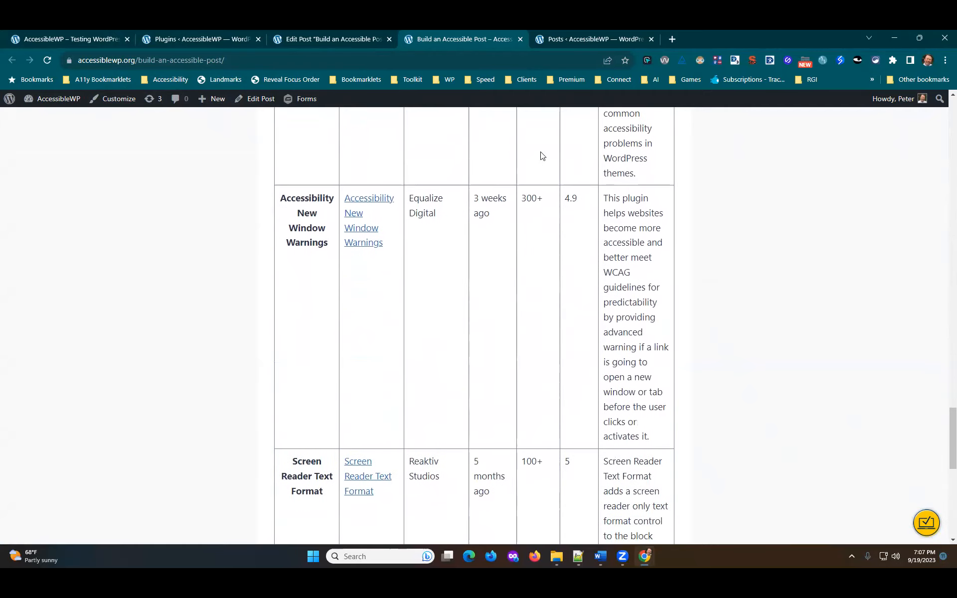
pyautogui.scroll(18, 682, 261)
pyautogui.scroll(-17, 681, 261)
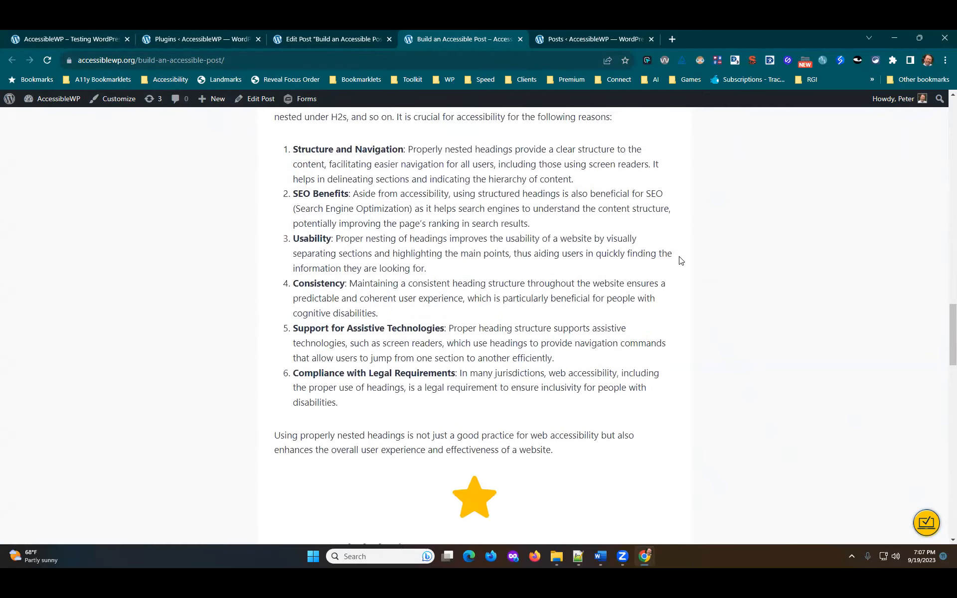
pyautogui.scroll(-10, 681, 261)
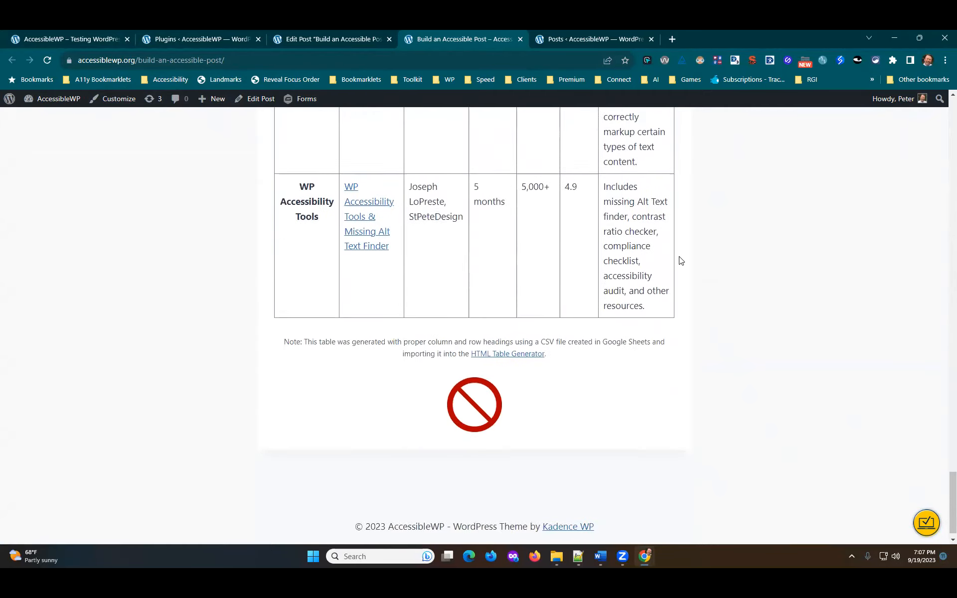
# Return to the post editor and collapse the Accessibility Checker section below the content
pyautogui.click(338, 41)
pyautogui.scroll(-12, 499, 281)
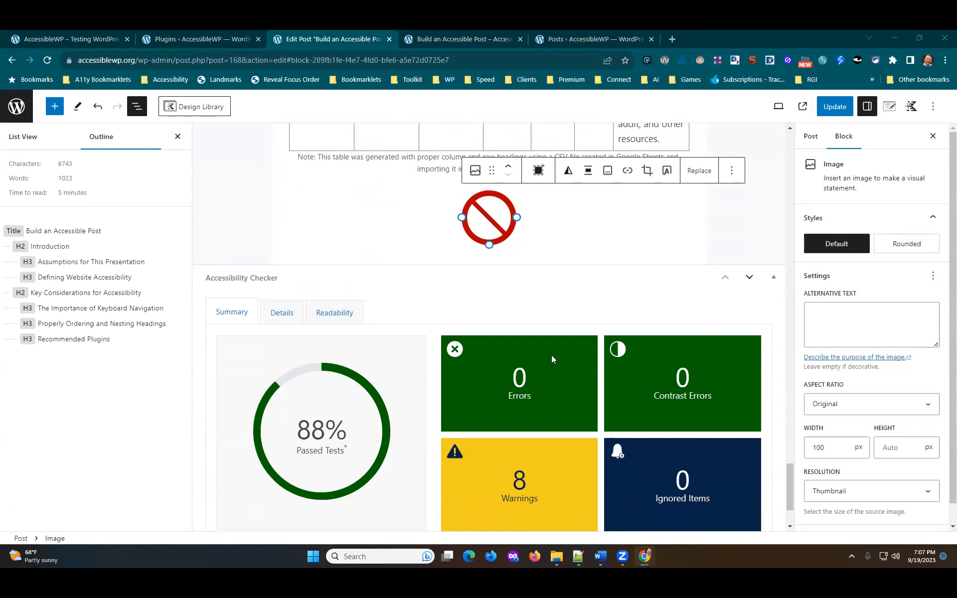
pyautogui.scroll(-2, 552, 356)
pyautogui.scroll(7, 597, 349)
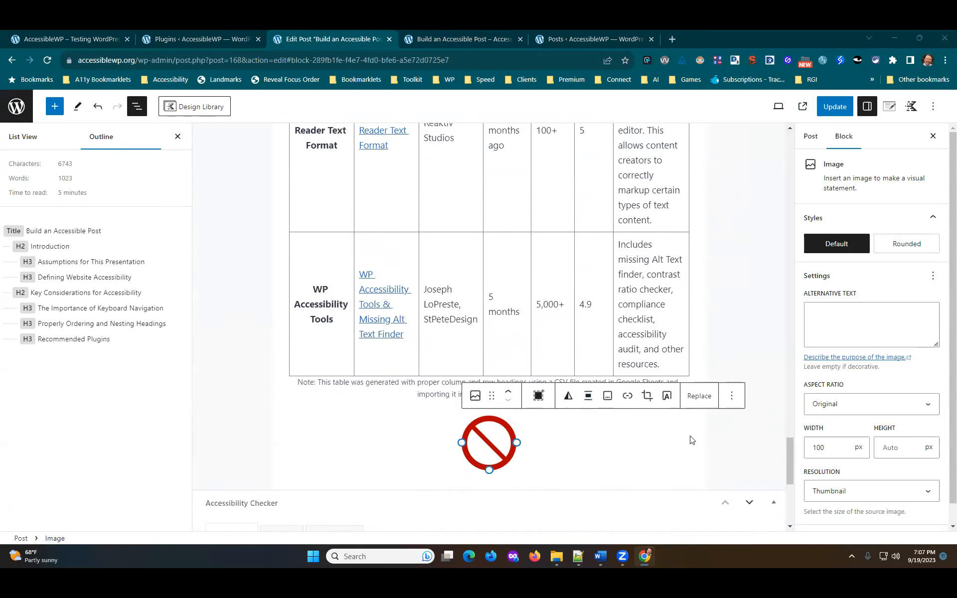
pyautogui.click(772, 502)
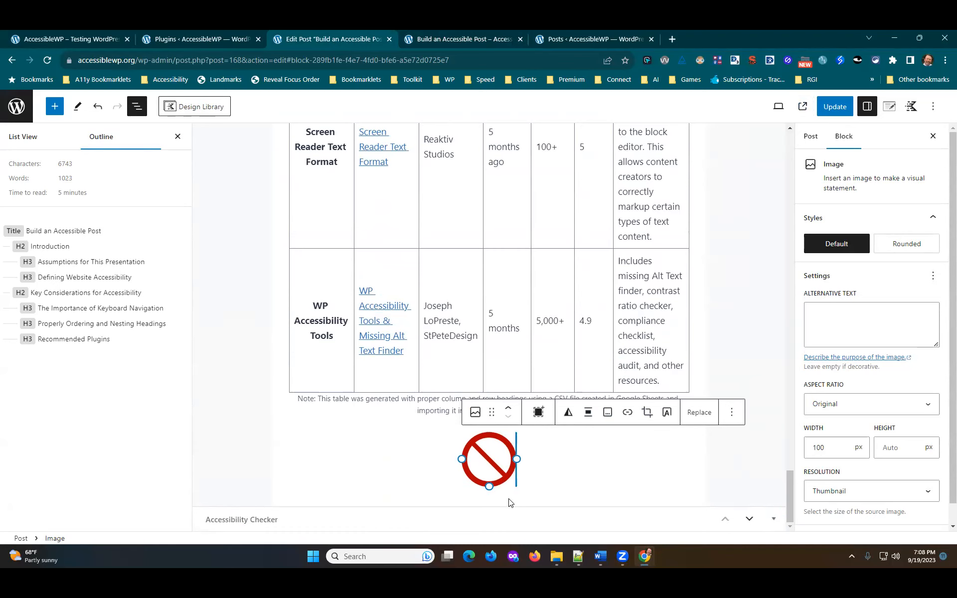
# Add a paragraph block below the prohibition sign image and paste in the copied "Plugins to Avoid" section
pyautogui.click(535, 506)
pyautogui.click(683, 508)
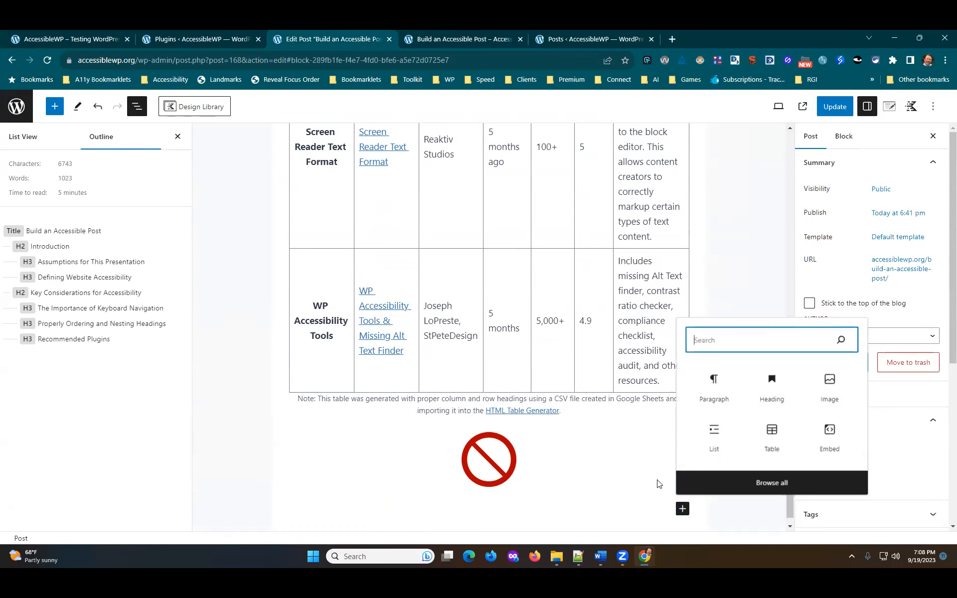
pyautogui.click(594, 501)
pyautogui.click(534, 509)
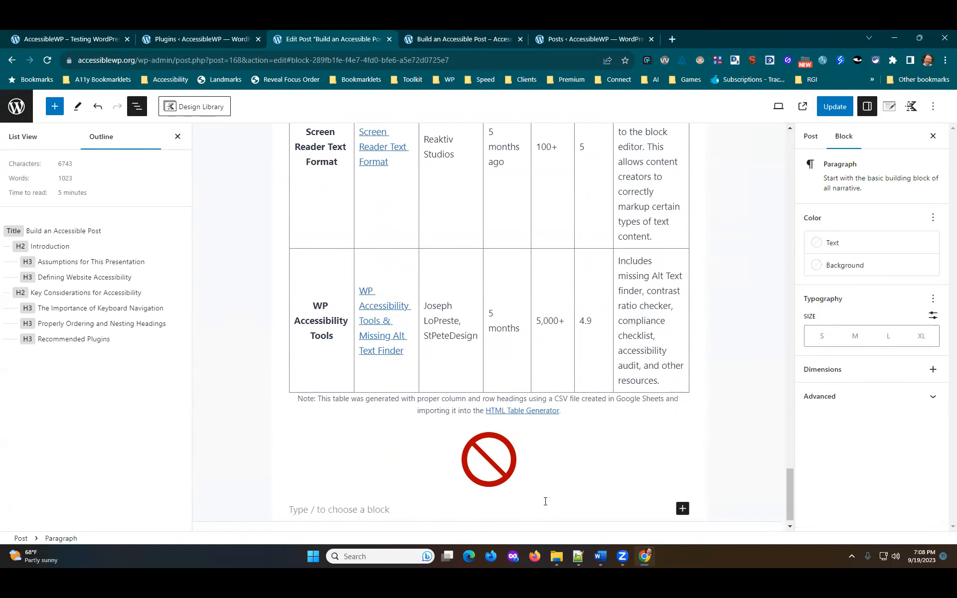
pyautogui.hotkey('ctrl', 'v')
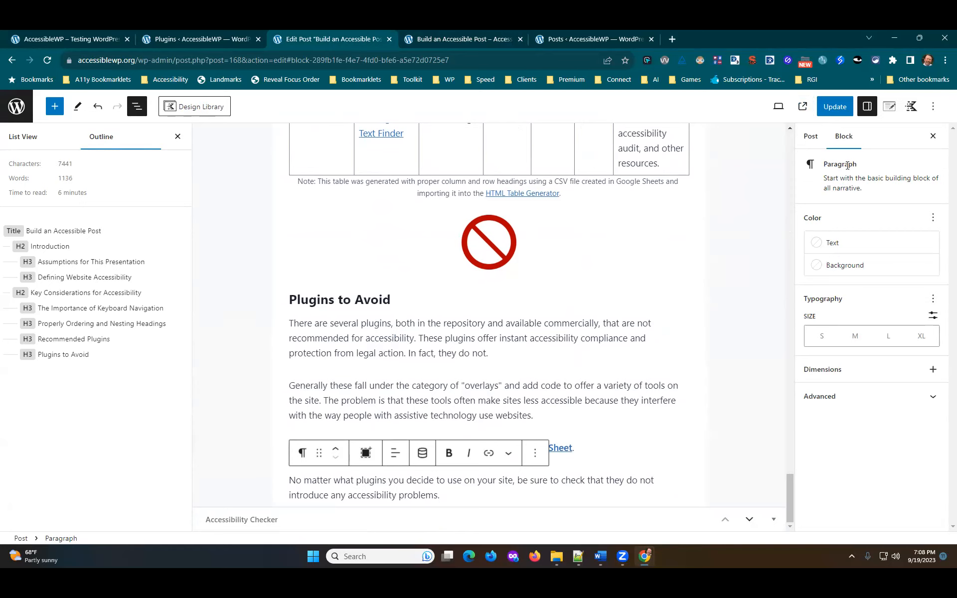
# Make the word "overlays" bold in the second paragraph of the Plugins to Avoid section
pyautogui.scroll(5, 527, 257)
pyautogui.scroll(-5, 526, 262)
pyautogui.click(414, 338)
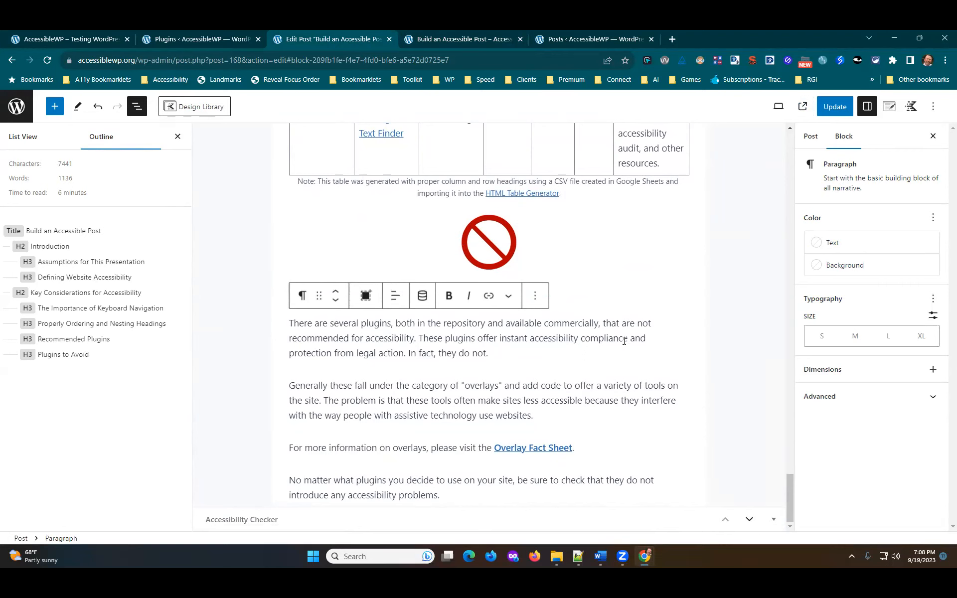
pyautogui.doubleClick(481, 386)
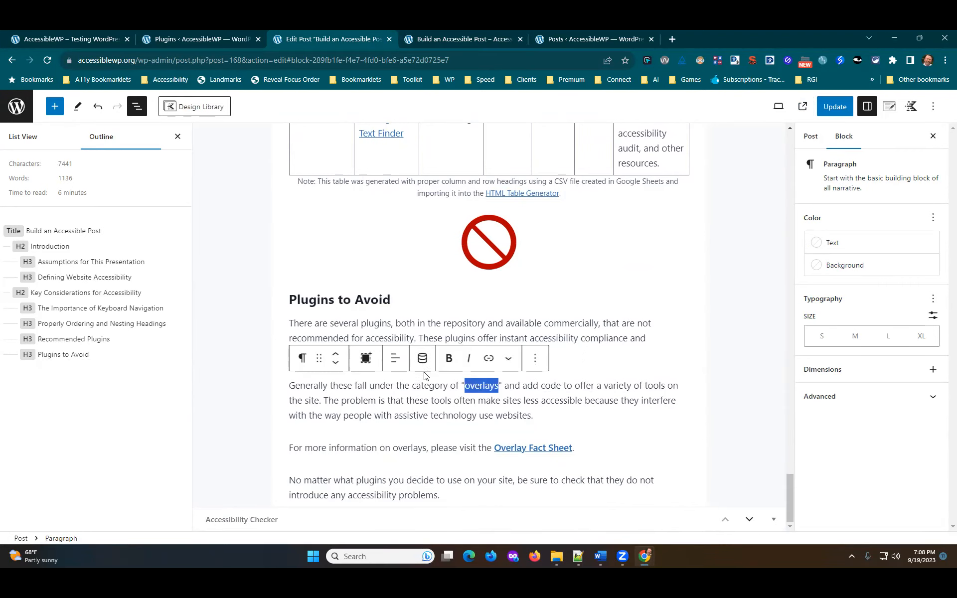
pyautogui.hotkey('ctrl', 'b')
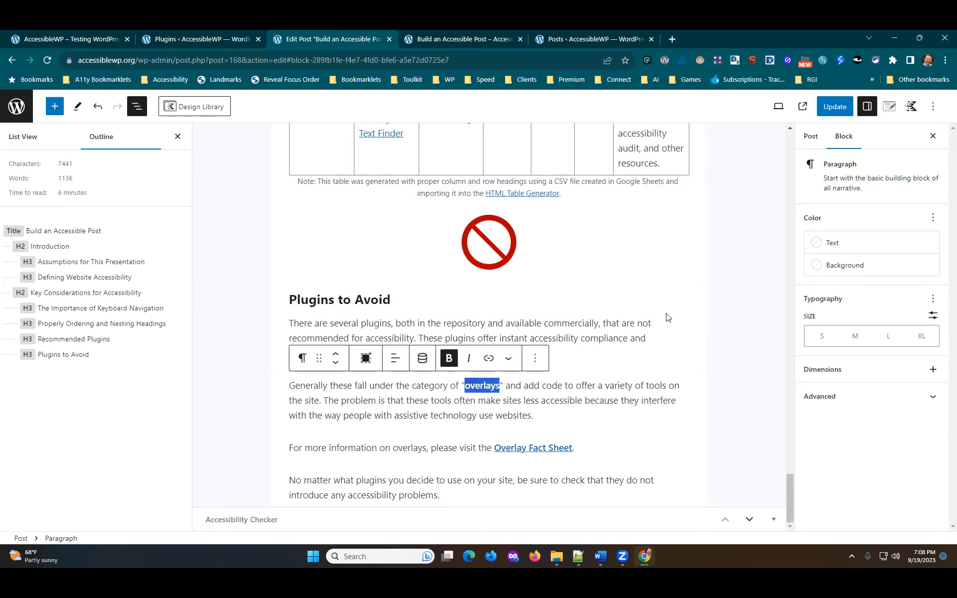
pyautogui.click(697, 305)
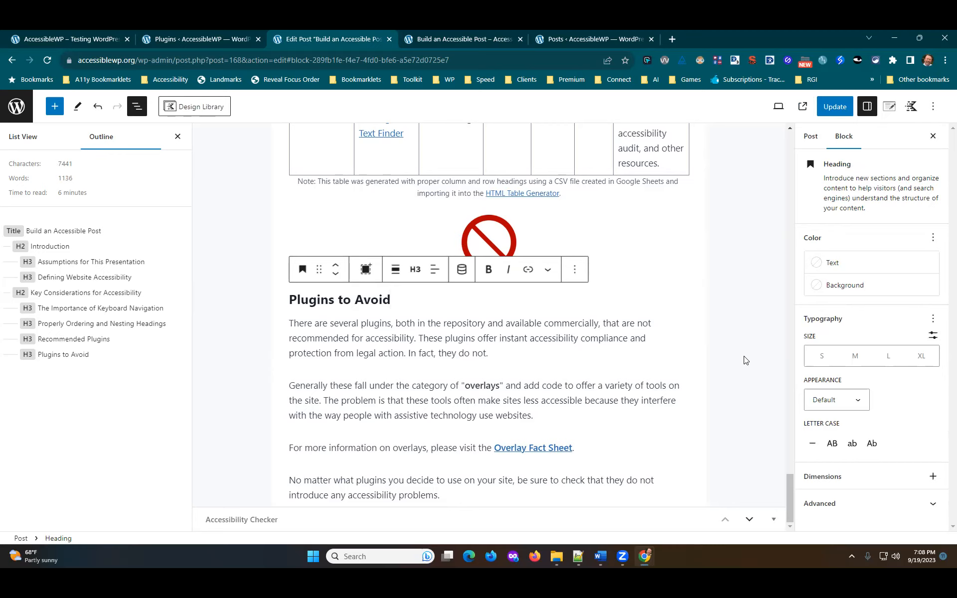
# Update the post and open the "Overlay Fact Sheet" link from the Plugins to Avoid section
pyautogui.click(834, 106)
pyautogui.click(527, 446)
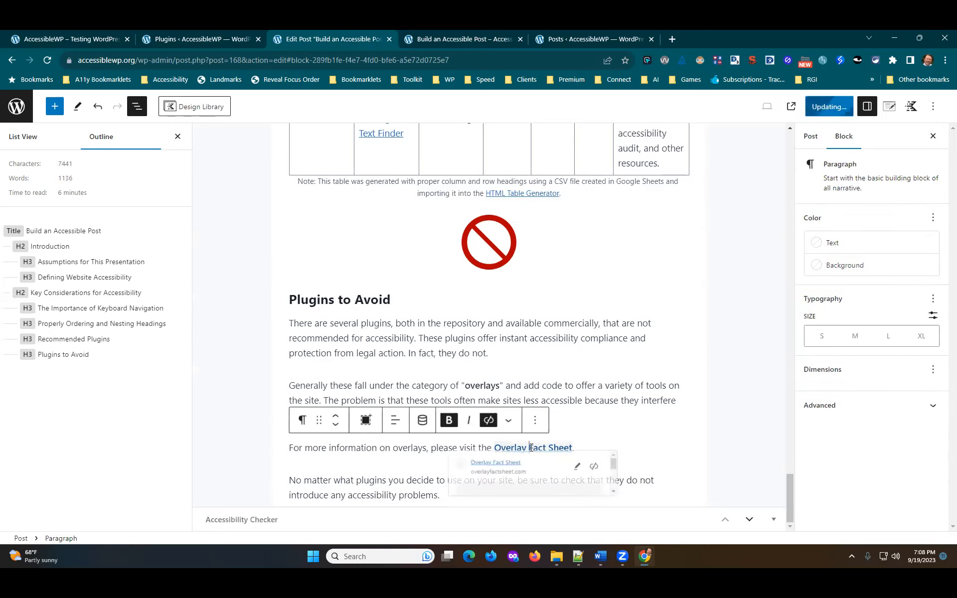
pyautogui.click(498, 468)
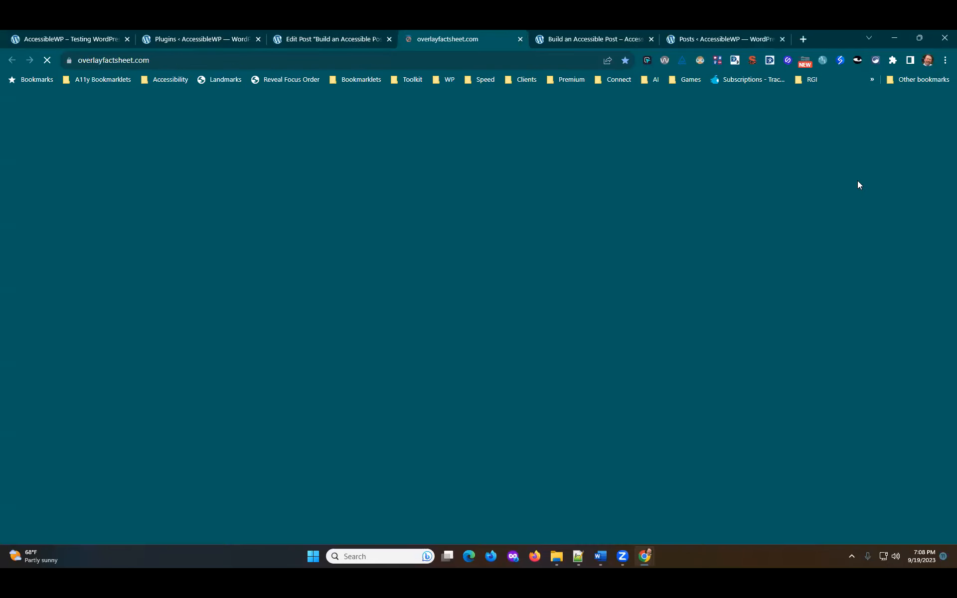
# Examine the Overlay Fact Sheet's contents, from overlay weaknesses and user comments to the signatories' statement, and close the page
pyautogui.scroll(-12, 741, 339)
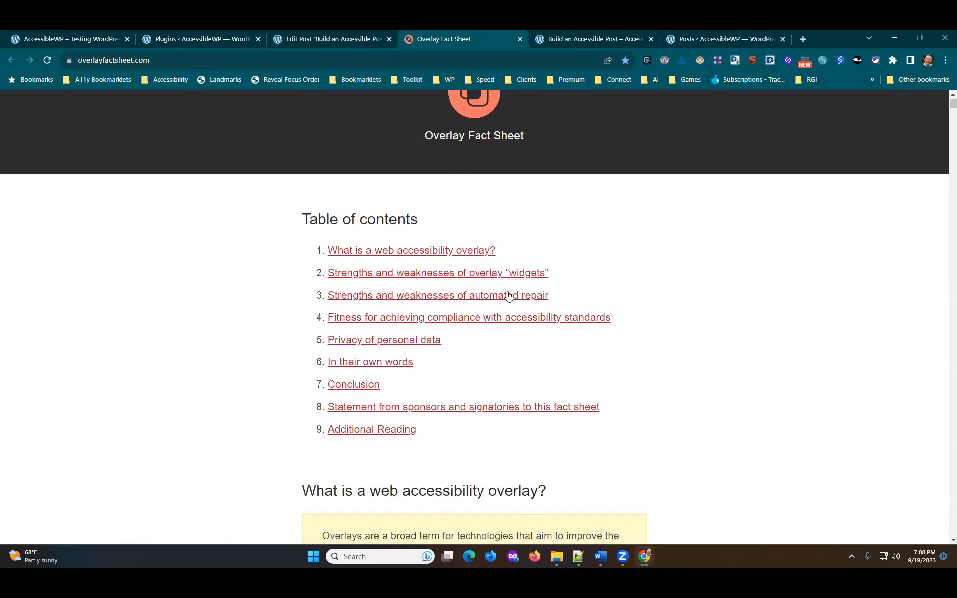
pyautogui.scroll(-15, 608, 304)
pyautogui.scroll(10, 608, 304)
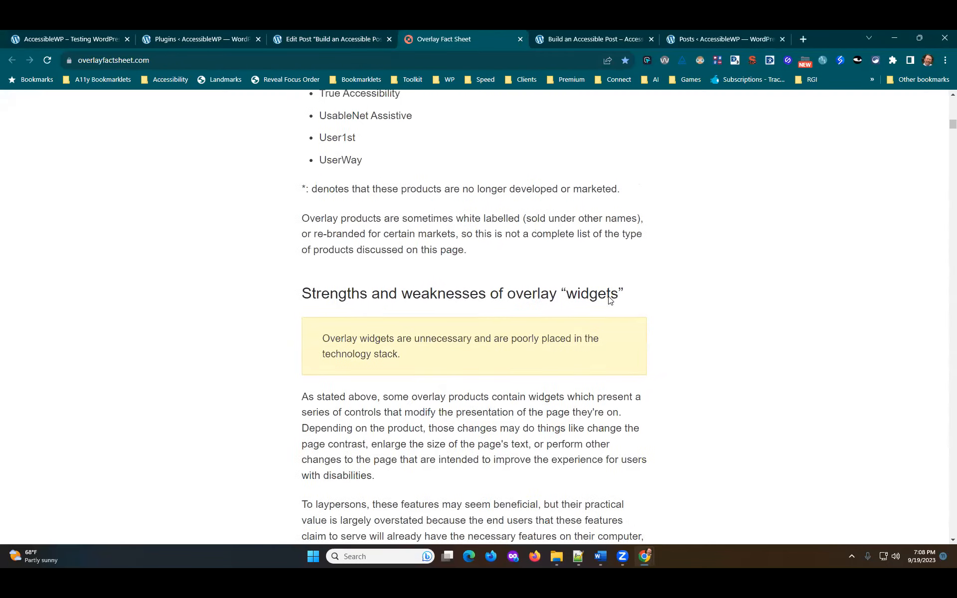
pyautogui.scroll(-12, 609, 302)
pyautogui.scroll(-20, 609, 299)
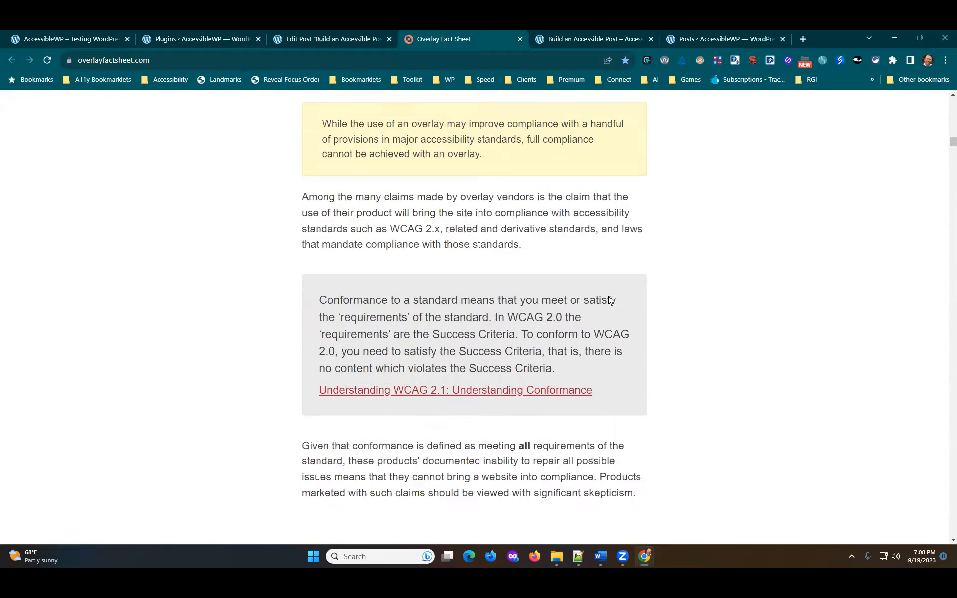
pyautogui.scroll(-20, 608, 301)
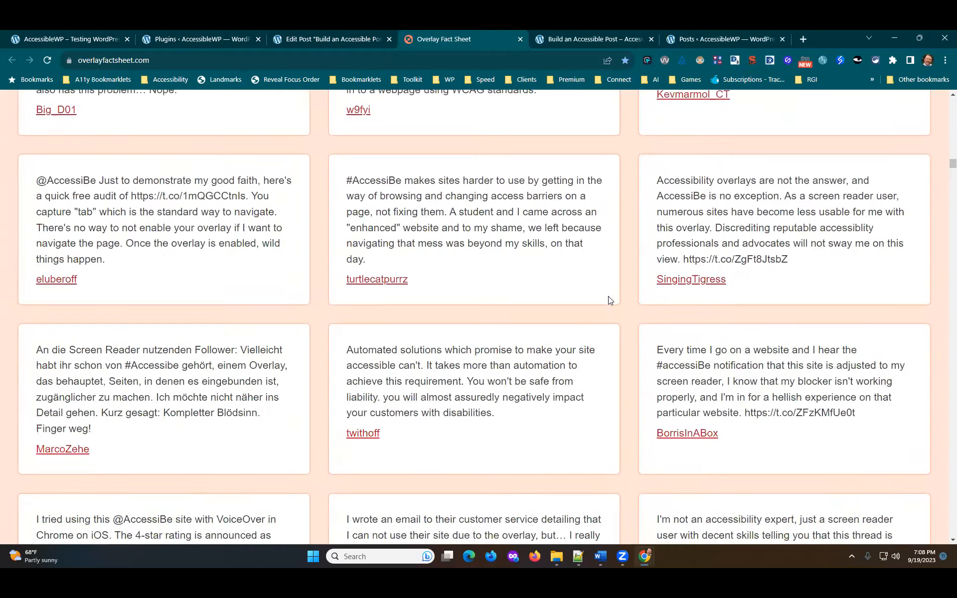
pyautogui.scroll(-20, 608, 297)
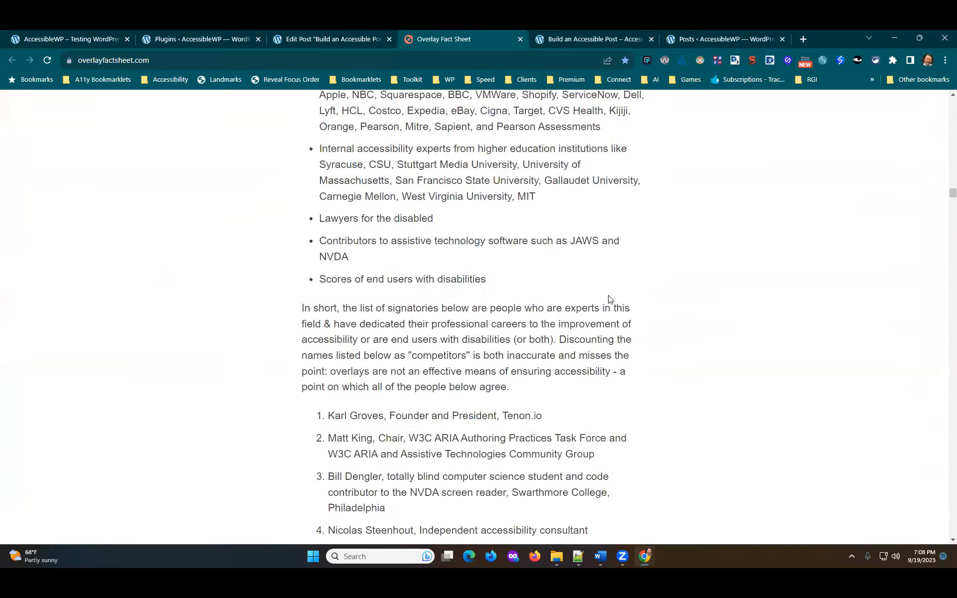
pyautogui.scroll(20, 609, 299)
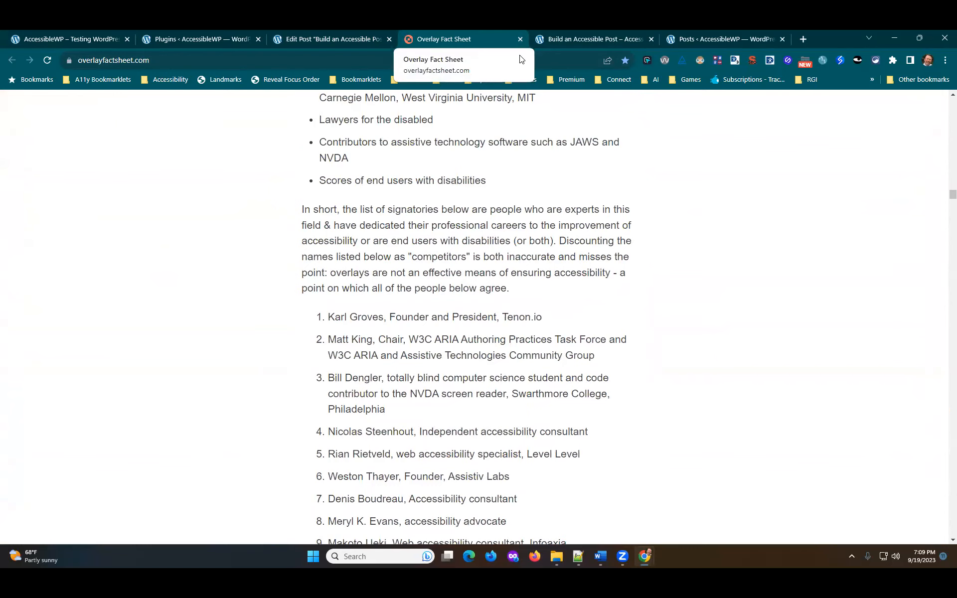
pyautogui.scroll(10, 733, 246)
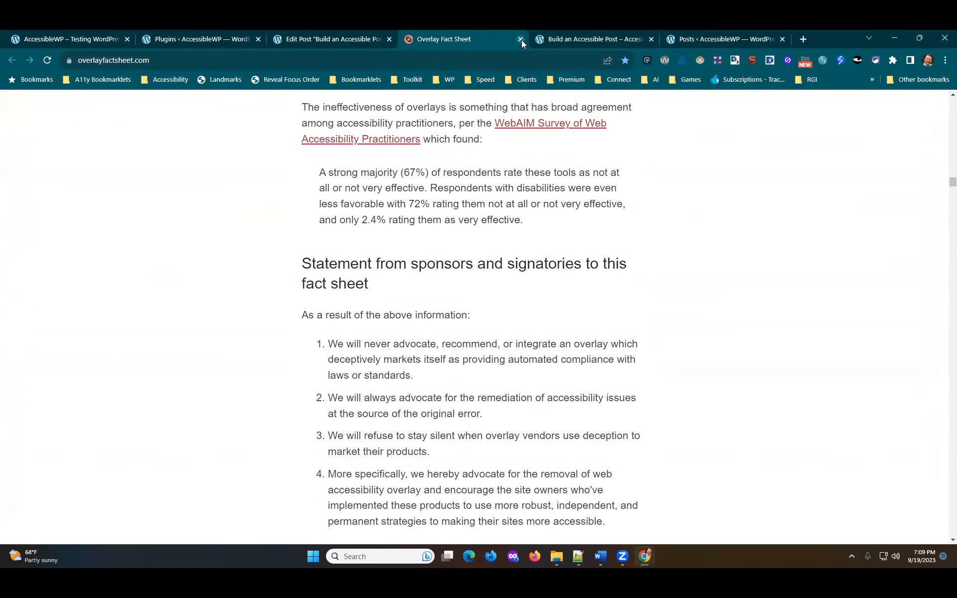
pyautogui.click(520, 39)
# Search Google for "wordpress accessibility" in a new tab
pyautogui.hotkey('ctrl', 't')
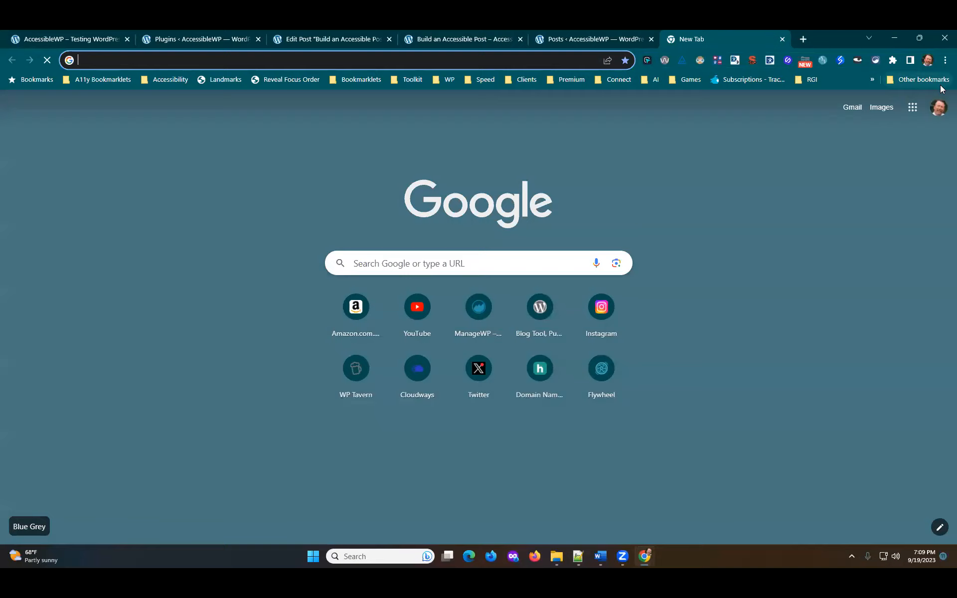
pyautogui.write('wordpres')
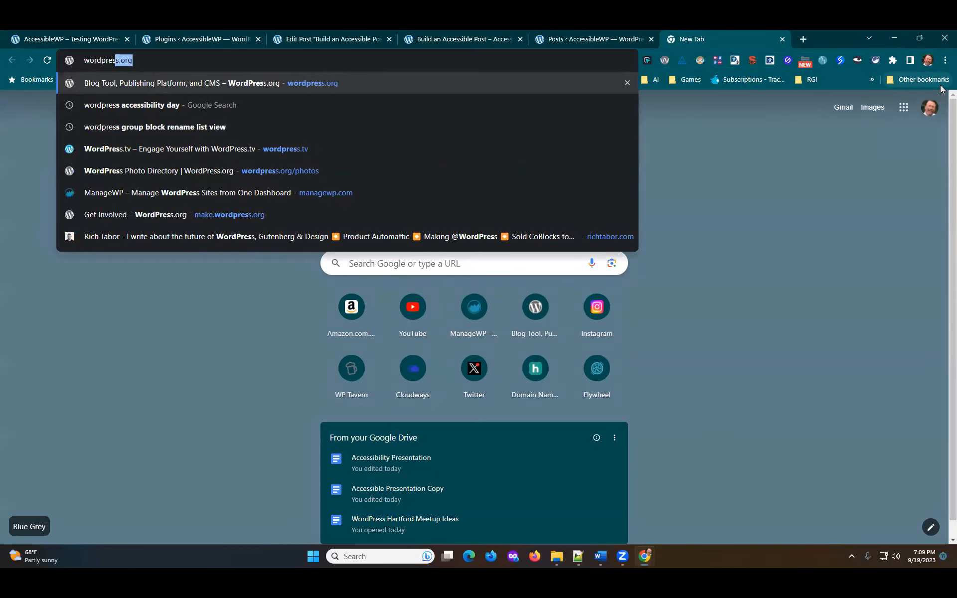
pyautogui.write('s accessibility\\')
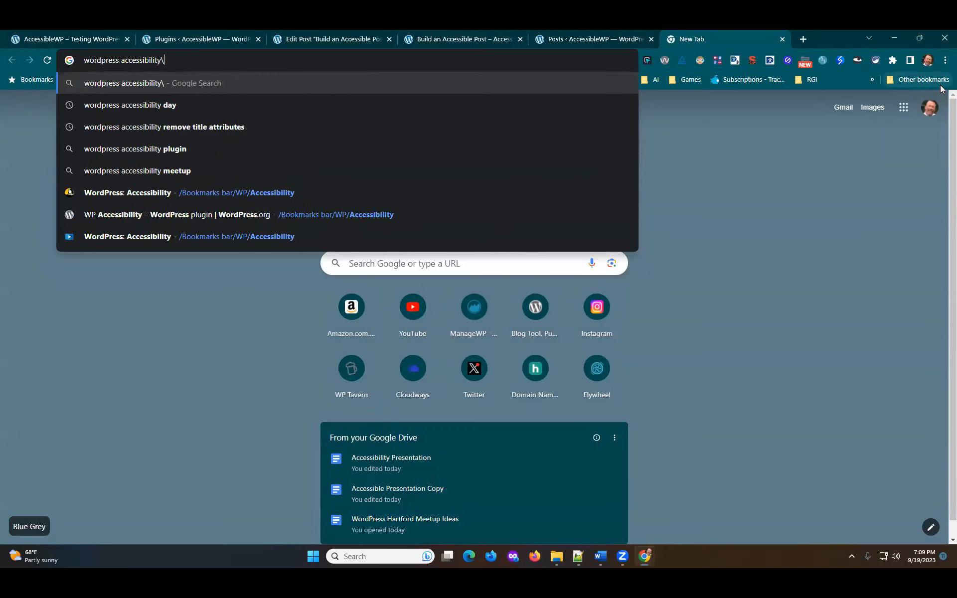
pyautogui.press('Return')
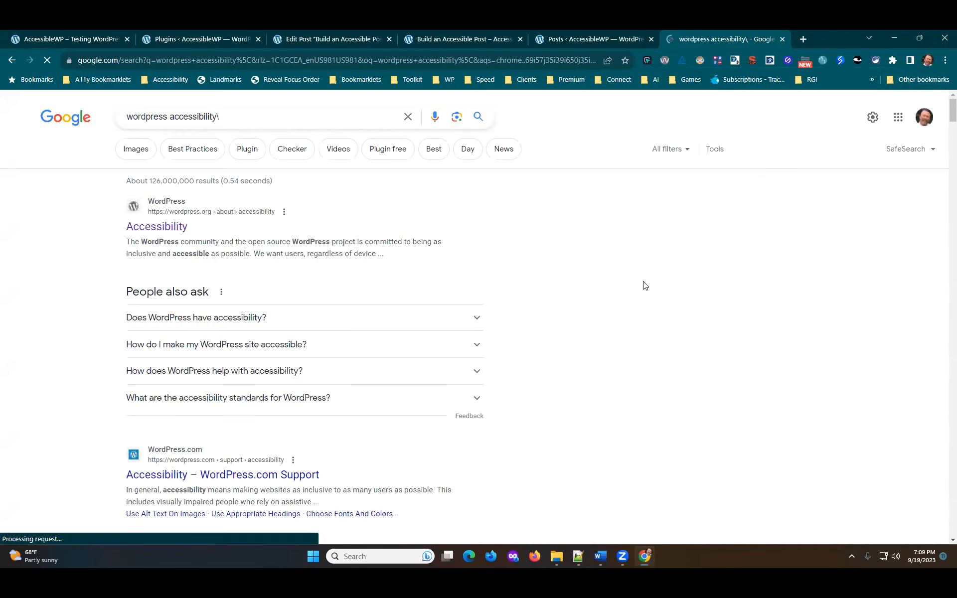
pyautogui.scroll(-1, 277, 115)
pyautogui.scroll(1, 256, 140)
pyautogui.click(253, 111)
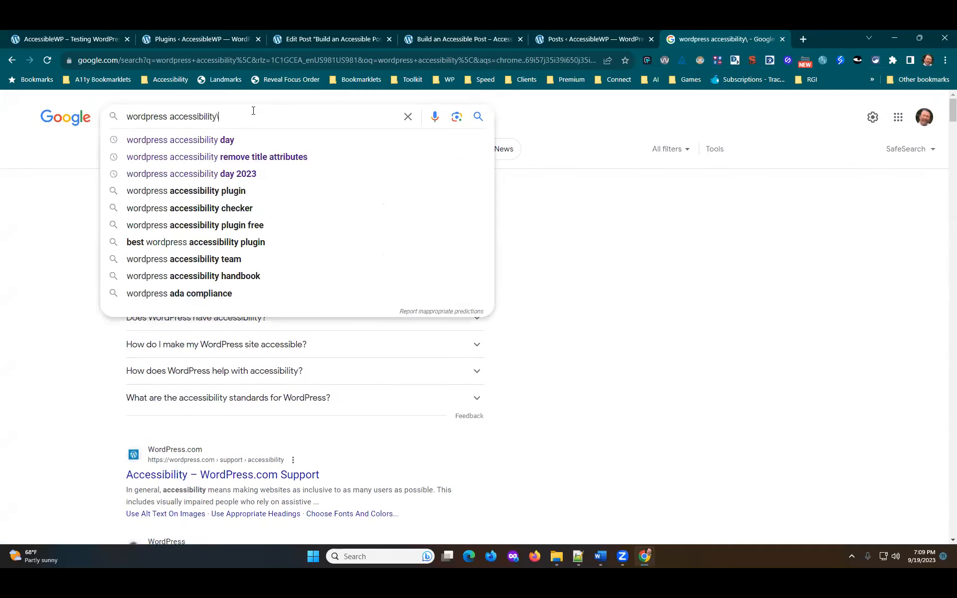
pyautogui.press('Return')
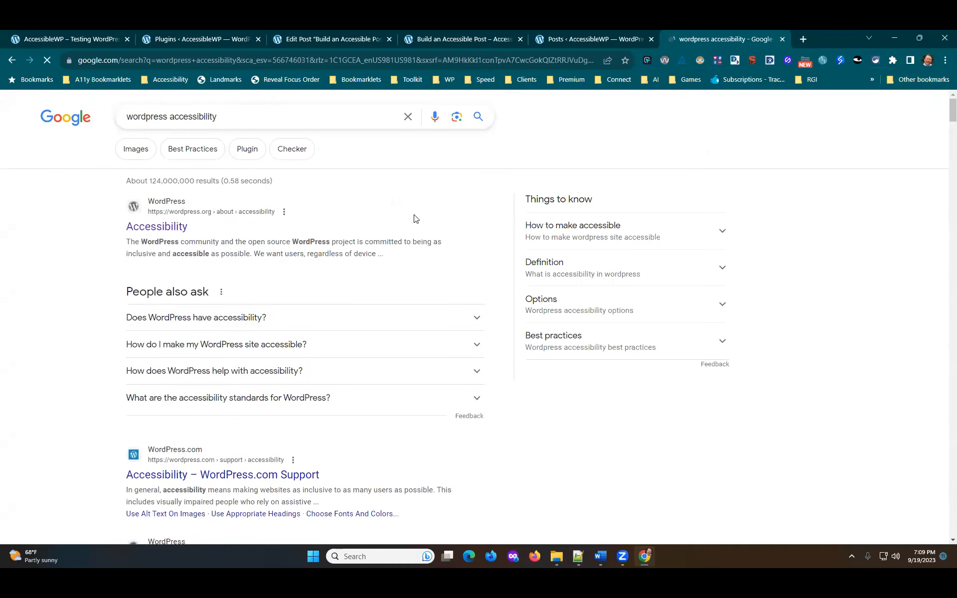
# Look through the "wordpress accessibility" search results for plugins and accessibility resources, and close the search tab
pyautogui.scroll(-2, 498, 349)
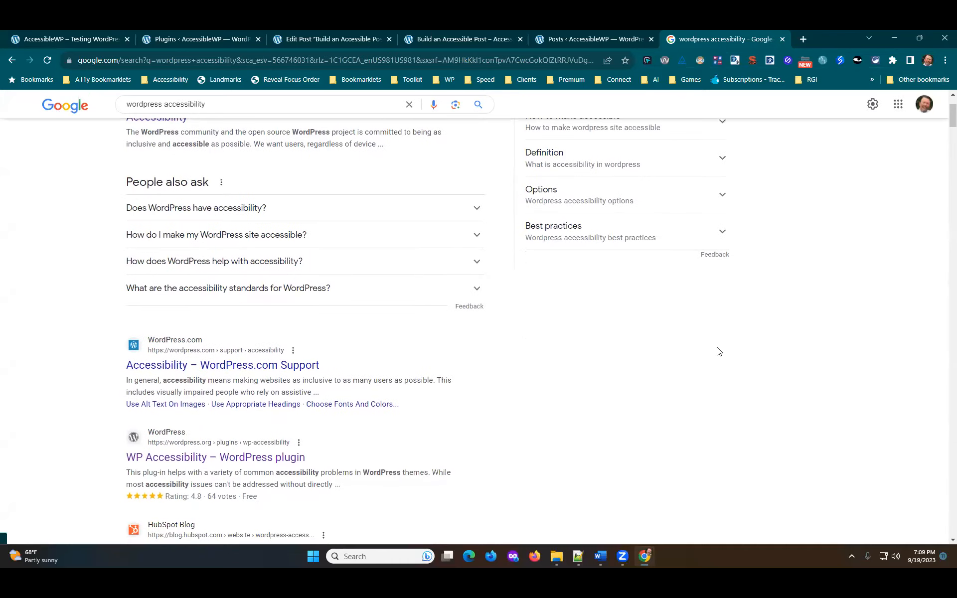
pyautogui.scroll(-7, 719, 352)
pyautogui.scroll(3, 719, 352)
pyautogui.scroll(7, 718, 353)
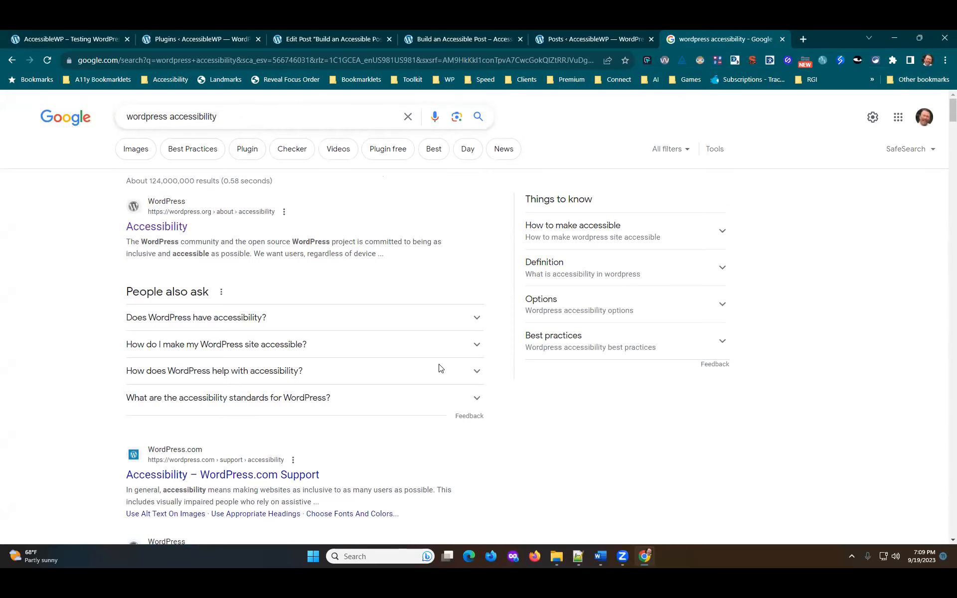
pyautogui.scroll(-15, 439, 367)
pyautogui.scroll(-15, 439, 368)
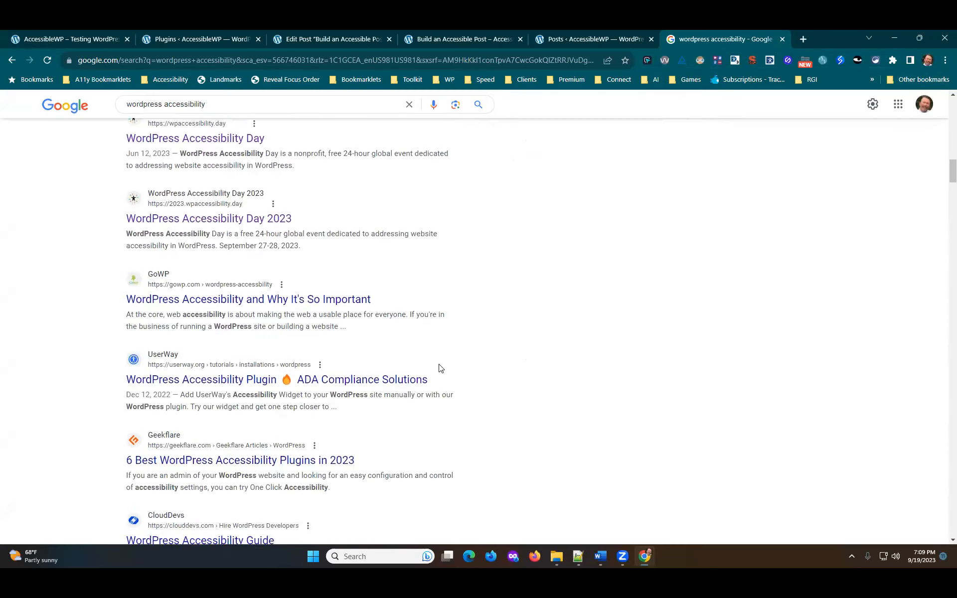
pyautogui.scroll(-10, 440, 369)
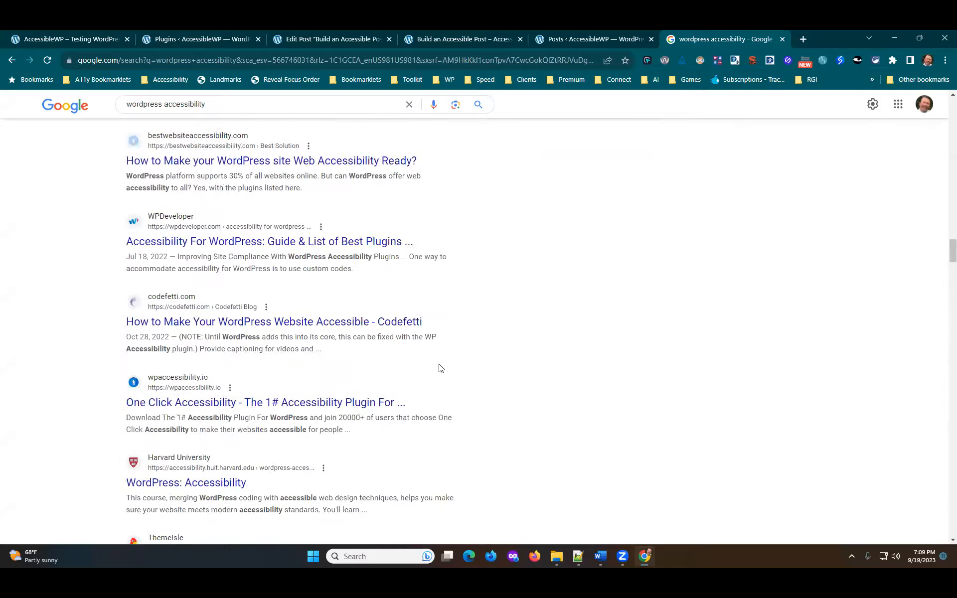
pyautogui.scroll(20, 440, 367)
pyautogui.click(782, 39)
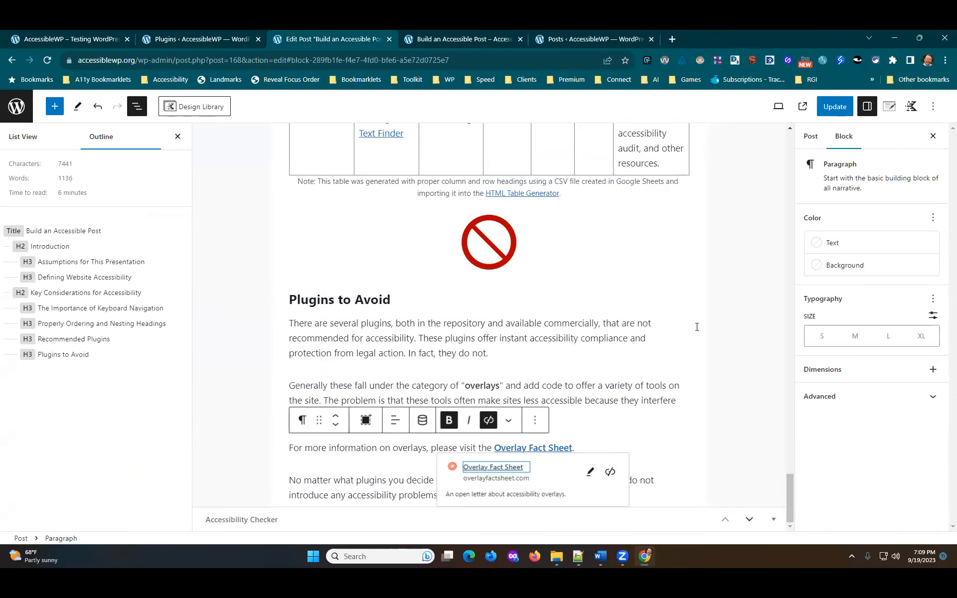
# Save the post again and place the cursor in the final paragraph of the Plugins to Avoid section
pyautogui.scroll(1, 650, 337)
pyautogui.scroll(-1, 650, 336)
pyautogui.press('Up')
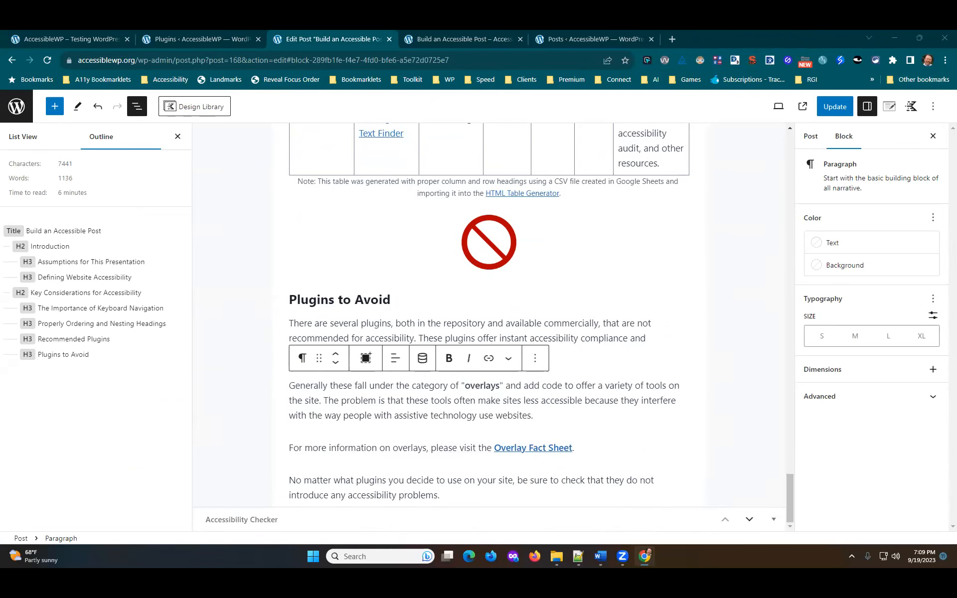
pyautogui.click(830, 107)
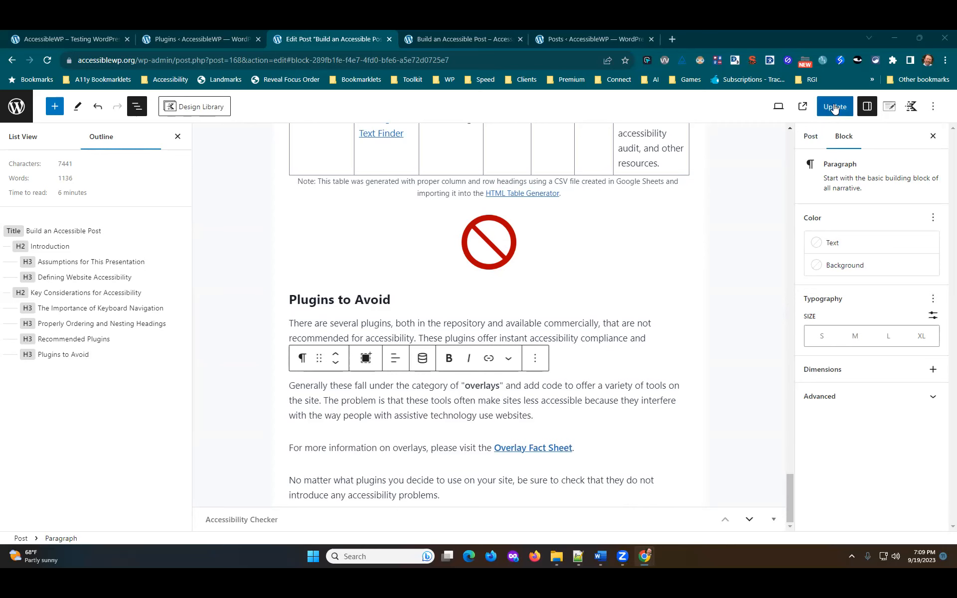
pyautogui.click(464, 494)
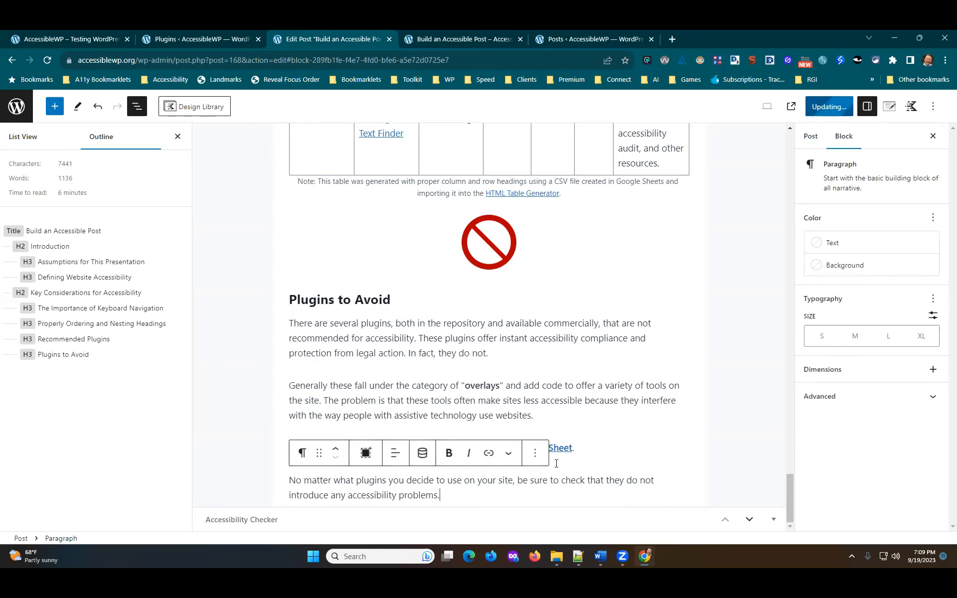
# Insert a paragraph reading "Plugins" directly before the Recommended Plugins heading
pyautogui.click(25, 137)
pyautogui.click(96, 139)
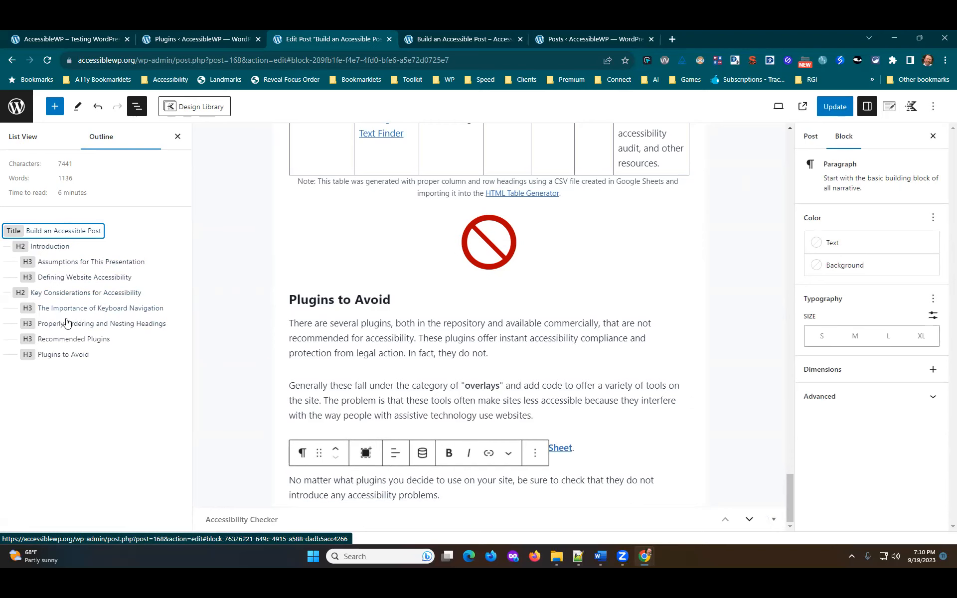
pyautogui.scroll(15, 383, 373)
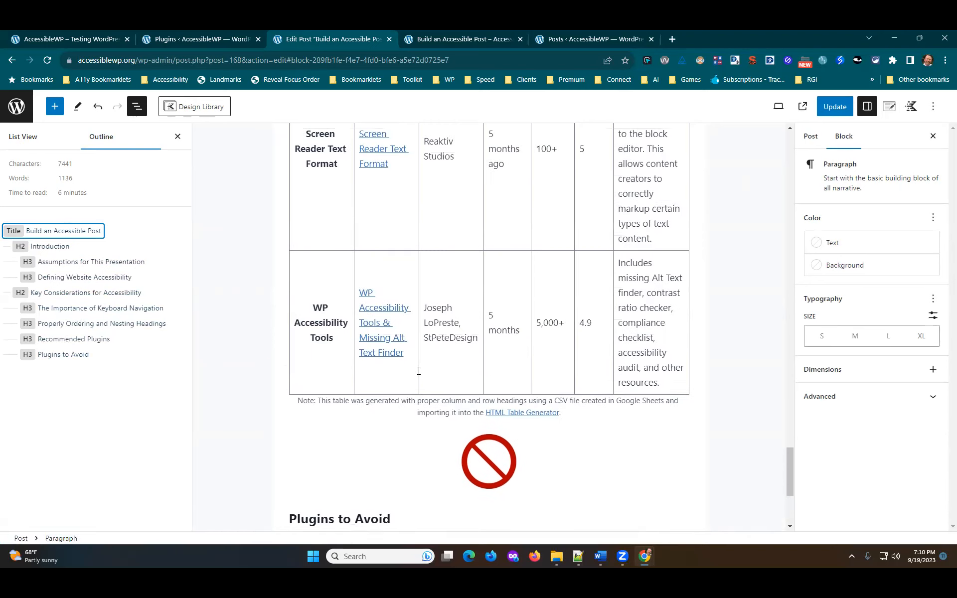
pyautogui.scroll(8, 419, 371)
pyautogui.scroll(-3, 420, 370)
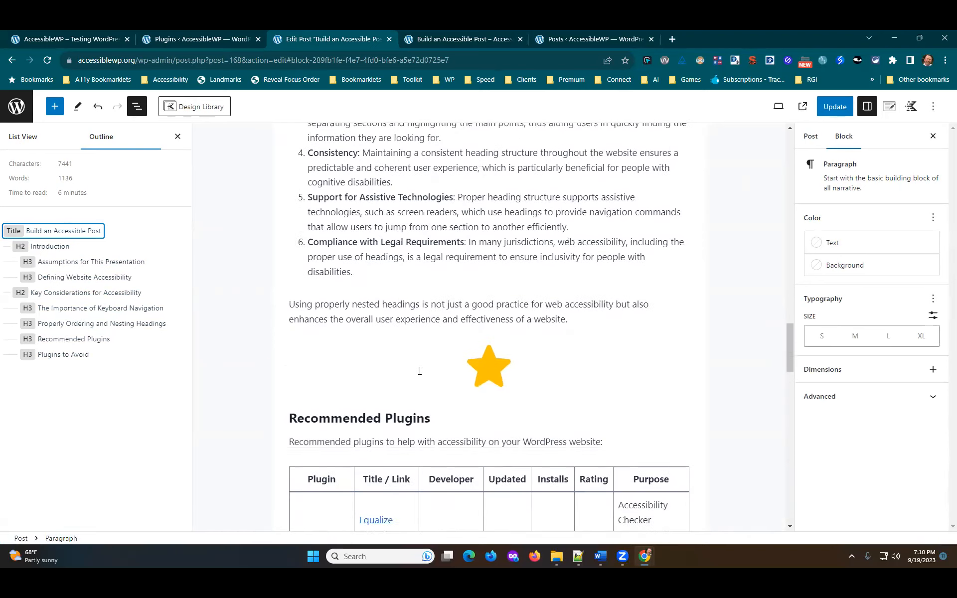
pyautogui.click(298, 418)
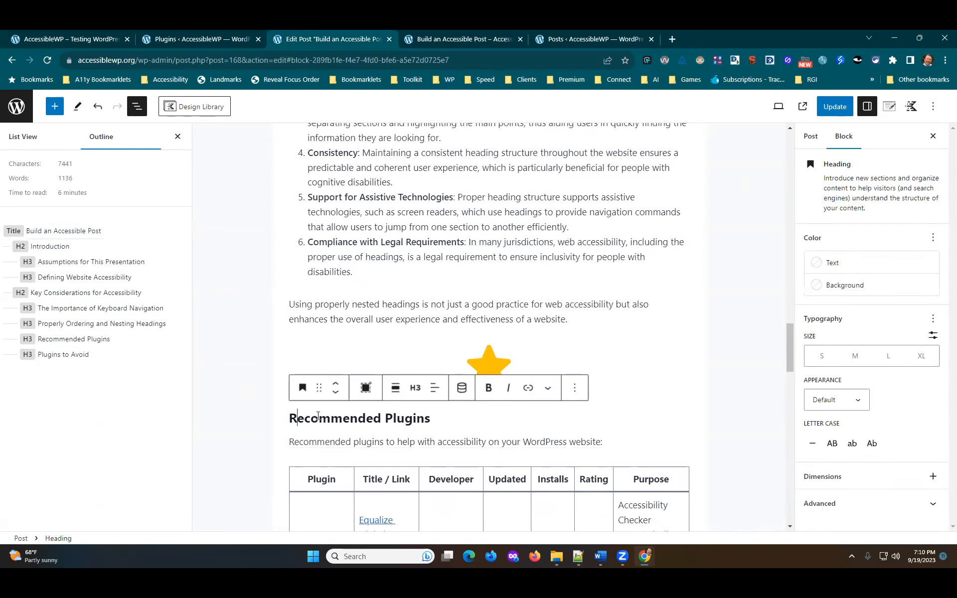
pyautogui.click(575, 388)
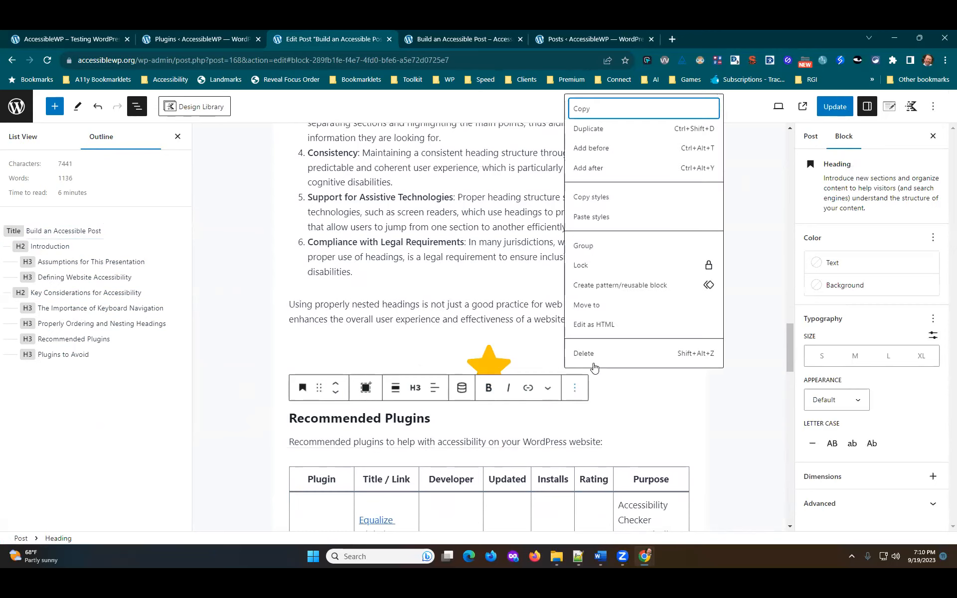
pyautogui.click(603, 150)
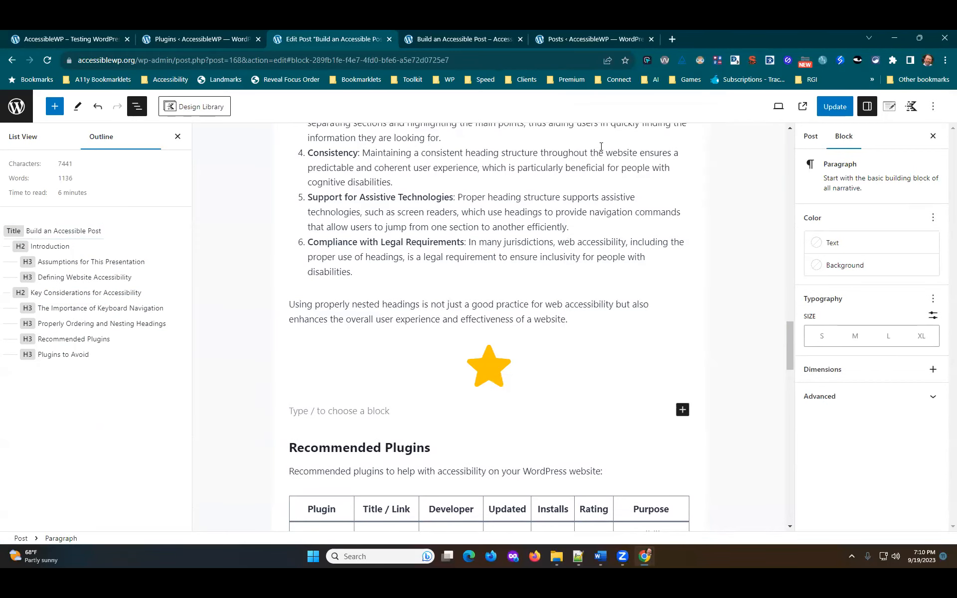
pyautogui.write('Plugins')
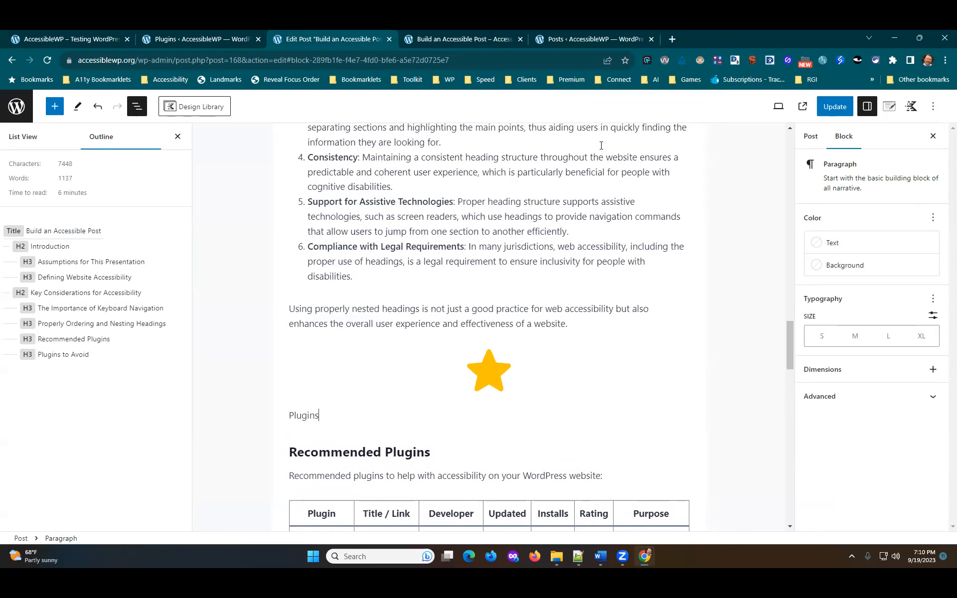
# Transform the "Plugins" paragraph above Recommended Plugins into an H2 heading
pyautogui.click(290, 416)
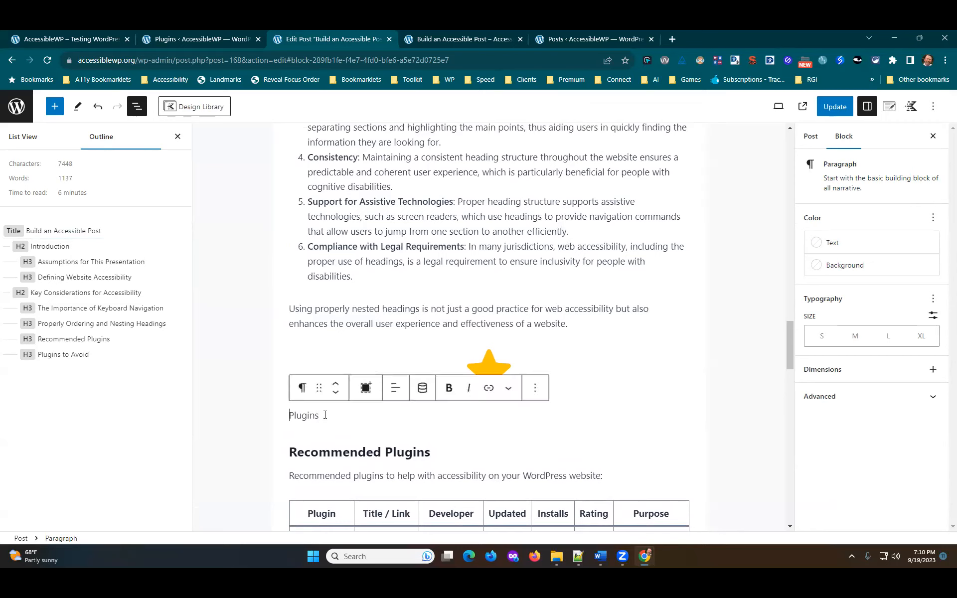
pyautogui.click(303, 387)
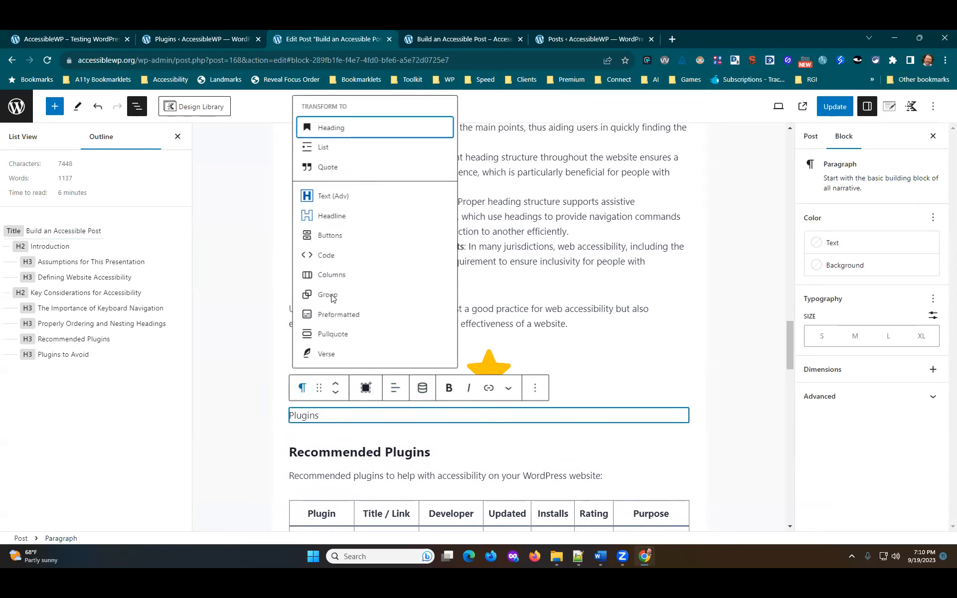
pyautogui.click(322, 128)
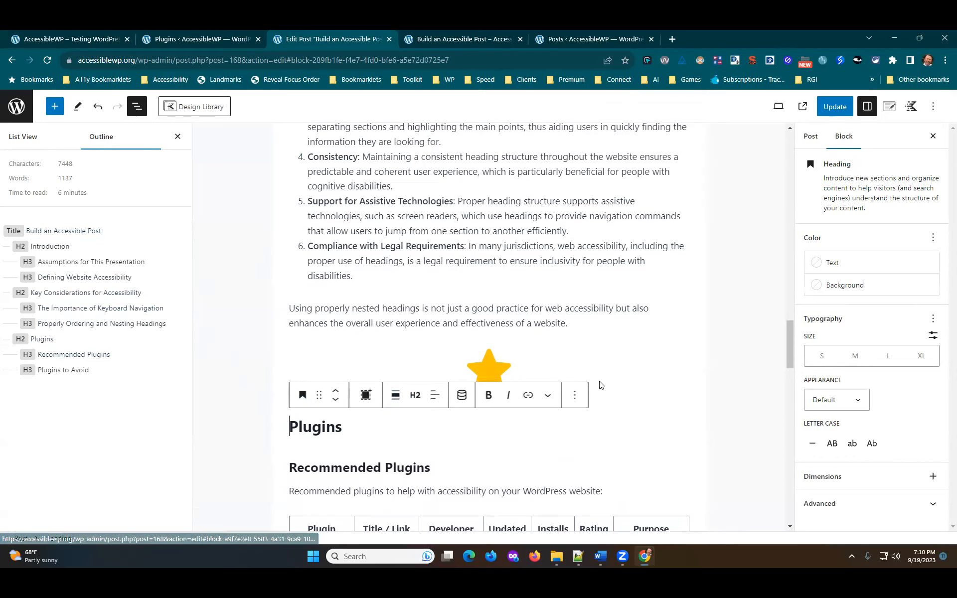
pyautogui.scroll(-5, 599, 385)
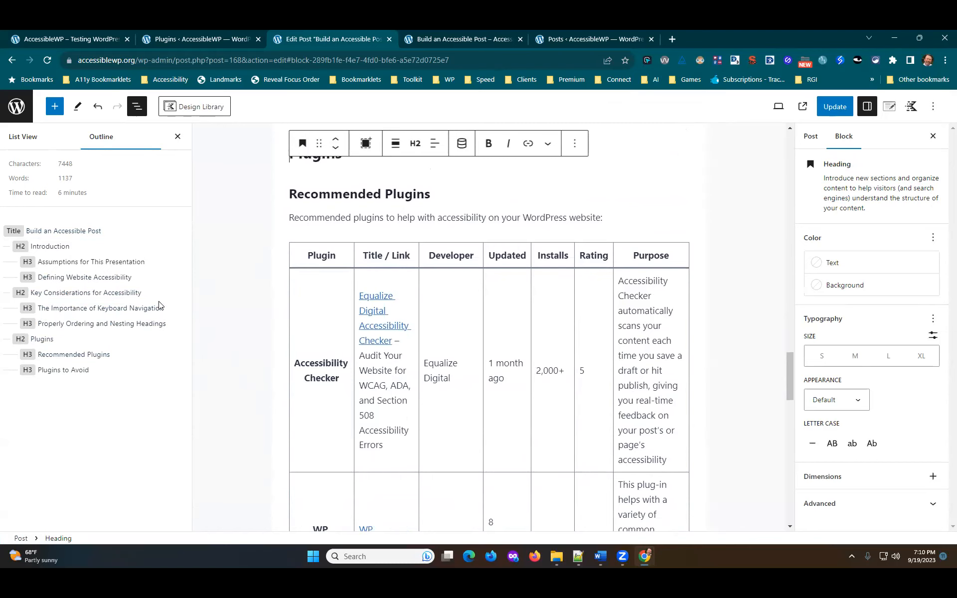
pyautogui.scroll(-14, 523, 378)
pyautogui.scroll(-4, 524, 378)
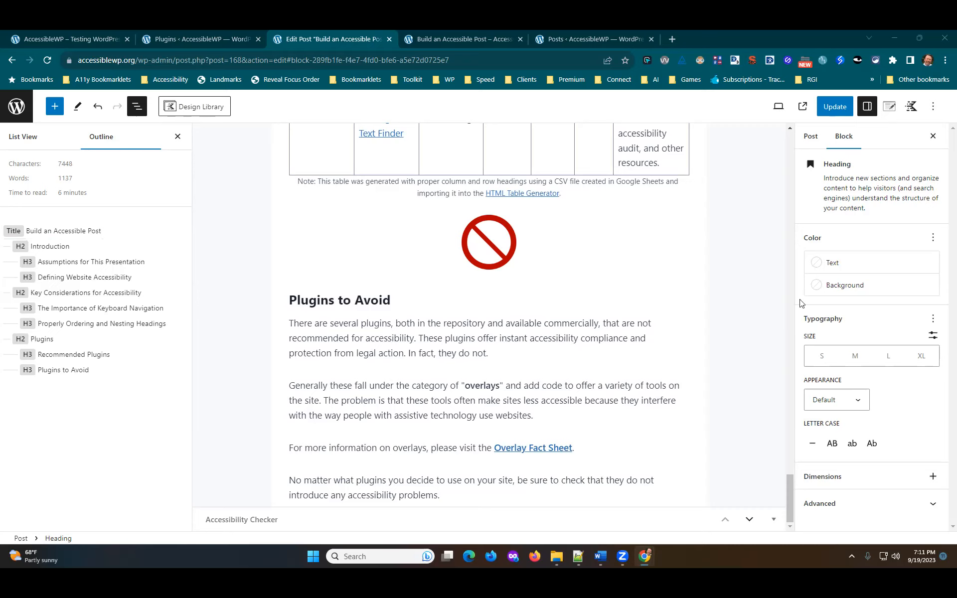
# Paste the prepared Creating an Accessibility Statement and Wrap Up sections after the final paragraph of the Plugins to Avoid section
pyautogui.click(376, 383)
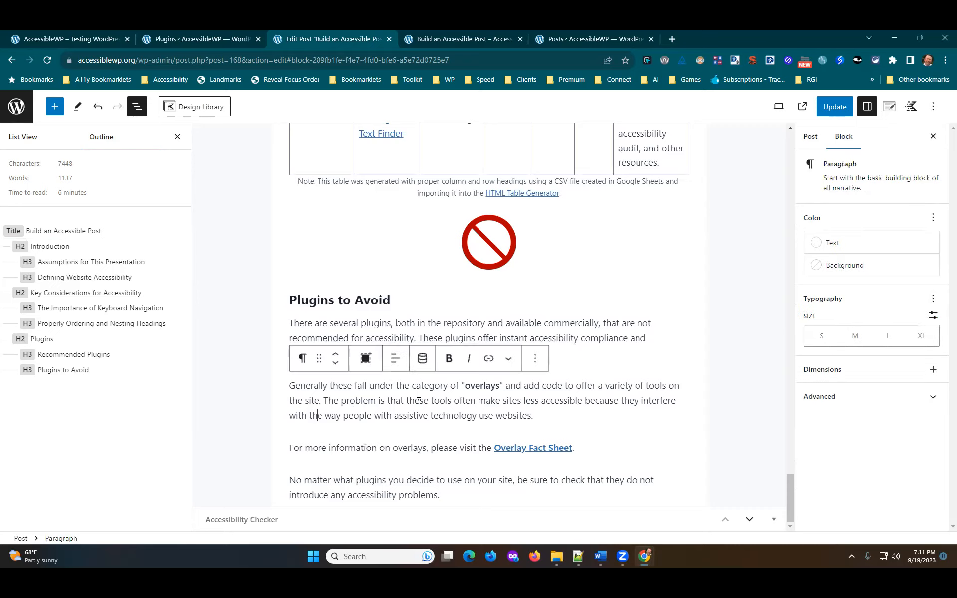
pyautogui.click(467, 495)
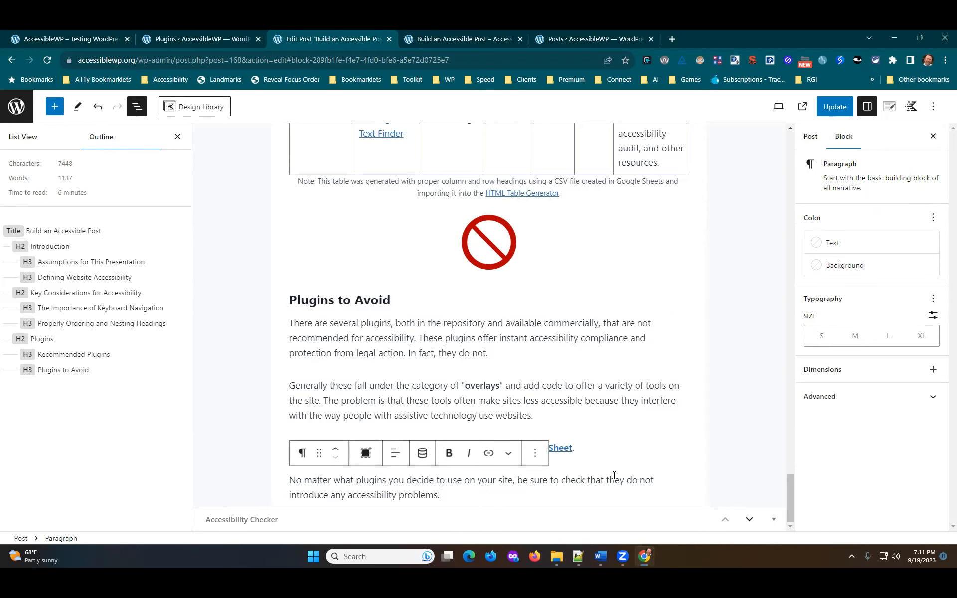
pyautogui.press('Return')
pyautogui.hotkey('ctrl', 'v')
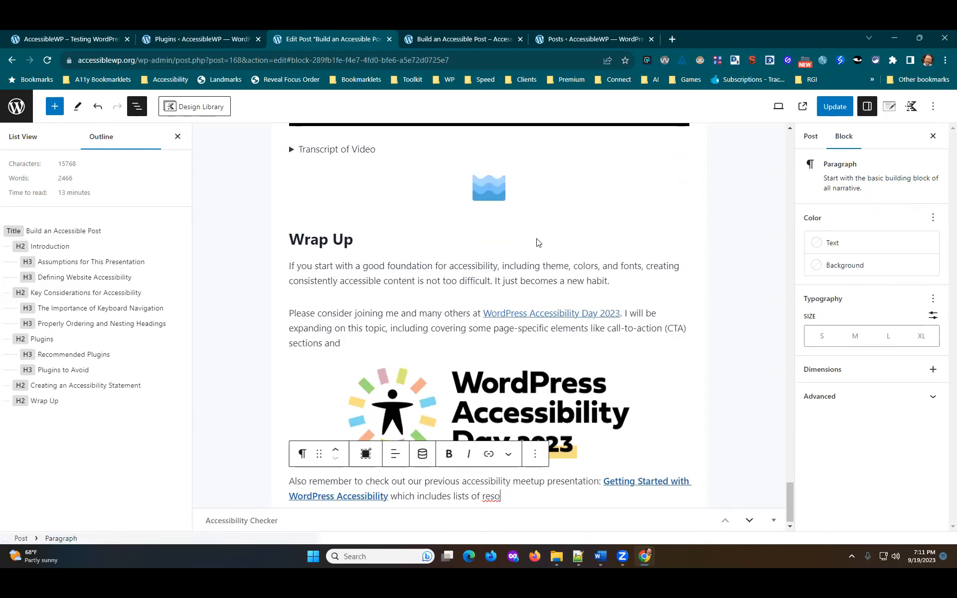
pyautogui.click(629, 233)
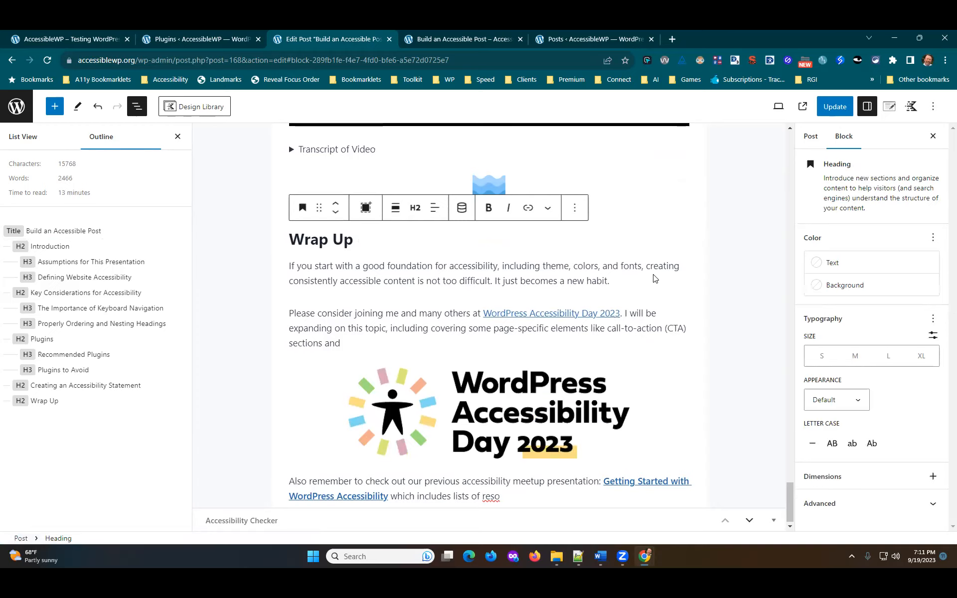
# Look through the pasted sections, examining the accessibility statement video, the collapsed transcript and the Wrap Up content
pyautogui.scroll(2, 652, 281)
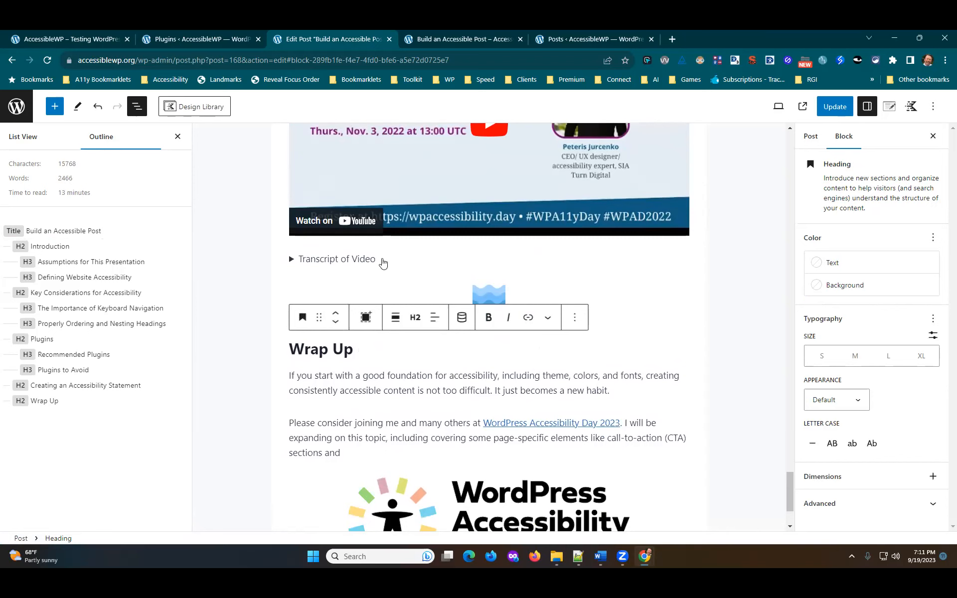
pyautogui.scroll(4, 534, 275)
pyautogui.scroll(3, 456, 219)
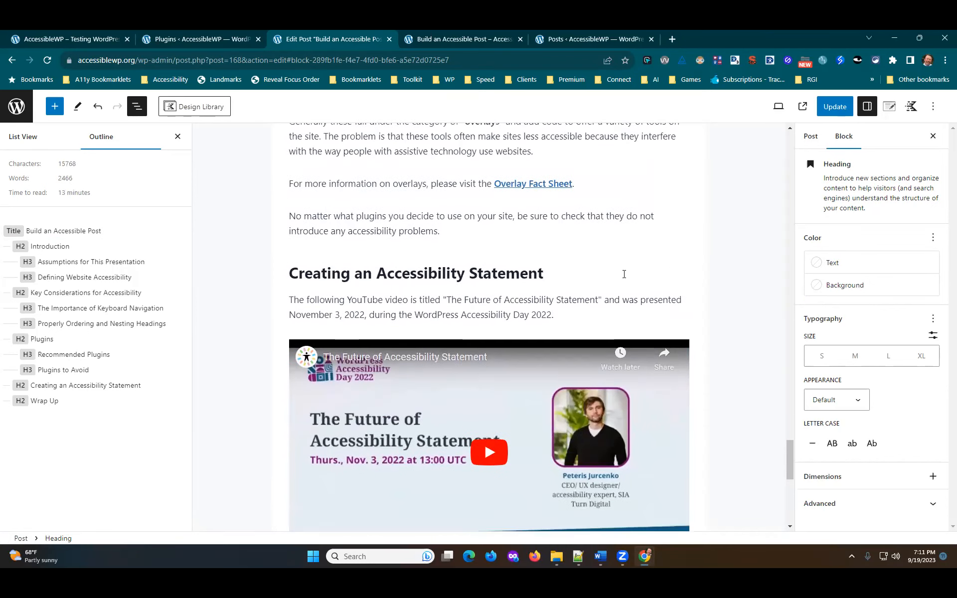
pyautogui.scroll(1, 687, 233)
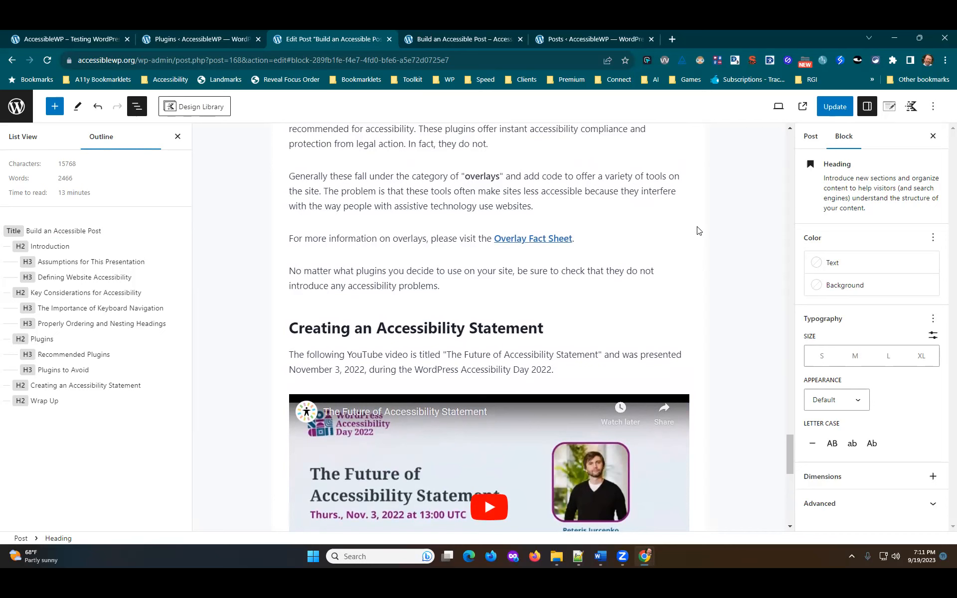
pyautogui.click(698, 331)
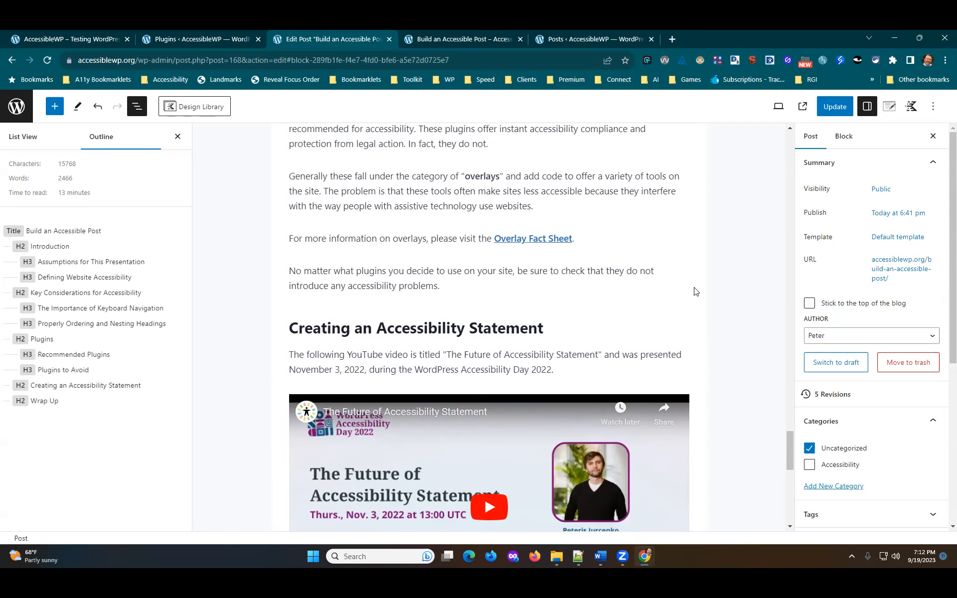
pyautogui.scroll(-5, 695, 299)
pyautogui.scroll(2, 700, 320)
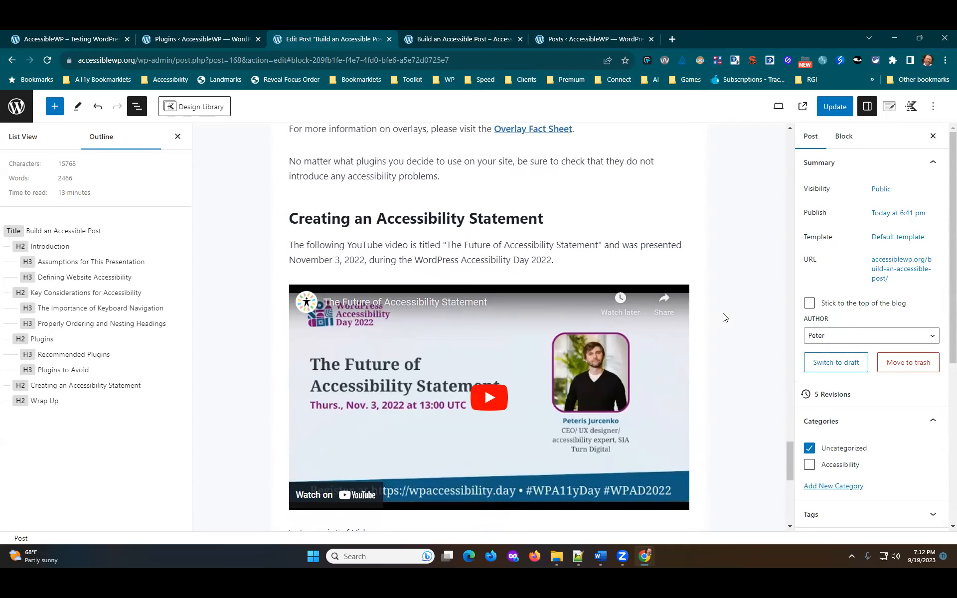
pyautogui.scroll(-2, 735, 335)
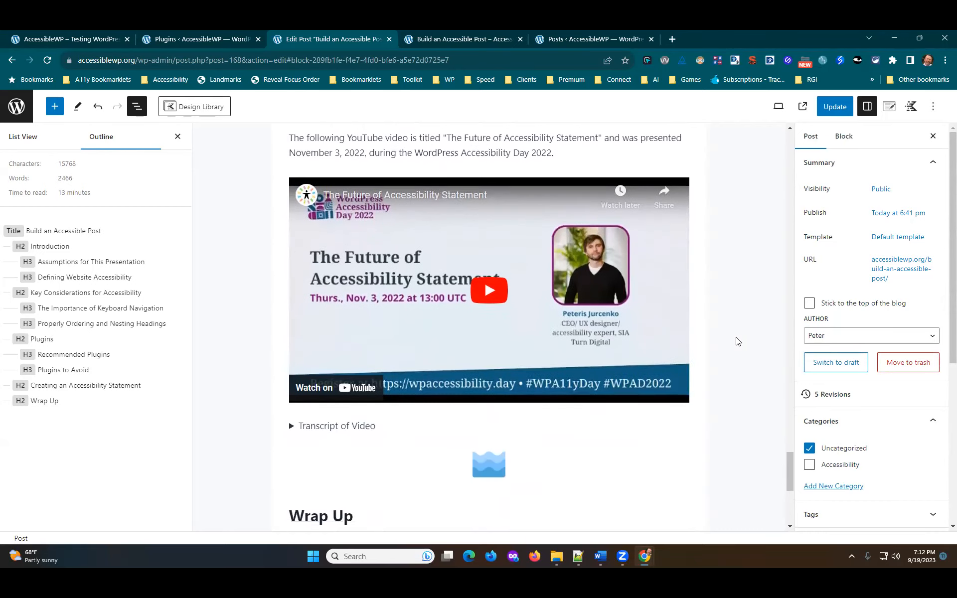
pyautogui.scroll(3, 737, 341)
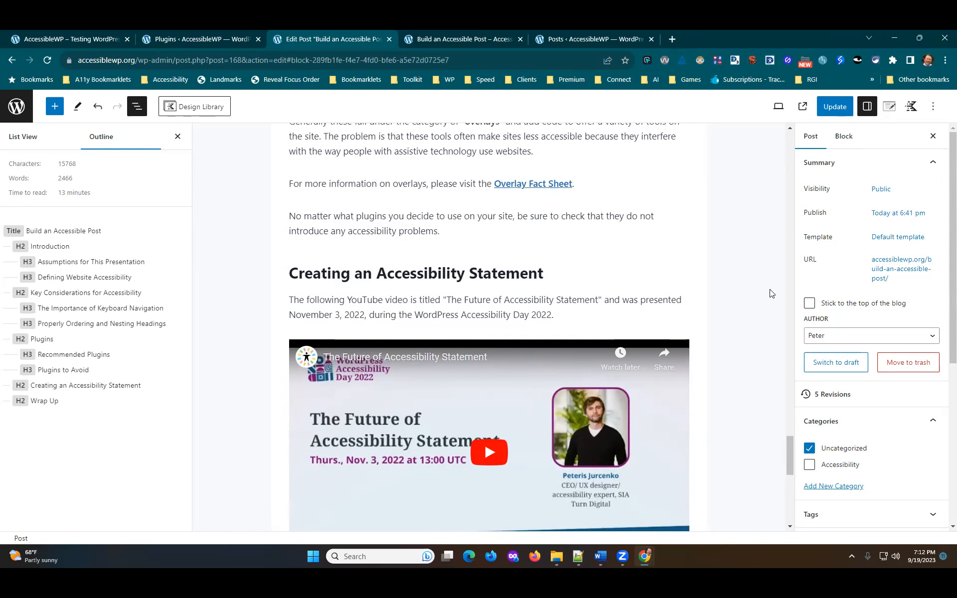
pyautogui.scroll(-2, 742, 316)
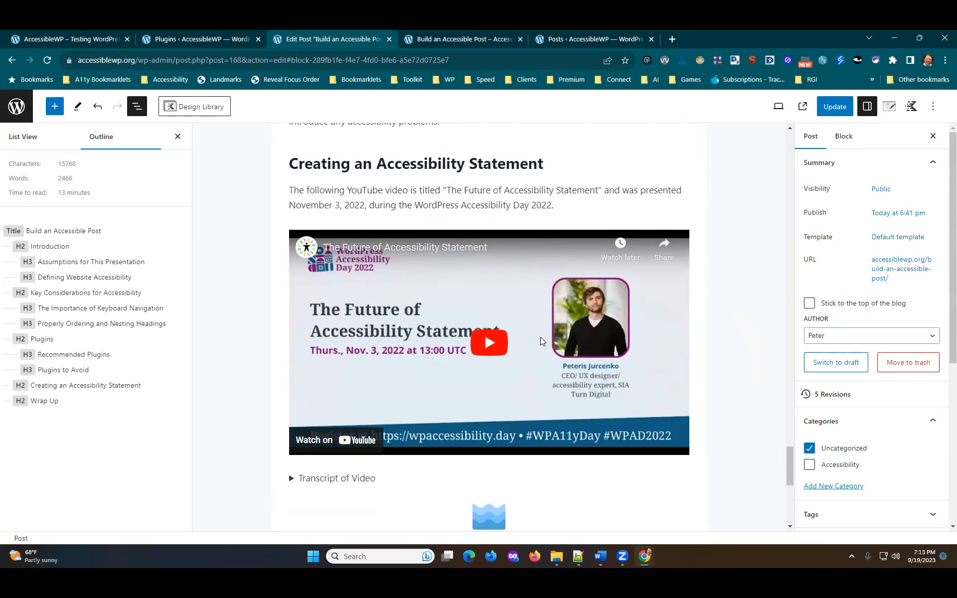
pyautogui.scroll(-1, 541, 337)
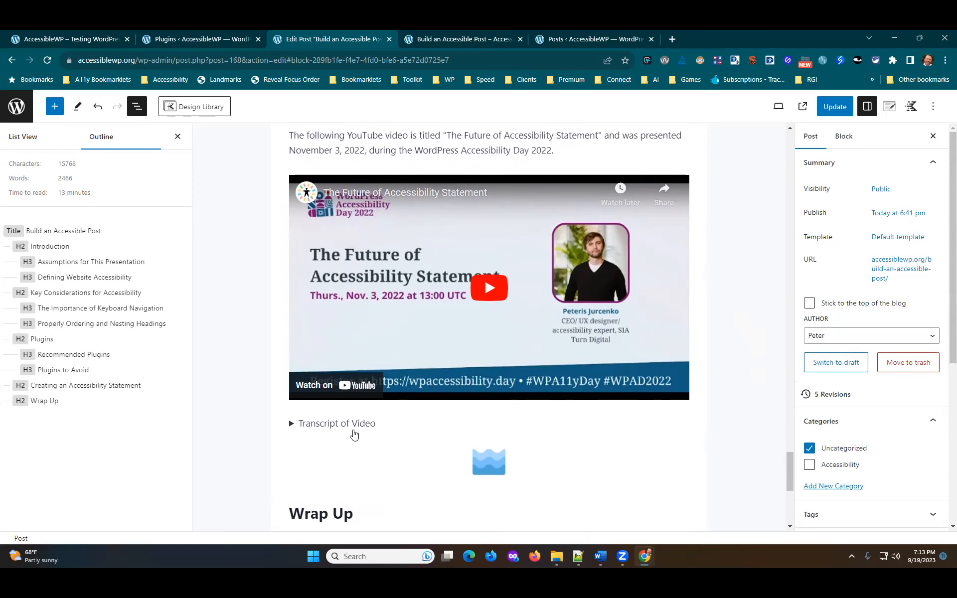
pyautogui.scroll(-6, 487, 389)
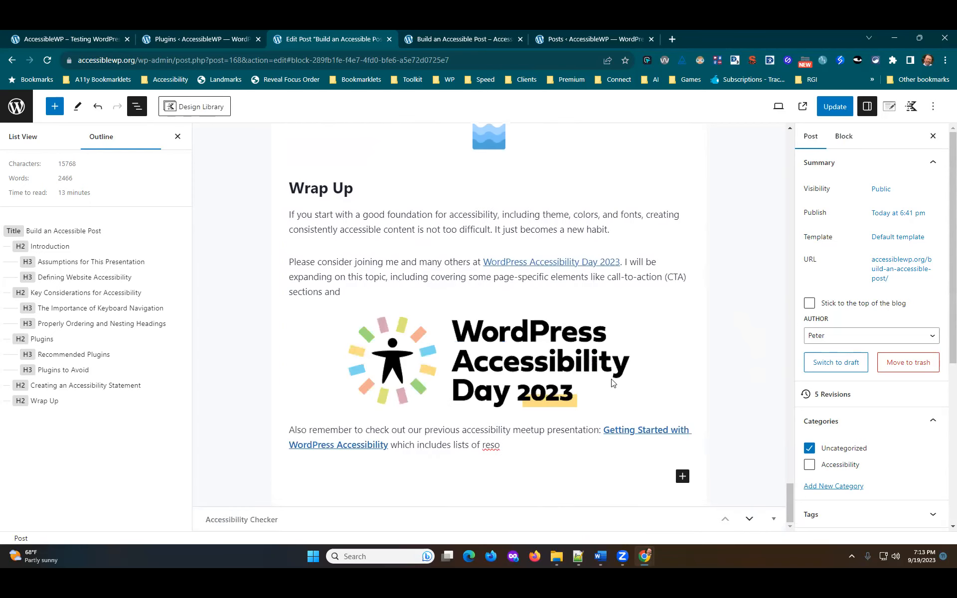
# Expand the Accessibility Checker below the post to view its summary, and return to the video transcript
pyautogui.click(776, 521)
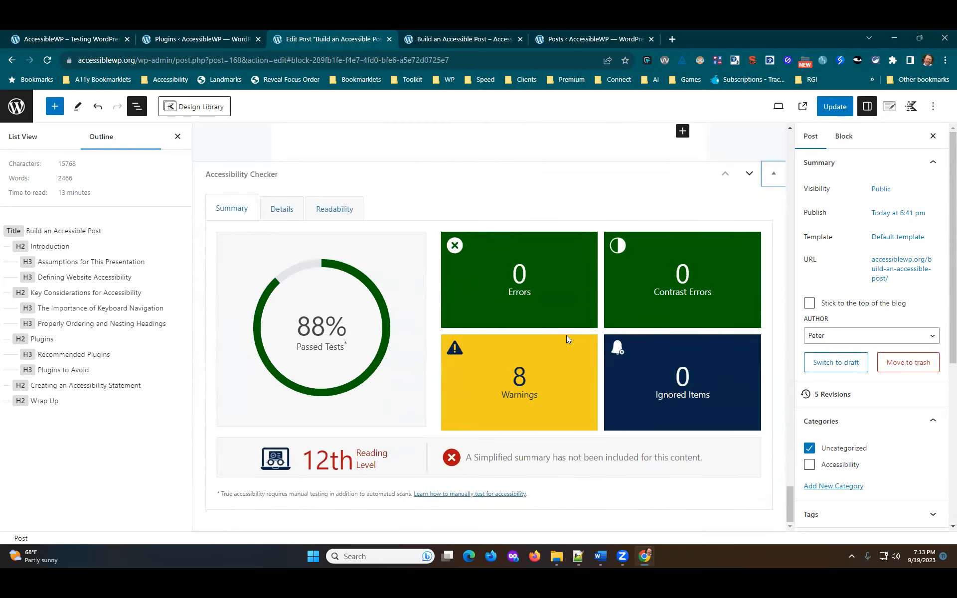
pyautogui.scroll(12, 621, 368)
pyautogui.scroll(-3, 621, 368)
pyautogui.scroll(3, 618, 367)
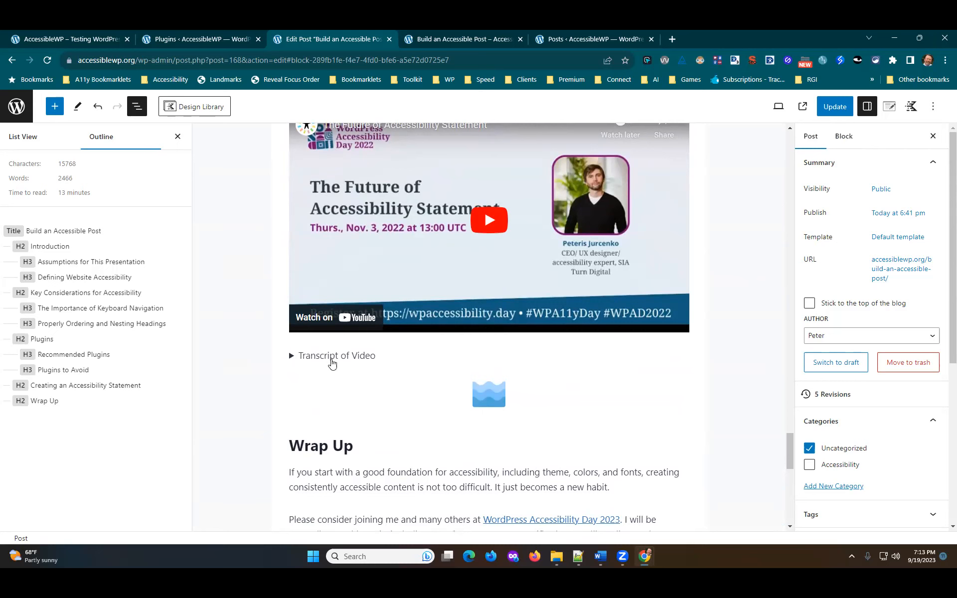
# Expand the Transcript of Video details block below the embedded video and update the post
pyautogui.click(337, 356)
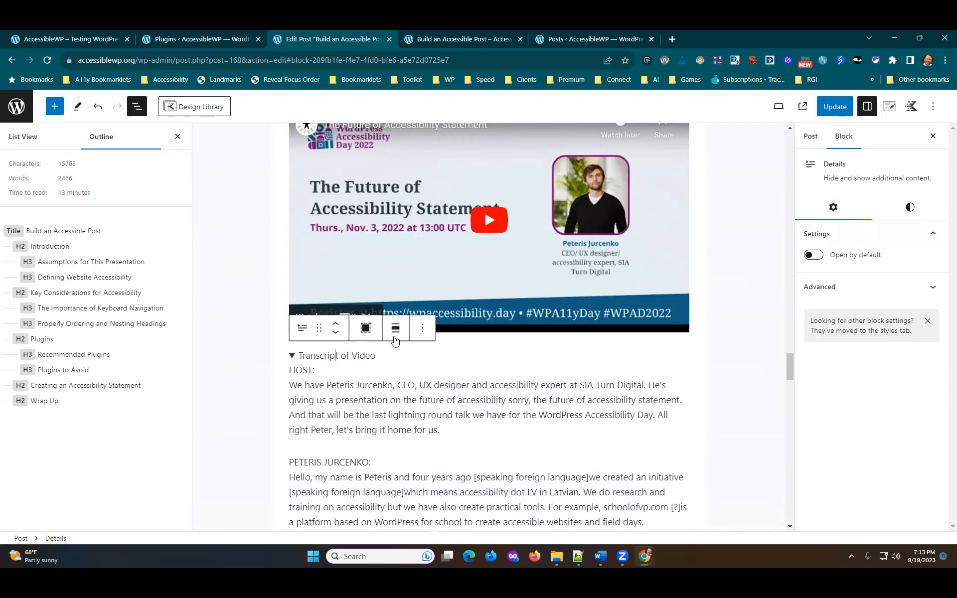
pyautogui.click(339, 357)
pyautogui.scroll(-1, 333, 385)
pyautogui.click(316, 301)
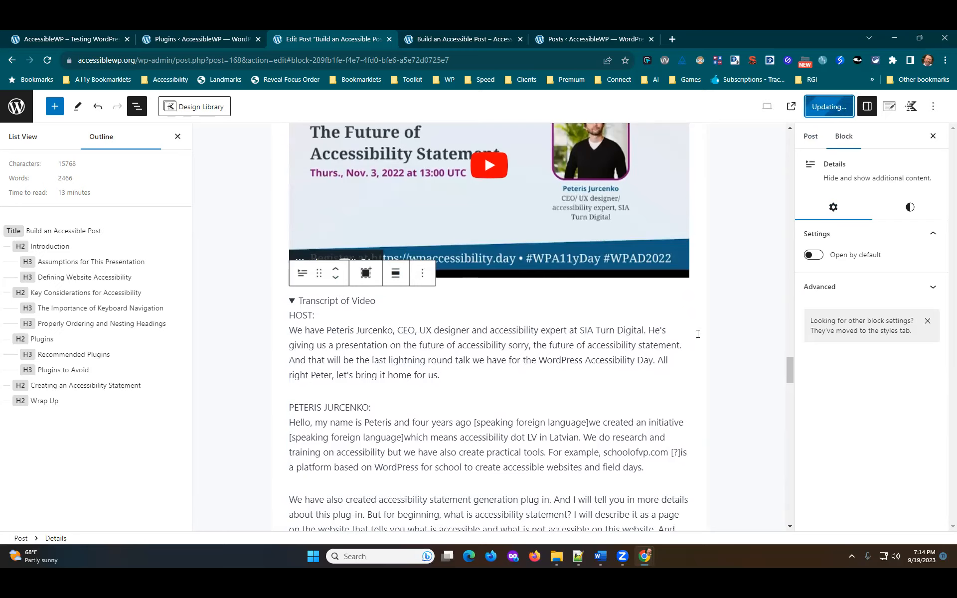
# View the published post and go to the video in the Creating an Accessibility Statement section
pyautogui.click(791, 106)
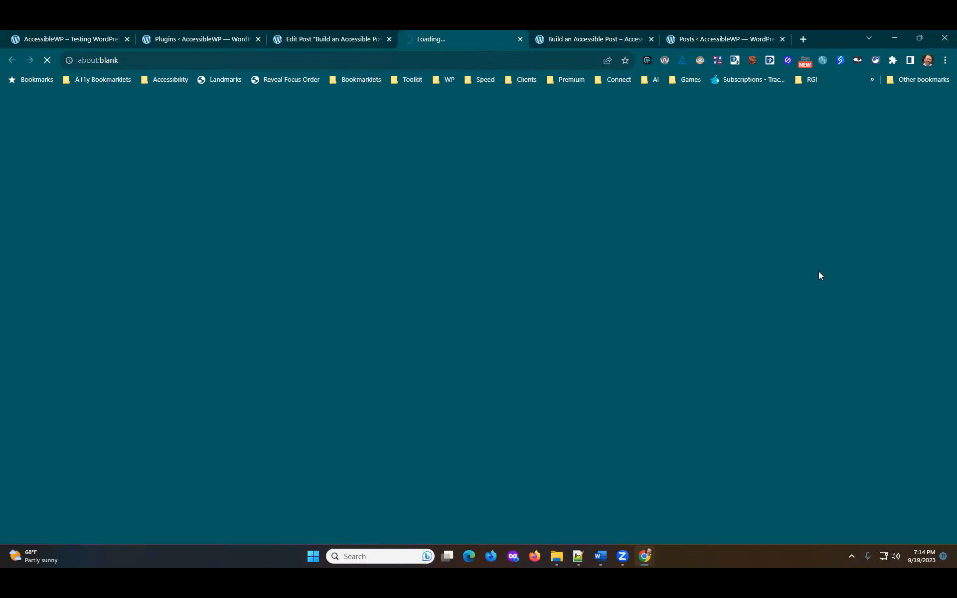
pyautogui.scroll(-20, 713, 402)
pyautogui.scroll(-20, 710, 405)
pyautogui.scroll(-13, 701, 398)
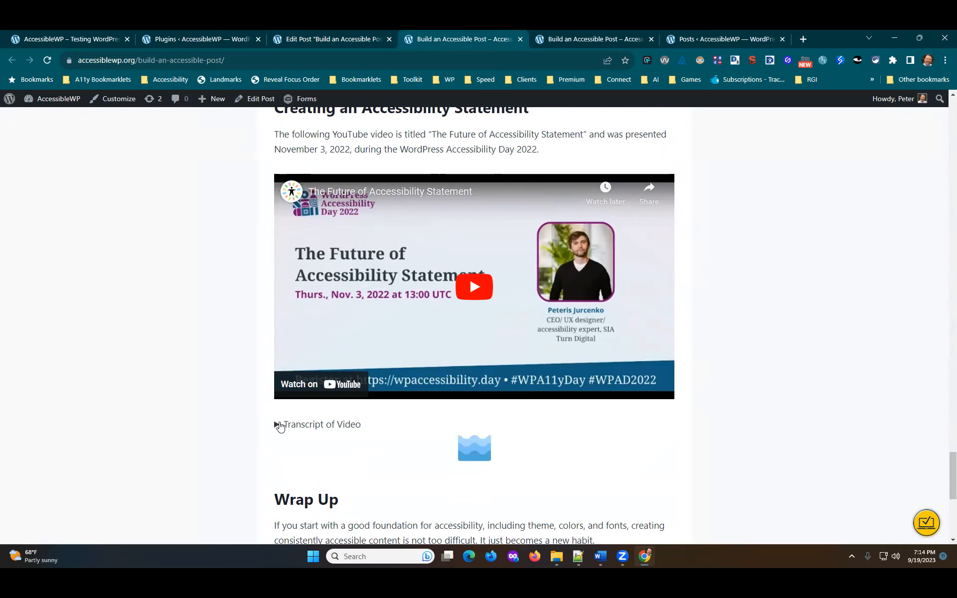
# Expand the Transcript of Video on the published page, look through its full text and collapse it
pyautogui.click(278, 425)
pyautogui.scroll(-15, 526, 438)
pyautogui.scroll(-16, 536, 437)
pyautogui.scroll(20, 536, 436)
pyautogui.scroll(12, 536, 433)
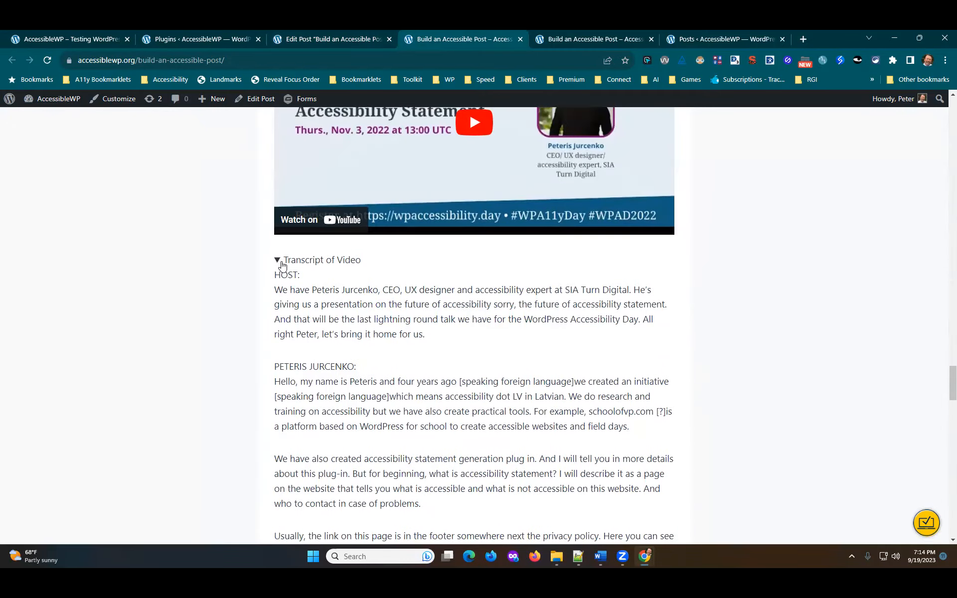
pyautogui.click(278, 261)
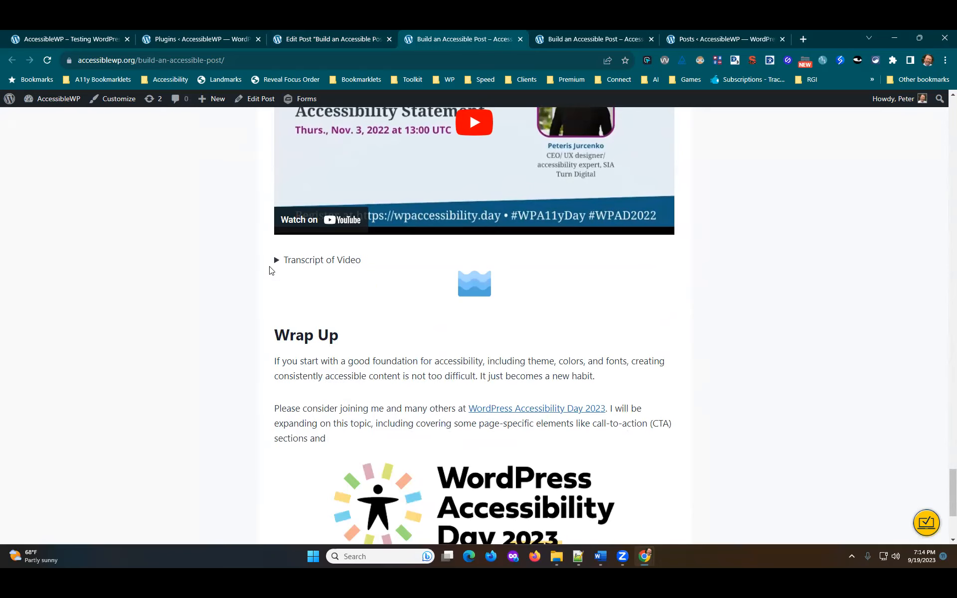
# Expand and collapse the published video transcript once more, and look over the video and Wrap Up section around it
pyautogui.click(277, 261)
pyautogui.scroll(-6, 605, 364)
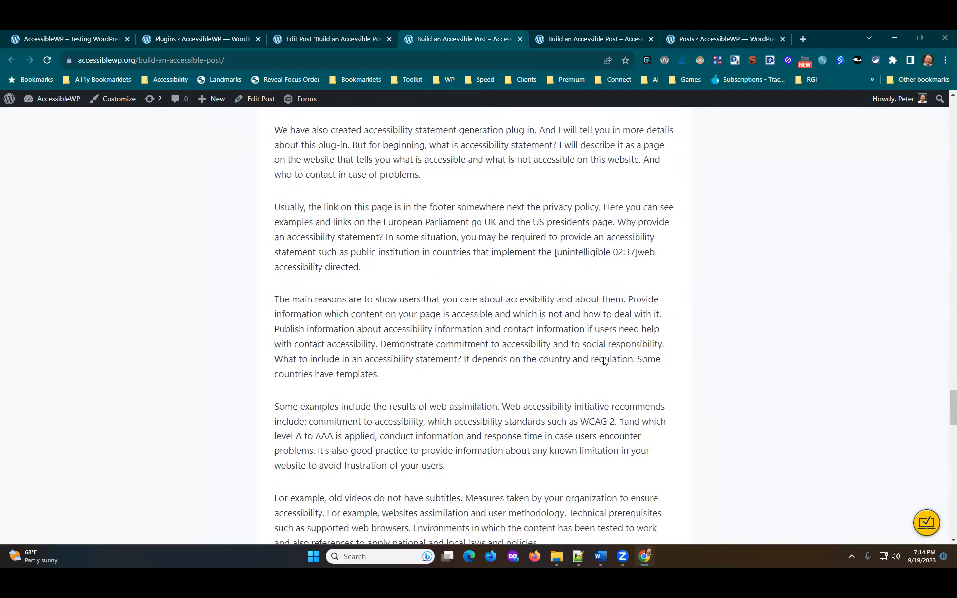
pyautogui.scroll(5, 294, 167)
pyautogui.click(294, 152)
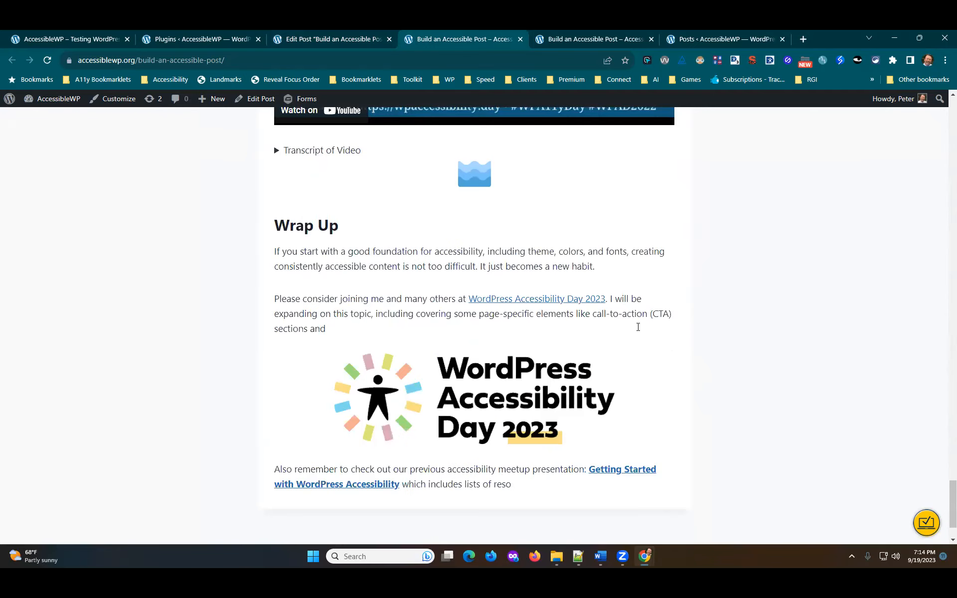
pyautogui.scroll(2, 653, 359)
pyautogui.scroll(2, 661, 378)
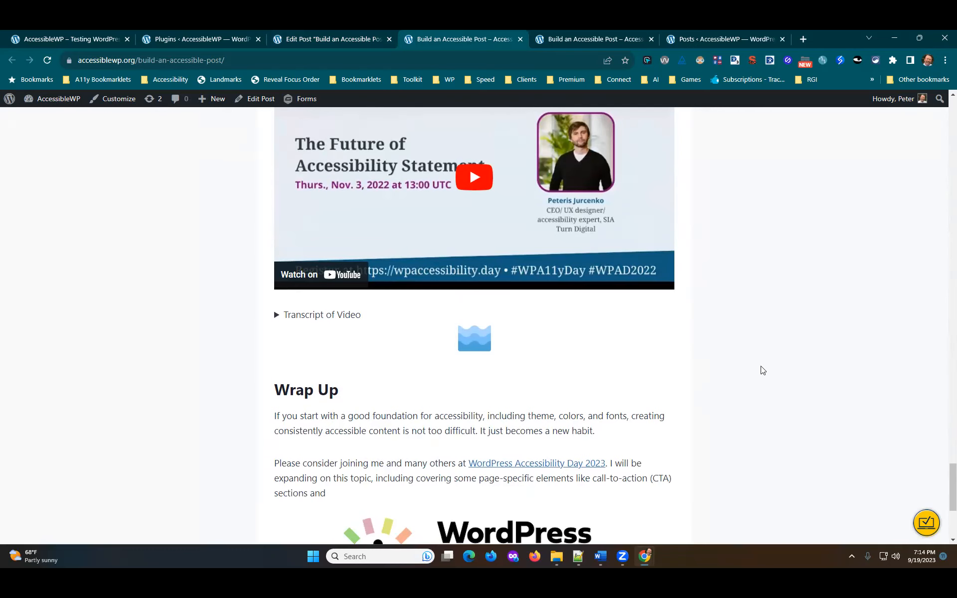
pyautogui.scroll(-1, 485, 255)
pyautogui.scroll(4, 572, 316)
pyautogui.scroll(-5, 538, 402)
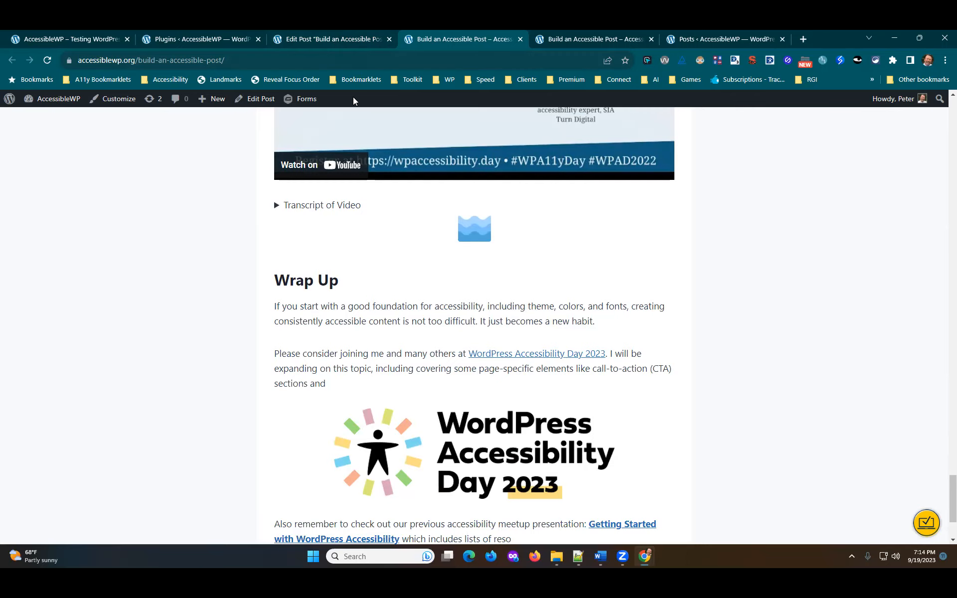
# Return to the post editor, check the Wrap Up section at the end and update the post again
pyautogui.click(343, 40)
pyautogui.scroll(-20, 615, 310)
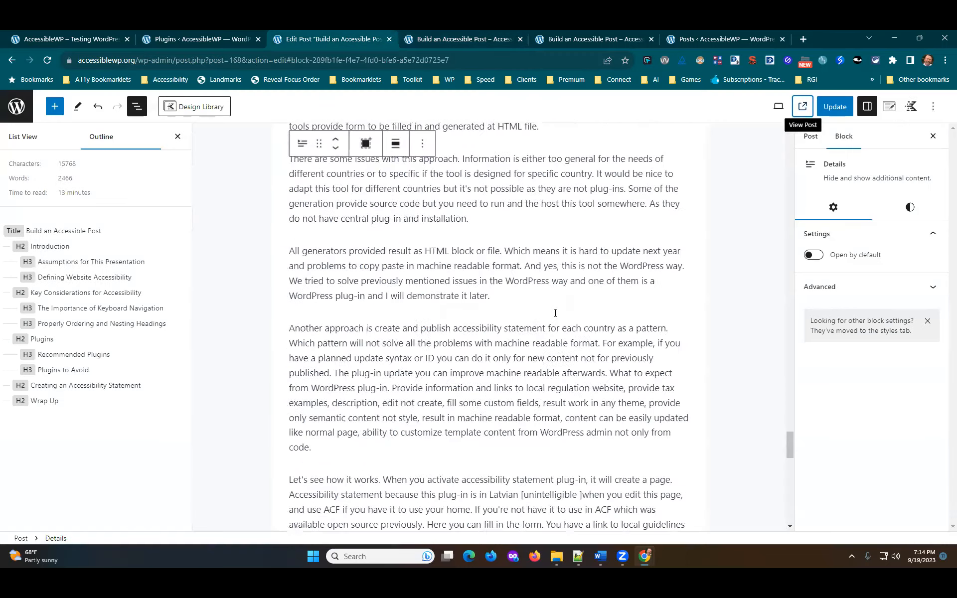
pyautogui.scroll(4, 555, 313)
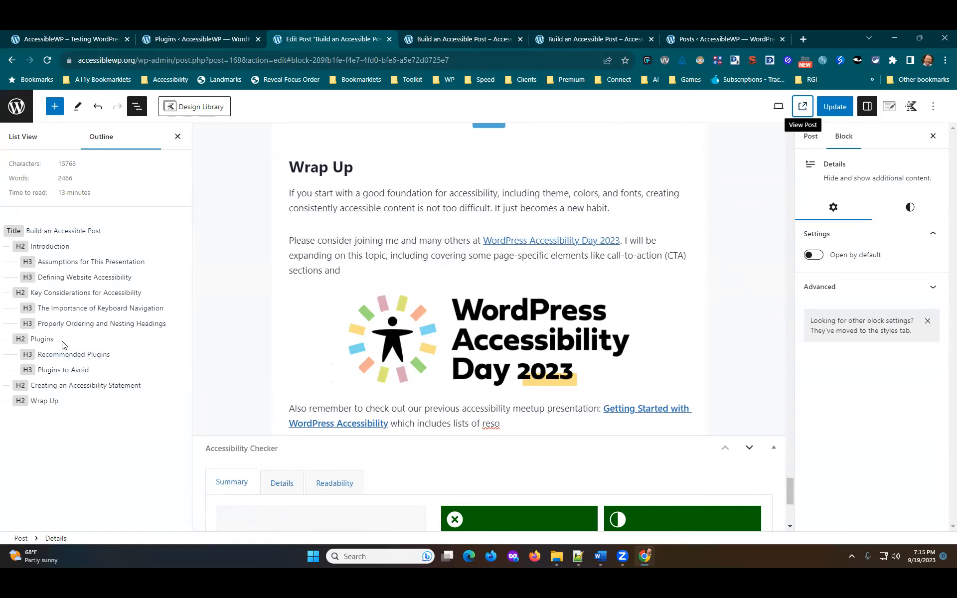
pyautogui.scroll(1, 220, 205)
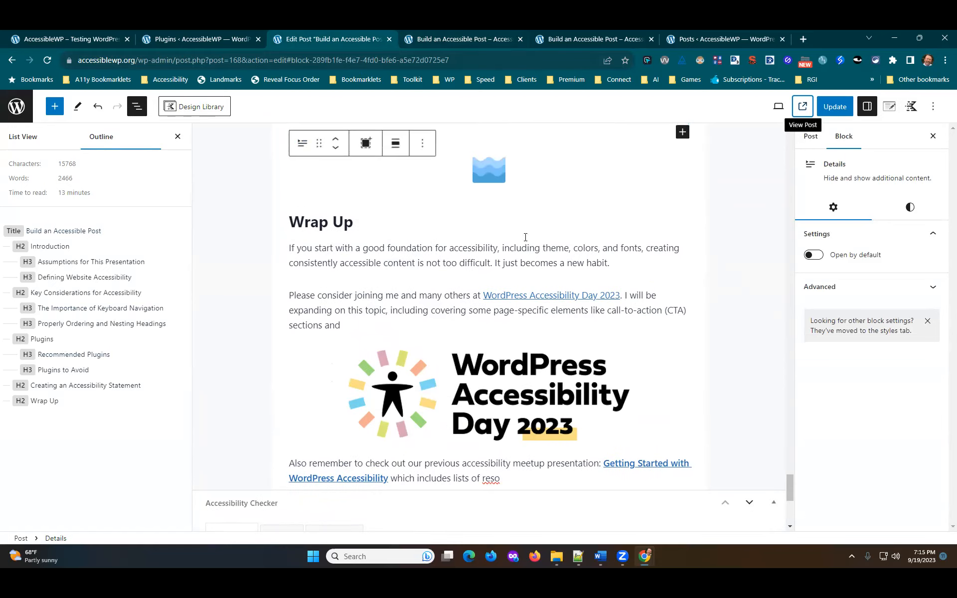
pyautogui.rightClick(802, 108)
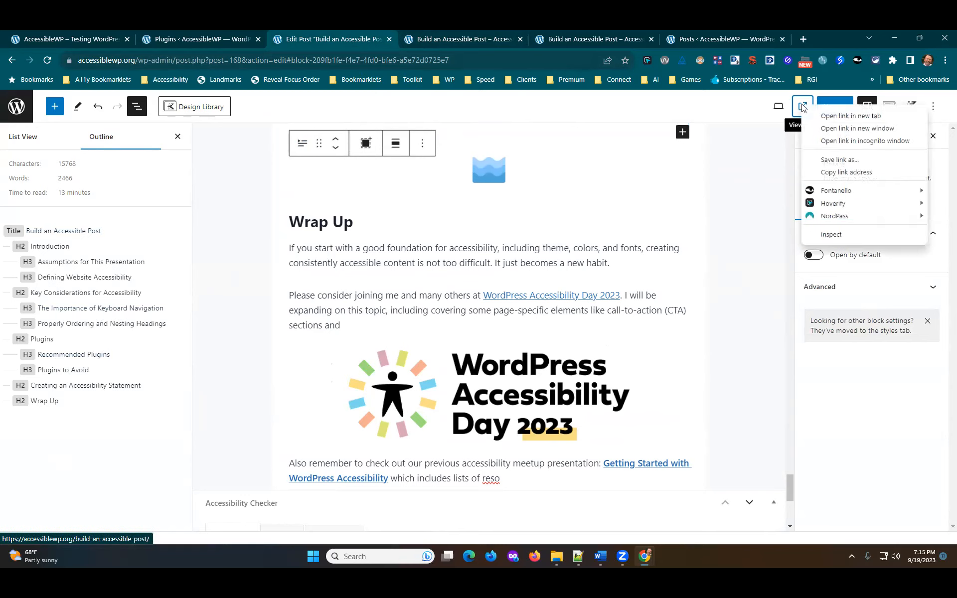
pyautogui.click(837, 101)
pyautogui.click(836, 99)
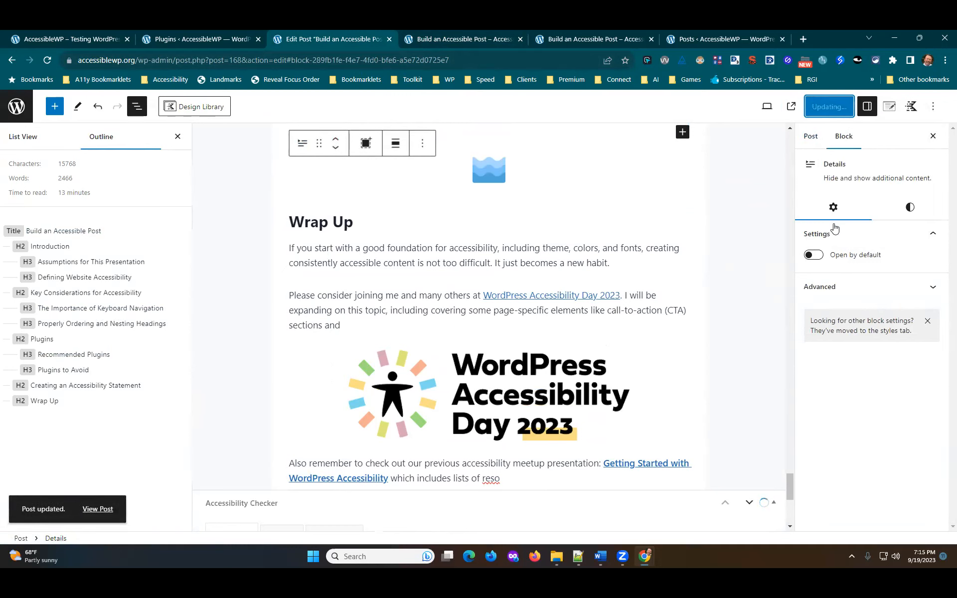
# Open the published post in an incognito window and run the WAVE evaluation to examine its navigation order
pyautogui.rightClick(803, 107)
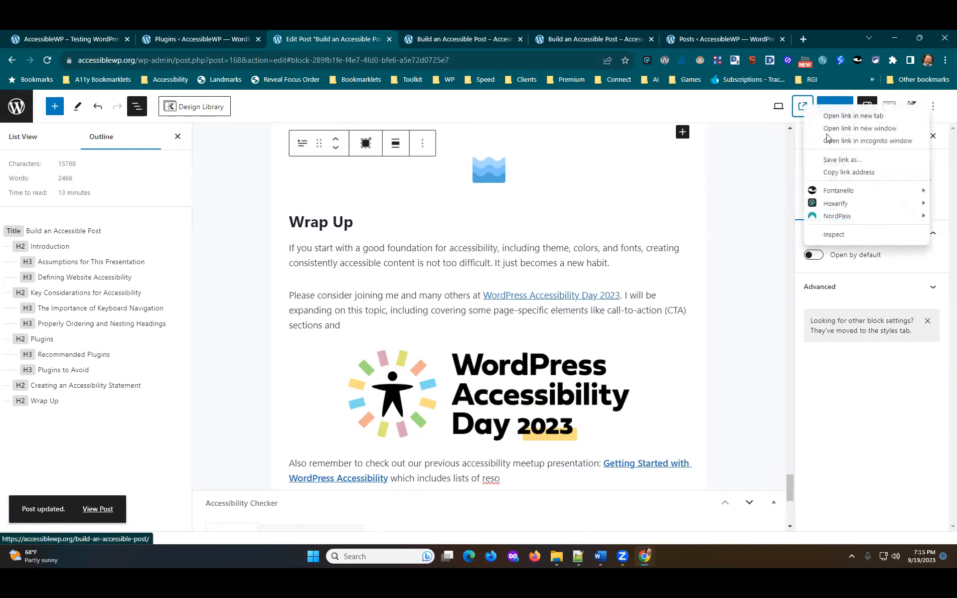
pyautogui.click(831, 141)
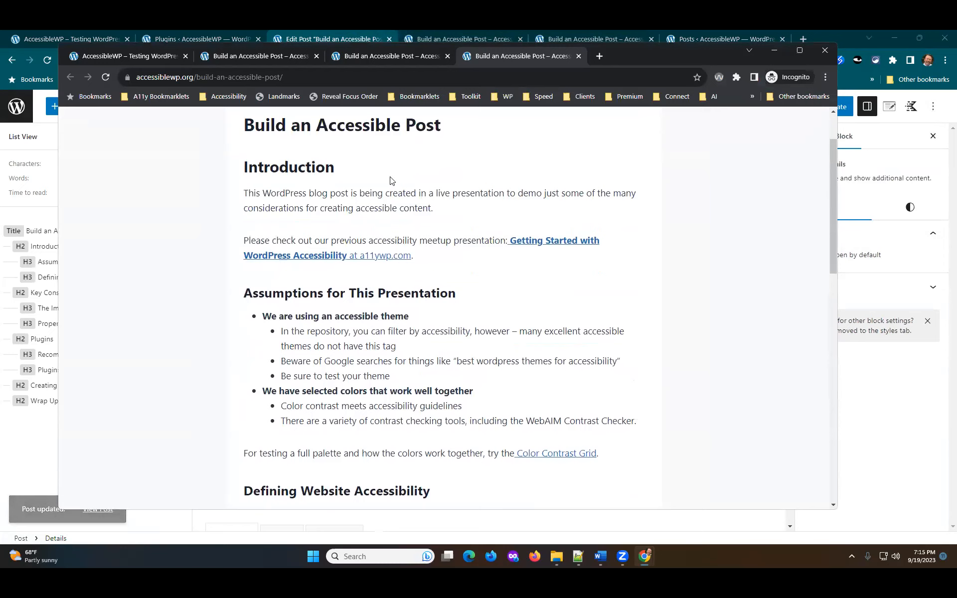
pyautogui.click(718, 77)
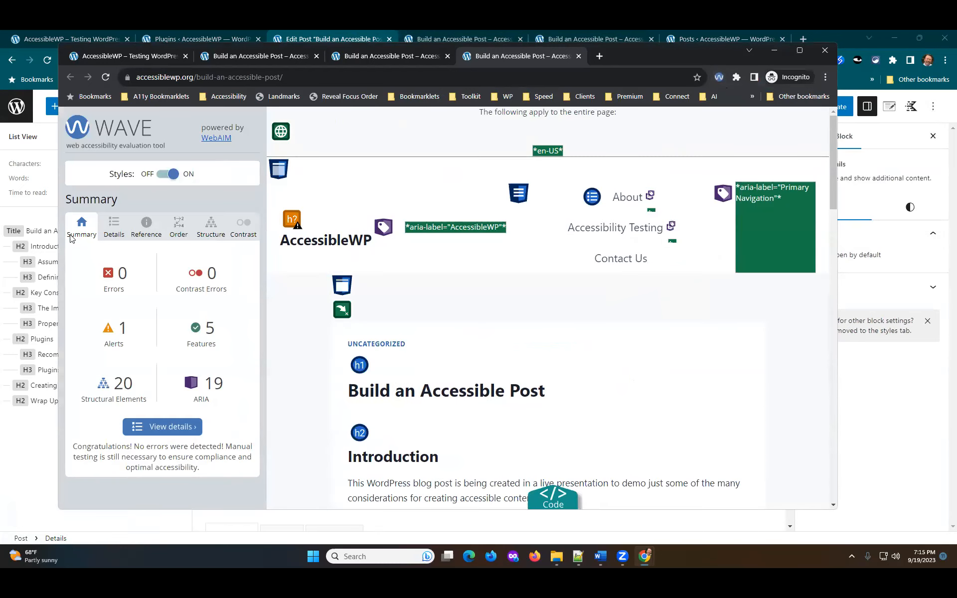
pyautogui.click(179, 227)
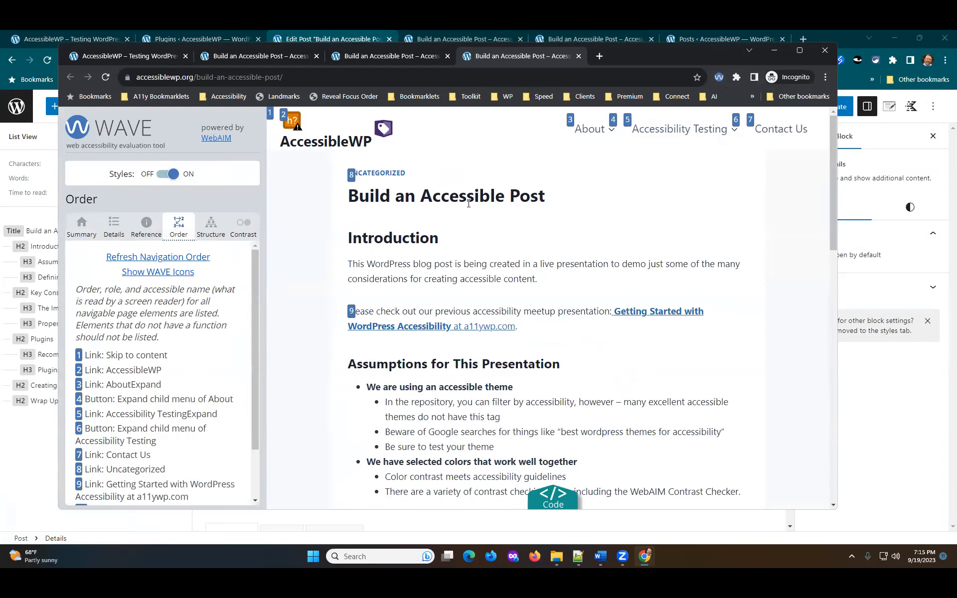
# Look through the navigation order markers on the published post and show the WAVE summary
pyautogui.scroll(-15, 483, 335)
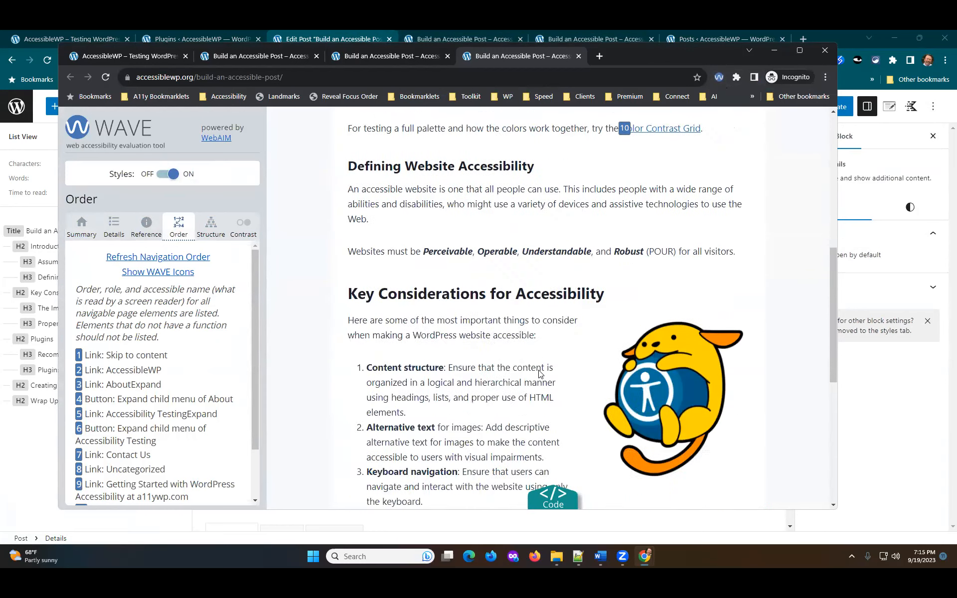
pyautogui.scroll(4, 539, 370)
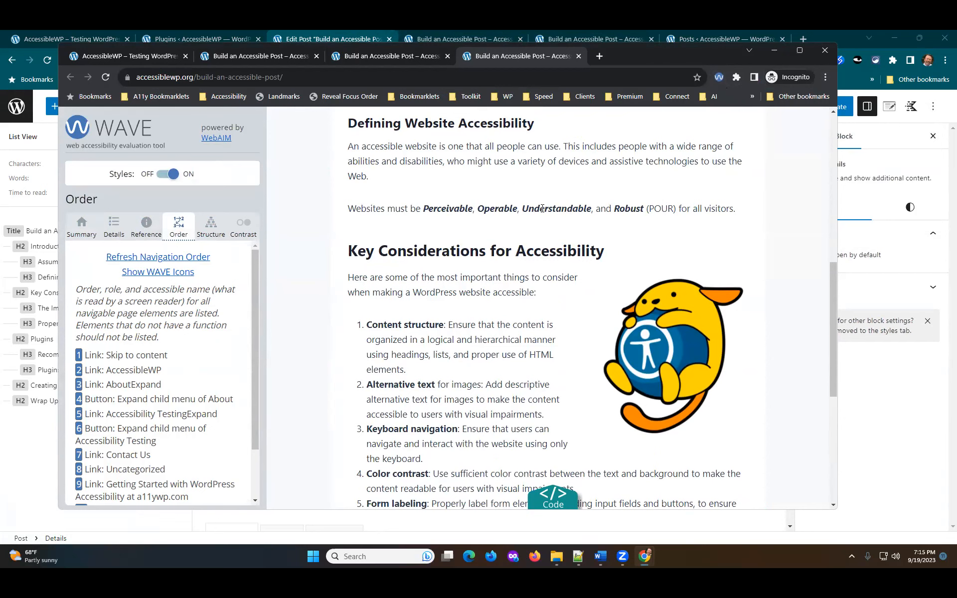
pyautogui.scroll(9, 598, 234)
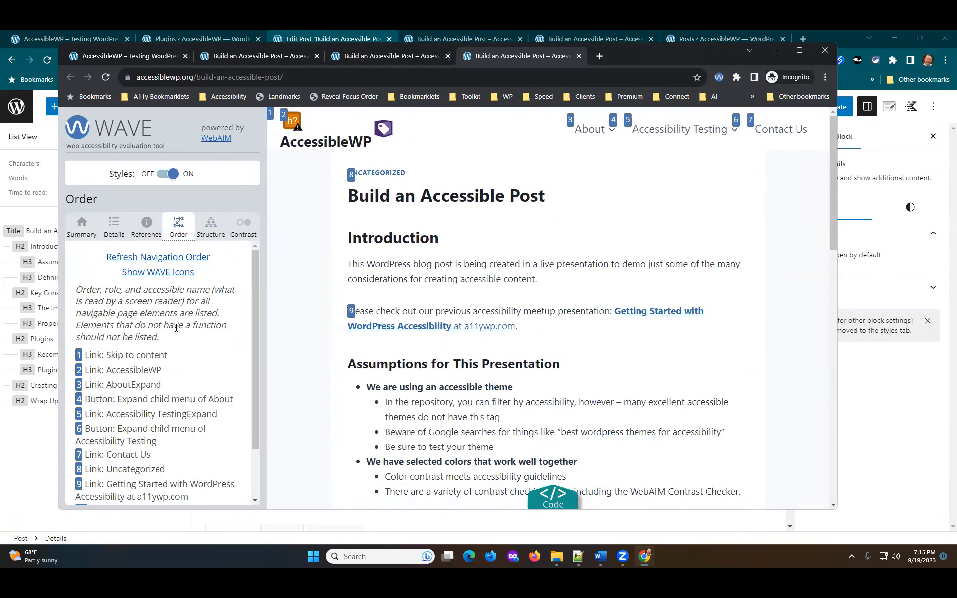
pyautogui.click(81, 224)
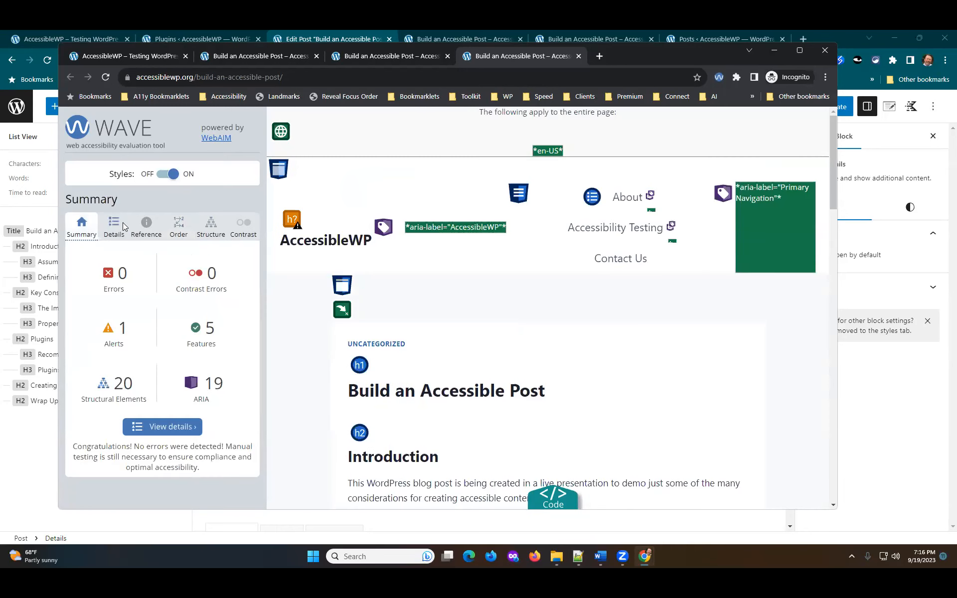
# Examine the WAVE structure outline against the page content down to the footer, and move the incognito window out of the way
pyautogui.click(211, 228)
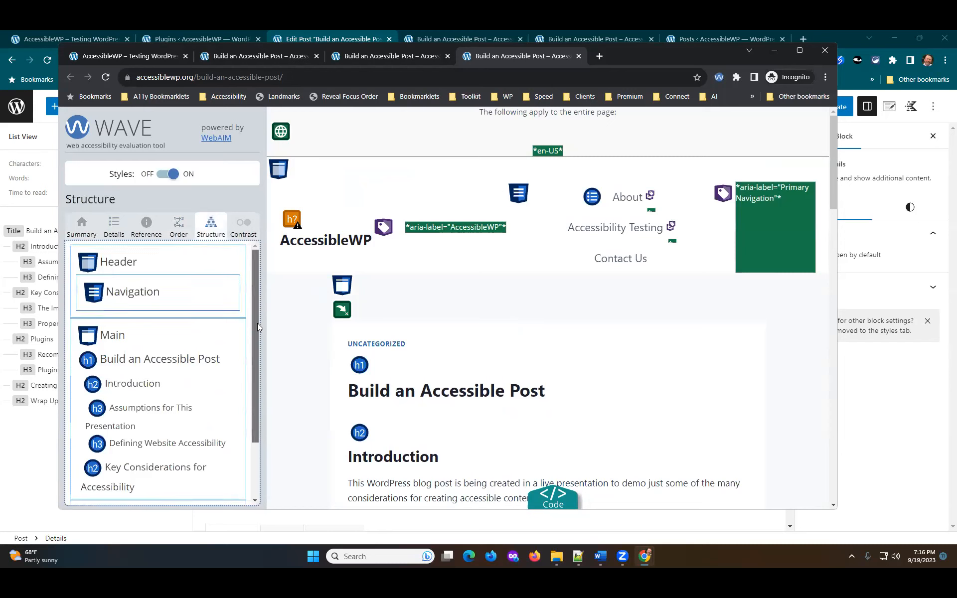
pyautogui.scroll(-2, 257, 323)
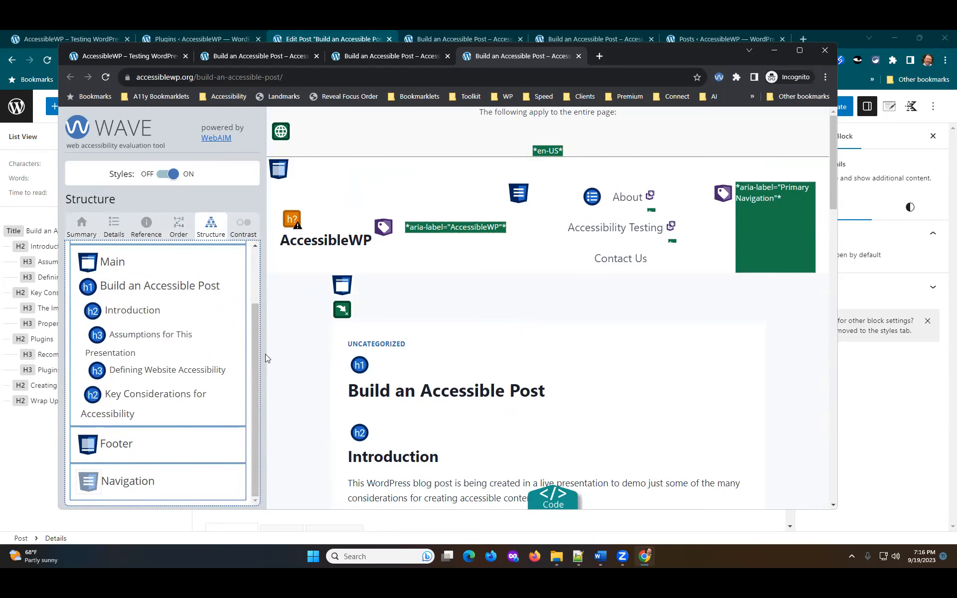
pyautogui.scroll(-15, 482, 370)
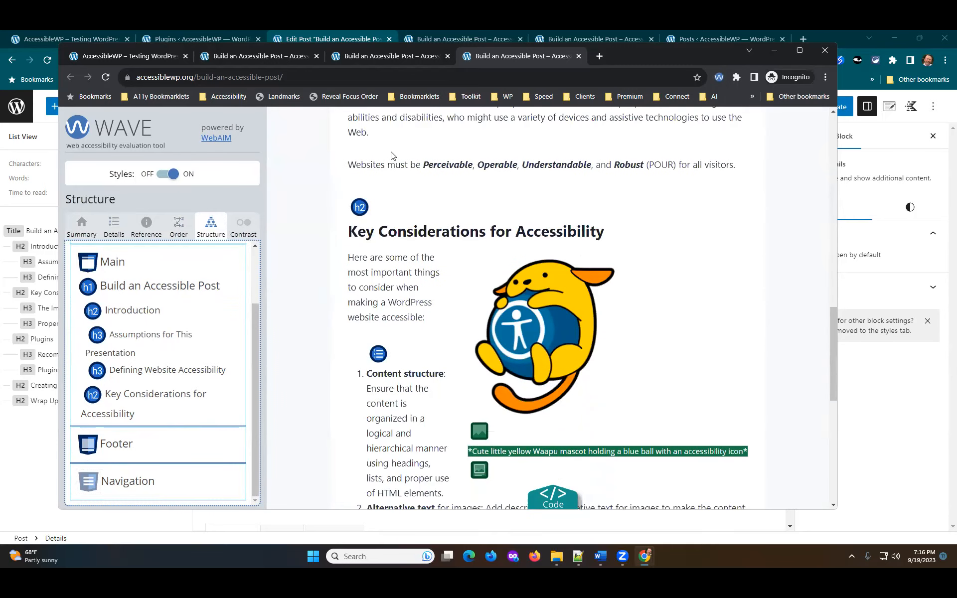
pyautogui.scroll(-7, 488, 302)
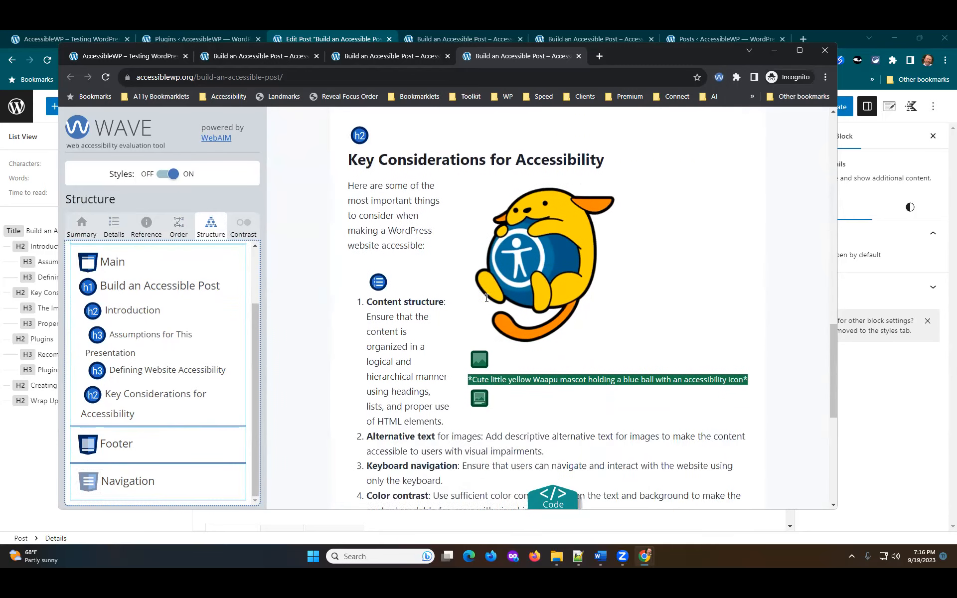
pyautogui.scroll(-2, 488, 302)
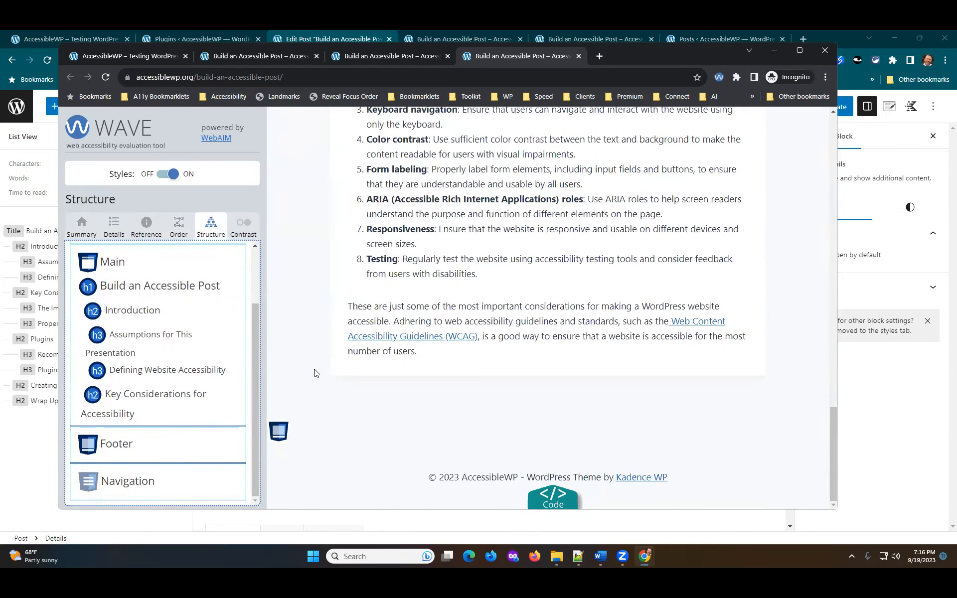
pyautogui.scroll(12, 654, 317)
pyautogui.moveTo(674, 57); pyautogui.dragTo(956, 100)
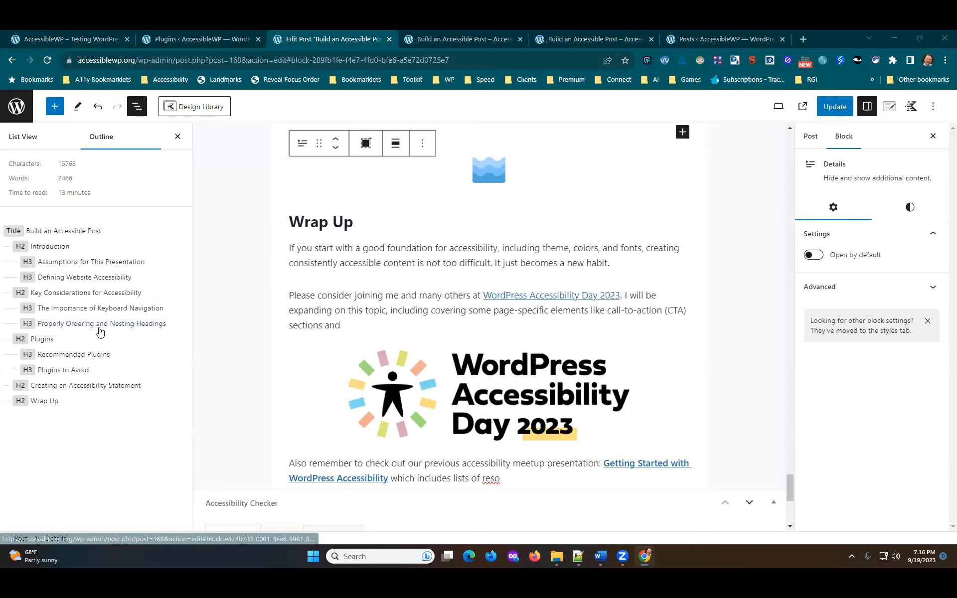
# Change the Recommended Plugins heading to level H1 and set it back to H3
pyautogui.click(68, 355)
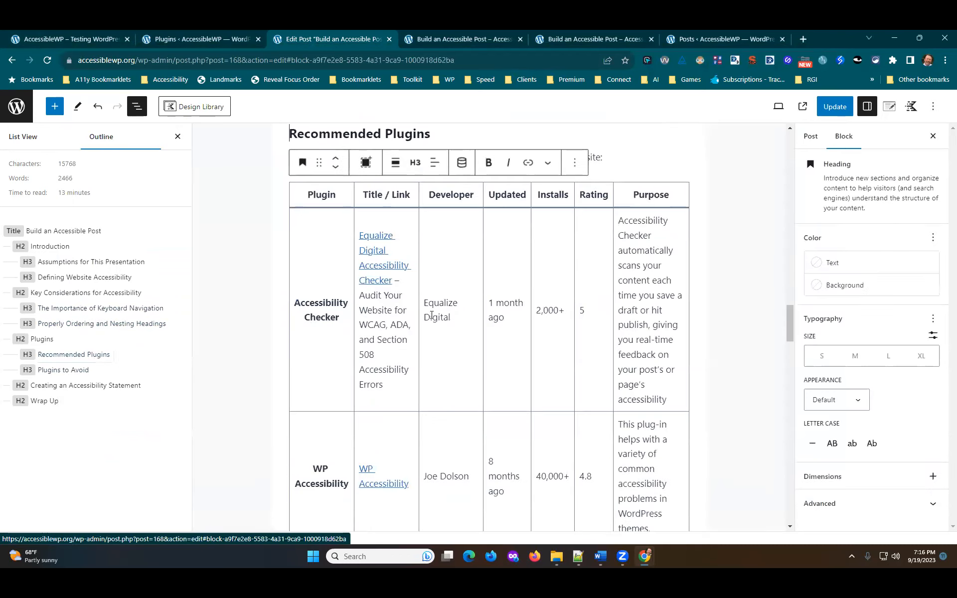
pyautogui.click(332, 244)
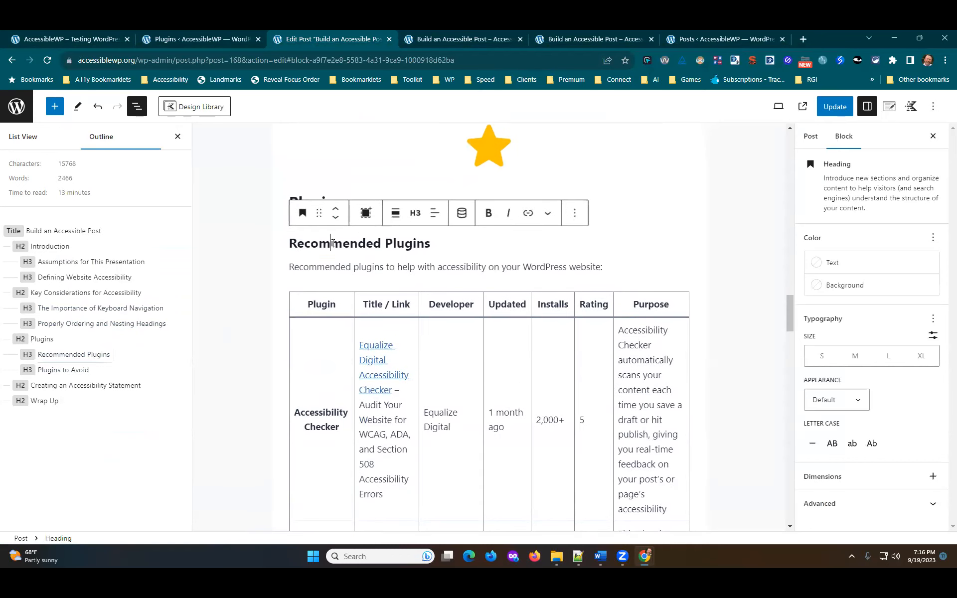
pyautogui.click(415, 213)
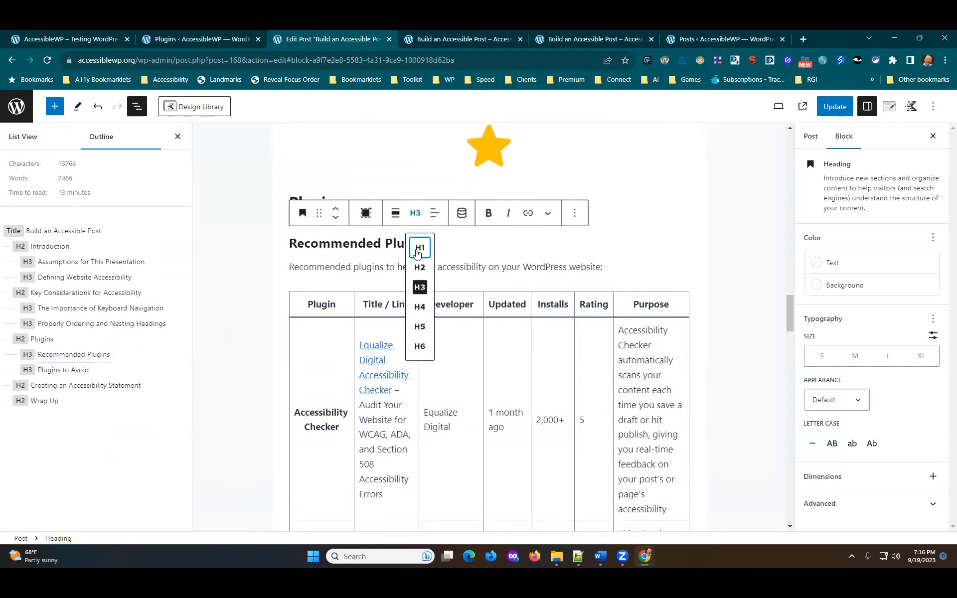
pyautogui.click(415, 252)
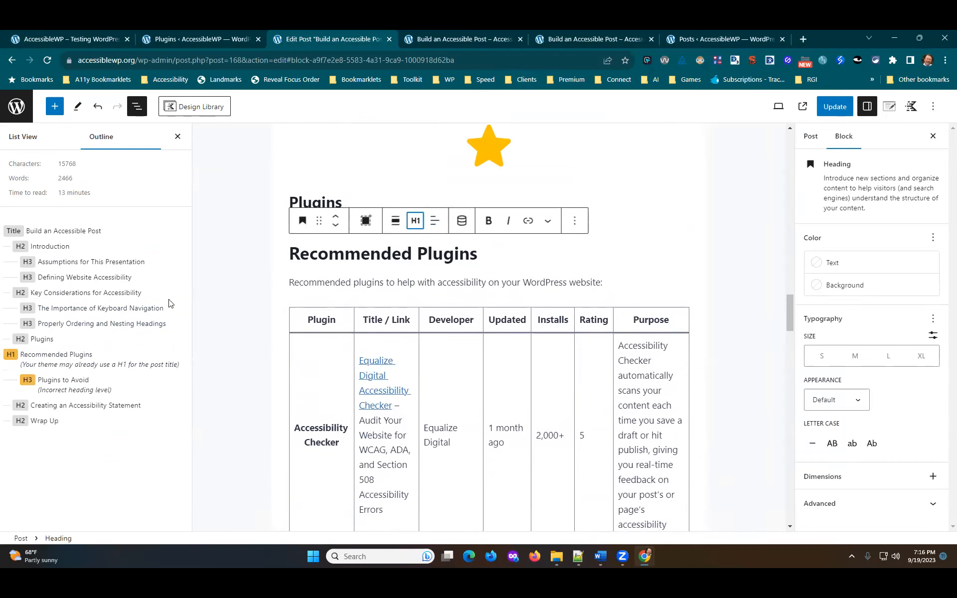
pyautogui.click(415, 220)
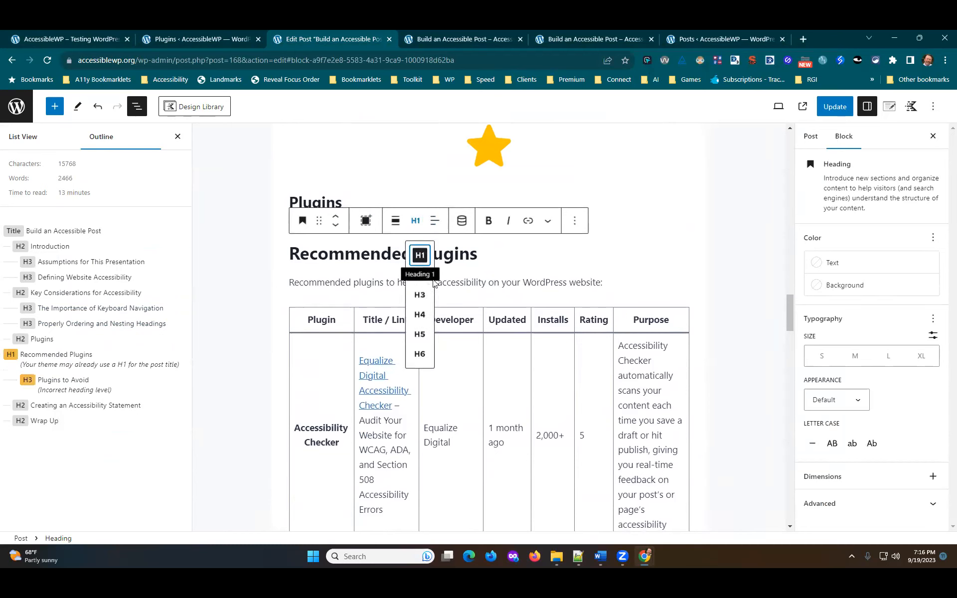
pyautogui.click(420, 294)
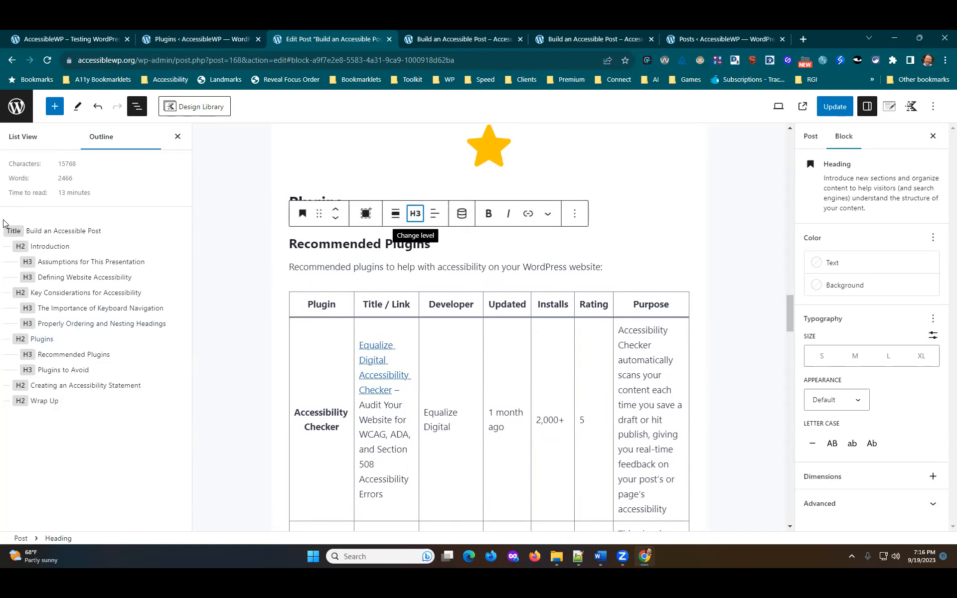
# Update the post and check the Accessibility Checker summary below the content
pyautogui.click(835, 106)
pyautogui.scroll(-20, 754, 248)
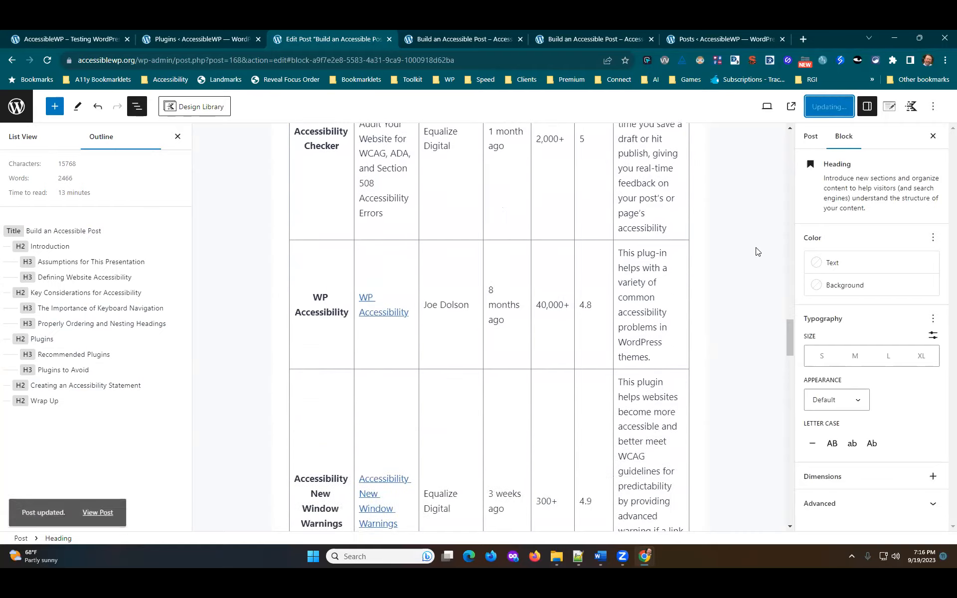
pyautogui.scroll(-10, 756, 244)
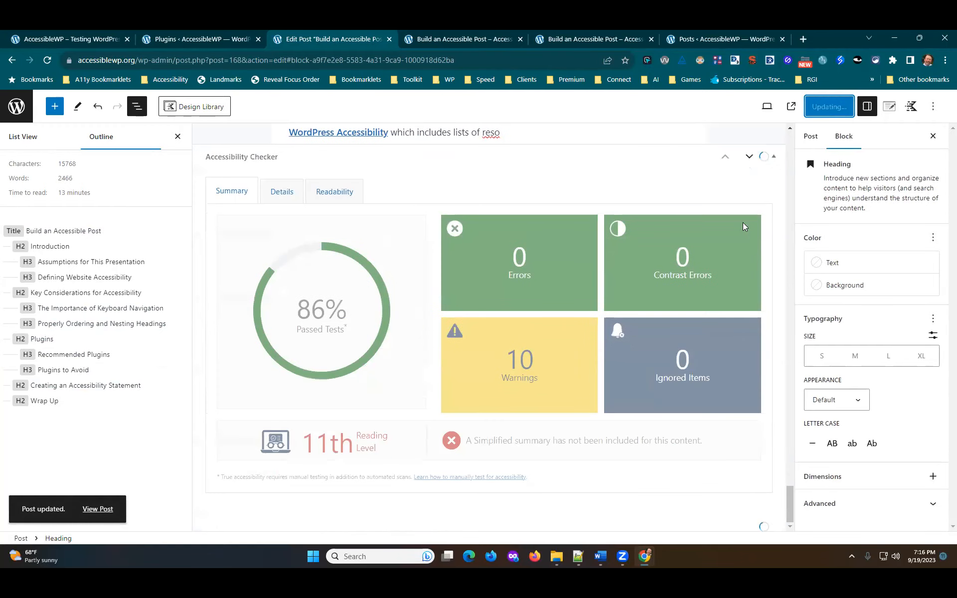
# View the published post and look through it down to the Plugins to Avoid section
pyautogui.click(791, 106)
pyautogui.scroll(-20, 673, 284)
pyautogui.scroll(-15, 676, 289)
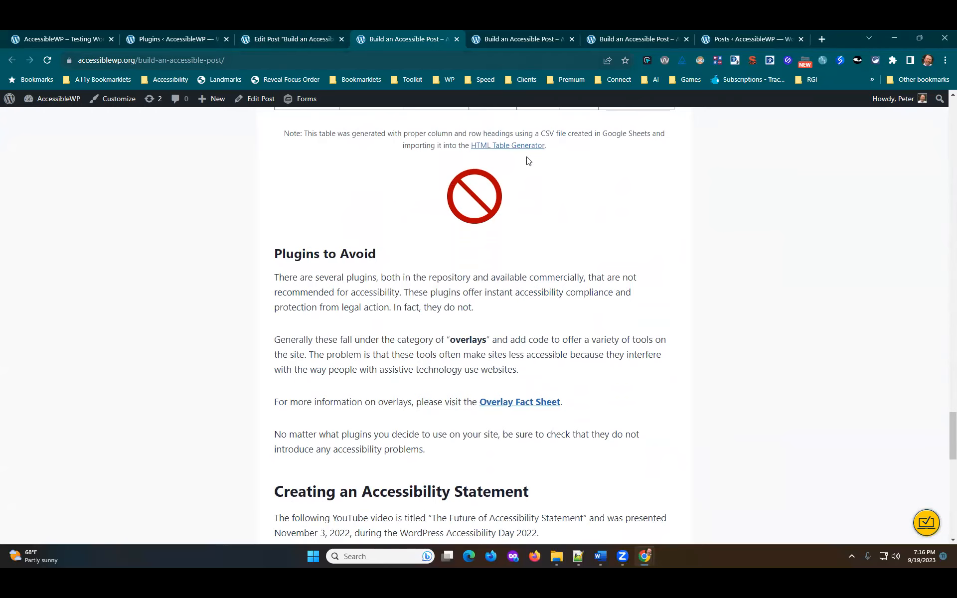
pyautogui.scroll(3, 524, 129)
# Return to the post editor, change the post's permalink to "build" and update the post
pyautogui.click(294, 40)
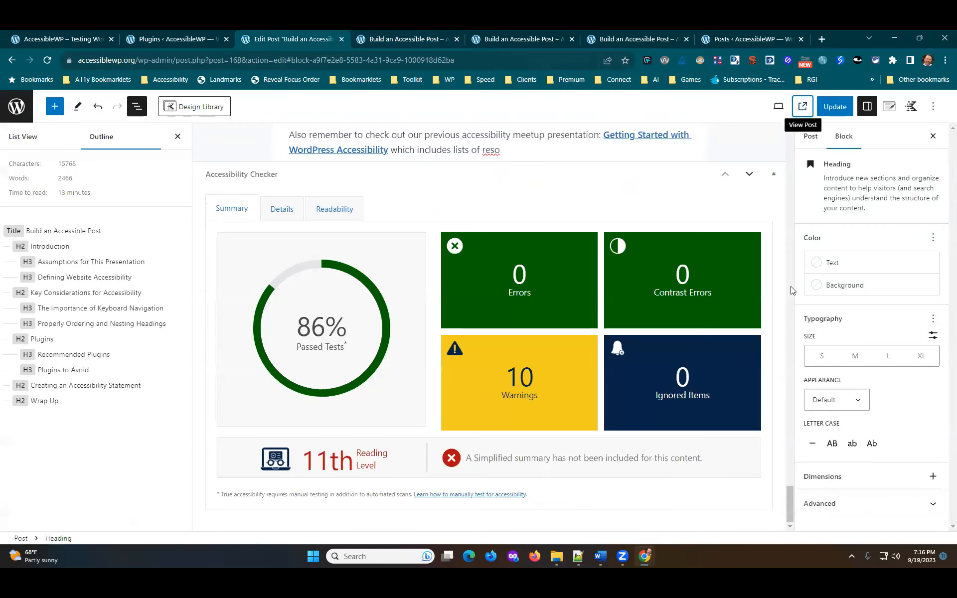
pyautogui.click(811, 136)
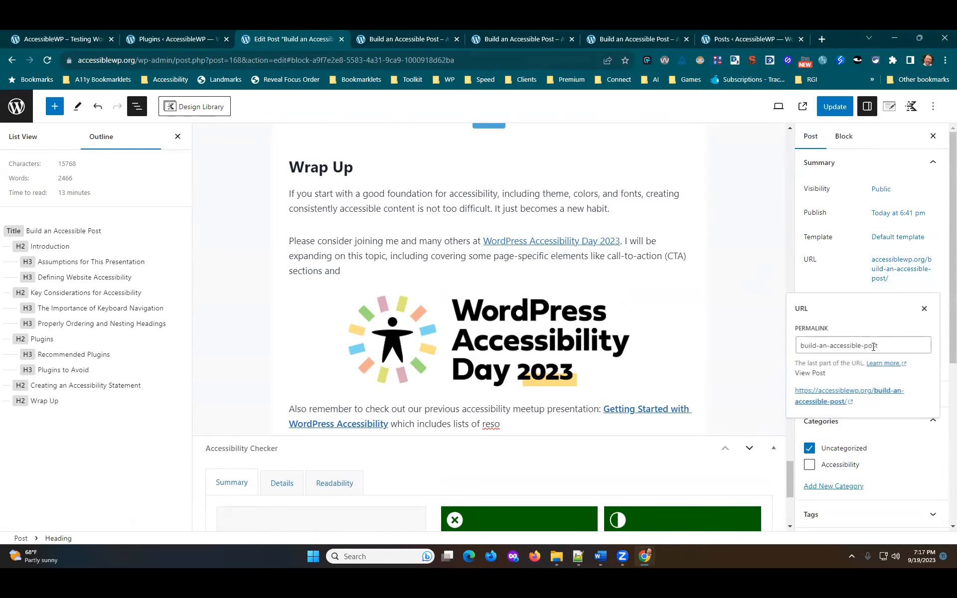
pyautogui.moveTo(889, 345); pyautogui.dragTo(792, 347)
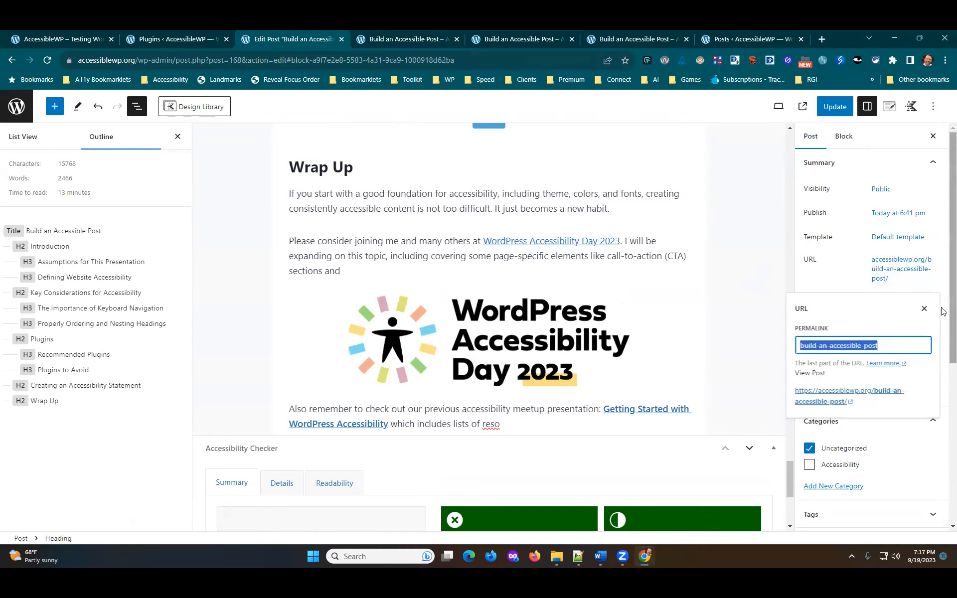
pyautogui.press('BackSpace')
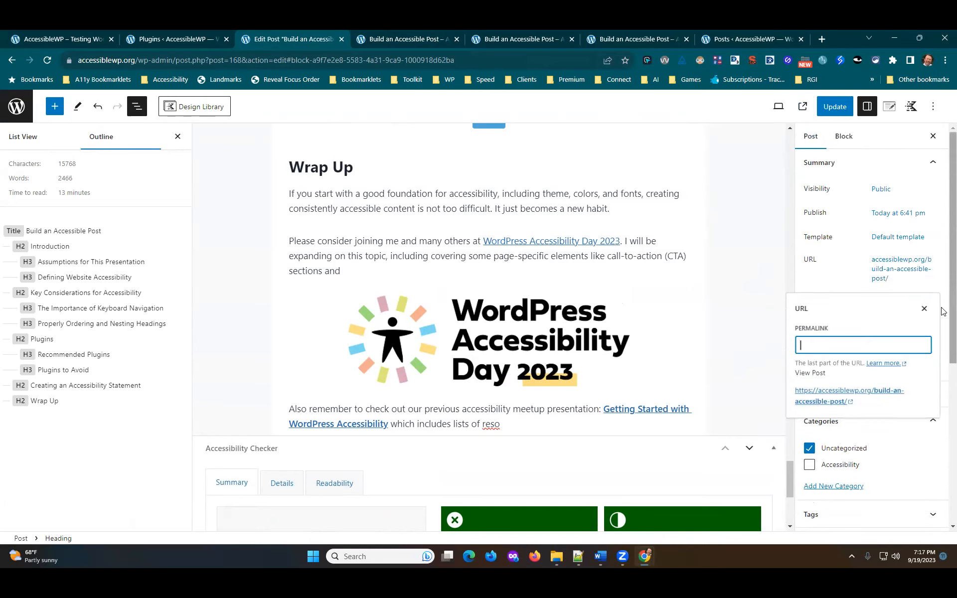
pyautogui.write('build')
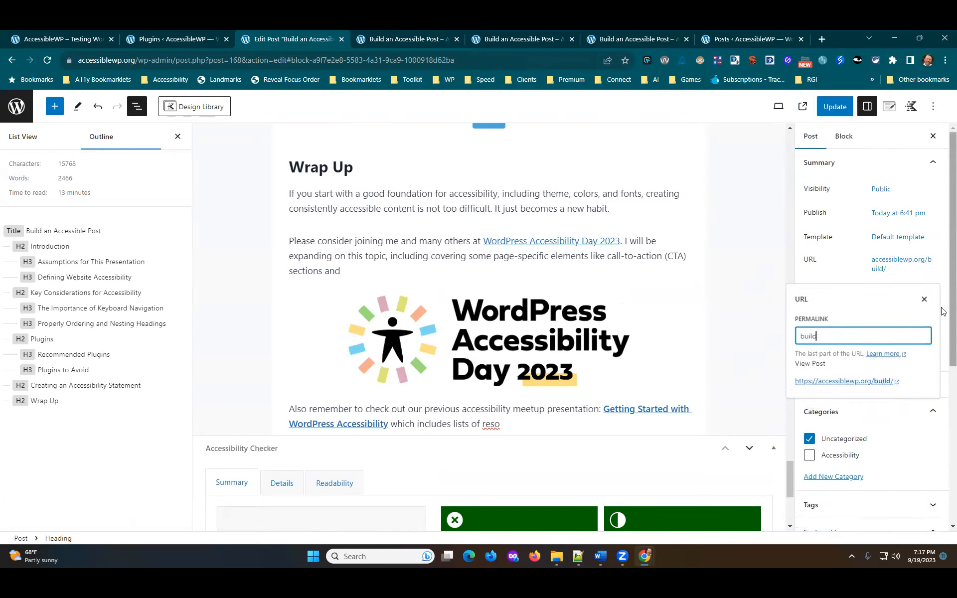
pyautogui.hotkey('ctrl', 's')
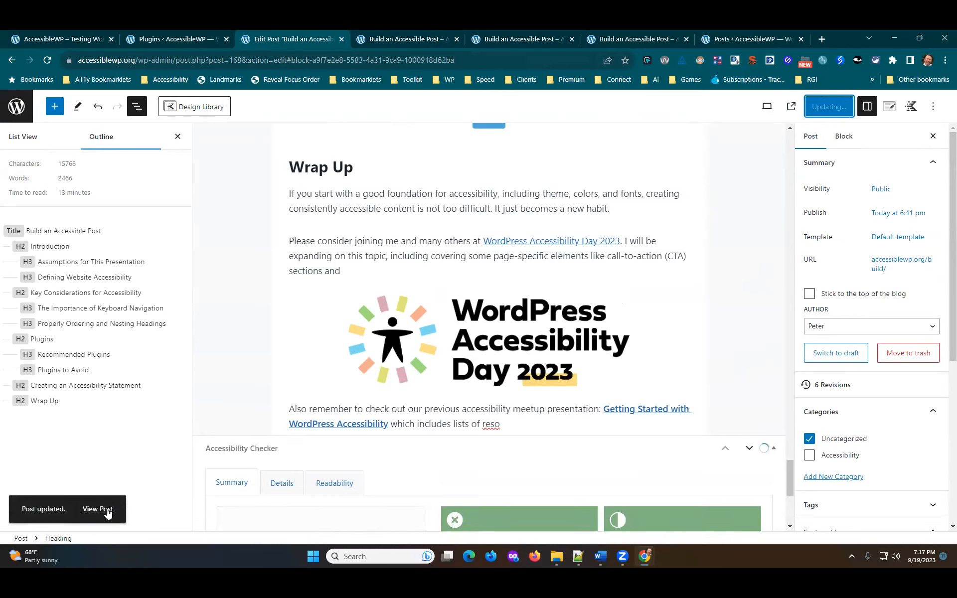
# Open the published post at its shortened URL in a new browser tab
pyautogui.rightClick(107, 512)
pyautogui.click(160, 377)
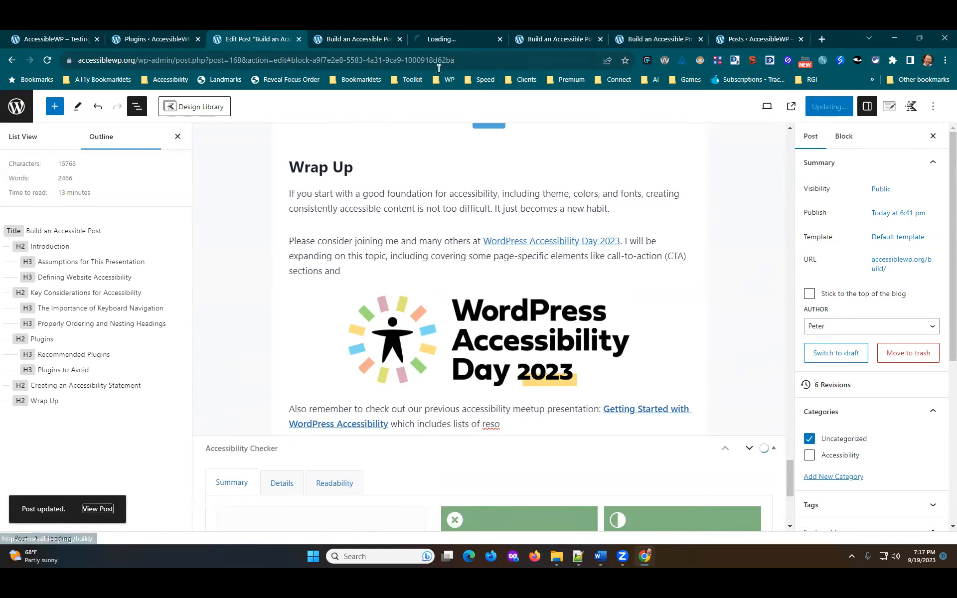
pyautogui.click(449, 35)
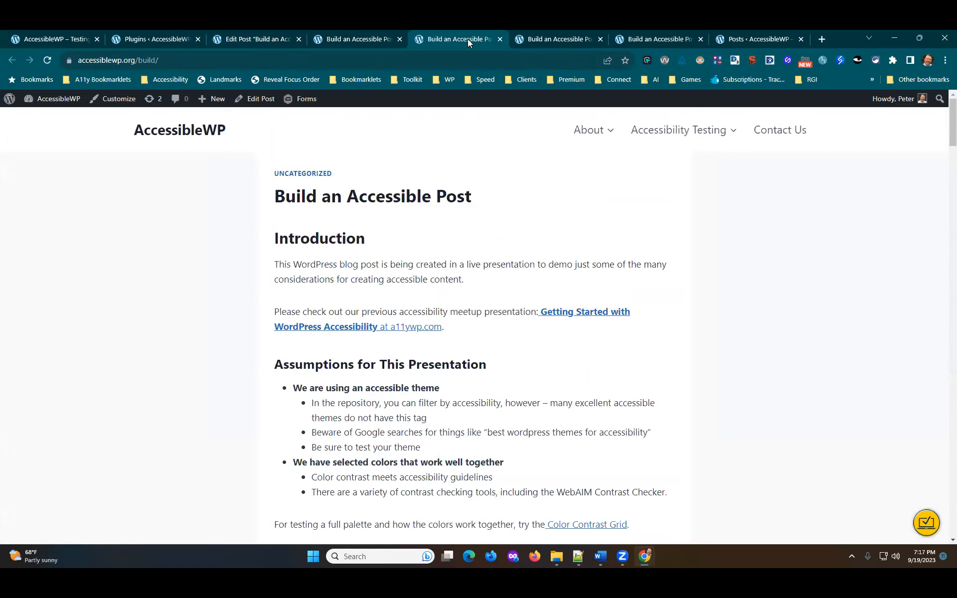
# Compare the editor's URL setting with the published post's address and look over the page down to Key Considerations for Accessibility
pyautogui.click(283, 40)
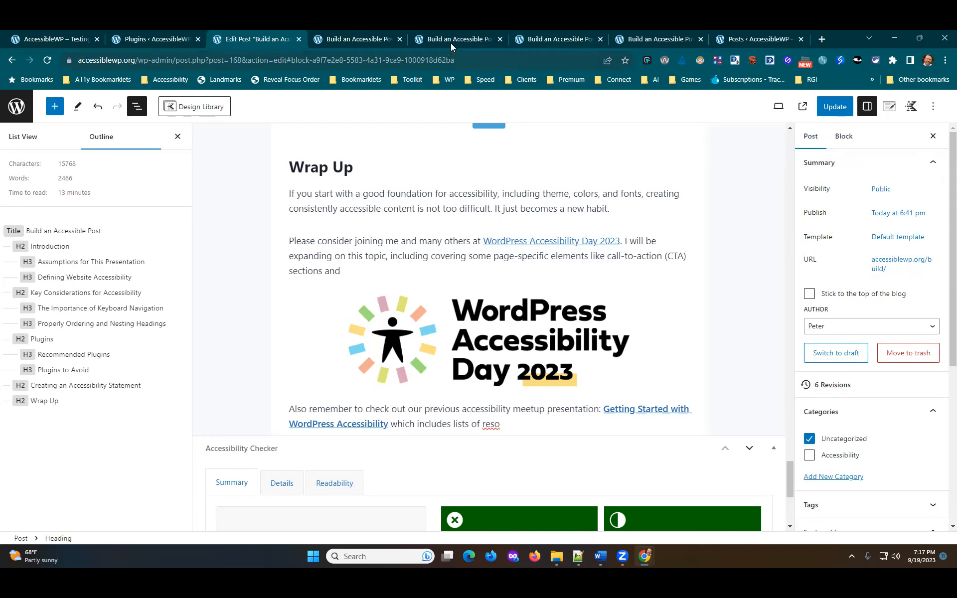
pyautogui.click(436, 41)
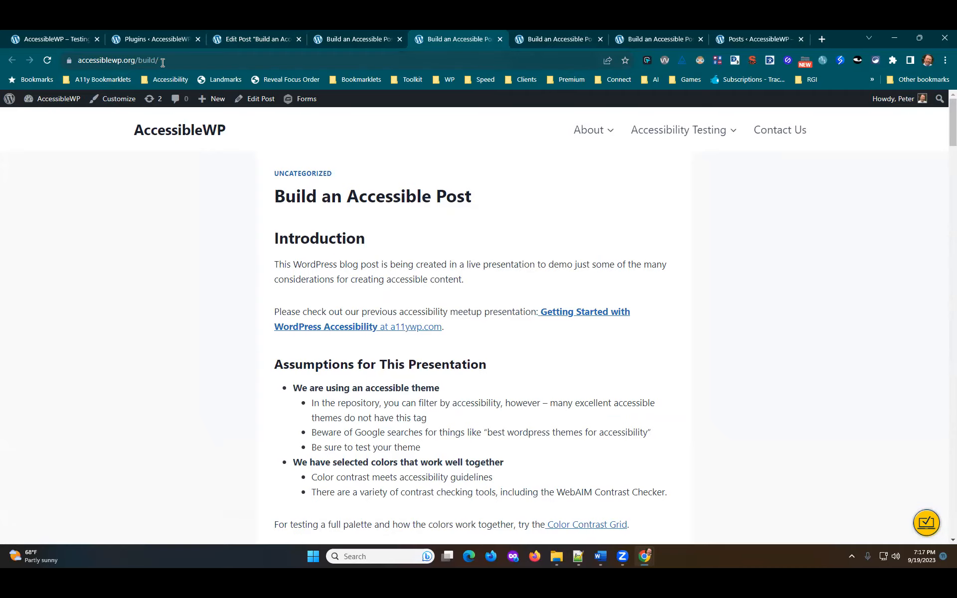
pyautogui.scroll(-20, 518, 278)
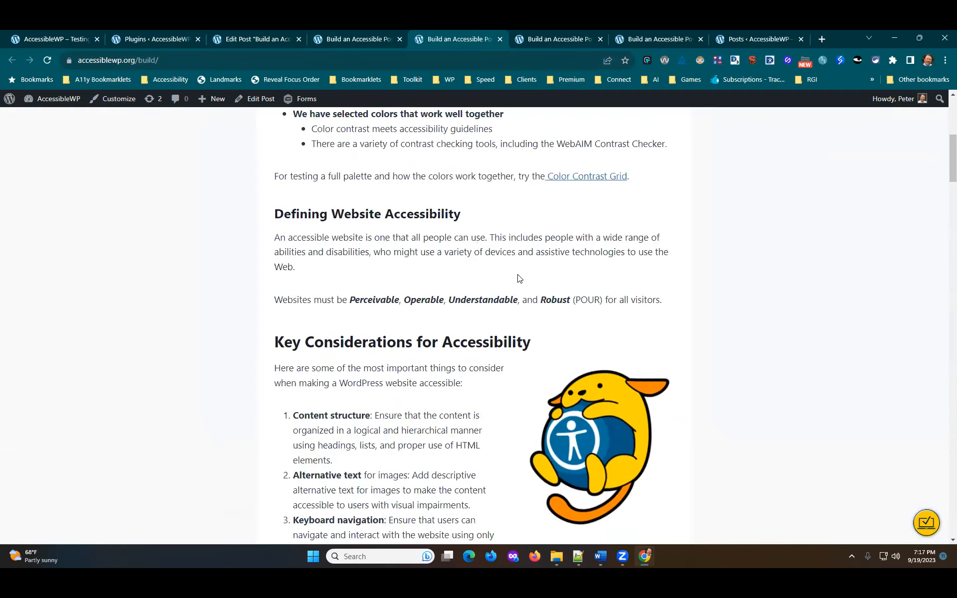
pyautogui.scroll(-5, 518, 278)
pyautogui.scroll(20, 494, 221)
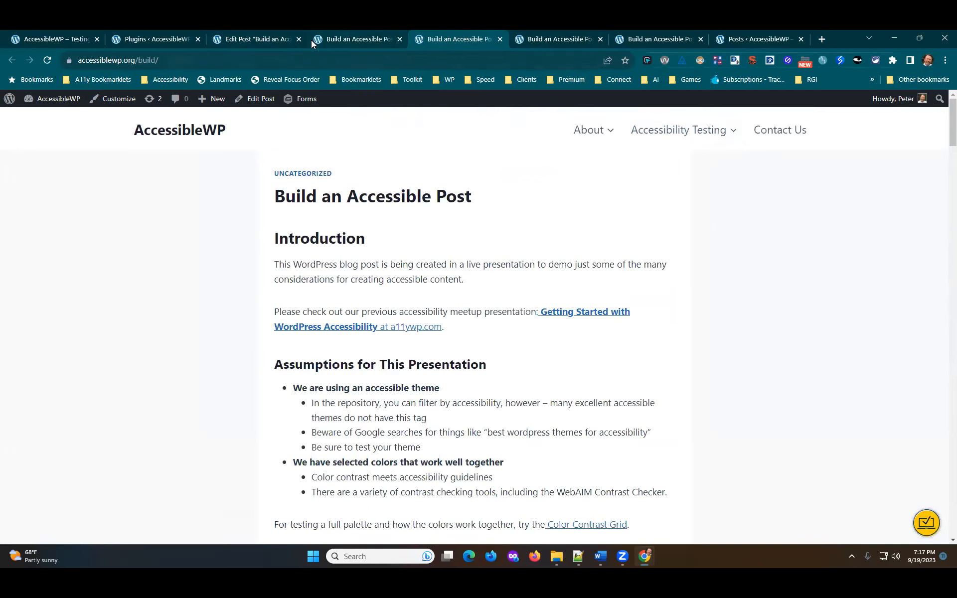
# Return to the post editor and set the applauding crowd photo Depositphotos_33795597_XL.jpg as the featured image, checking its full alt text
pyautogui.click(275, 40)
pyautogui.scroll(10, 753, 294)
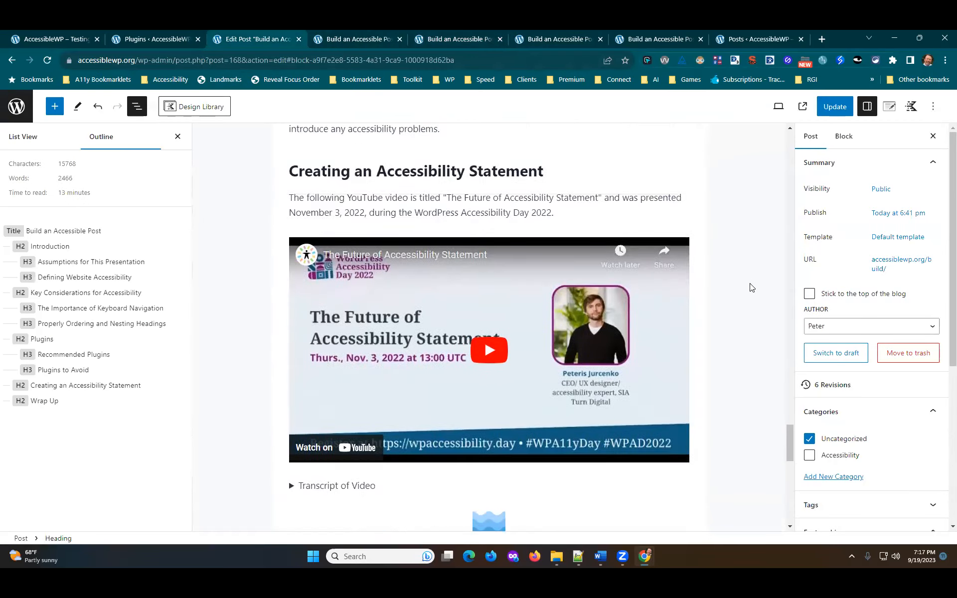
pyautogui.scroll(-5, 923, 277)
pyautogui.scroll(4, 923, 275)
pyautogui.scroll(-5, 923, 275)
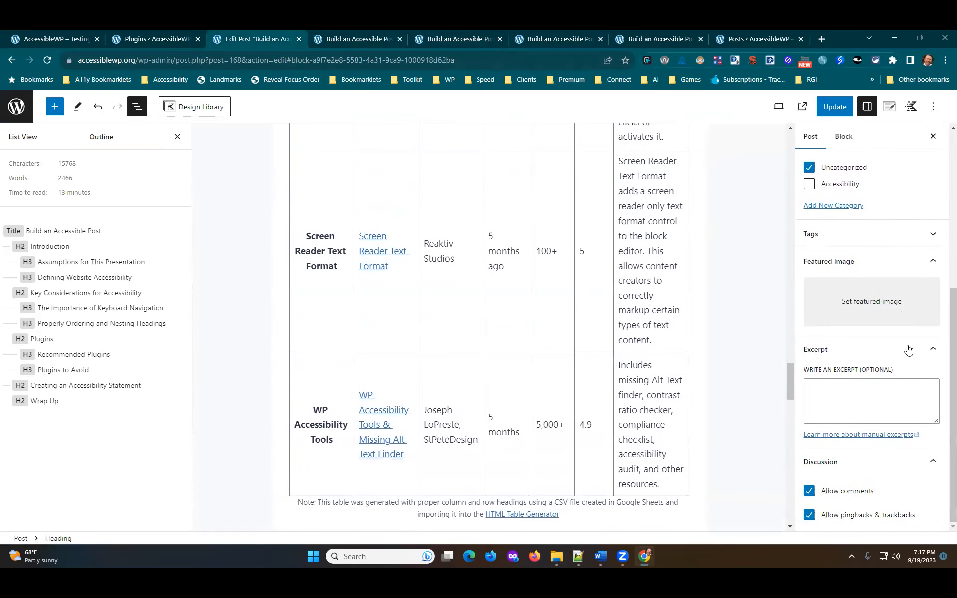
pyautogui.click(867, 387)
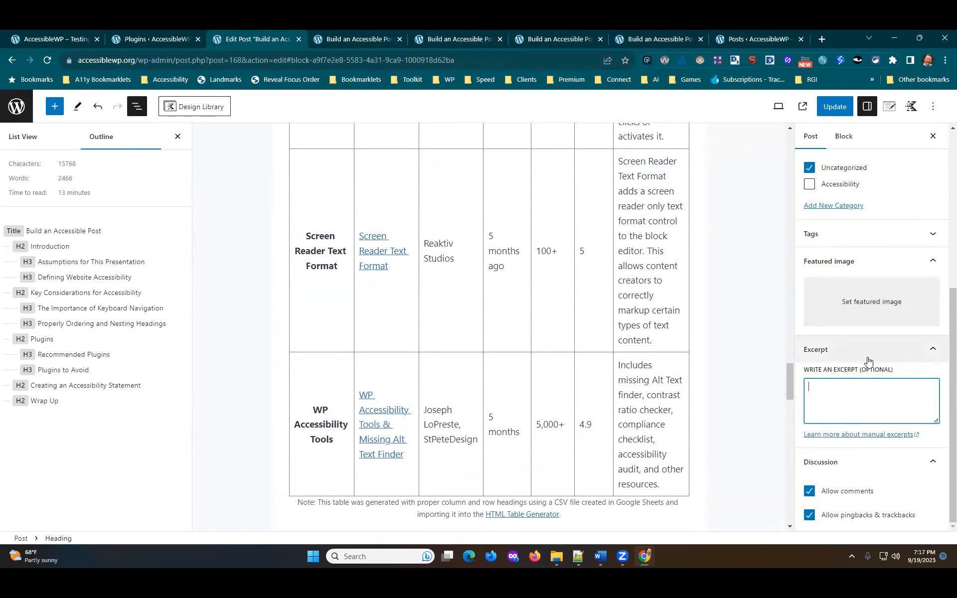
pyautogui.click(853, 308)
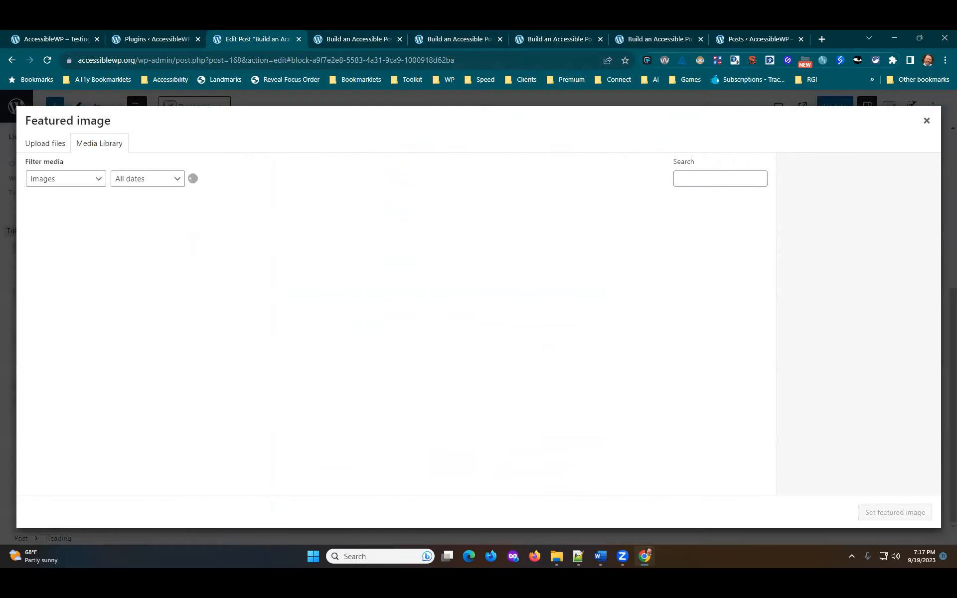
pyautogui.click(578, 225)
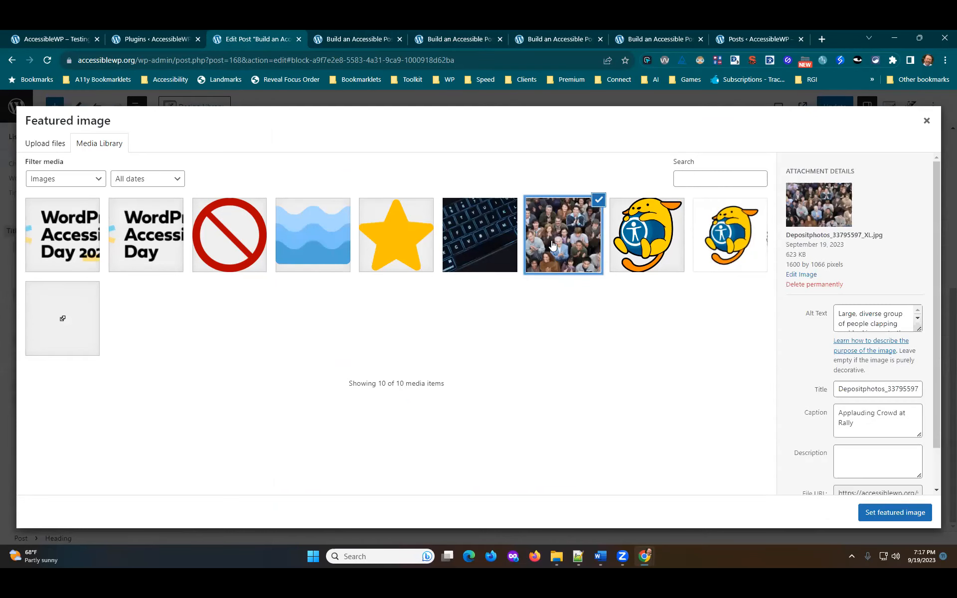
pyautogui.moveTo(918, 328); pyautogui.dragTo(923, 352)
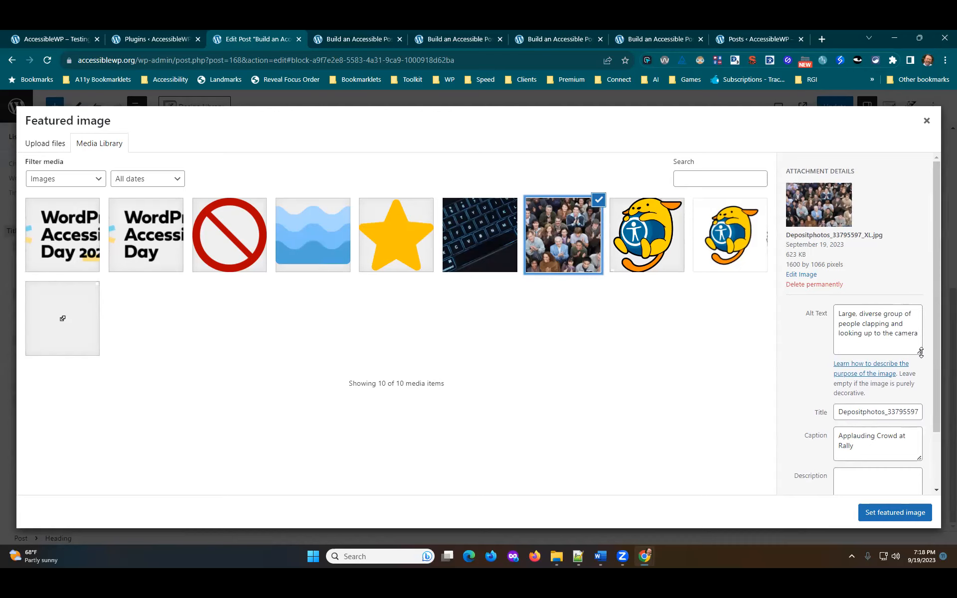
pyautogui.click(894, 513)
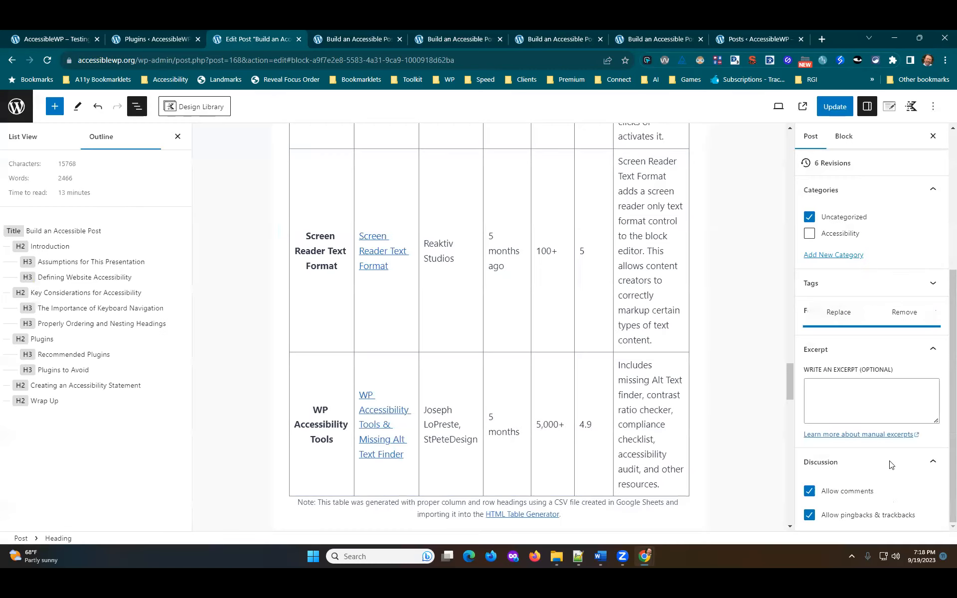
# Check the featured image setting and look through the post's content around the keyboard image under The Importance of Keyboard Navigation
pyautogui.scroll(6, 703, 254)
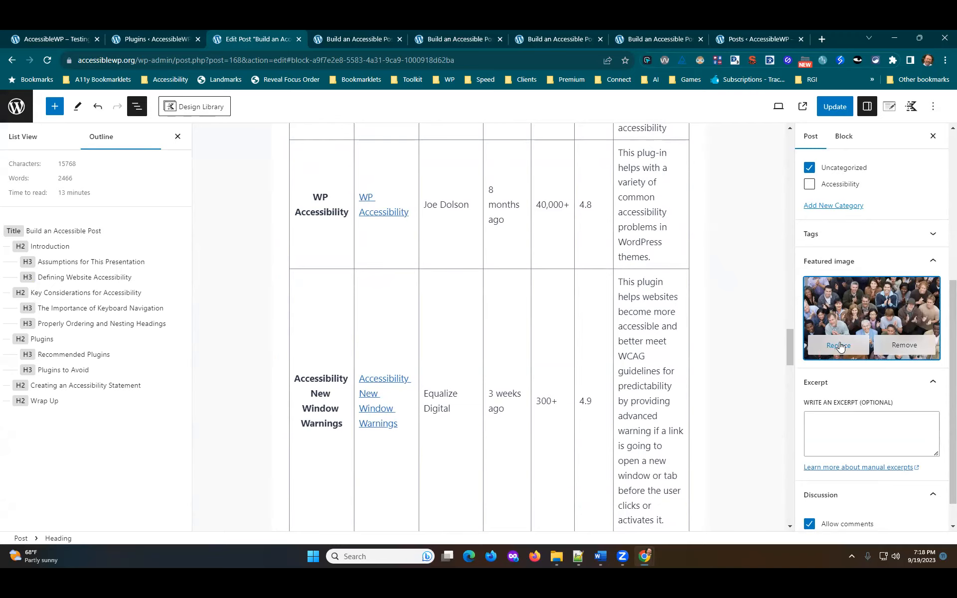
pyautogui.scroll(10, 698, 328)
pyautogui.scroll(15, 616, 314)
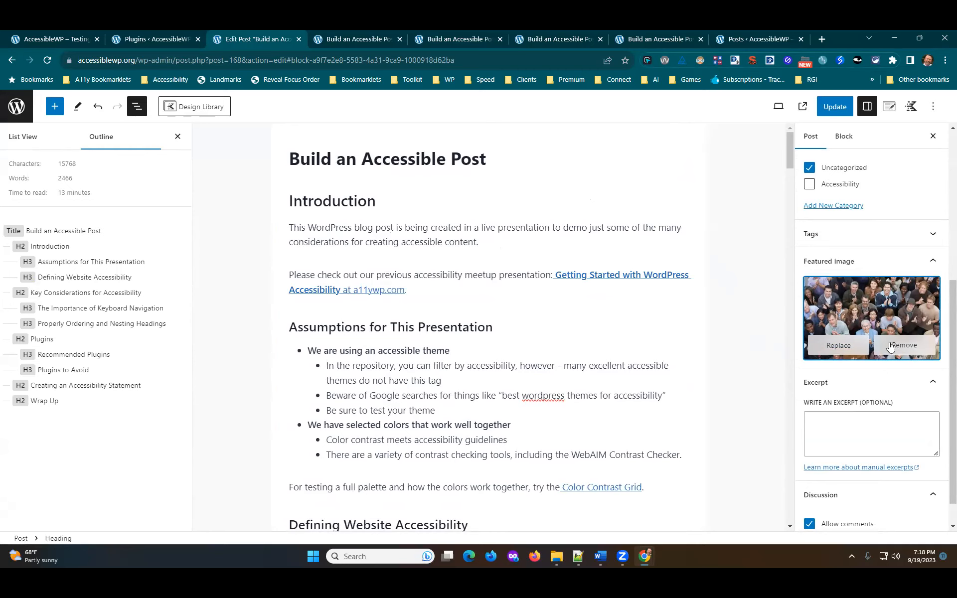
pyautogui.scroll(-1, 891, 347)
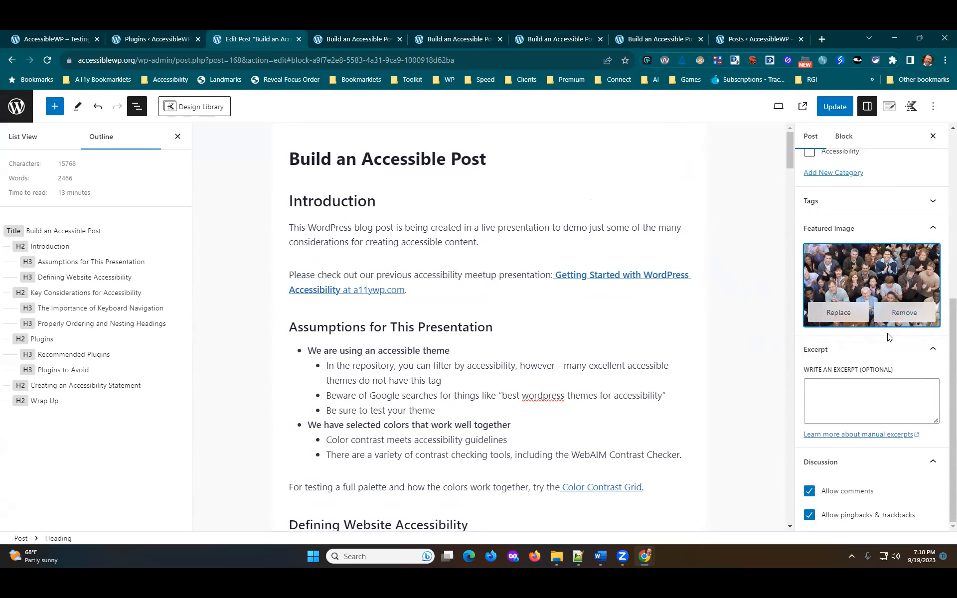
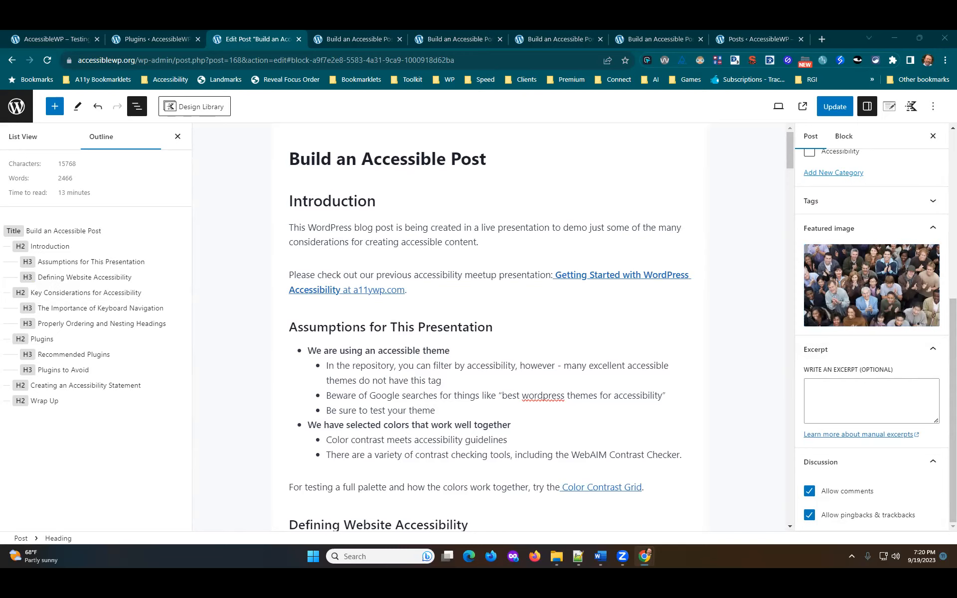
pyautogui.scroll(-20, 740, 318)
pyautogui.scroll(-2, 741, 318)
pyautogui.scroll(3, 739, 317)
pyautogui.scroll(-4, 737, 322)
pyautogui.scroll(-7, 737, 327)
pyautogui.scroll(-6, 738, 327)
pyautogui.scroll(-8, 737, 327)
pyautogui.scroll(12, 736, 328)
pyautogui.scroll(12, 734, 328)
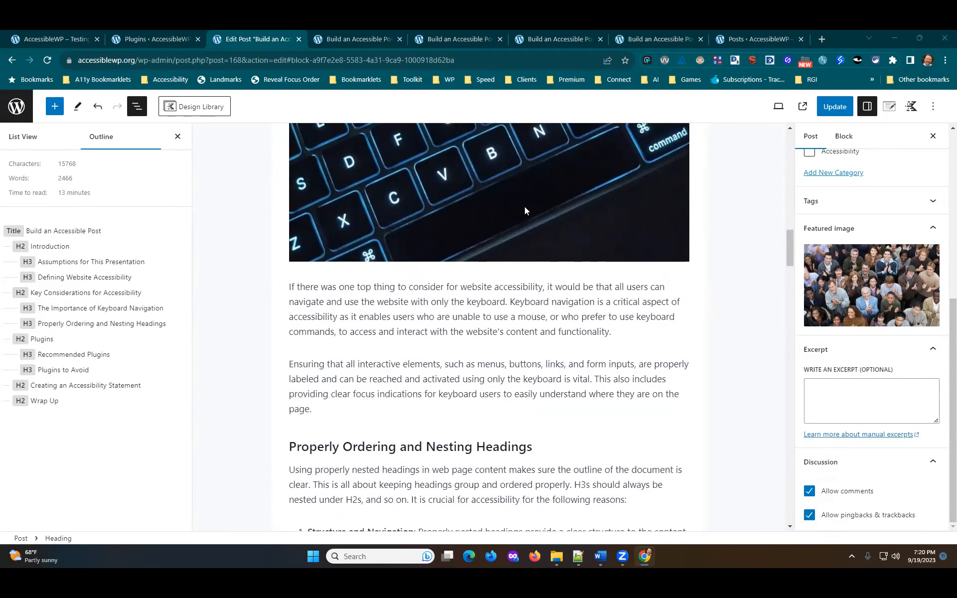
pyautogui.click(562, 205)
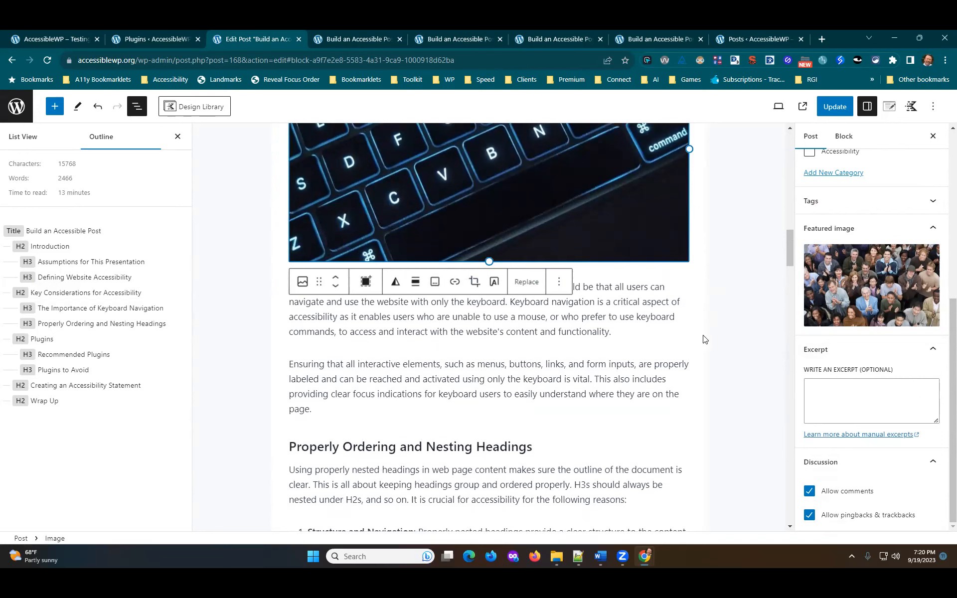
pyautogui.click(746, 271)
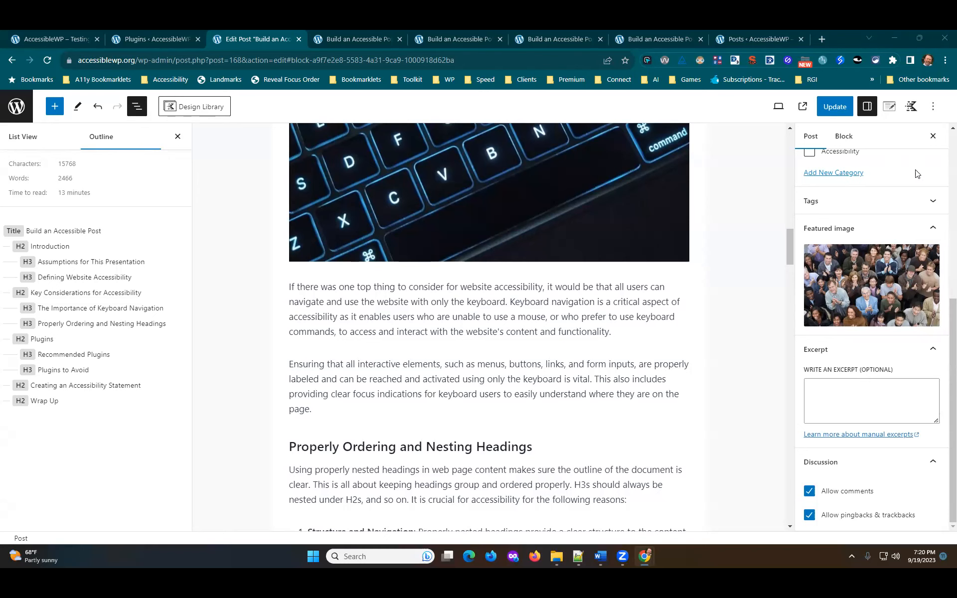
# Write the excerpt "This post covers a number of accessibility topics. It was created as part of the Hartford WordPress Meetup (September, 2023)" and update the post
pyautogui.click(829, 390)
pyautogui.write('This post covers a number of accessibility topics. It was created as part of the Hartford WordPress Meetup (September, 2023)')
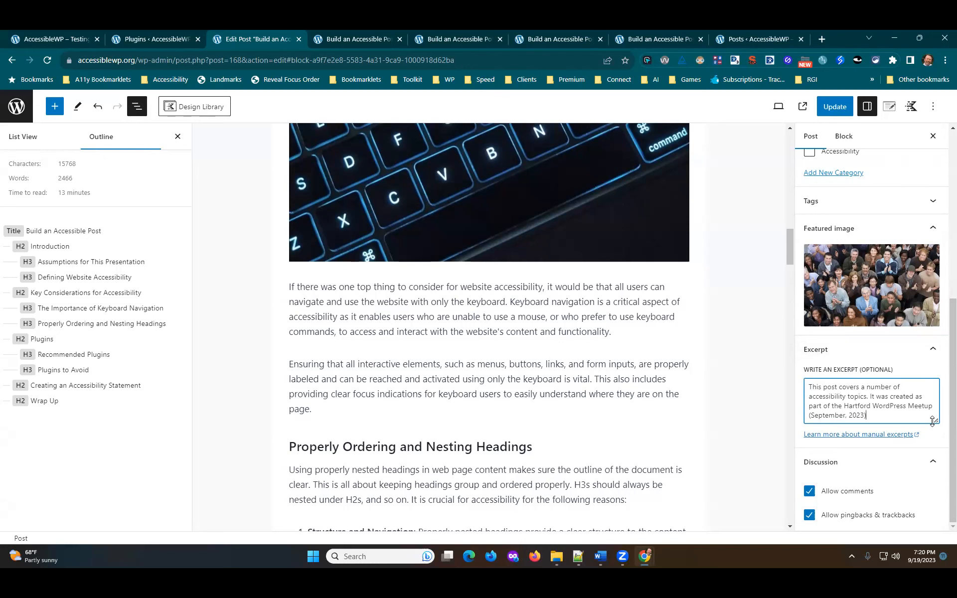
pyautogui.moveTo(936, 425); pyautogui.dragTo(934, 437)
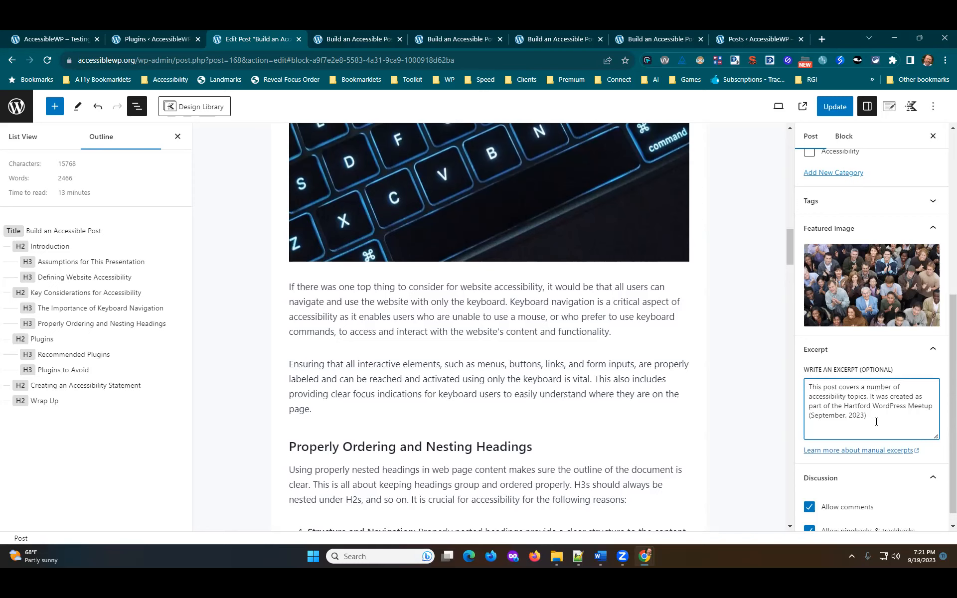
pyautogui.scroll(8, 715, 499)
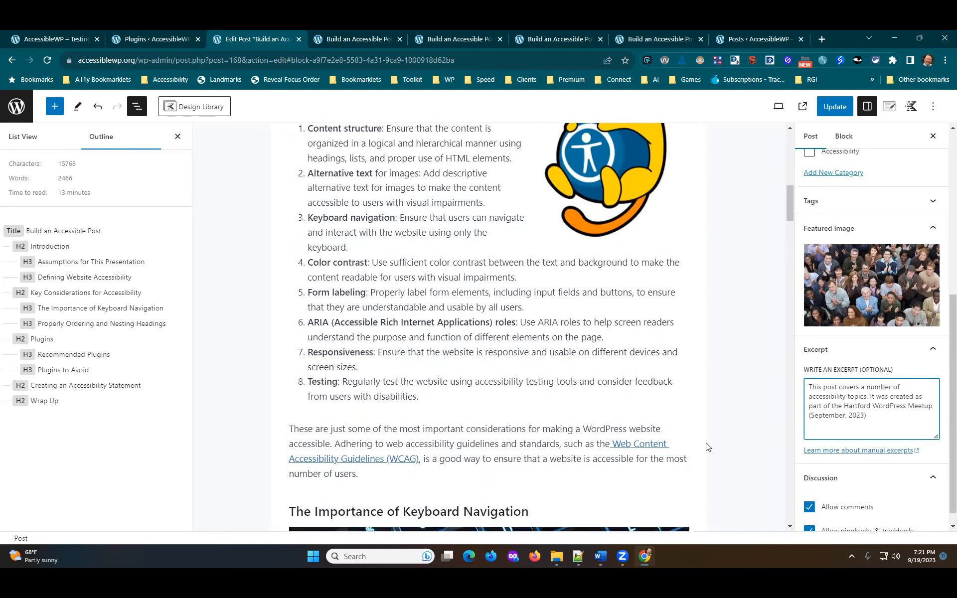
pyautogui.scroll(-4, 712, 466)
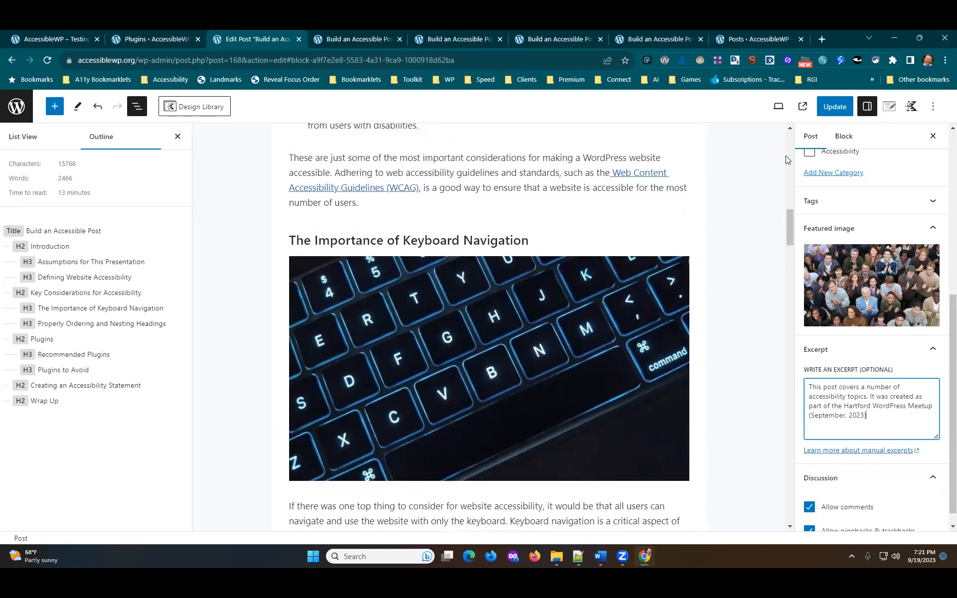
pyautogui.click(830, 111)
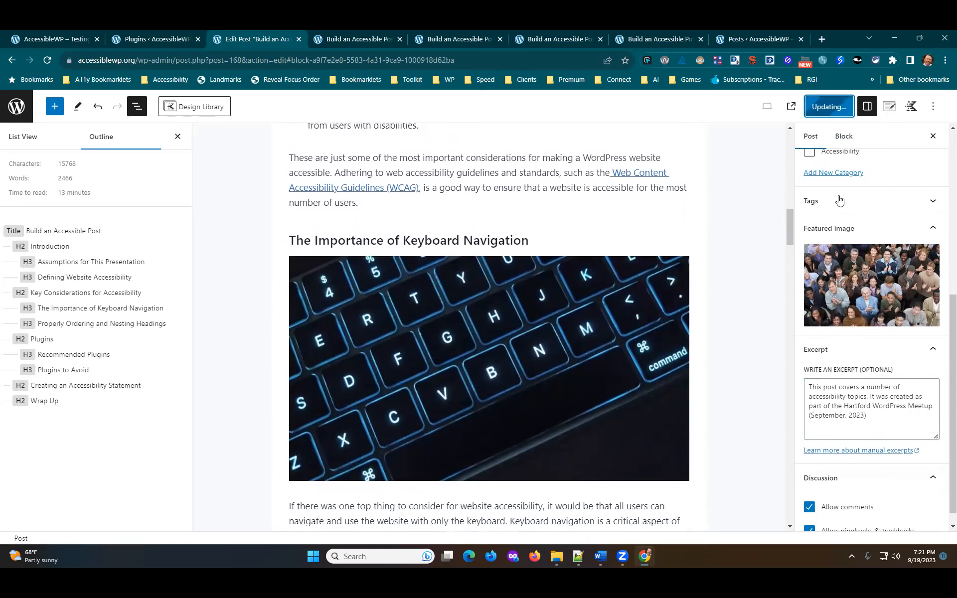
# View the published post and look through it from the featured image down to the Wrap Up section
pyautogui.click(794, 107)
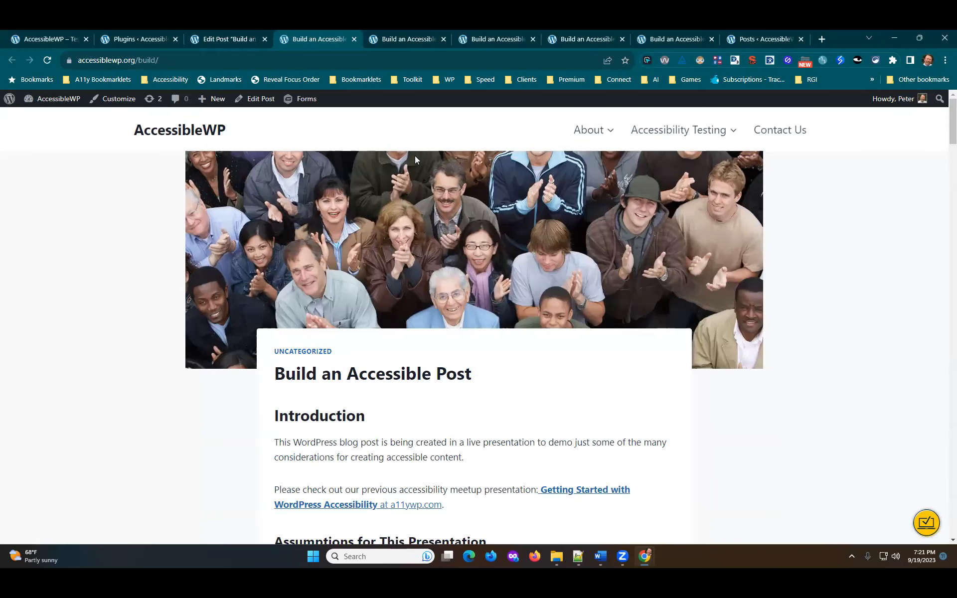
pyautogui.scroll(-2, 743, 389)
pyautogui.scroll(2, 745, 388)
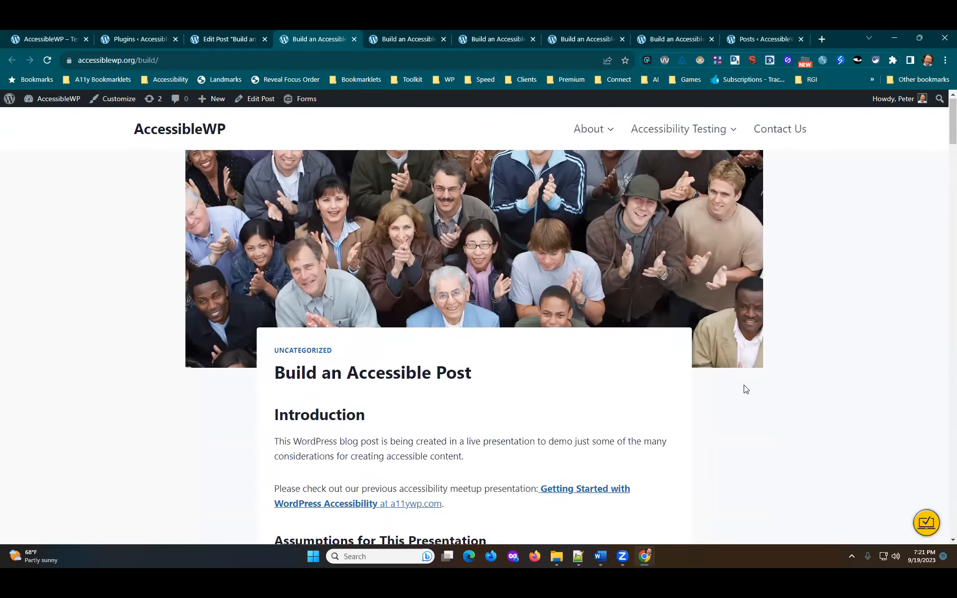
pyautogui.scroll(-20, 745, 389)
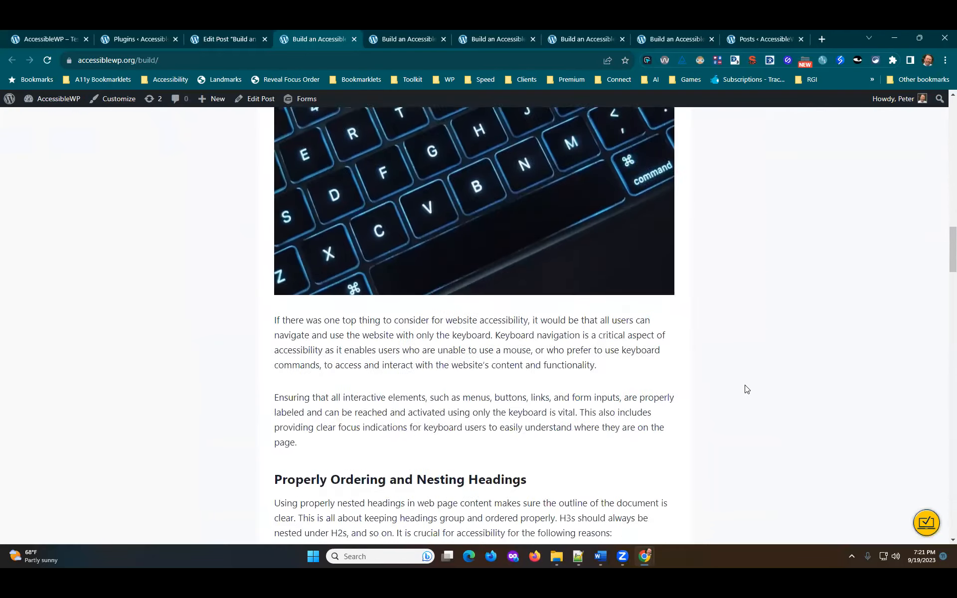
pyautogui.scroll(-20, 746, 389)
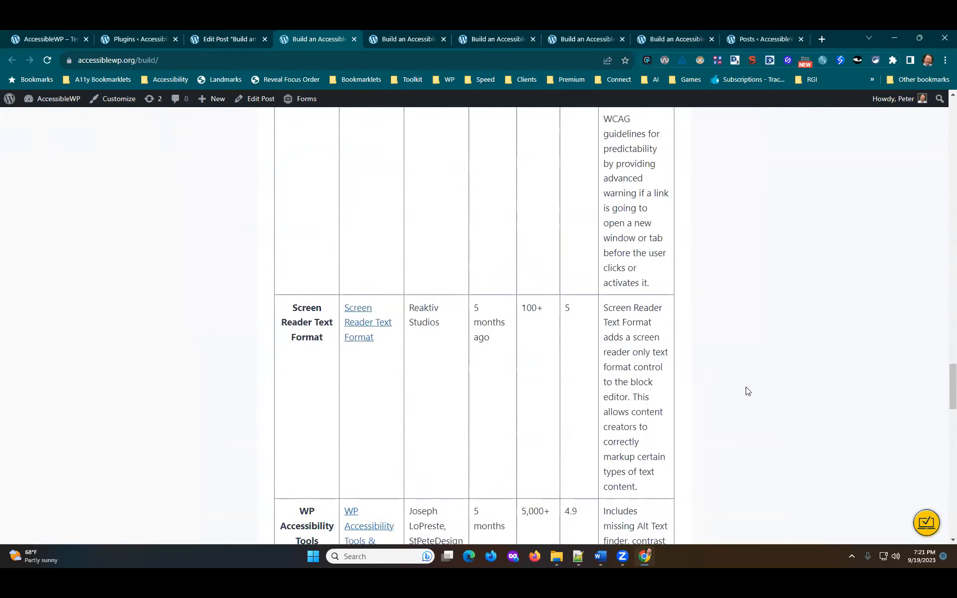
pyautogui.scroll(-20, 748, 392)
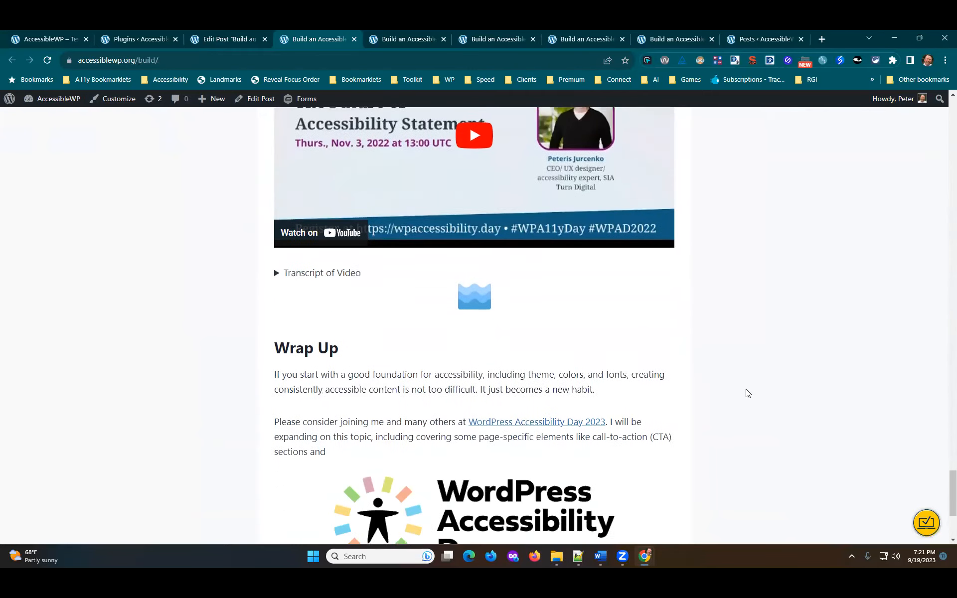
pyautogui.scroll(-2, 747, 394)
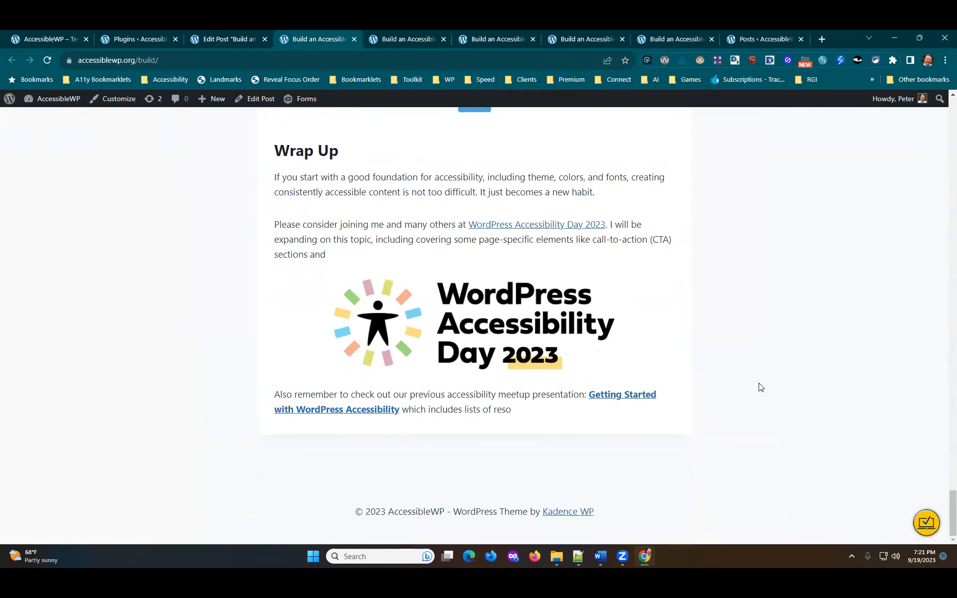
# Open the Getting Started with WordPress Accessibility link in a new browser tab and look over its WordPress Plugins and opening slides
pyautogui.rightClick(620, 397)
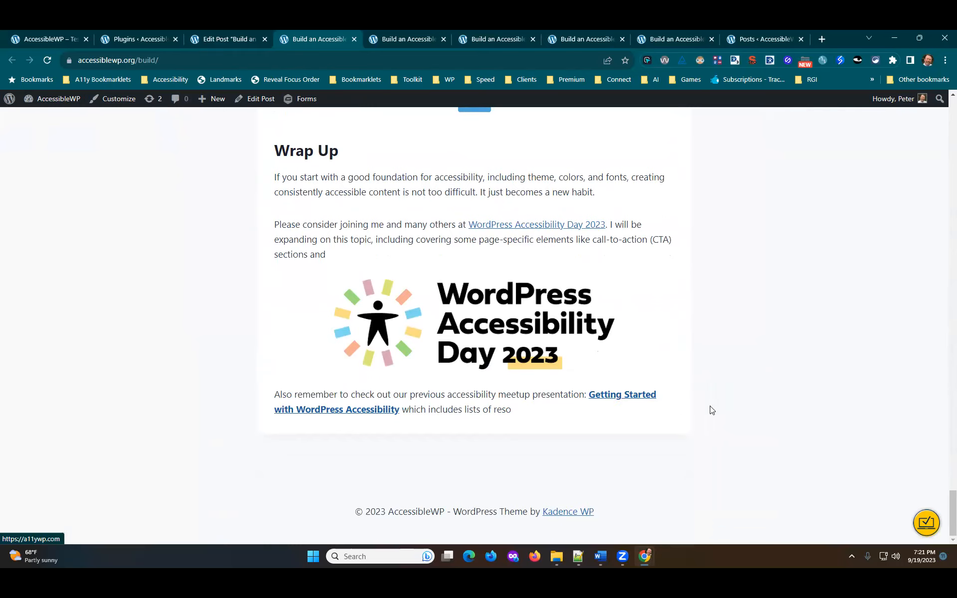
pyautogui.click(668, 267)
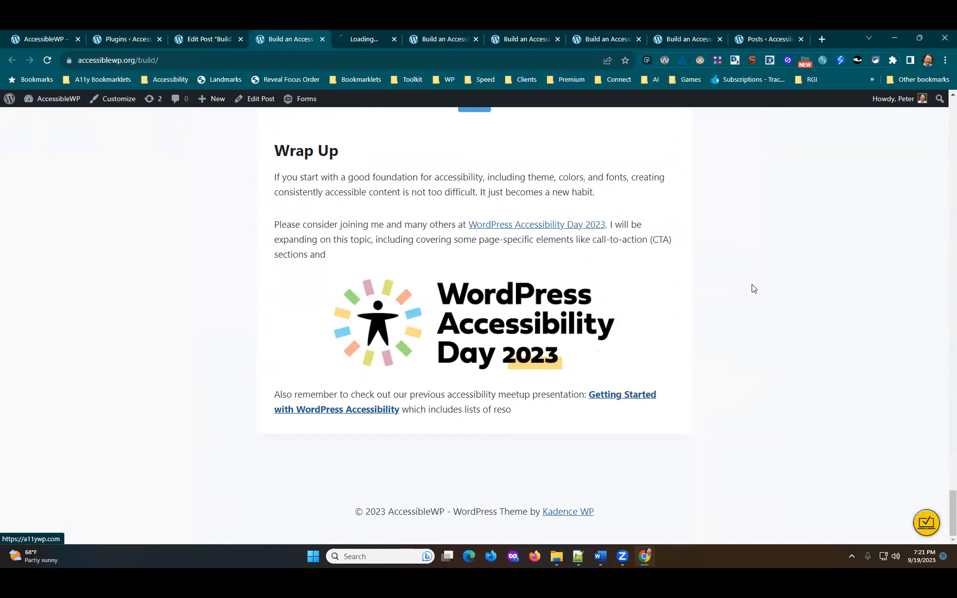
pyautogui.click(370, 44)
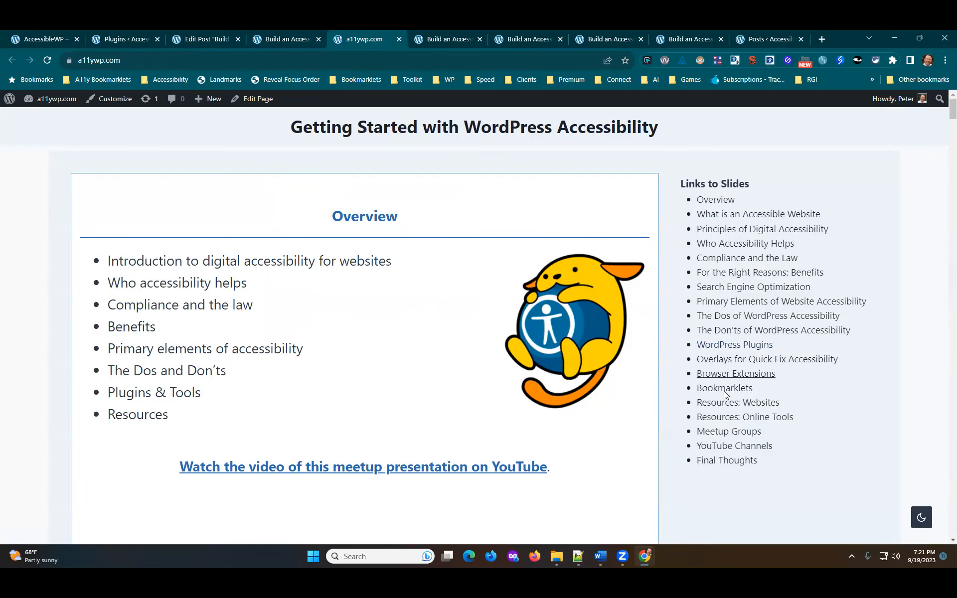
pyautogui.click(766, 355)
pyautogui.scroll(-12, 494, 337)
pyautogui.scroll(20, 493, 337)
pyautogui.scroll(20, 494, 342)
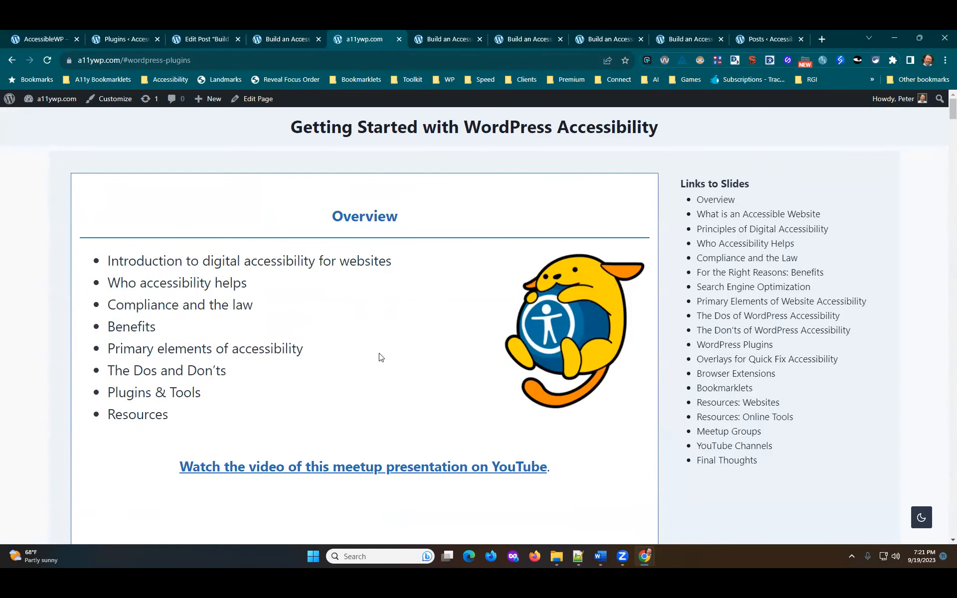
pyautogui.scroll(-9, 396, 350)
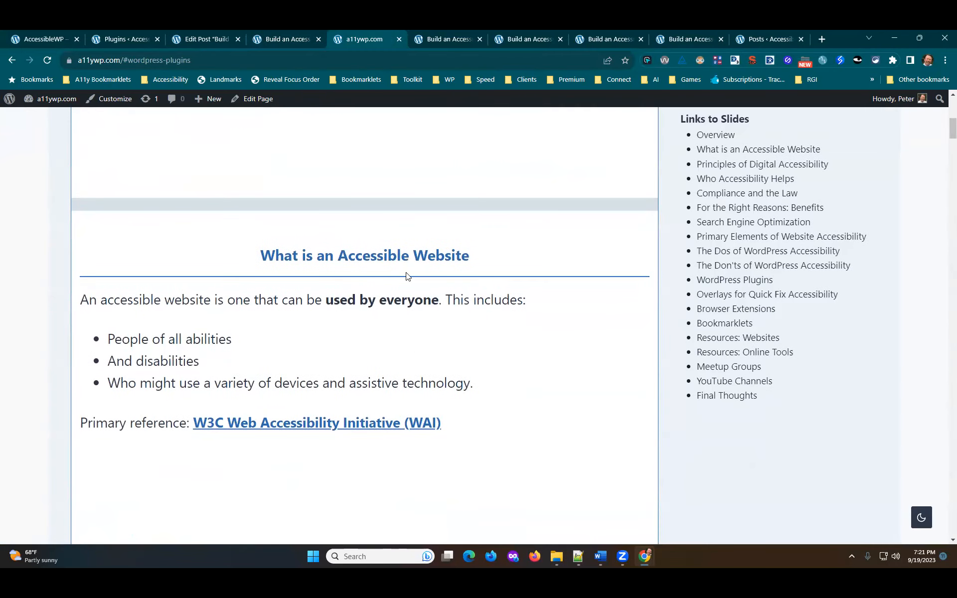
pyautogui.scroll(1, 587, 252)
# Return to the post editor, update the post again and look over its content
pyautogui.click(264, 42)
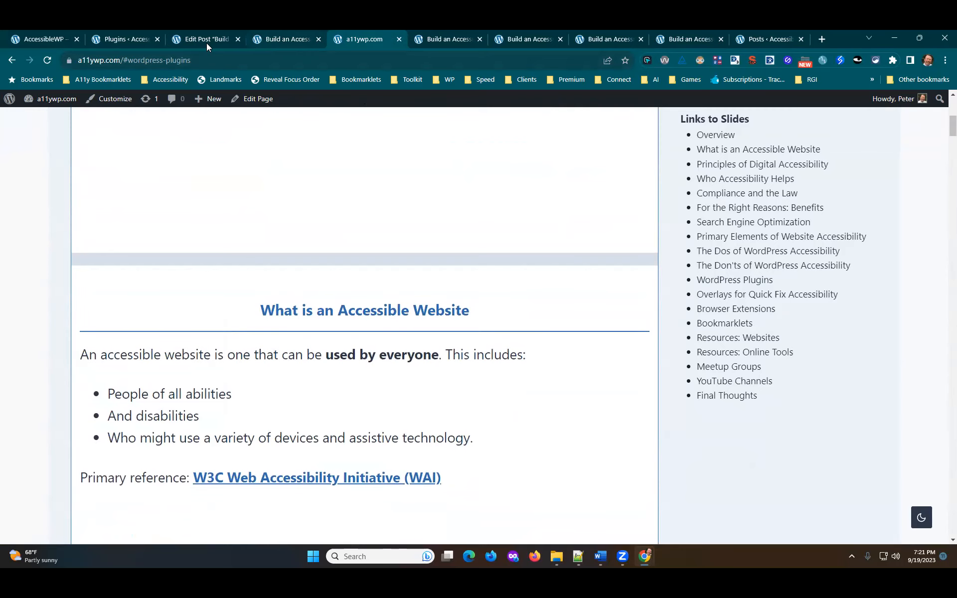
pyautogui.hotkey('ctrl', 'pageup')
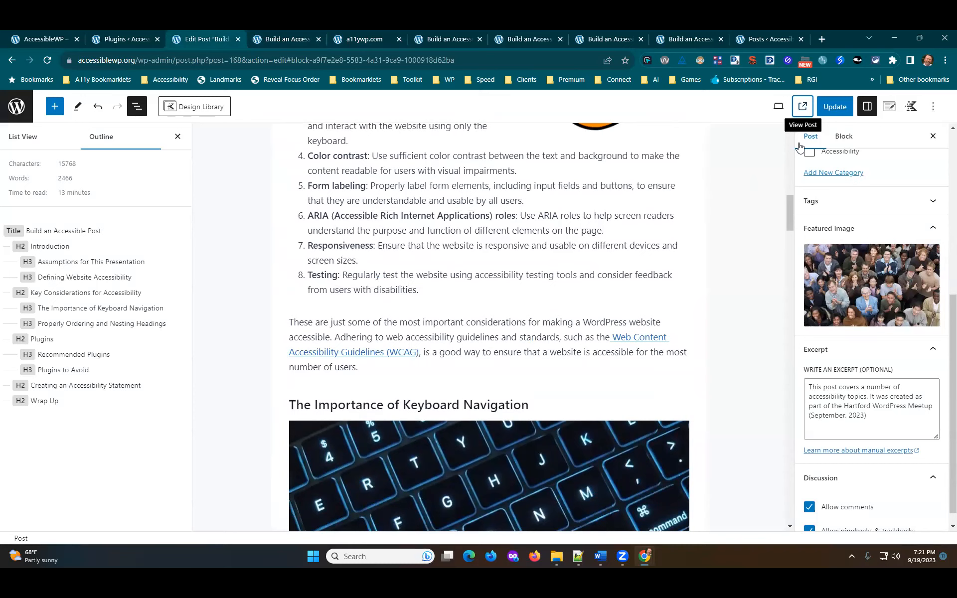
pyautogui.click(831, 107)
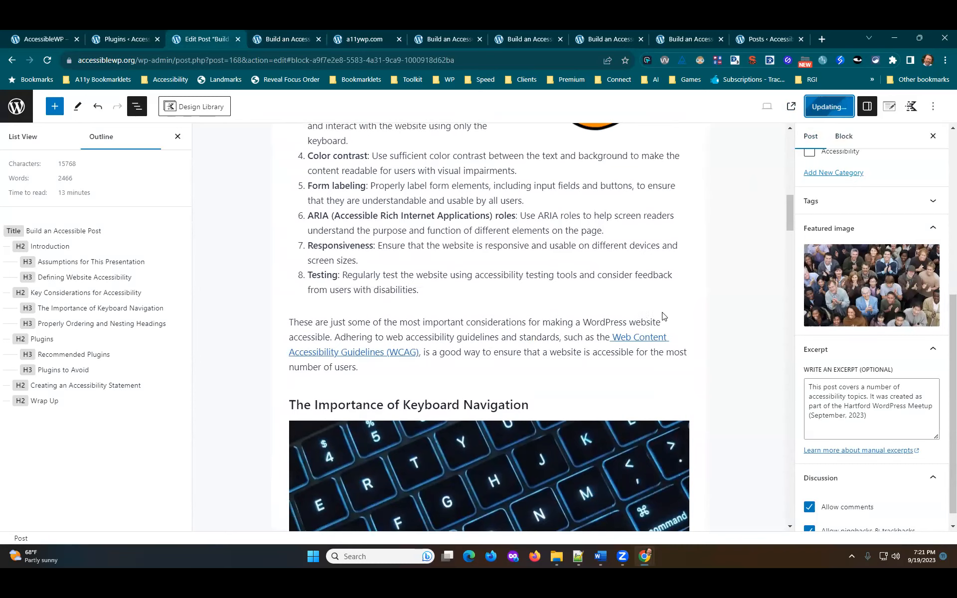
pyautogui.scroll(-15, 663, 319)
pyautogui.scroll(-1, 664, 338)
pyautogui.scroll(6, 665, 338)
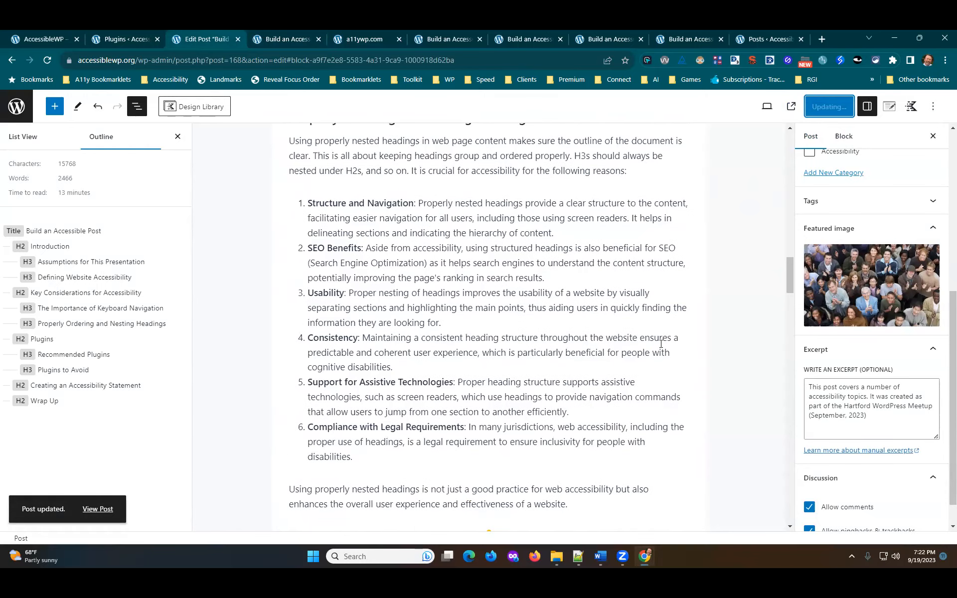
pyautogui.scroll(20, 675, 333)
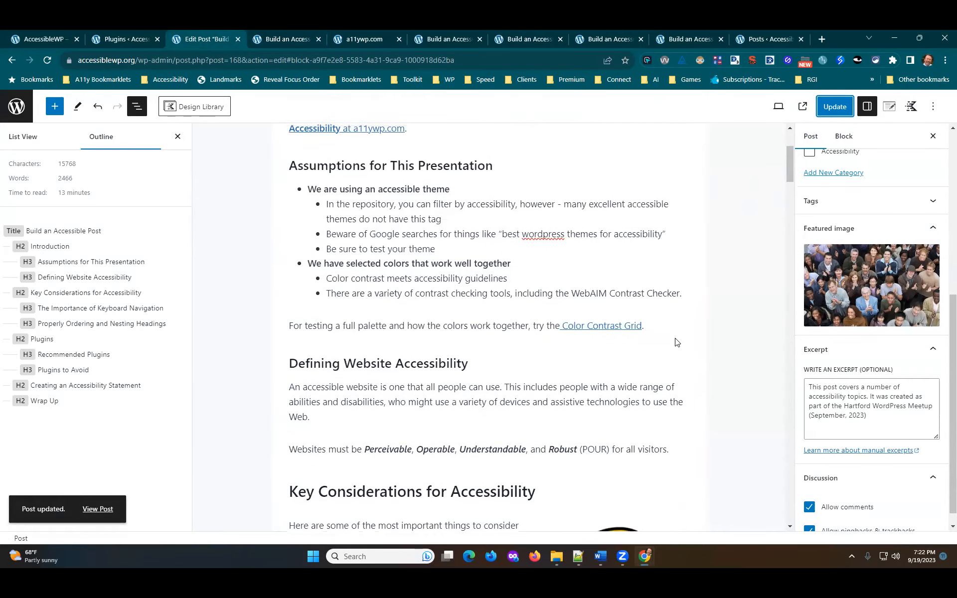
# Group the two paragraphs below the keyboard image in the Importance of Keyboard Navigation section into one Group block
pyautogui.scroll(3, 676, 342)
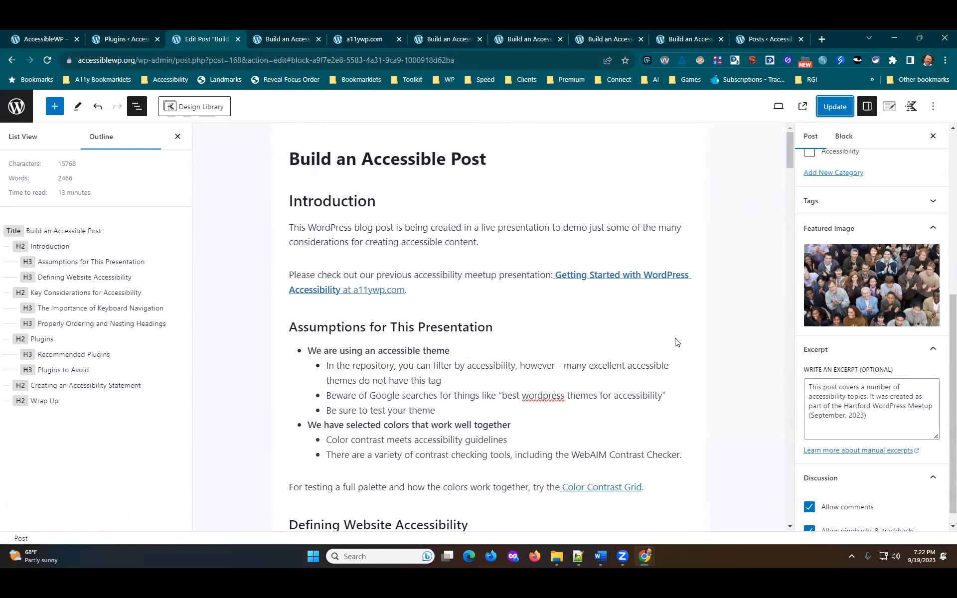
pyautogui.scroll(-10, 641, 223)
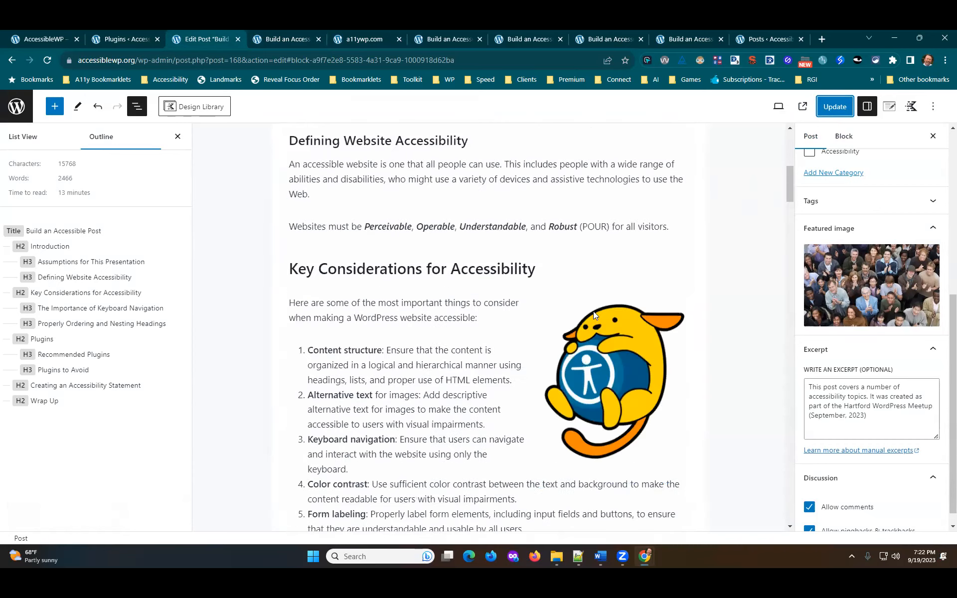
pyautogui.scroll(2, 595, 313)
pyautogui.scroll(-18, 593, 315)
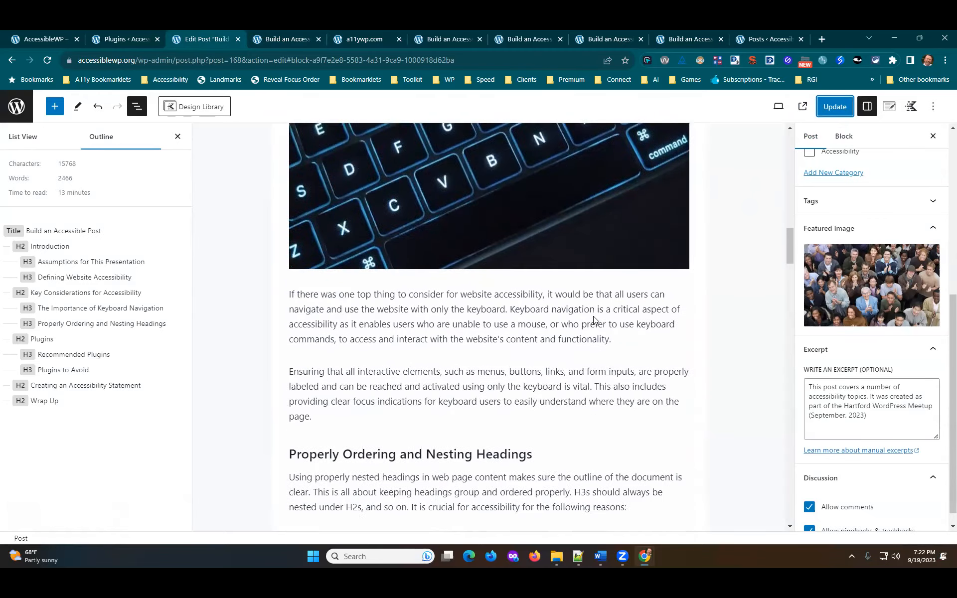
pyautogui.moveTo(319, 304); pyautogui.dragTo(381, 244)
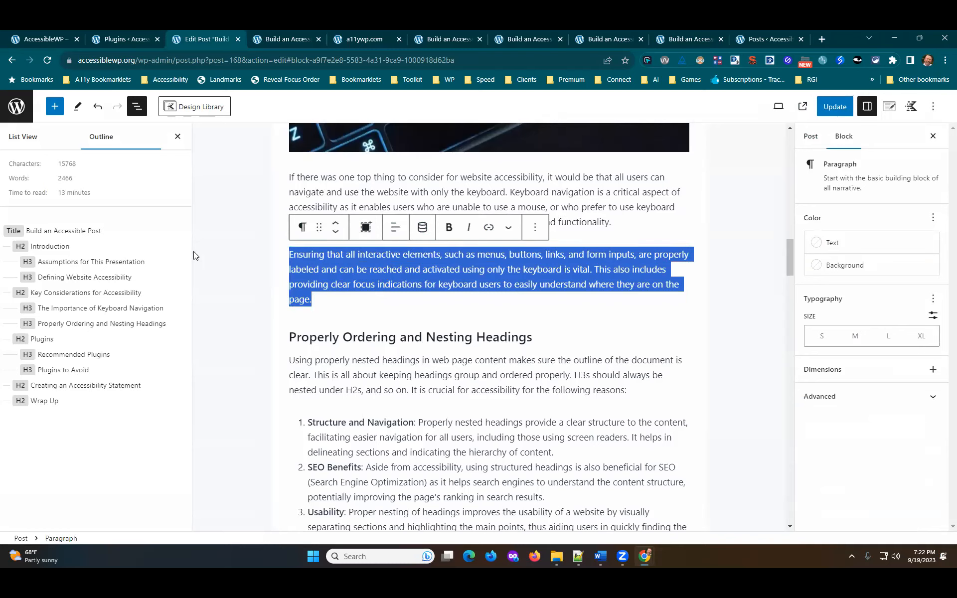
pyautogui.click(20, 137)
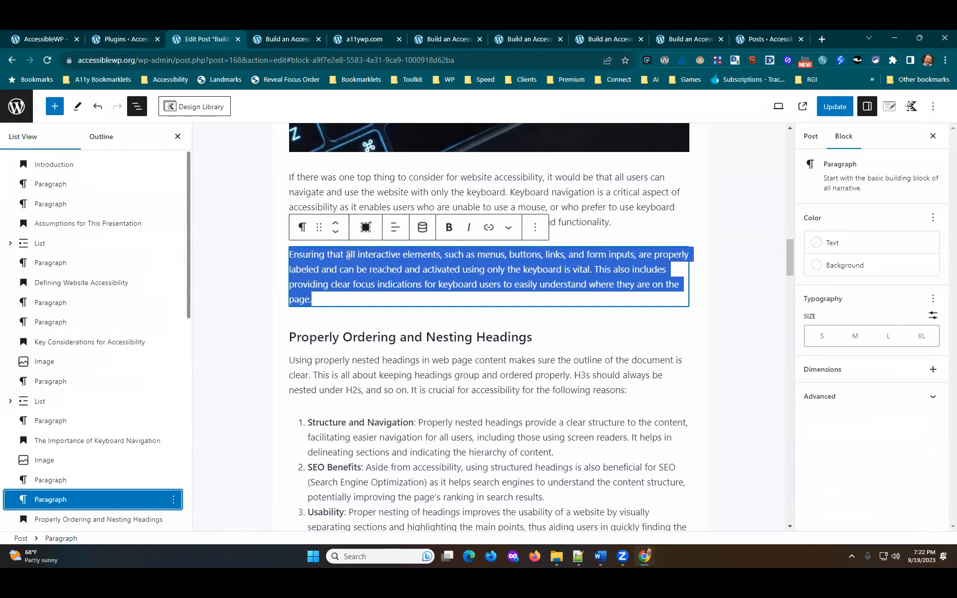
pyautogui.click(536, 229)
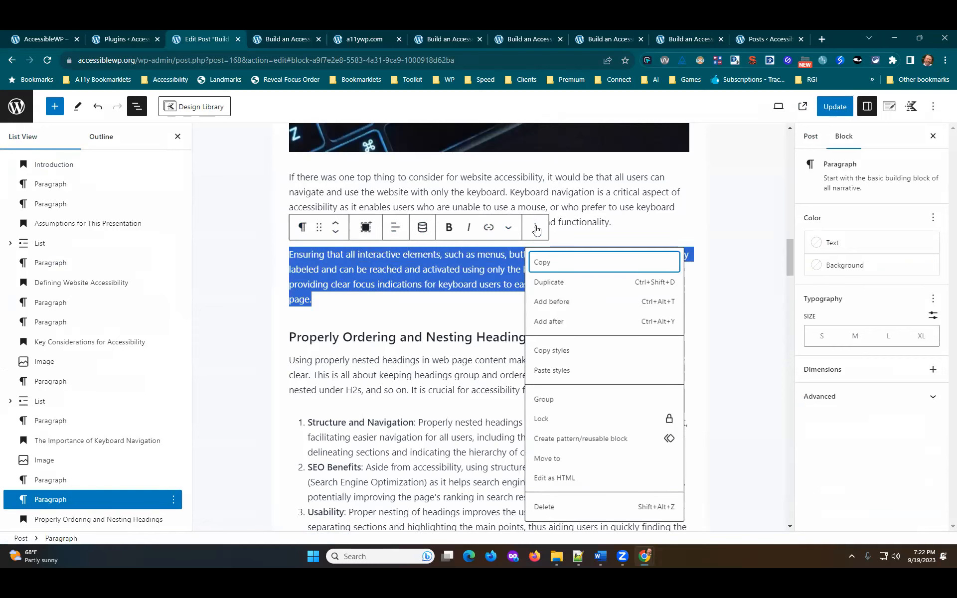
pyautogui.click(419, 294)
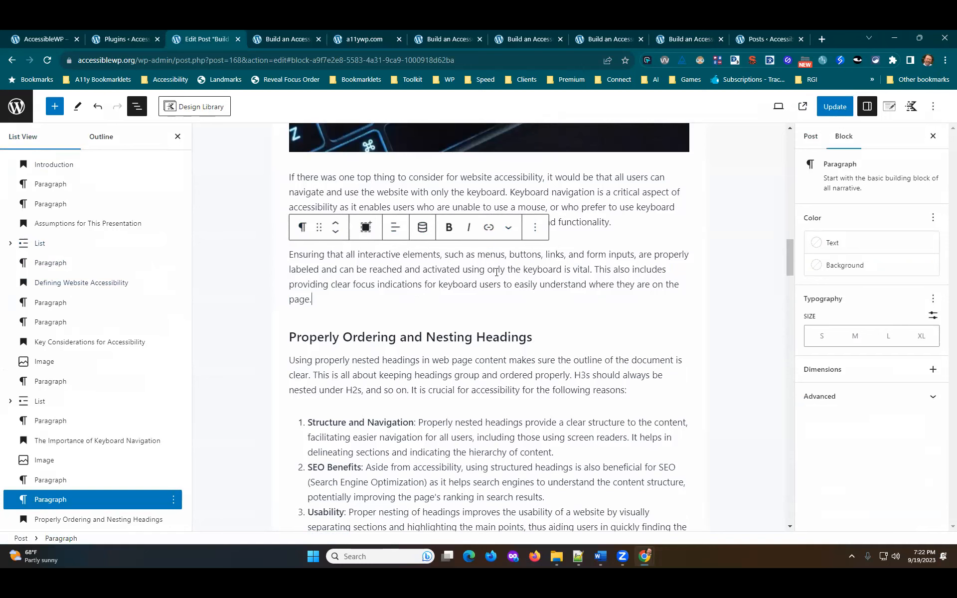
pyautogui.scroll(3, 497, 272)
pyautogui.moveTo(292, 343); pyautogui.dragTo(333, 449)
pyautogui.click(173, 480)
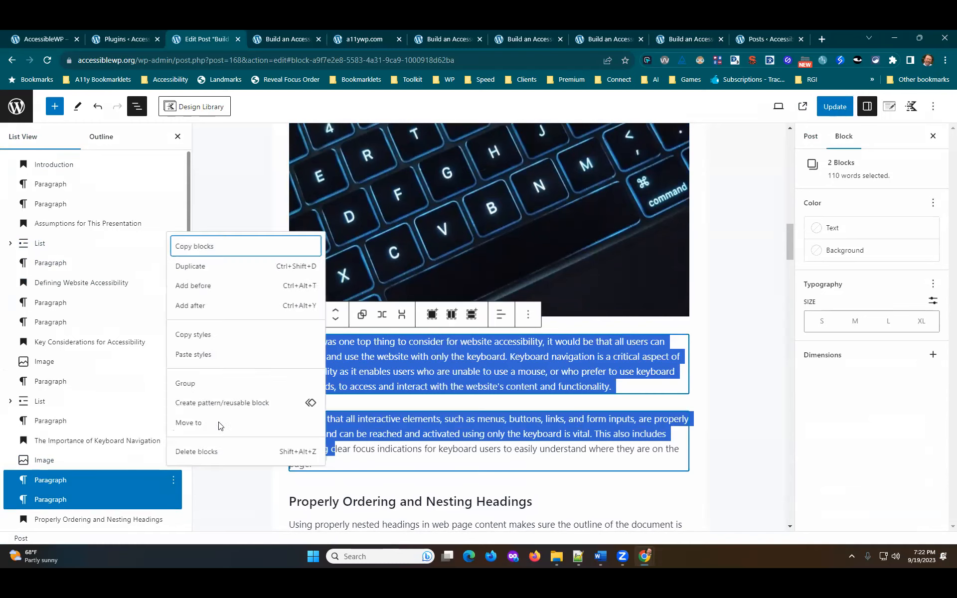
pyautogui.click(205, 384)
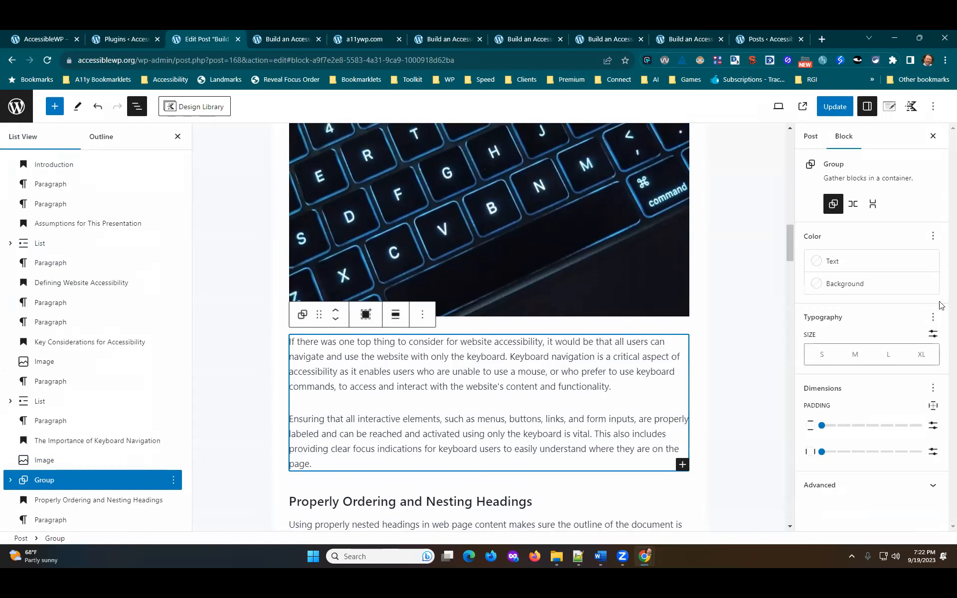
# Try the Subtle Background colour (#EDF2F7) on the group, and set its background to Subtle Text (#718096)
pyautogui.click(820, 284)
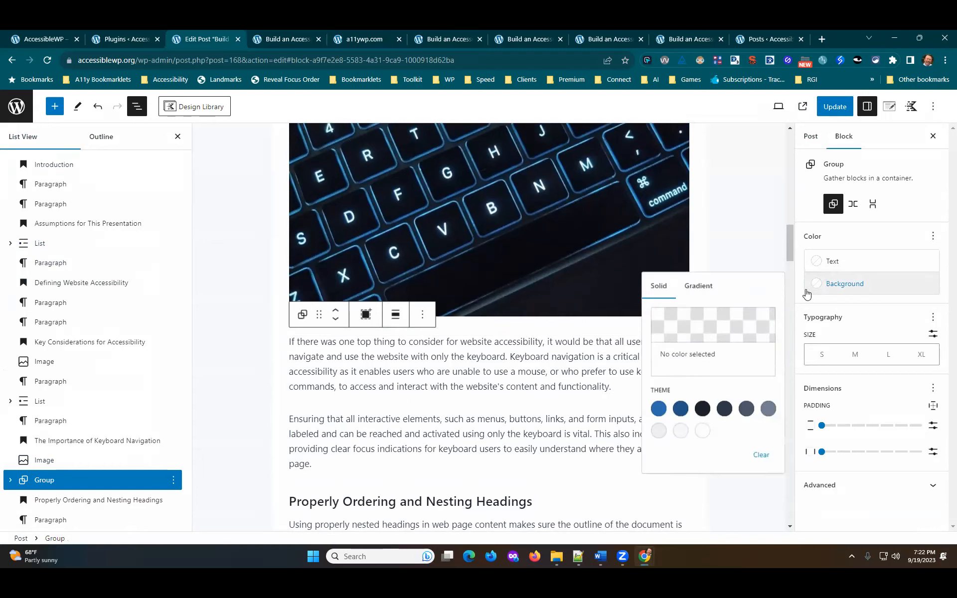
pyautogui.click(658, 432)
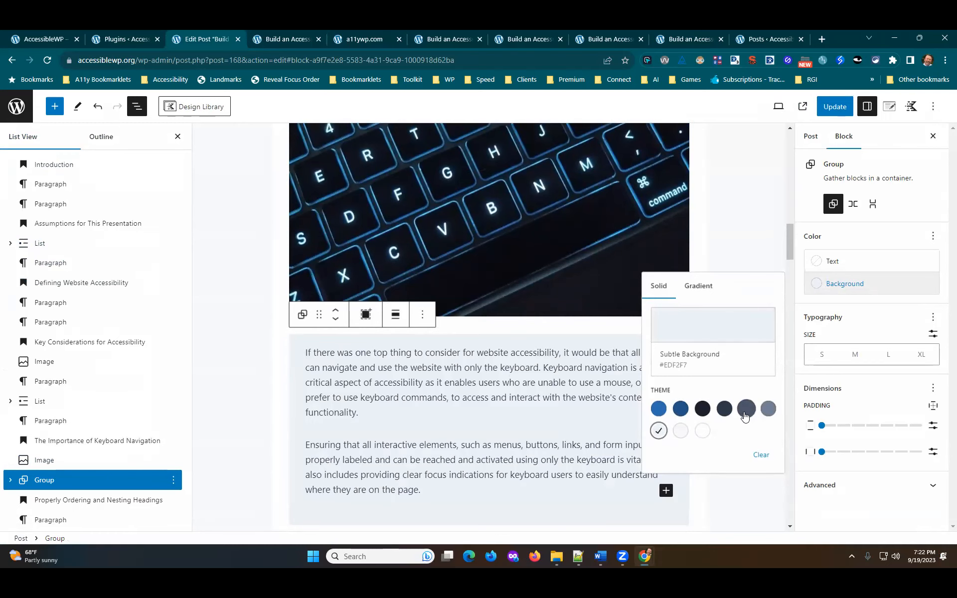
pyautogui.click(769, 409)
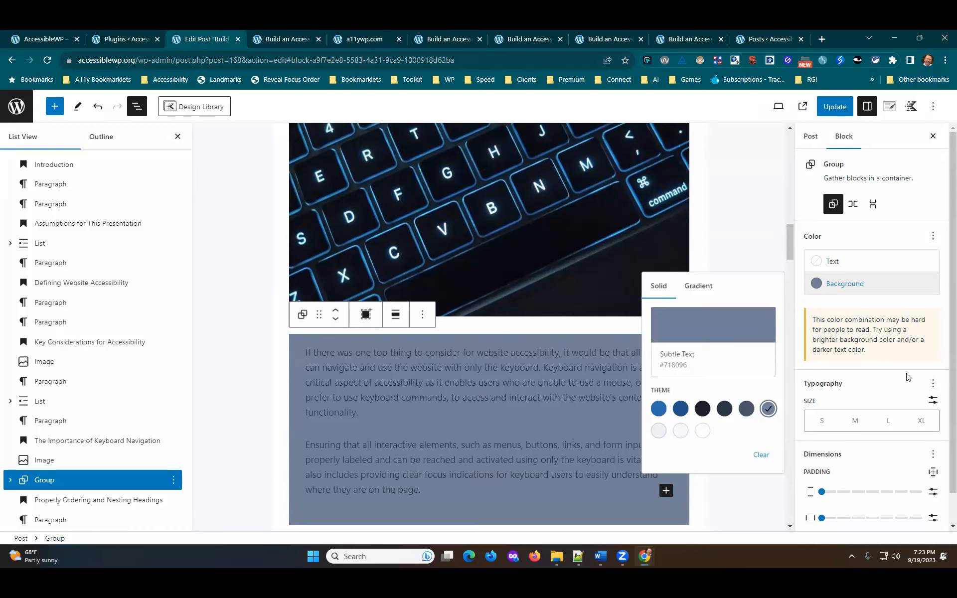
# Update the post and check the Accessibility Checker's summary, details and readability results
pyautogui.scroll(-15, 532, 474)
pyautogui.scroll(-15, 532, 474)
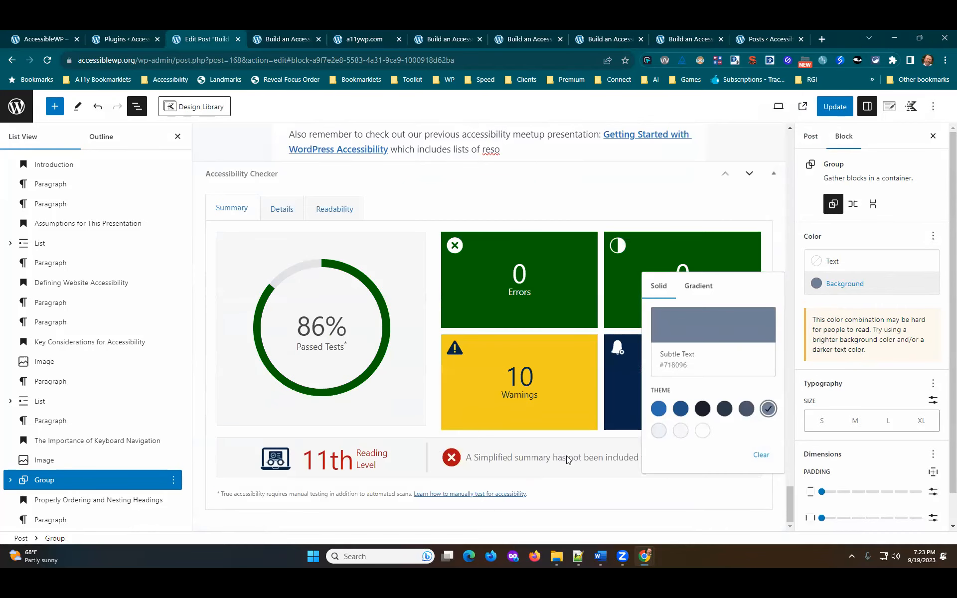
pyautogui.click(836, 107)
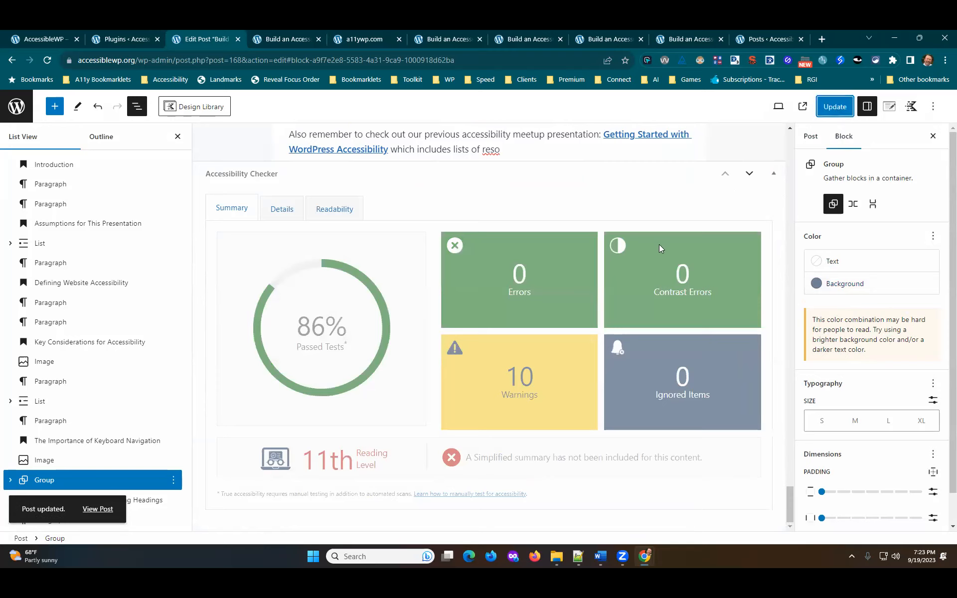
pyautogui.click(288, 213)
pyautogui.click(324, 213)
pyautogui.click(246, 216)
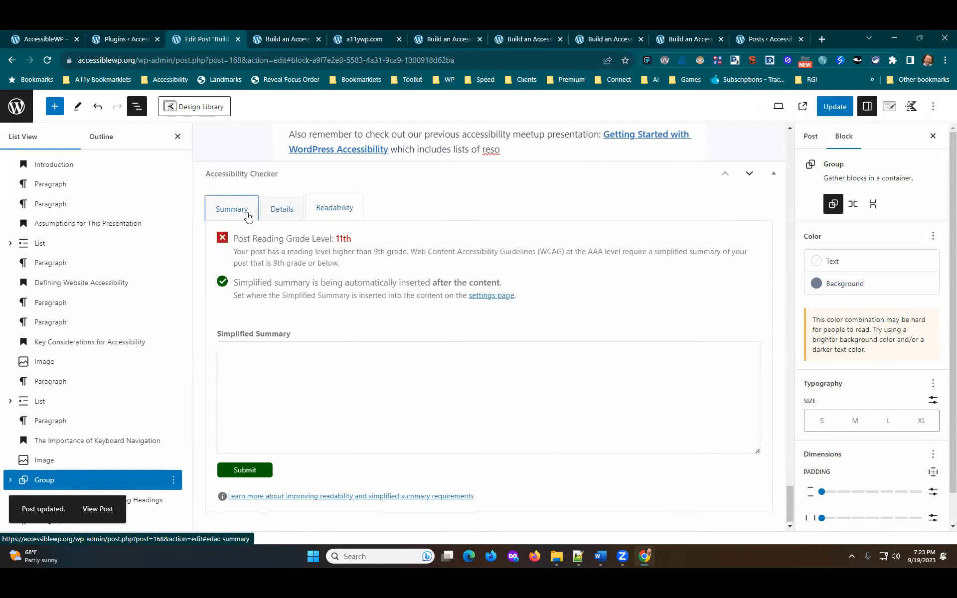
# Open the published post in an incognito window and look through its plugin table, Plugins to Avoid and Wrap Up sections
pyautogui.scroll(1, 335, 120)
pyautogui.scroll(6, 414, 209)
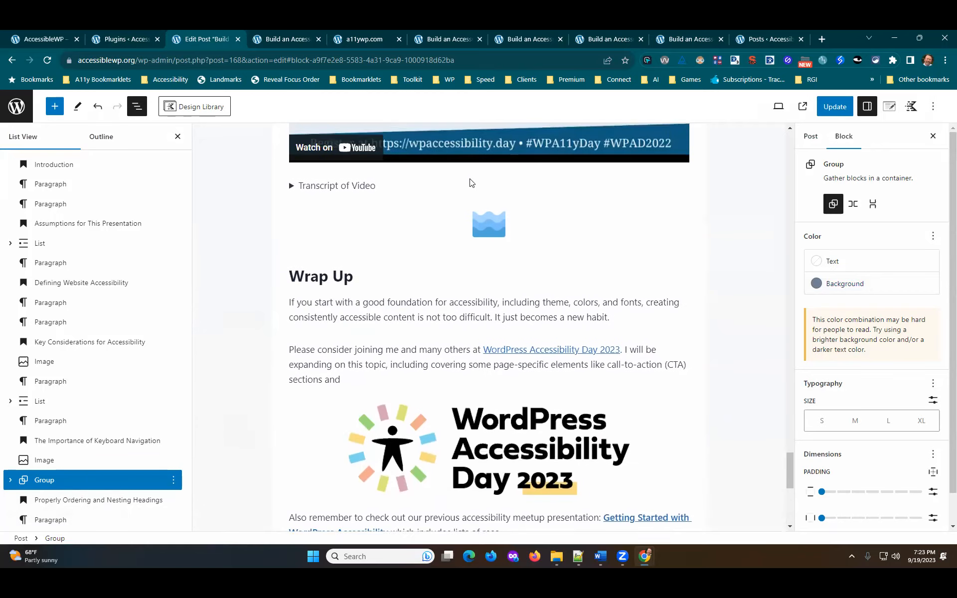
pyautogui.scroll(3, 750, 143)
pyautogui.rightClick(803, 107)
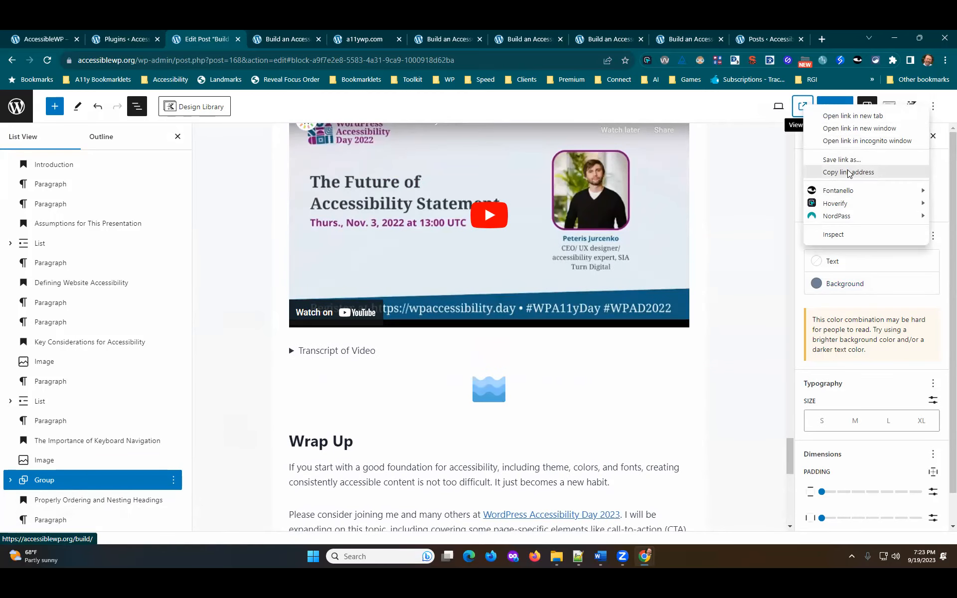
pyautogui.click(856, 140)
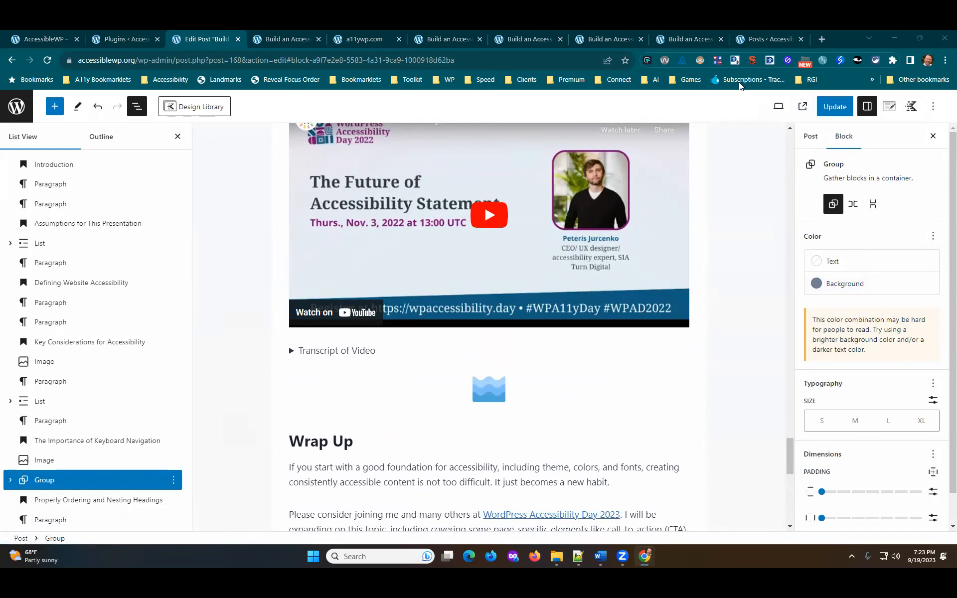
pyautogui.scroll(-15, 428, 189)
pyautogui.scroll(-20, 429, 189)
pyautogui.scroll(2, 610, 242)
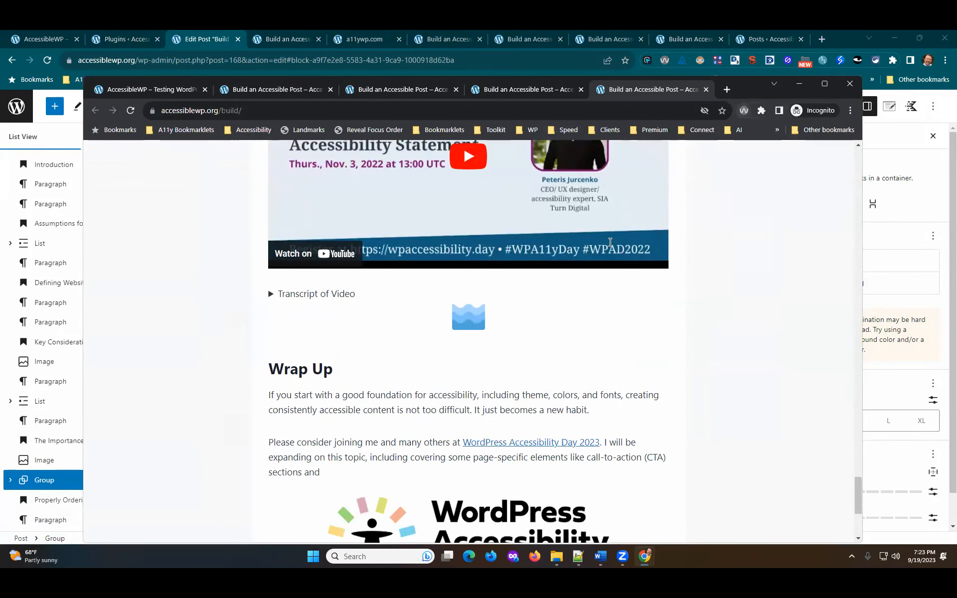
pyautogui.scroll(-5, 610, 242)
pyautogui.scroll(15, 599, 263)
pyautogui.scroll(15, 600, 263)
pyautogui.scroll(-15, 601, 262)
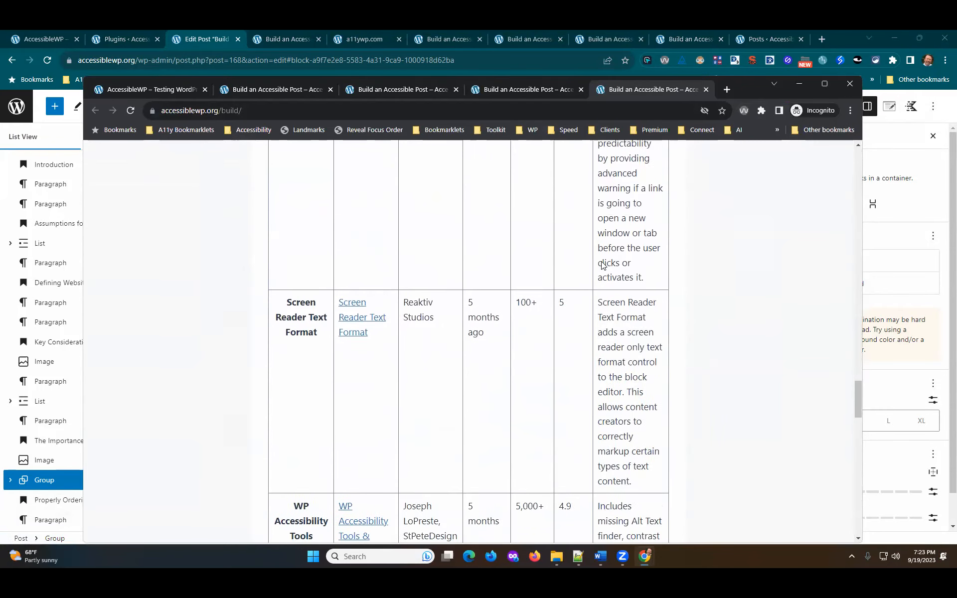
pyautogui.scroll(-10, 602, 264)
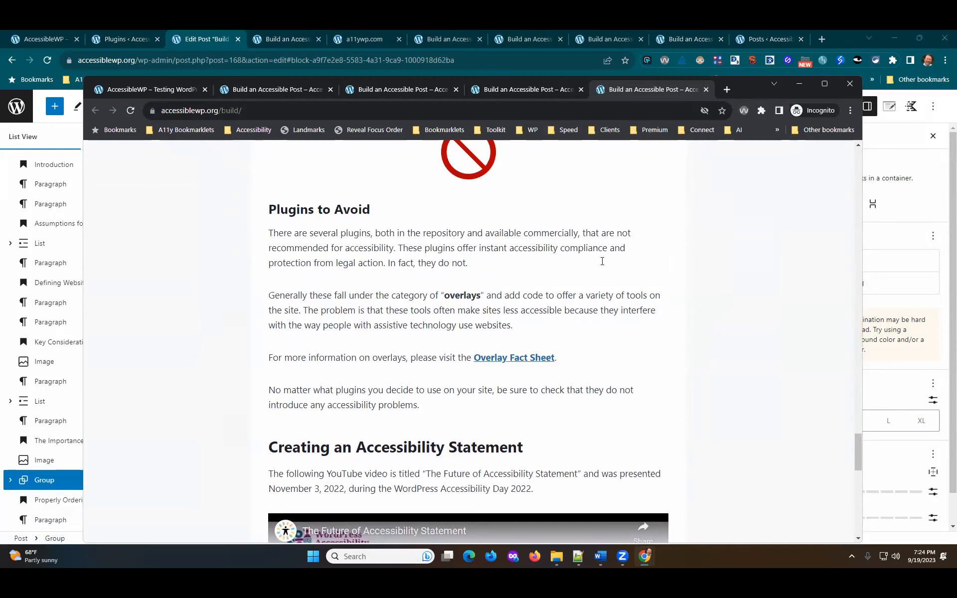
pyautogui.scroll(-3, 602, 262)
# Reload the published post, look back up to its title, compare the earlier post tab and close the incognito window
pyautogui.click(133, 112)
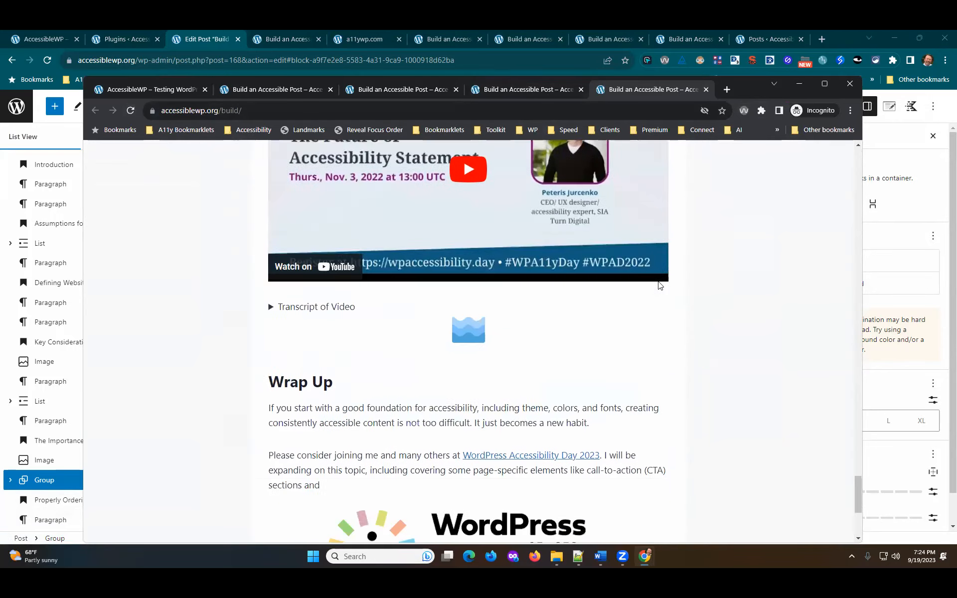
pyautogui.scroll(15, 659, 285)
pyautogui.scroll(20, 660, 285)
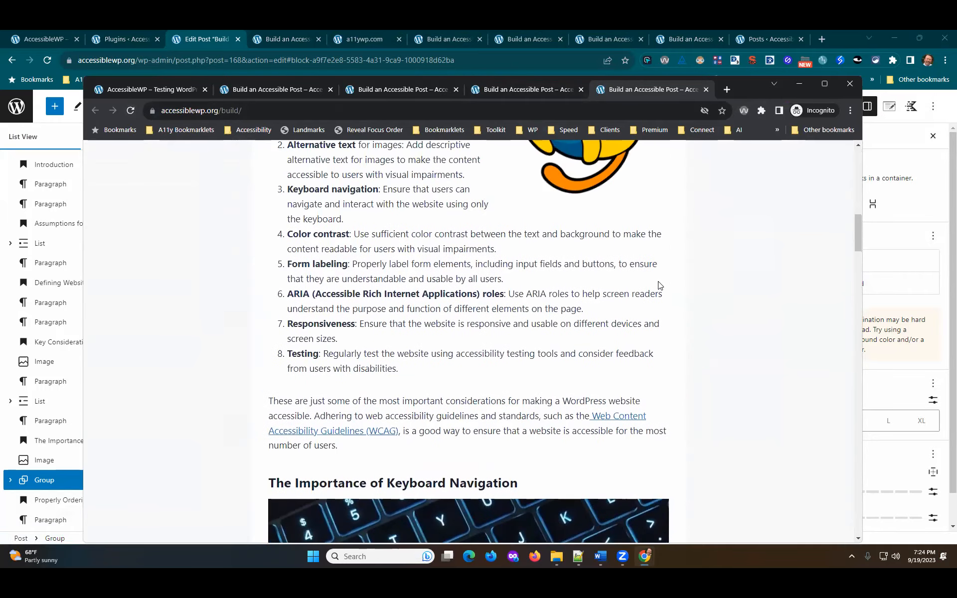
pyautogui.scroll(20, 660, 285)
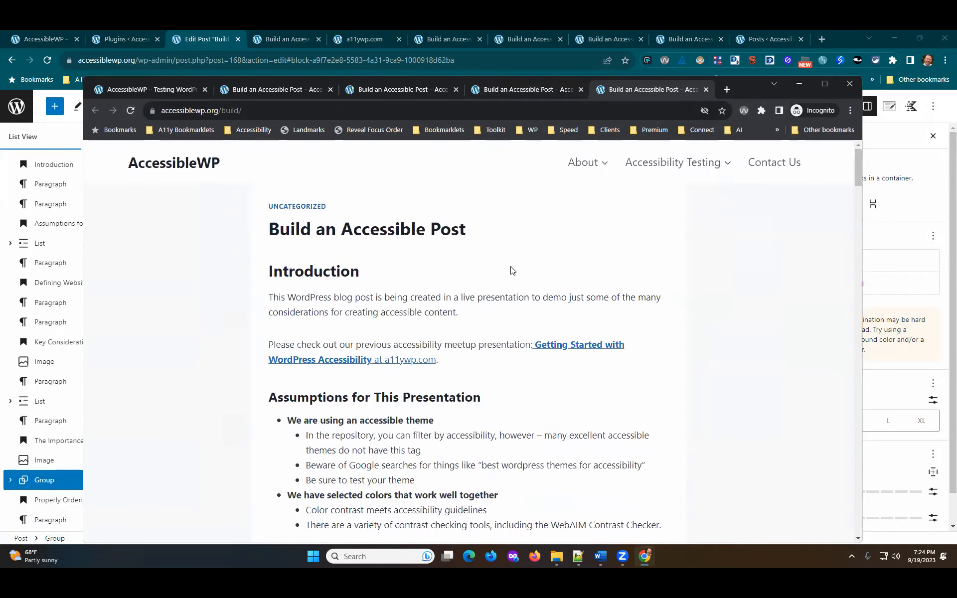
pyautogui.click(252, 90)
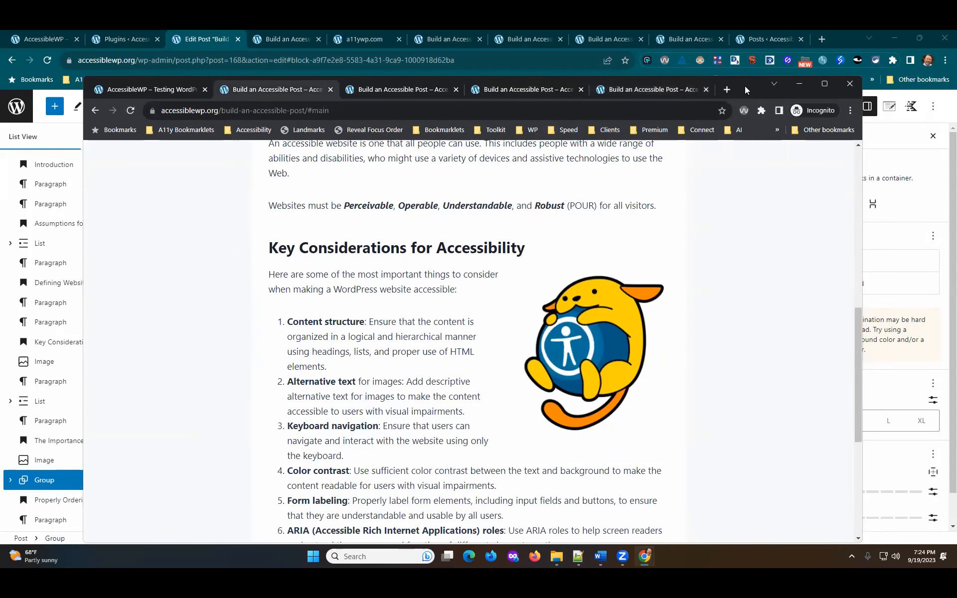
pyautogui.moveTo(745, 86); pyautogui.dragTo(746, 112)
pyautogui.click(851, 112)
# Update the post again and view the published version at the shaded paragraphs under The Importance of Keyboard Navigation
pyautogui.scroll(9, 525, 301)
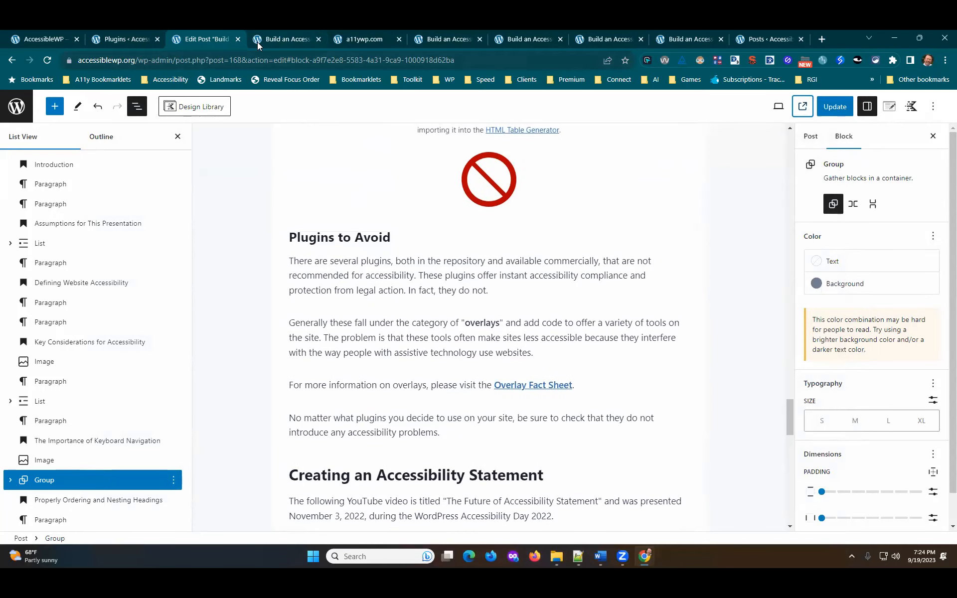
pyautogui.scroll(7, 659, 227)
pyautogui.hotkey('ctrl', 's')
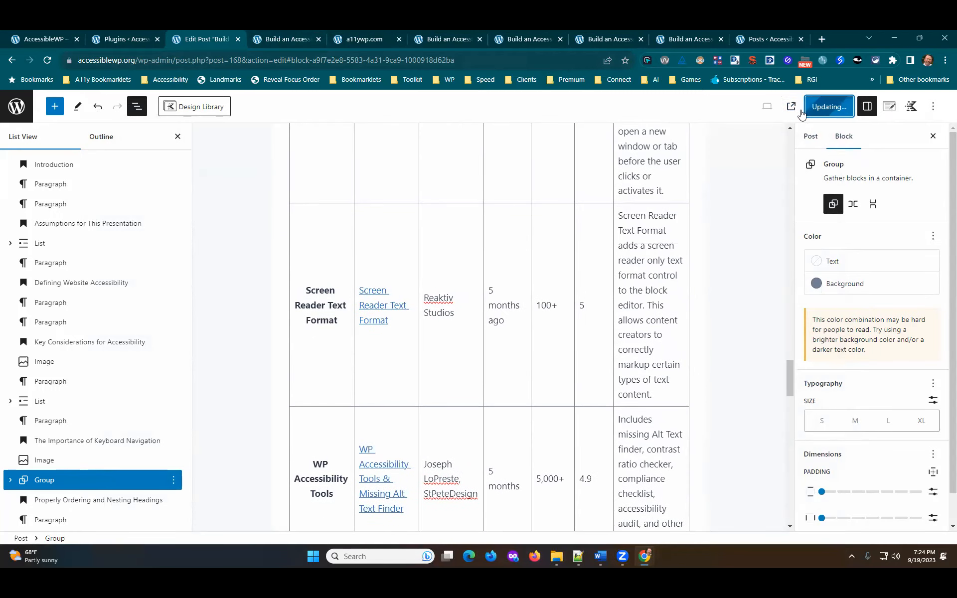
pyautogui.click(792, 107)
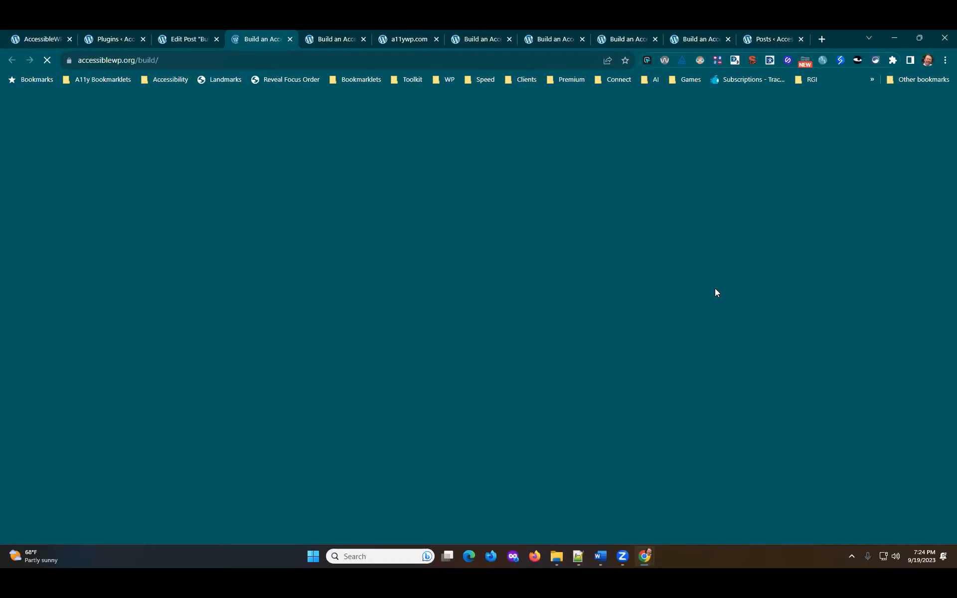
pyautogui.scroll(-15, 752, 292)
pyautogui.scroll(-15, 752, 292)
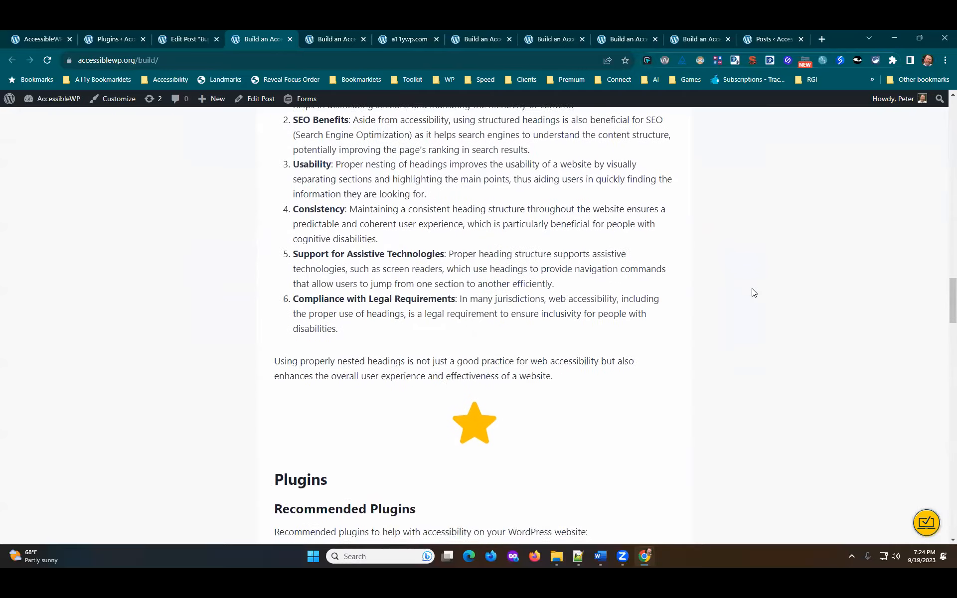
pyautogui.scroll(15, 731, 291)
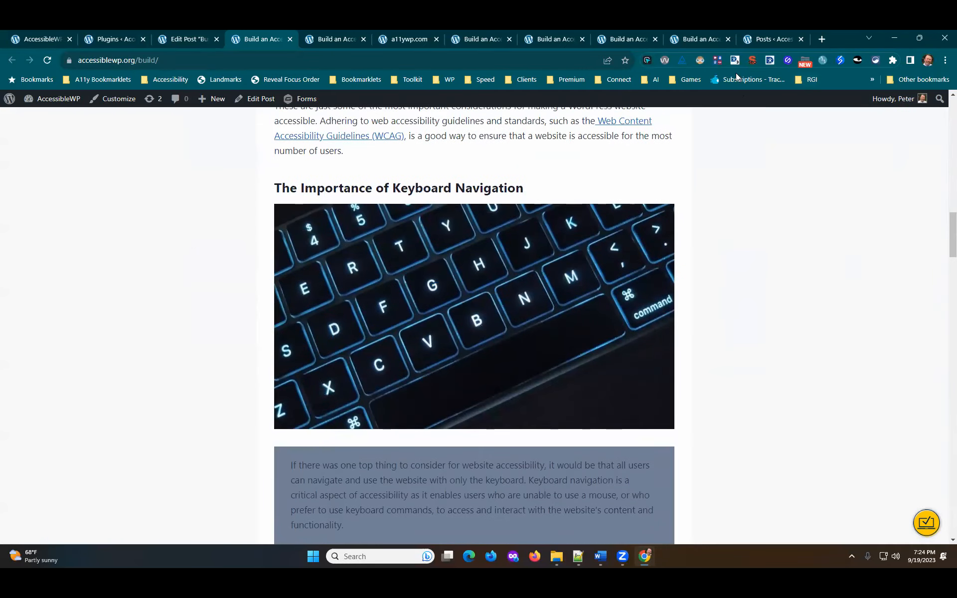
# Run the WAVE evaluation on the published post and locate the first very low contrast error from its details
pyautogui.click(665, 61)
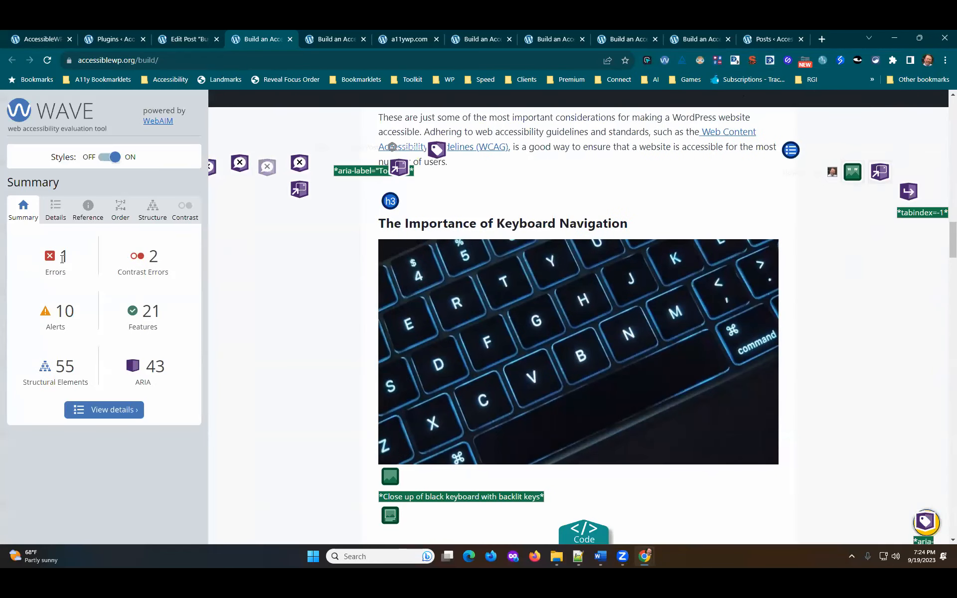
pyautogui.click(55, 209)
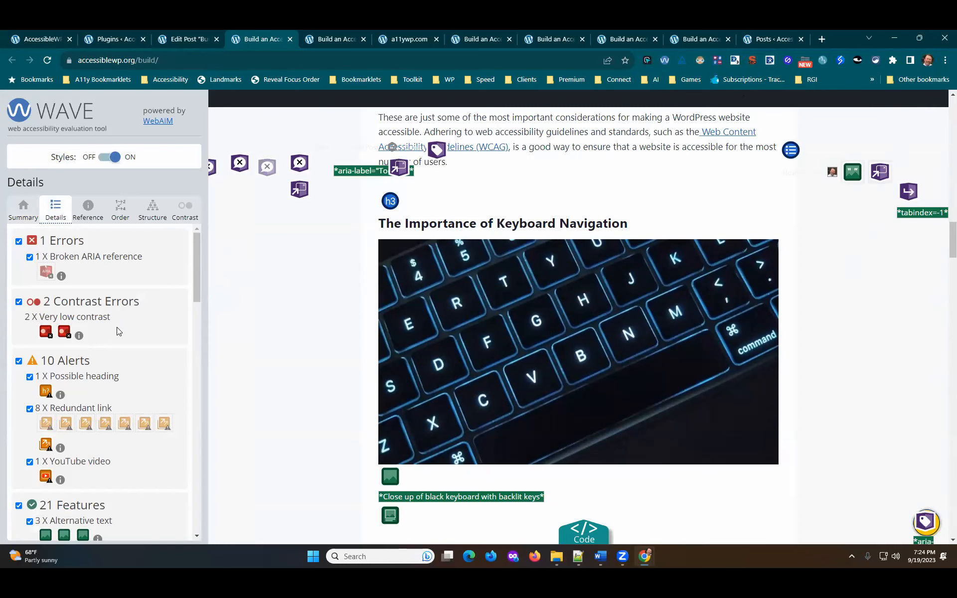
pyautogui.click(45, 333)
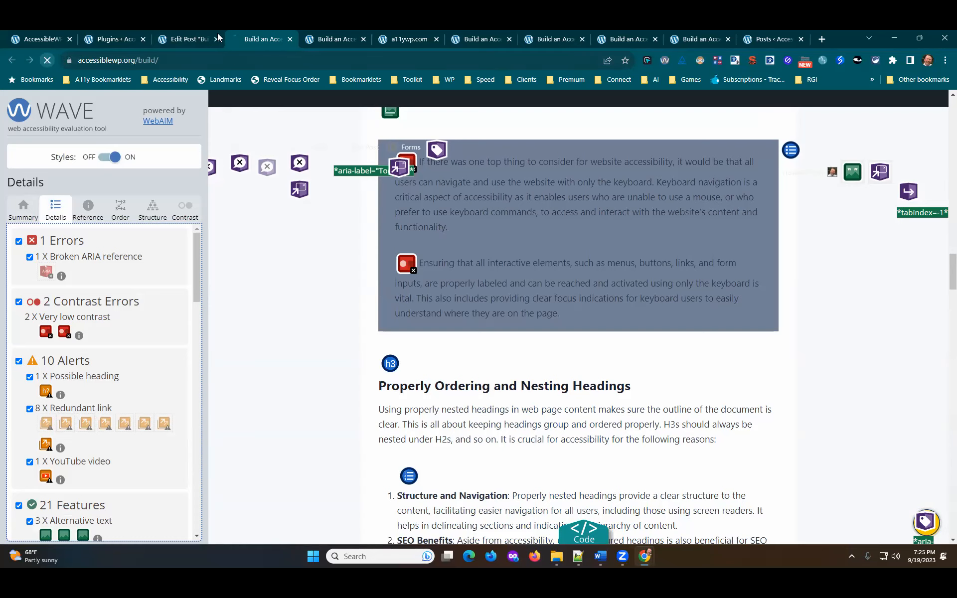
# Return to the post editor and examine the Accessibility Checker summary below the content
pyautogui.click(201, 40)
pyautogui.scroll(-14, 551, 251)
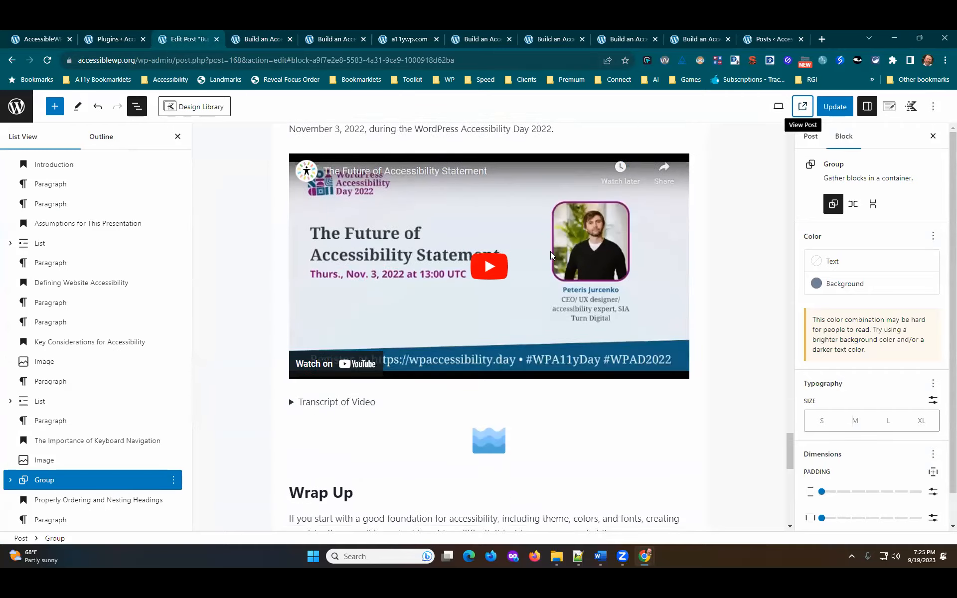
pyautogui.scroll(6, 552, 251)
pyautogui.scroll(-10, 552, 251)
pyautogui.scroll(-10, 552, 255)
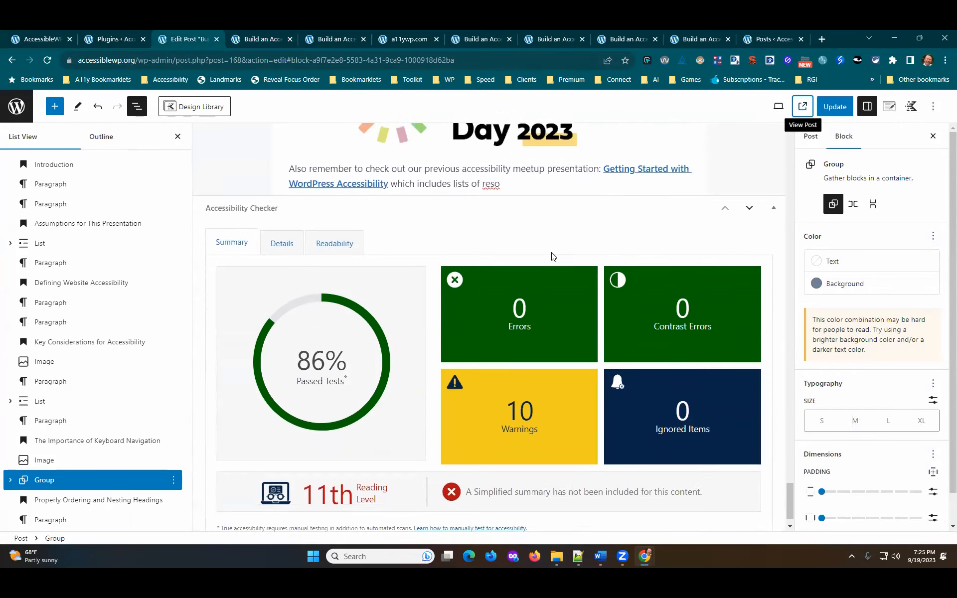
# Move both paragraphs under The Importance of Keyboard Navigation out of the shaded group block
pyautogui.scroll(20, 553, 256)
pyautogui.scroll(15, 554, 255)
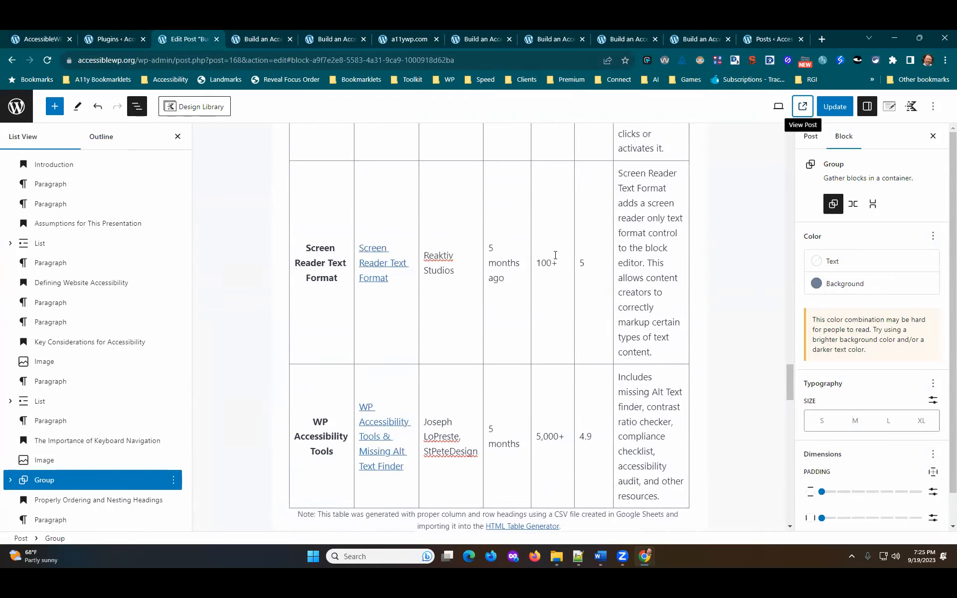
pyautogui.scroll(5, 555, 255)
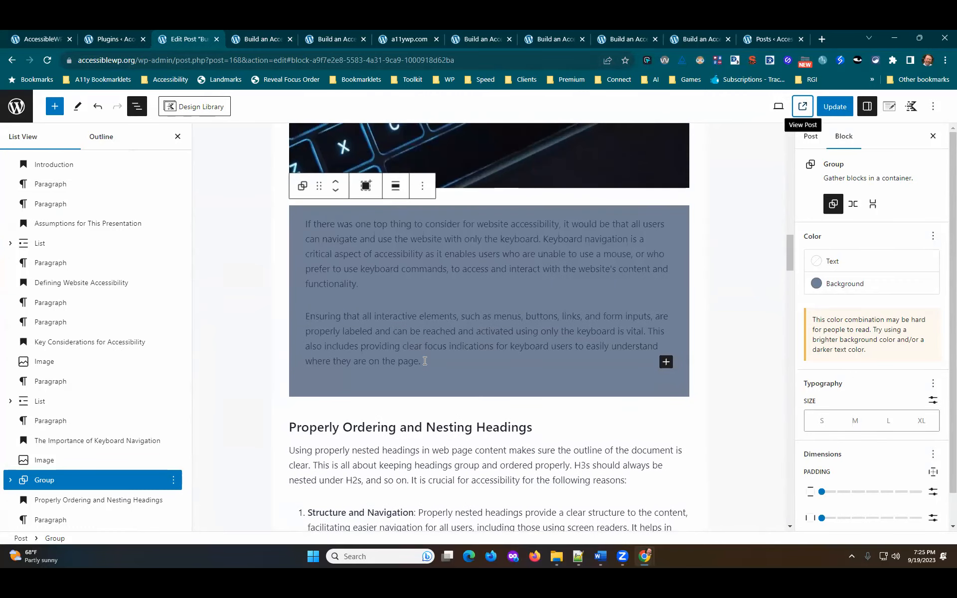
pyautogui.click(424, 360)
pyautogui.scroll(-1, 100, 421)
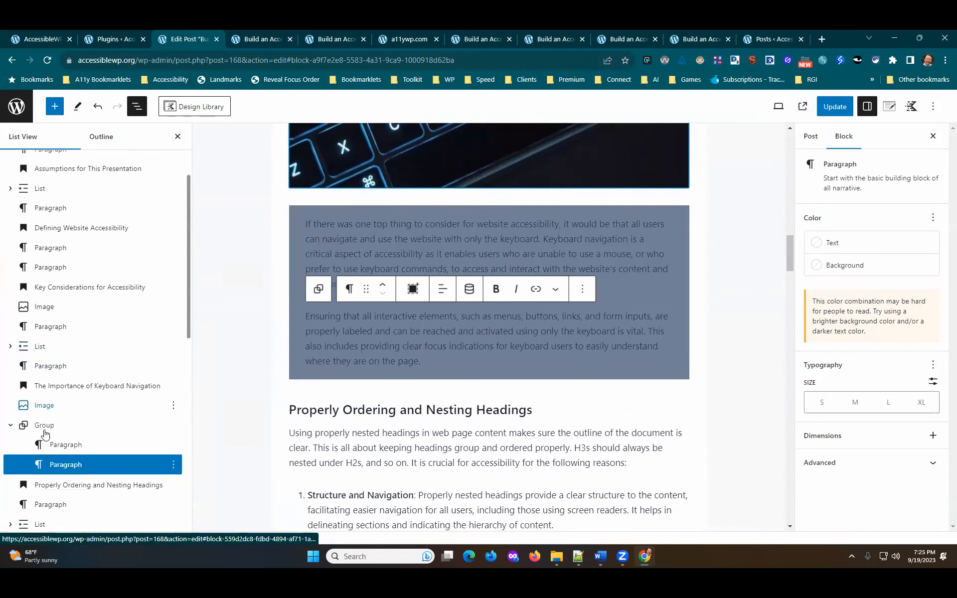
pyautogui.click(128, 424)
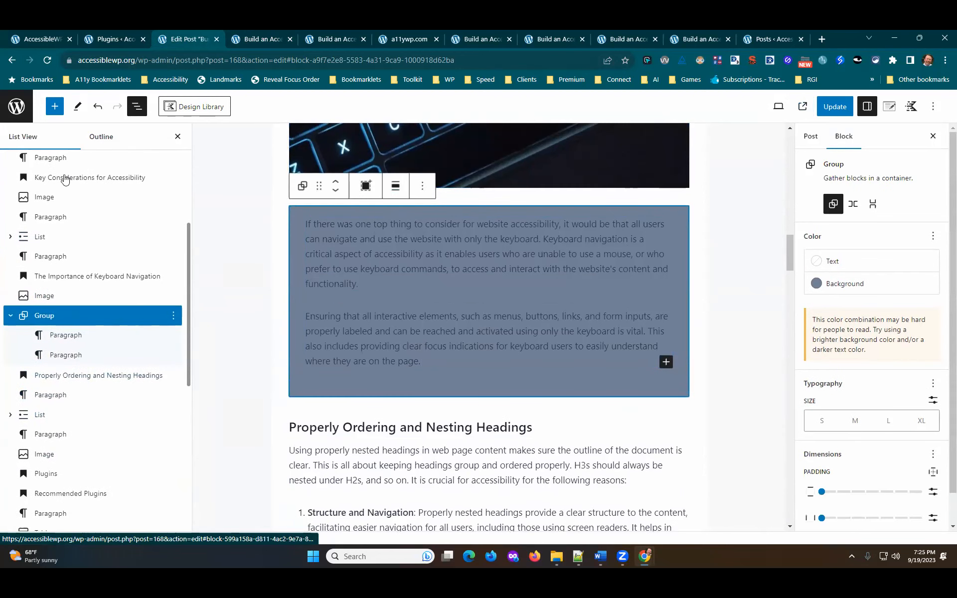
pyautogui.moveTo(64, 335); pyautogui.dragTo(65, 360)
# Delete the empty group block above Properly Ordering and Nesting Headings and update the post
pyautogui.click(174, 391)
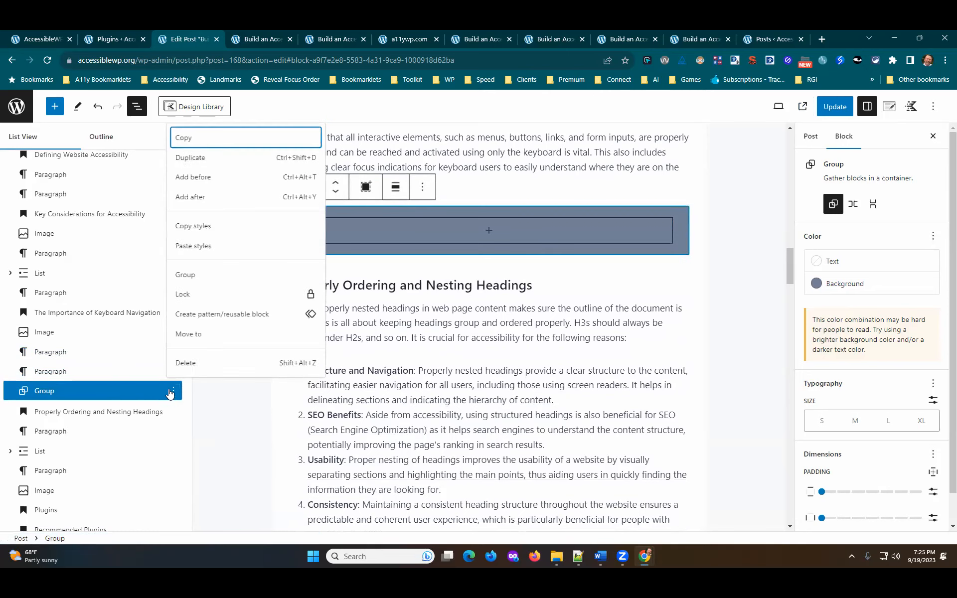
pyautogui.click(295, 364)
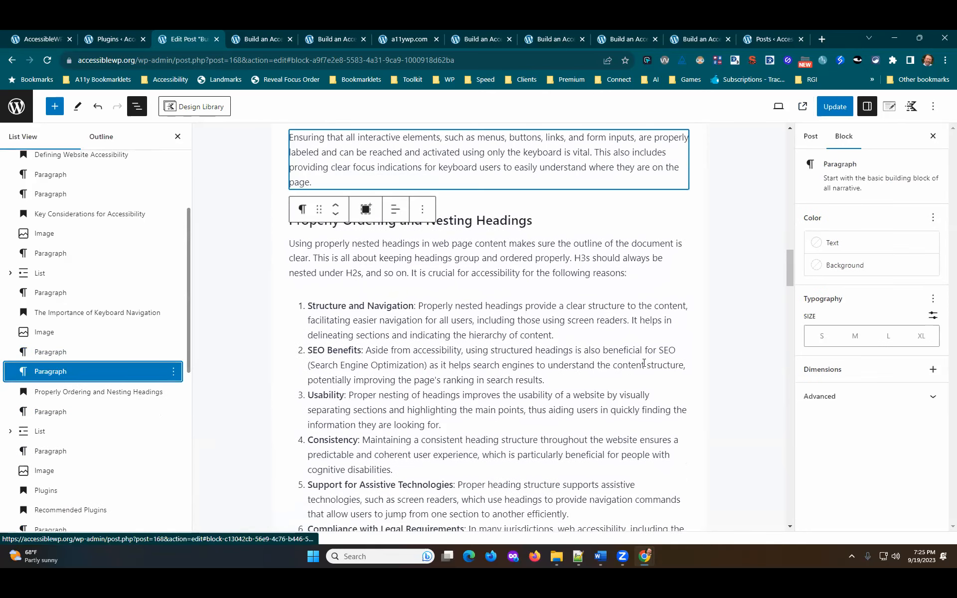
pyautogui.scroll(8, 748, 299)
pyautogui.click(270, 341)
pyautogui.scroll(-2, 269, 341)
pyautogui.scroll(-1, 269, 341)
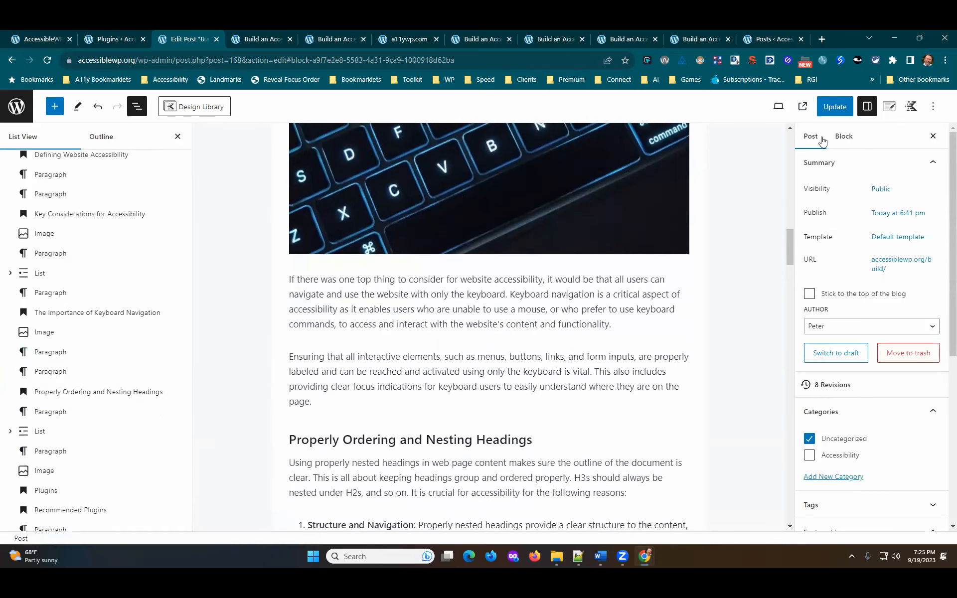
pyautogui.click(835, 106)
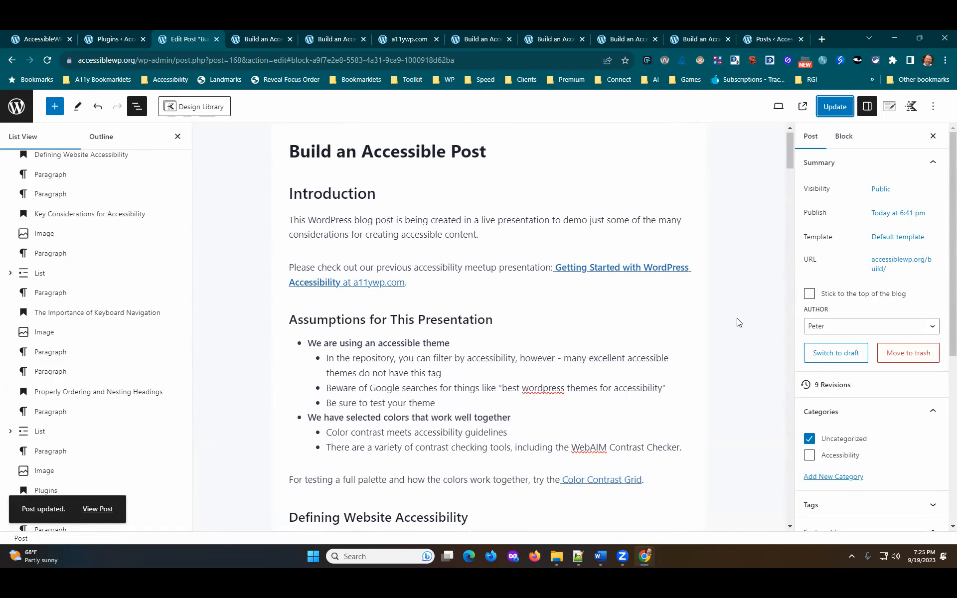
# Examine the Recommended Plugins section and its table of accessibility plugins in the post
pyautogui.scroll(-15, 738, 321)
pyautogui.scroll(-20, 729, 325)
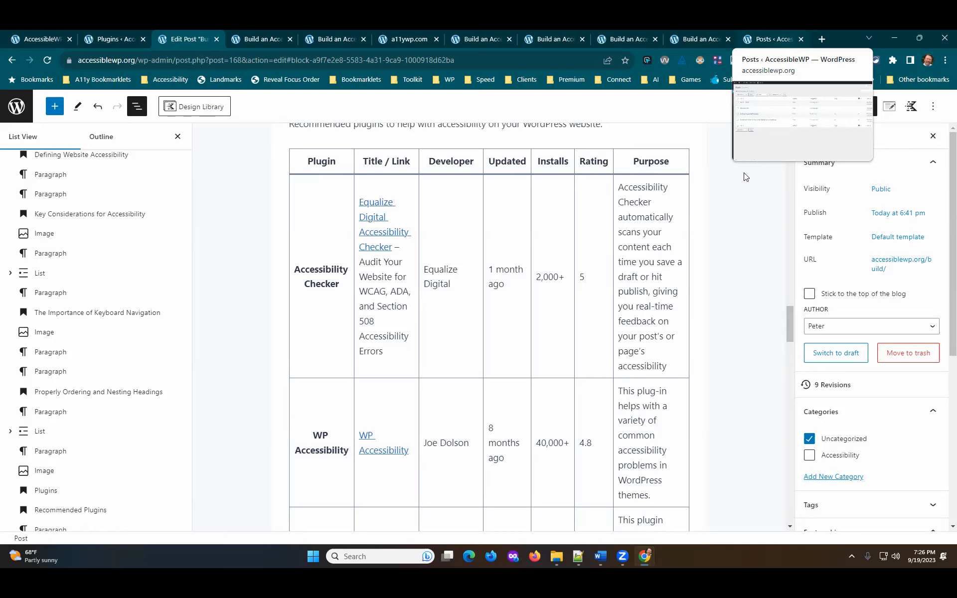
pyautogui.scroll(-5, 753, 278)
pyautogui.scroll(10, 752, 276)
pyautogui.scroll(10, 753, 277)
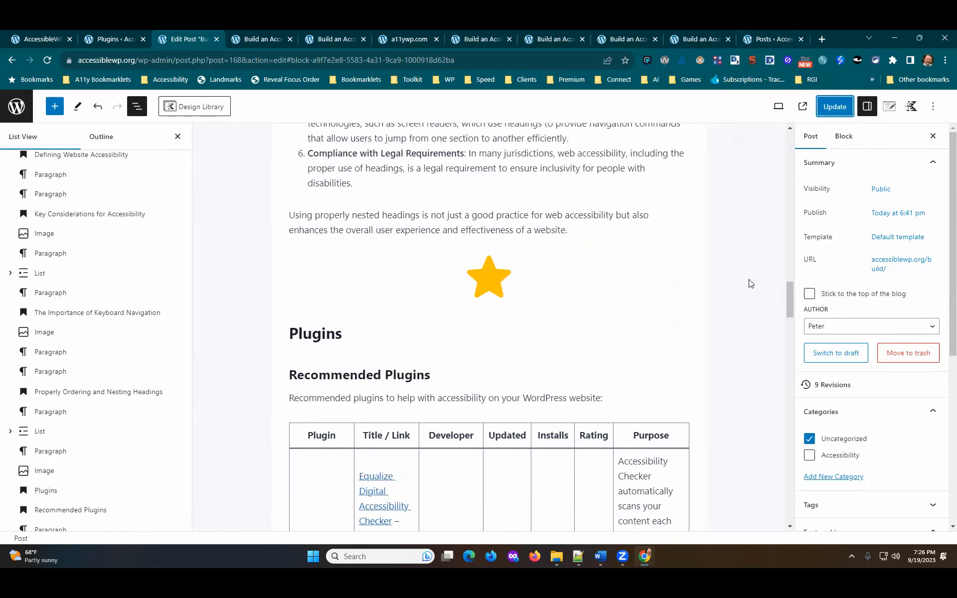
pyautogui.scroll(-10, 750, 289)
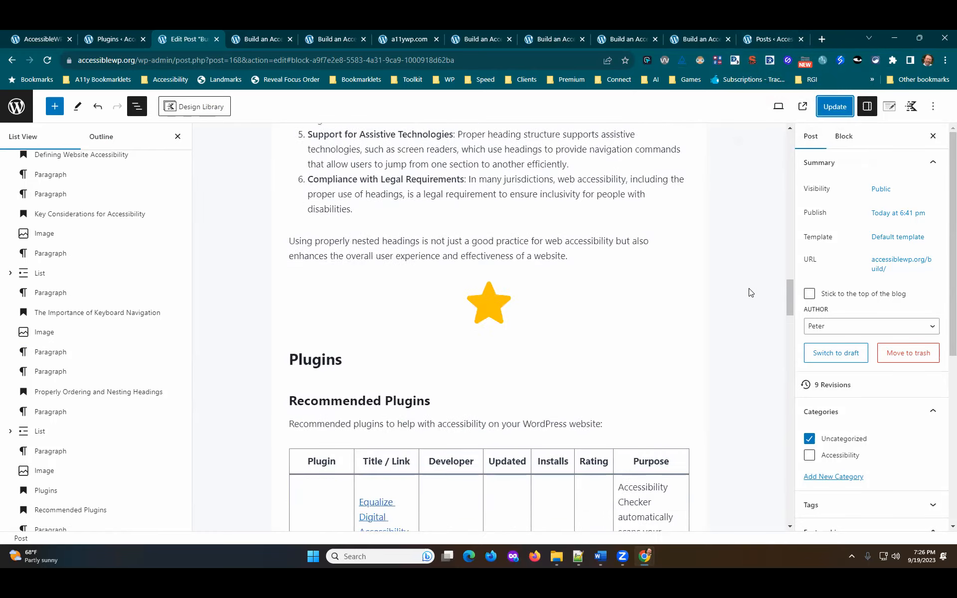
pyautogui.scroll(1, 746, 278)
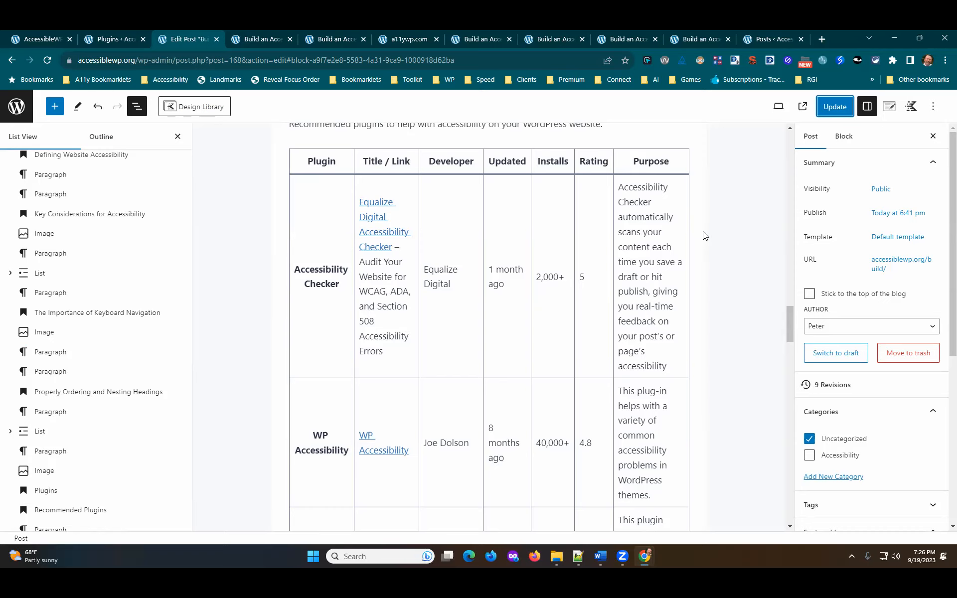
pyautogui.scroll(1, 779, 286)
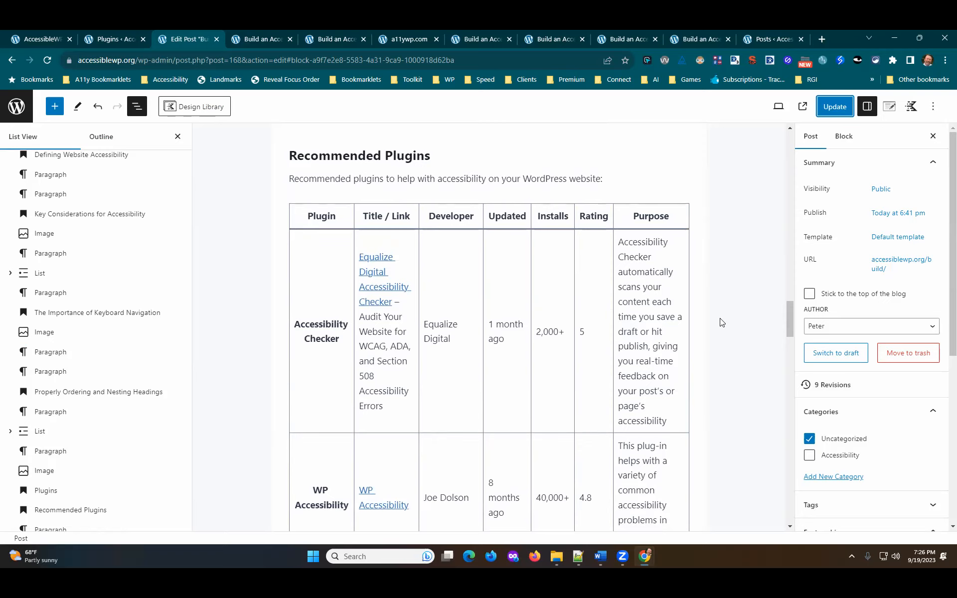
pyautogui.scroll(-5, 736, 313)
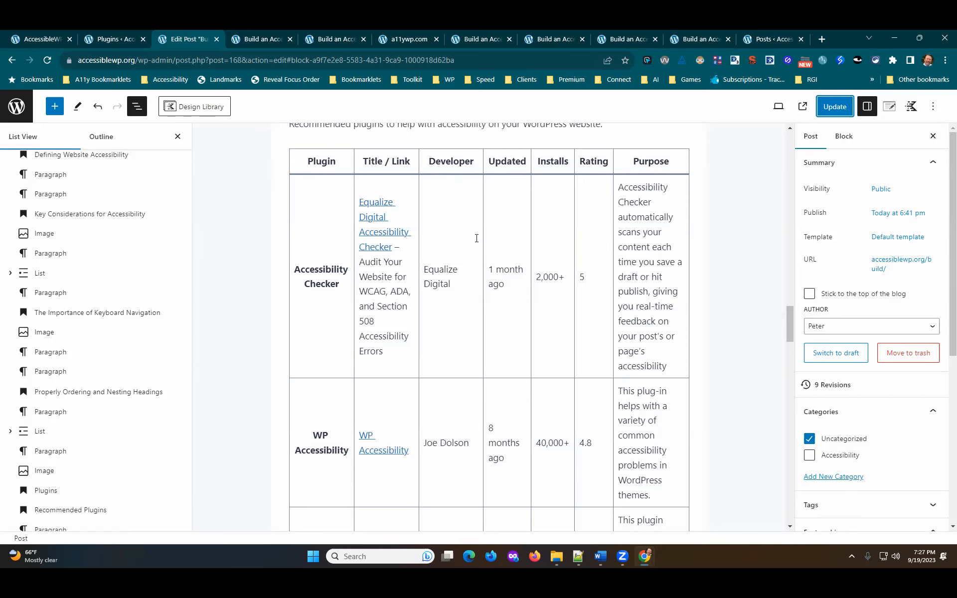
# Review the post content from Properly Ordering and Nesting Headings back up to the title and introduction
pyautogui.scroll(12, 476, 238)
pyautogui.scroll(-5, 540, 233)
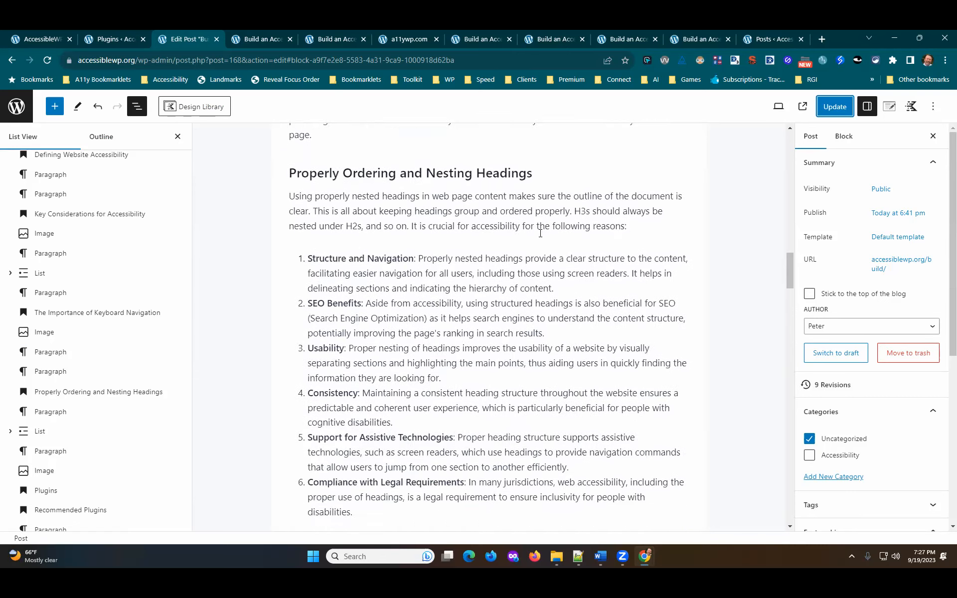
pyautogui.scroll(1, 540, 233)
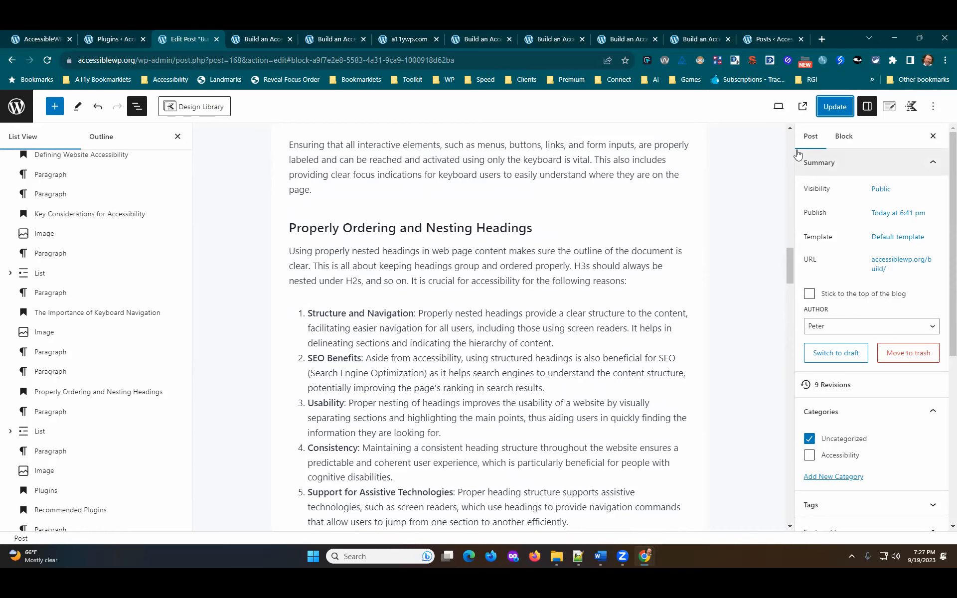
pyautogui.scroll(2, 444, 301)
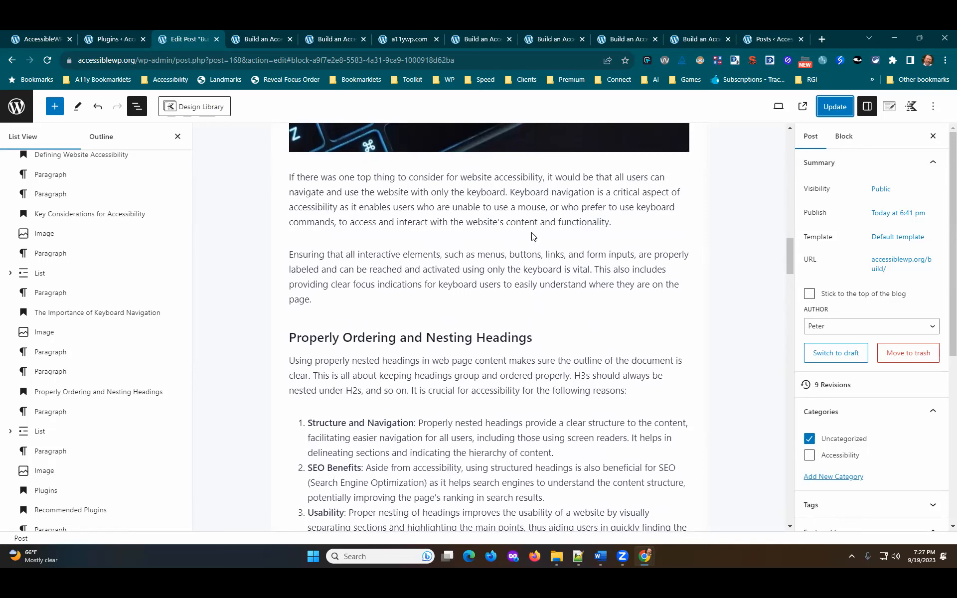
pyautogui.scroll(1, 573, 316)
pyautogui.scroll(1, 573, 317)
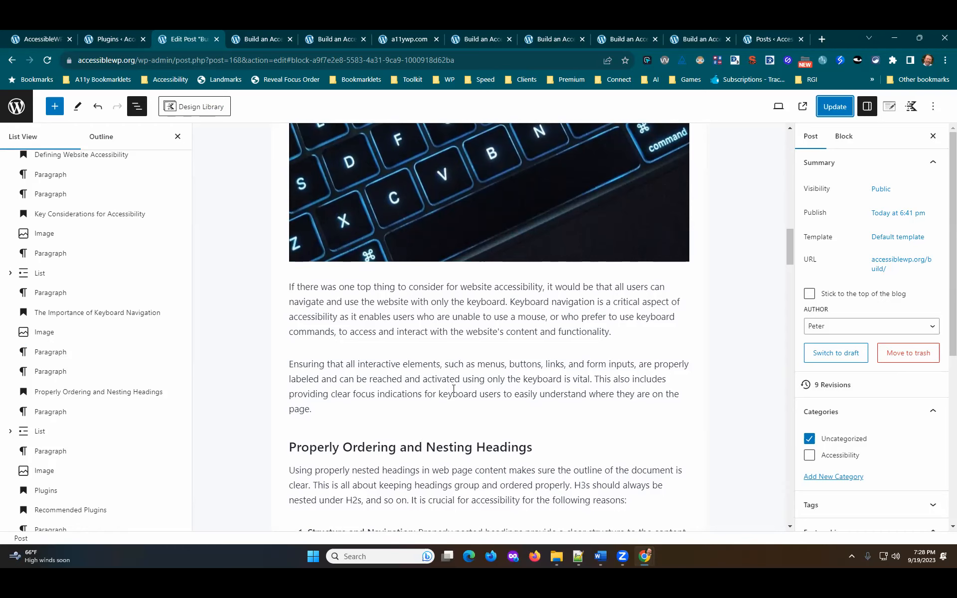
pyautogui.scroll(10, 683, 343)
pyautogui.scroll(6, 683, 344)
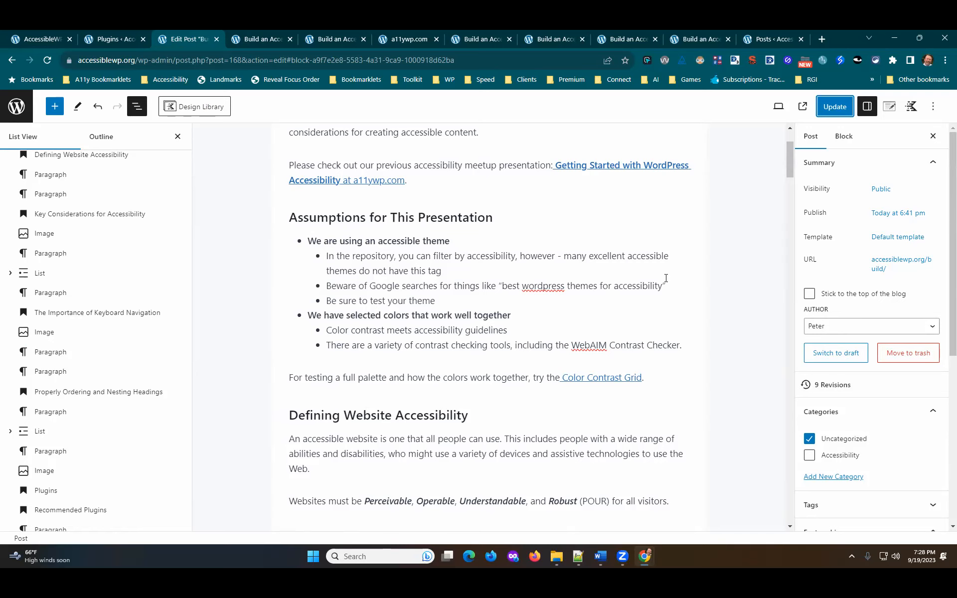
pyautogui.scroll(2, 506, 285)
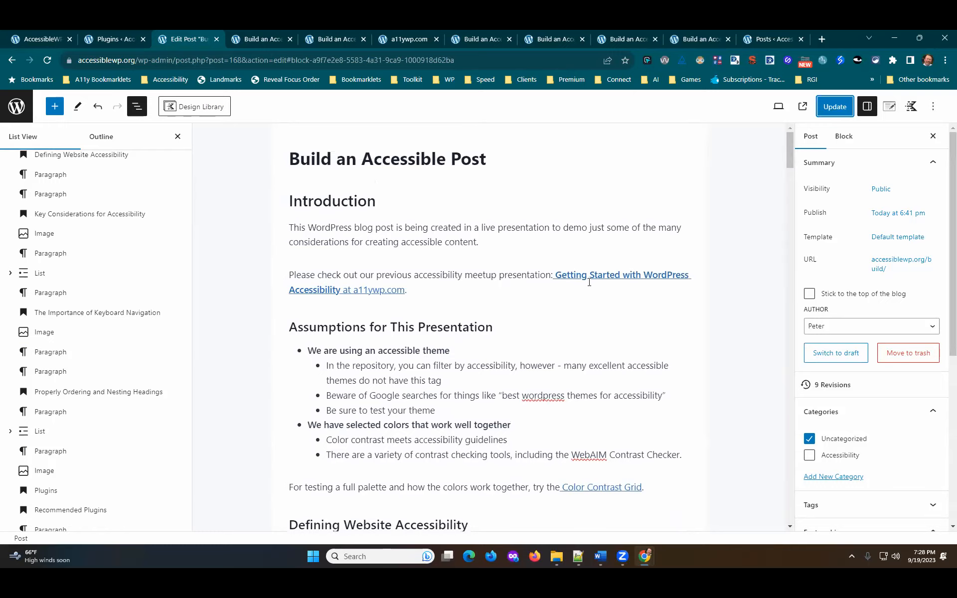
pyautogui.scroll(-10, 589, 282)
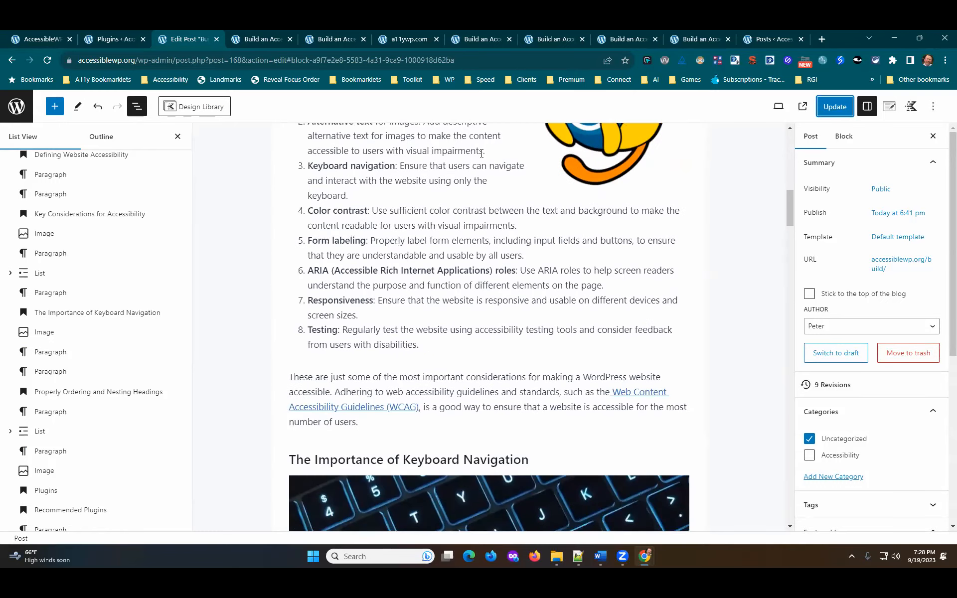
pyautogui.scroll(10, 705, 268)
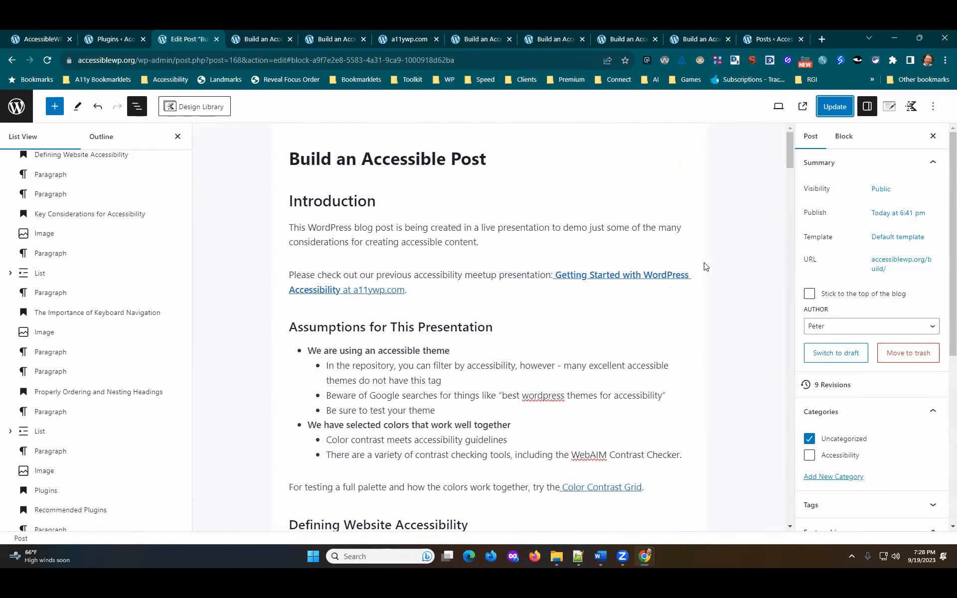
# Inspect the Getting Started with WordPress Accessibility link and the WordPress Accessibility Day 2023 image in the Wrap Up section
pyautogui.scroll(-20, 705, 266)
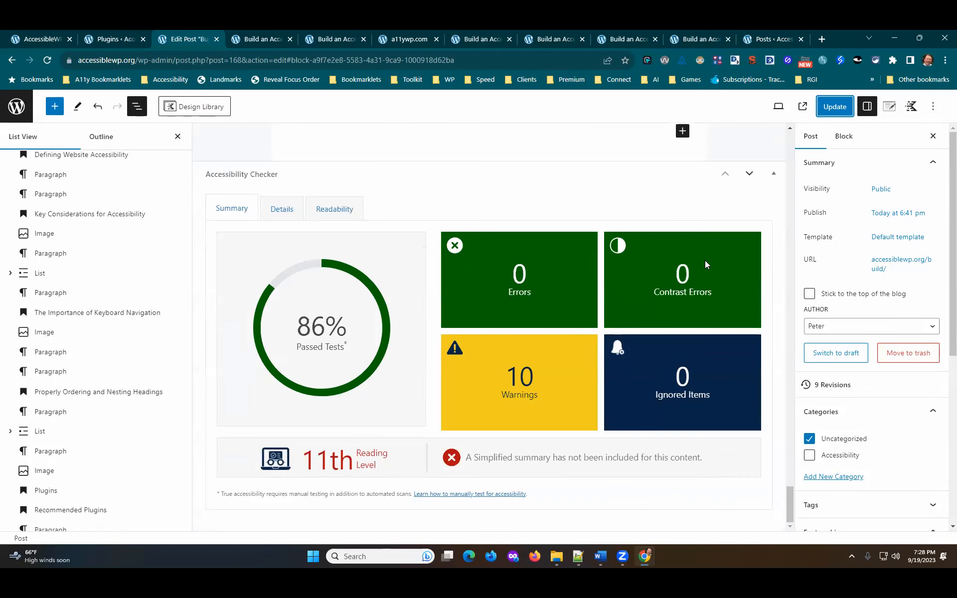
pyautogui.scroll(4, 704, 260)
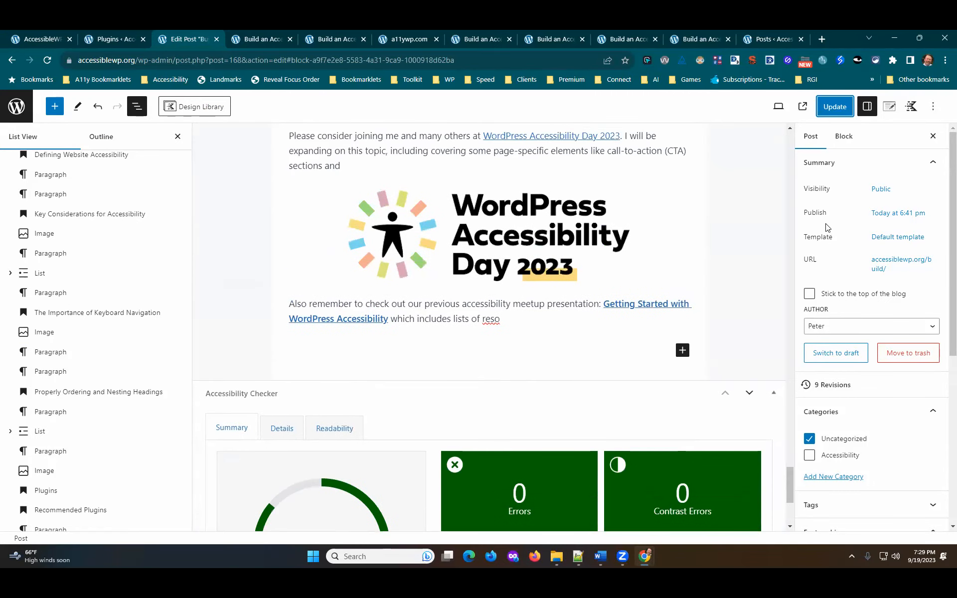
pyautogui.click(516, 321)
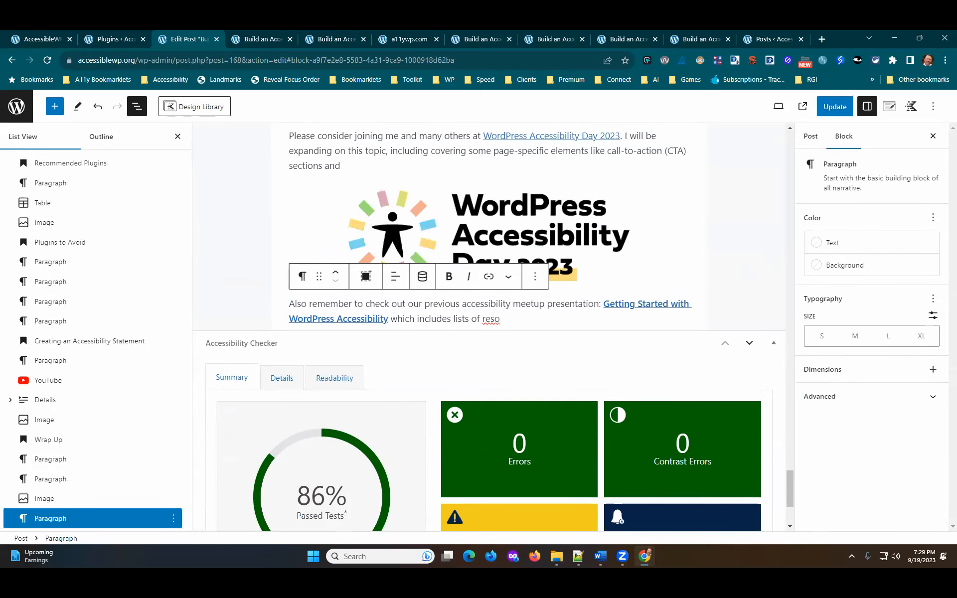
pyautogui.scroll(-3, 548, 369)
pyautogui.scroll(6, 598, 423)
pyautogui.scroll(-3, 655, 477)
pyautogui.rightClick(640, 465)
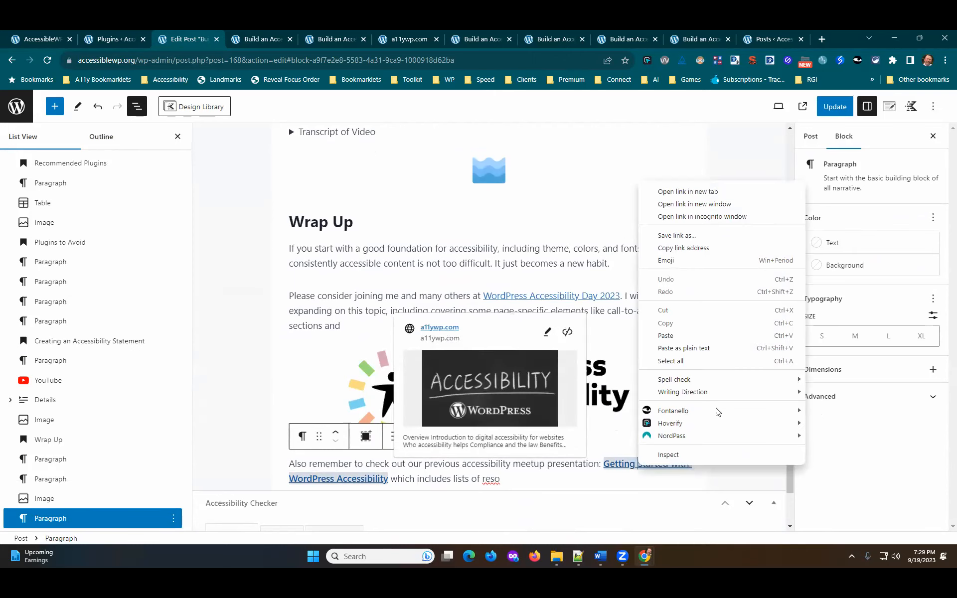
pyautogui.click(320, 372)
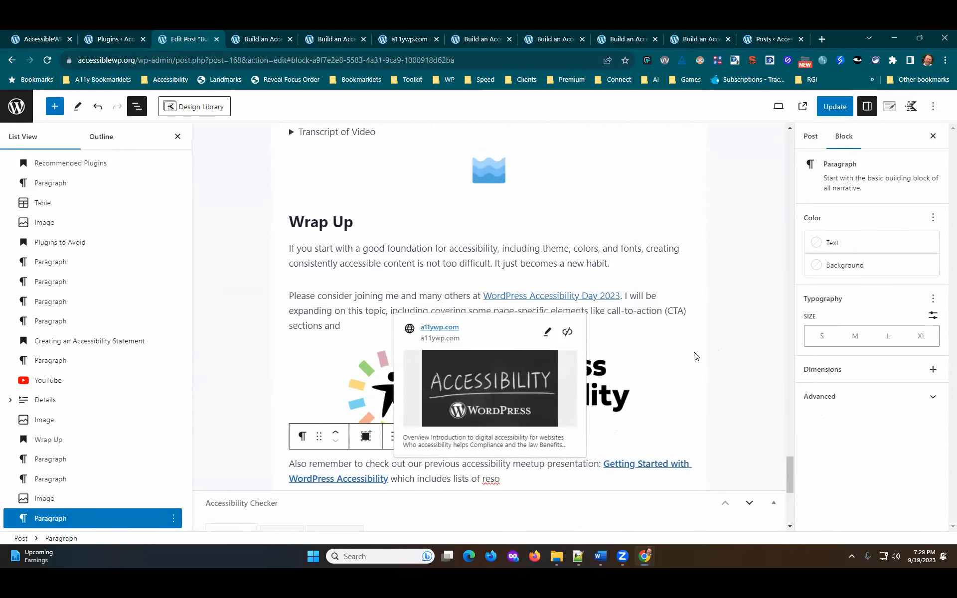
pyautogui.click(415, 402)
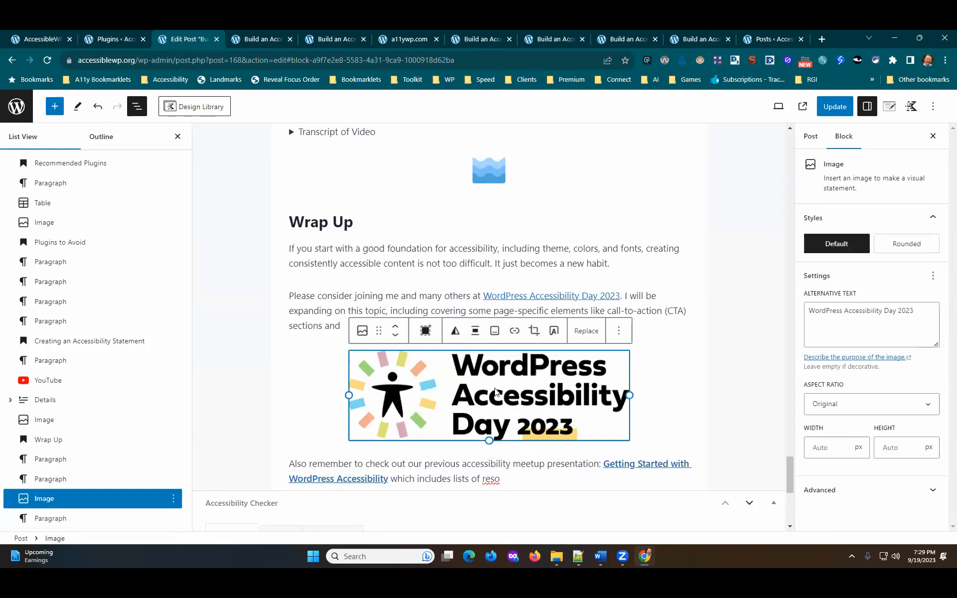
pyautogui.rightClick(514, 332)
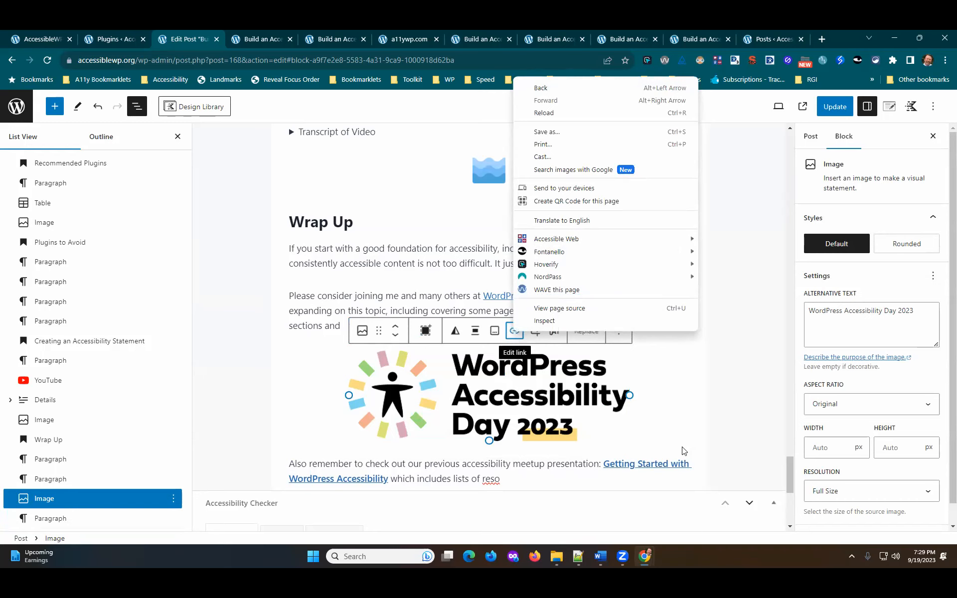
pyautogui.click(704, 405)
pyautogui.scroll(-1, 651, 338)
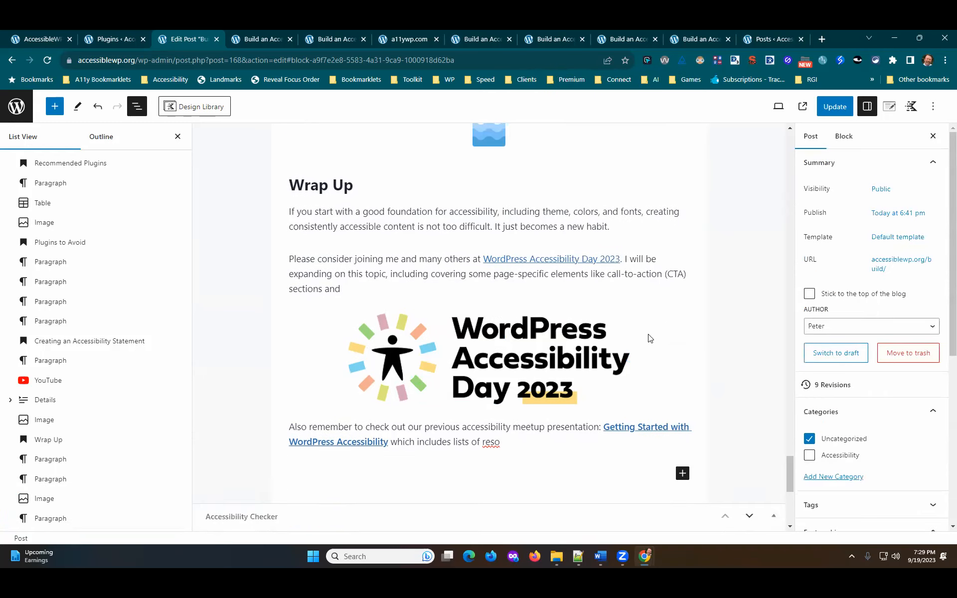
# Replace the unfinished last word of the closing Wrap Up paragraph with "resources." and update the post
pyautogui.scroll(-2, 650, 338)
pyautogui.click(560, 368)
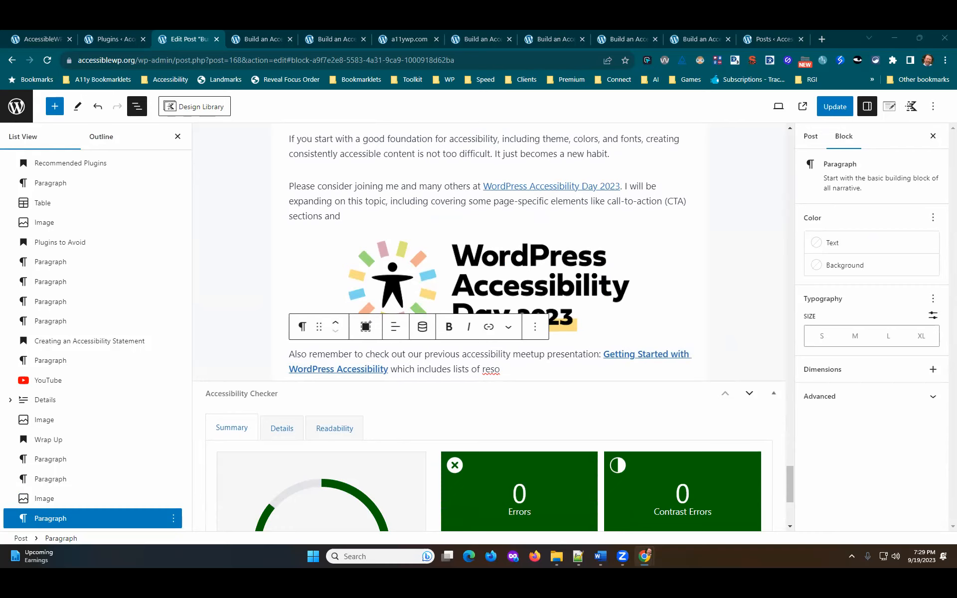
pyautogui.doubleClick(484, 370)
pyautogui.write('resources.')
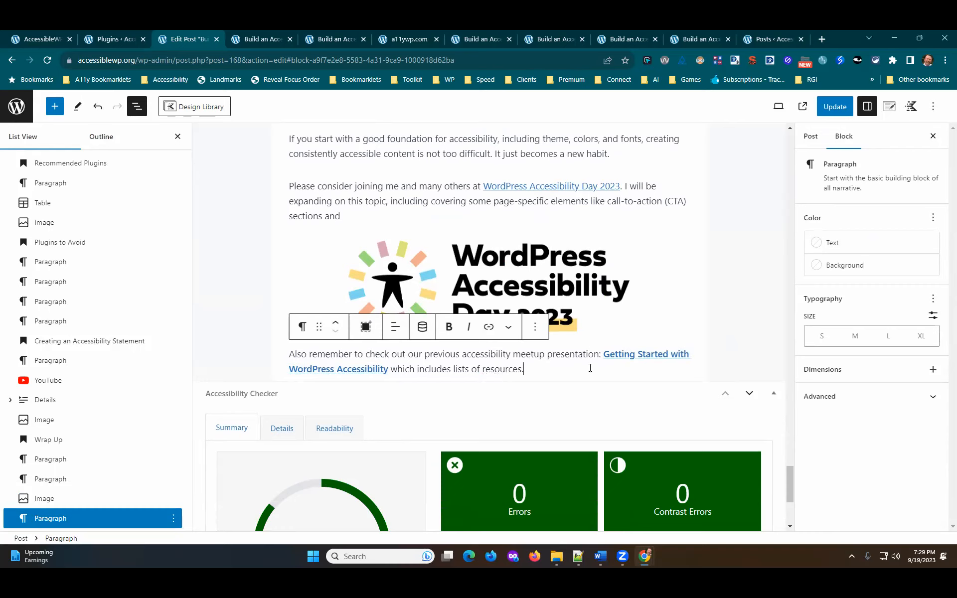
pyautogui.click(849, 104)
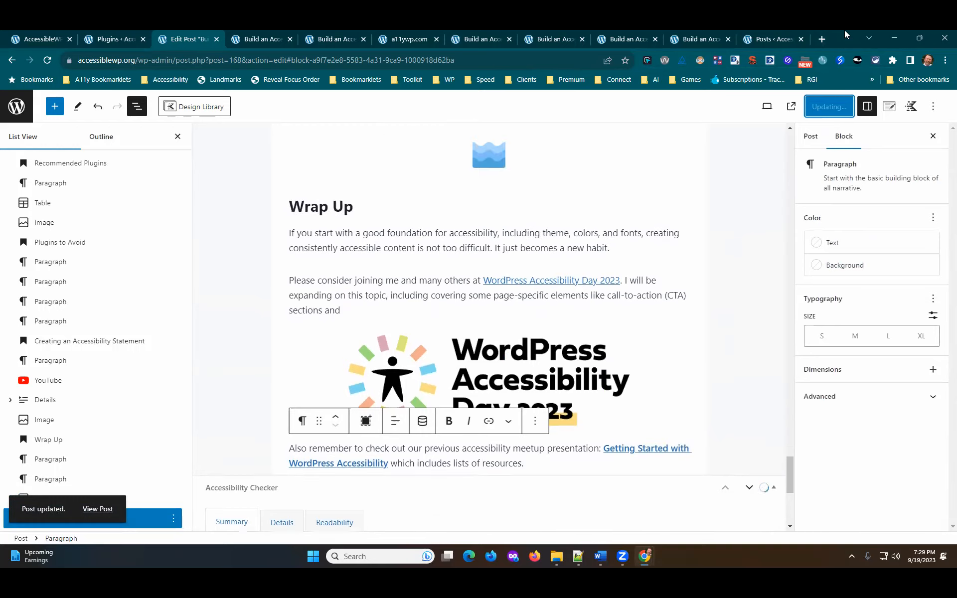
# Open 2023.wpaccessibility.day in a new browser tab and go to its Schedule page
pyautogui.click(814, 39)
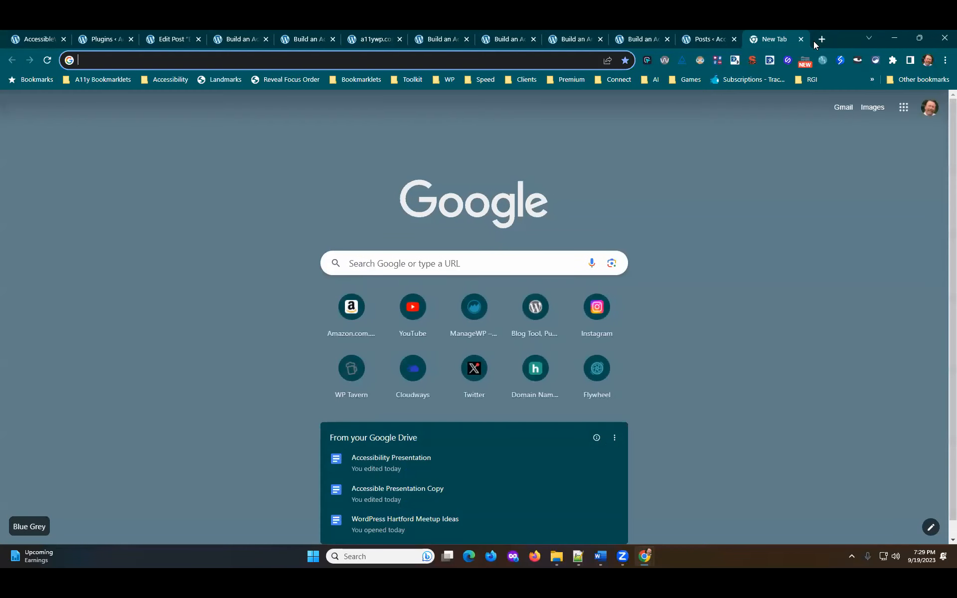
pyautogui.write('2')
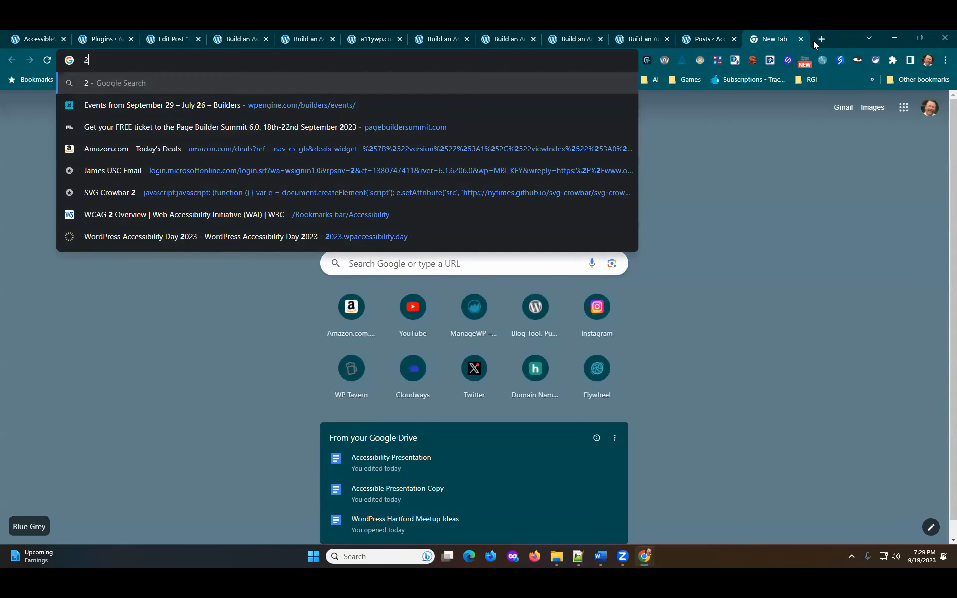
pyautogui.write('023')
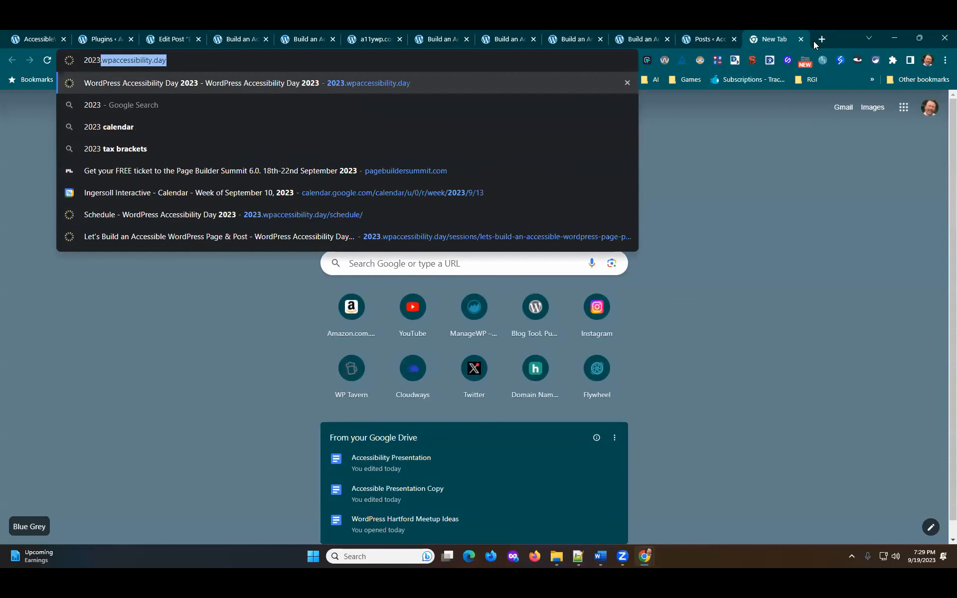
pyautogui.press('Return')
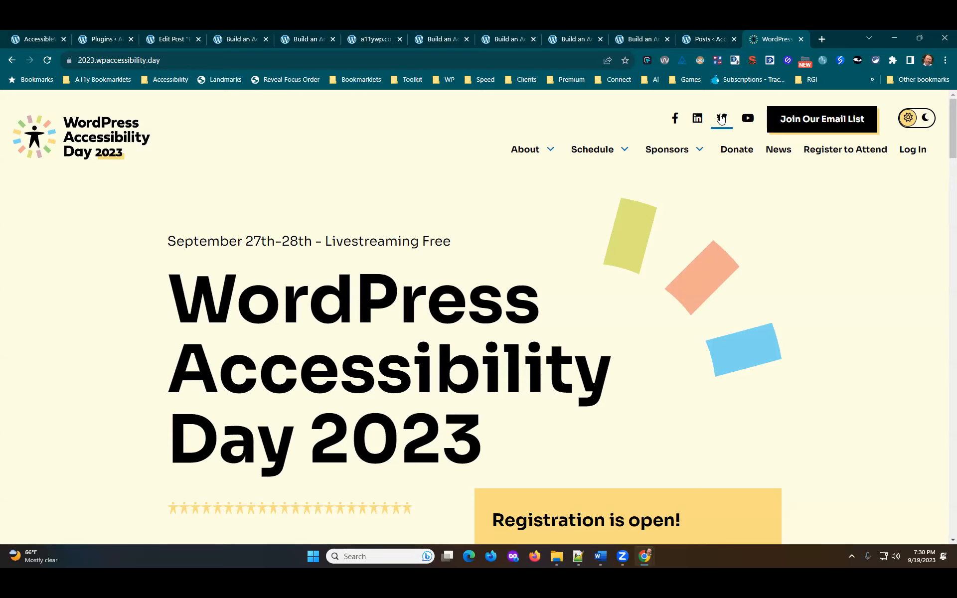
pyautogui.moveTo(593, 152)
pyautogui.click(592, 172)
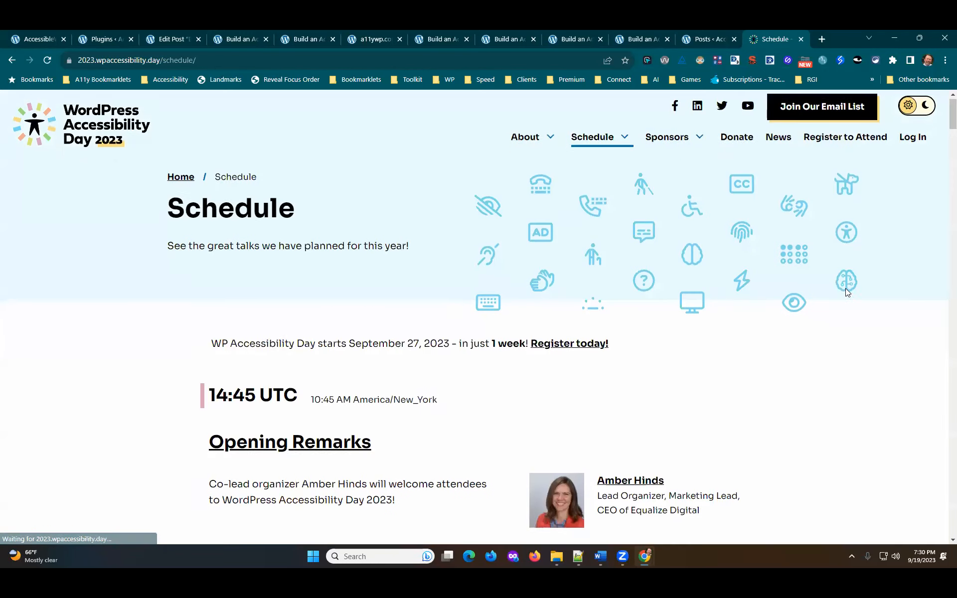
# Look through the schedule for the "Let's Build an Accessible WordPress Page & Post" session and its time, then return to the start of the page
pyautogui.scroll(-10, 848, 292)
pyautogui.scroll(-8, 847, 293)
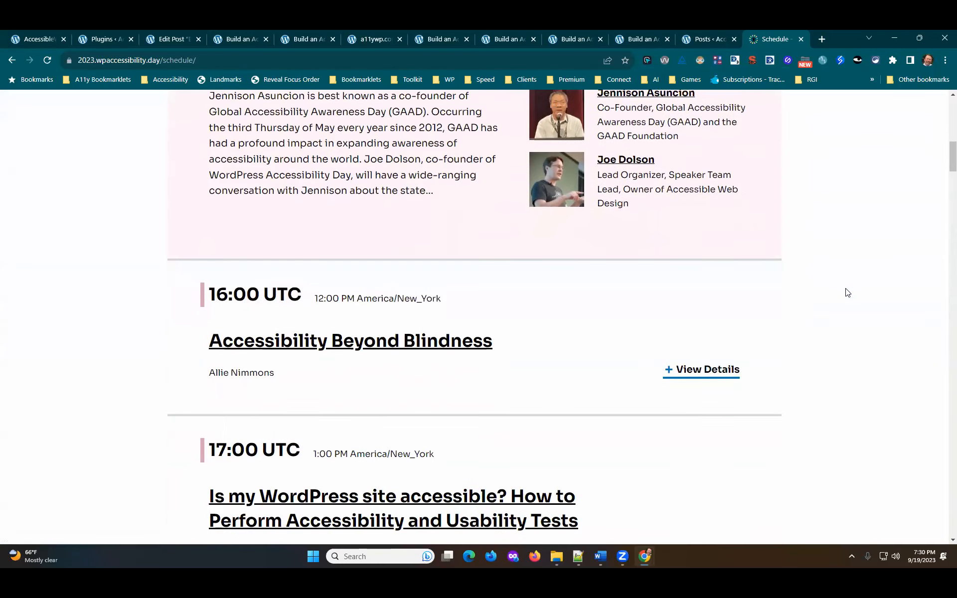
pyautogui.scroll(-15, 848, 293)
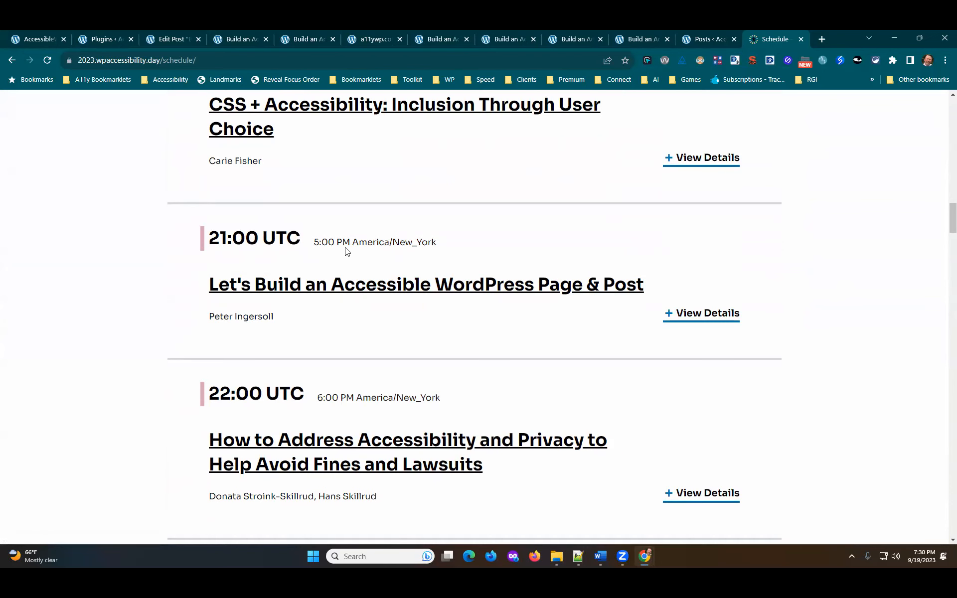
pyautogui.scroll(1, 627, 269)
pyautogui.hotkey('shift', 'Tab')
pyautogui.hotkey('shift', 'Tab')
pyautogui.hotkey('shift', 'Tab')
pyautogui.hotkey('shift', 'Tab')
pyautogui.hotkey('shift', 'Tab')
pyautogui.hotkey('shift', 'Tab')
pyautogui.hotkey('shift', 'Tab')
pyautogui.hotkey('shift', 'Tab')
pyautogui.hotkey('shift', 'Tab')
pyautogui.hotkey('shift', 'Tab')
pyautogui.hotkey('shift', 'Tab')
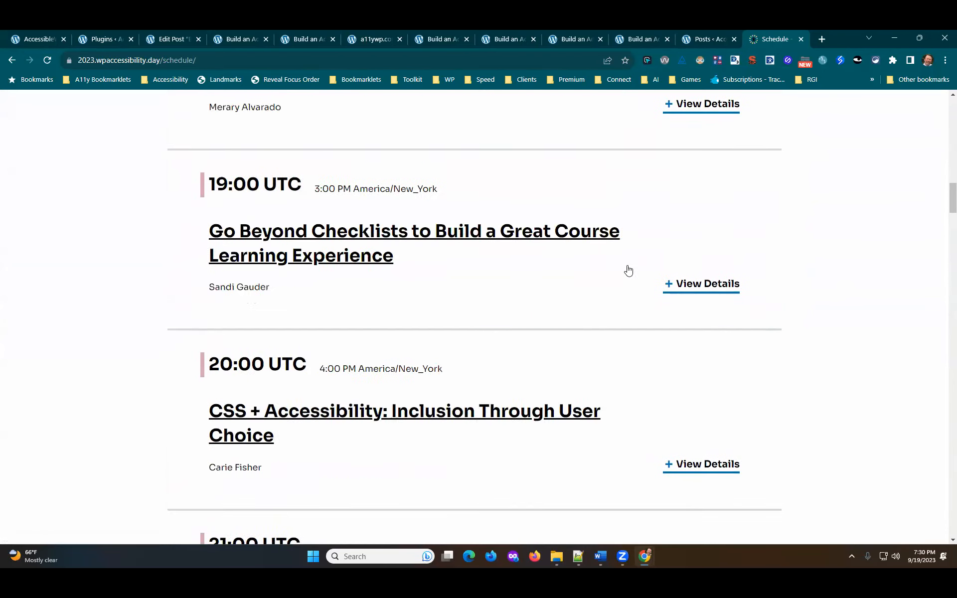
pyautogui.click(715, 325)
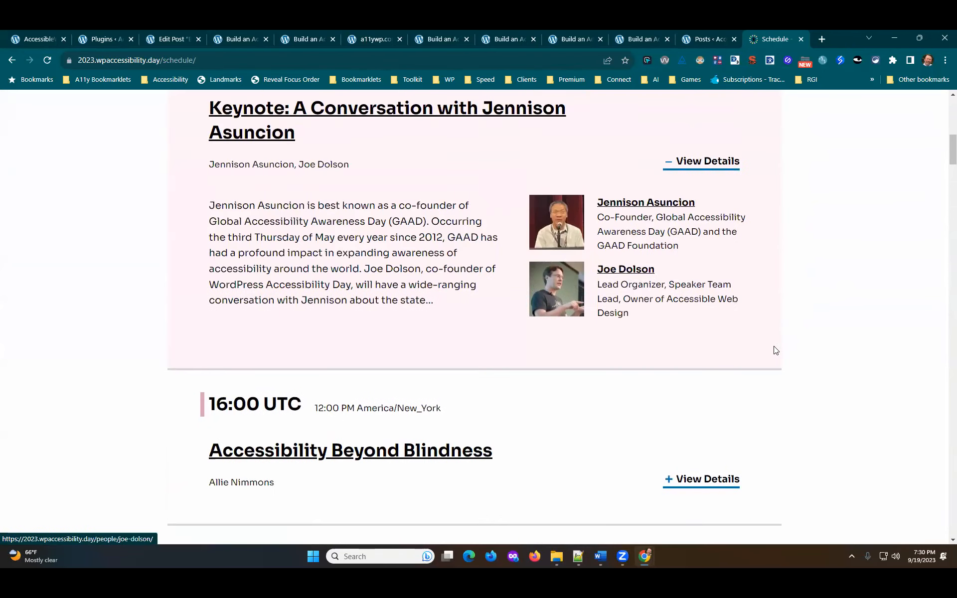
pyautogui.scroll(4, 778, 344)
pyautogui.scroll(7, 828, 290)
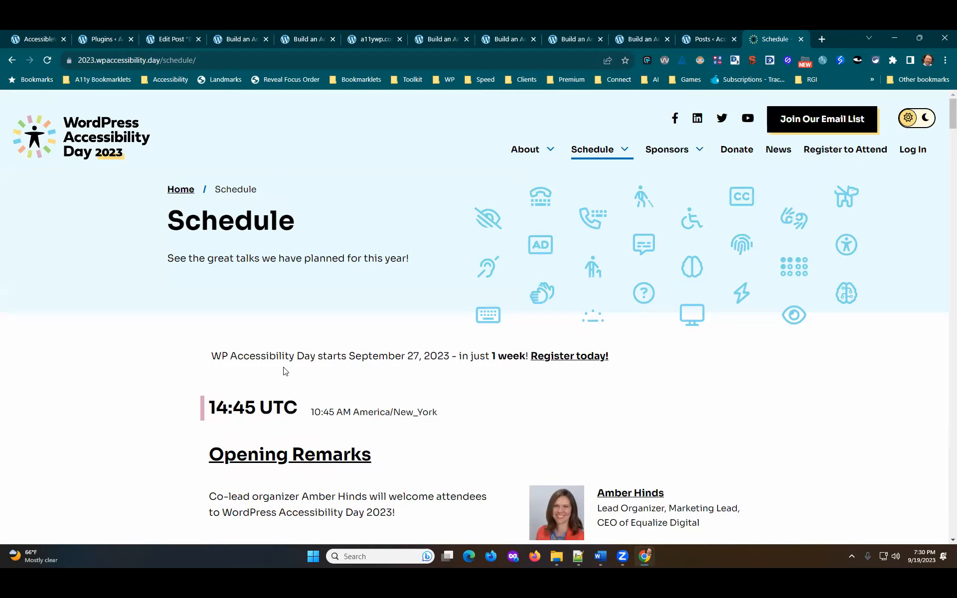
# Examine the Opening Remarks entry in the schedule, highlighting the Equalize Digital company name
pyautogui.scroll(-1, 284, 369)
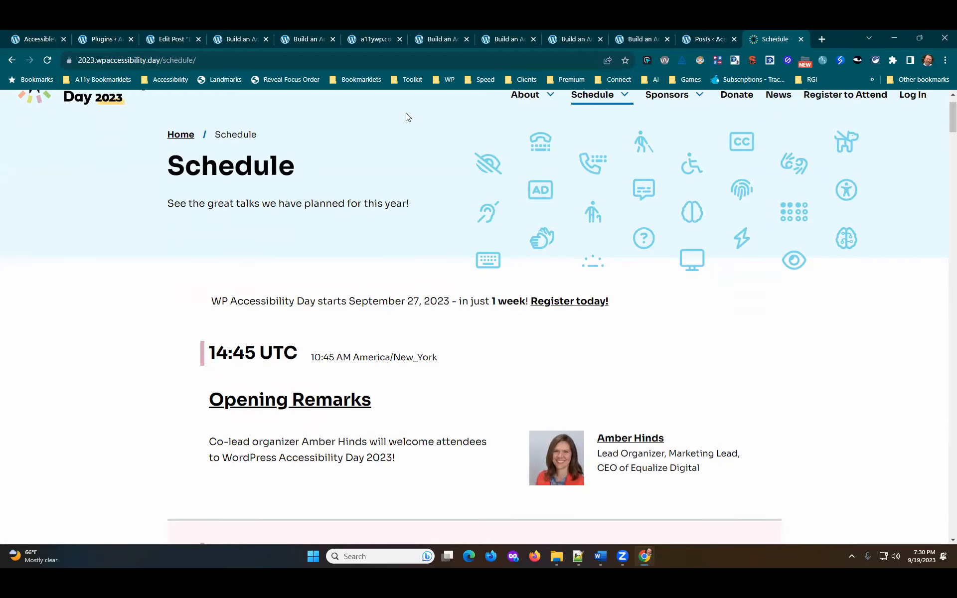
pyautogui.scroll(-3, 748, 329)
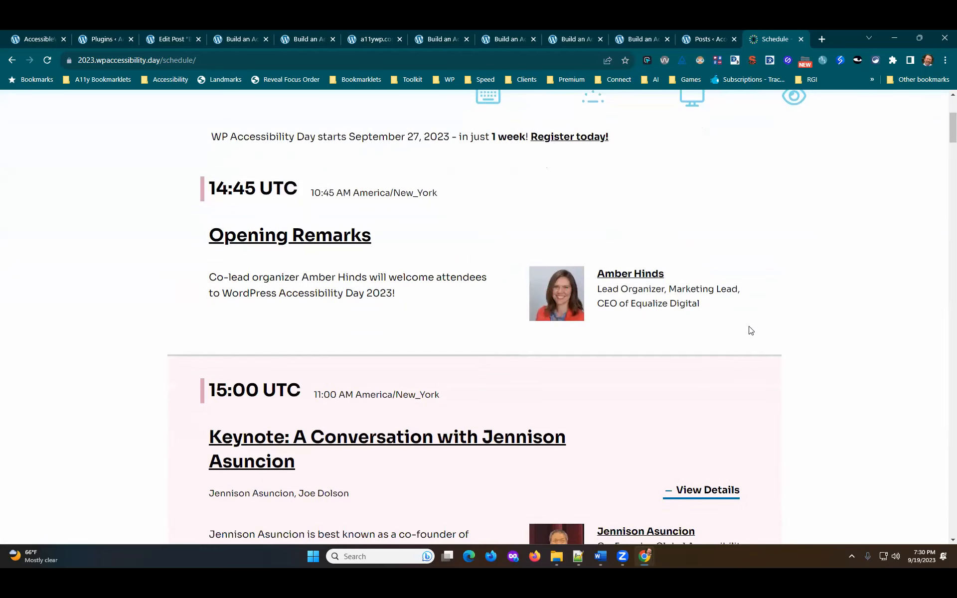
pyautogui.scroll(-2, 840, 314)
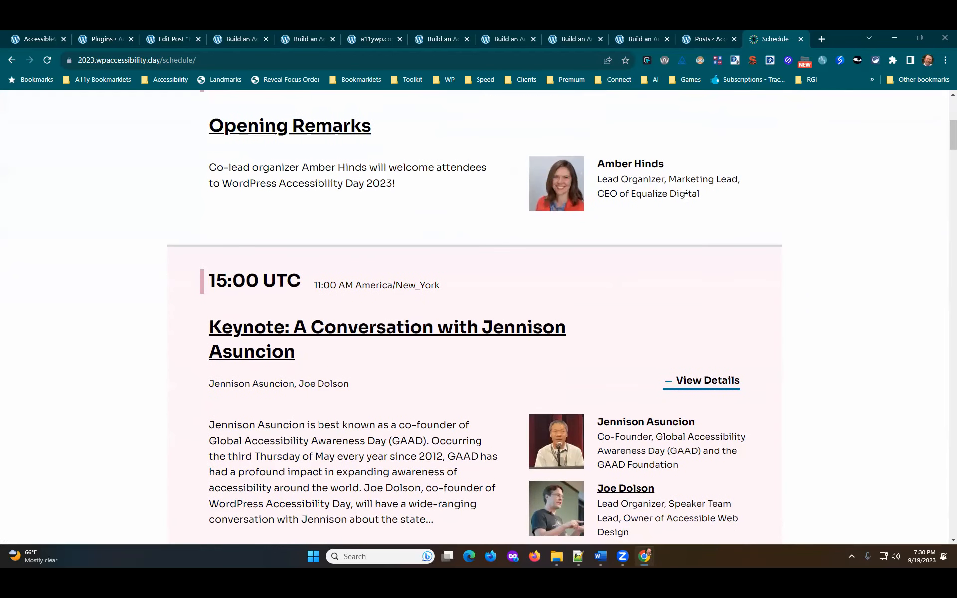
pyautogui.moveTo(631, 194); pyautogui.dragTo(707, 194)
pyautogui.click(782, 204)
pyautogui.scroll(-3, 811, 209)
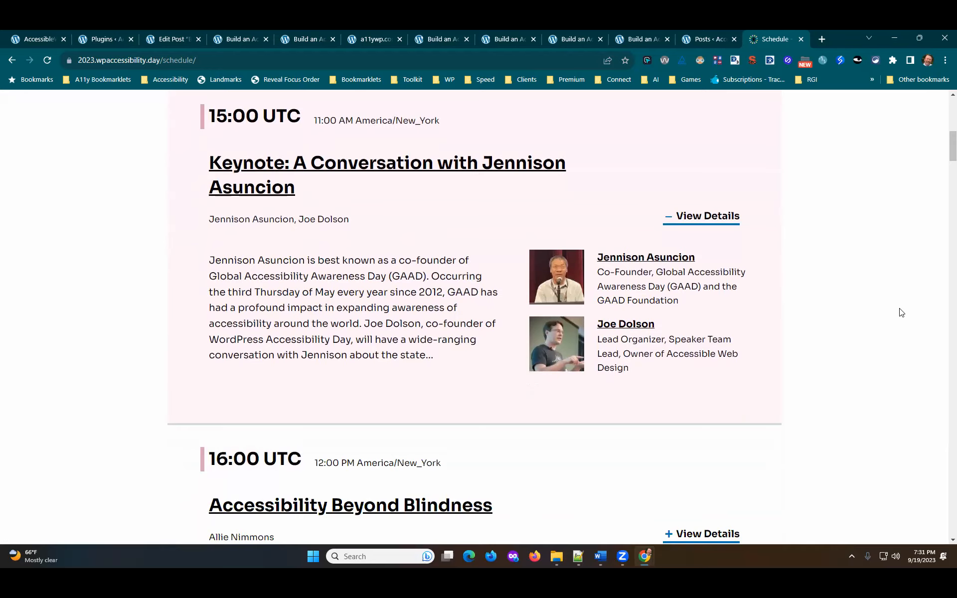
# Review the keynote and the talks following it, then return to the Schedule page heading
pyautogui.scroll(-2, 628, 260)
pyautogui.scroll(-3, 837, 280)
pyautogui.scroll(-1, 850, 342)
pyautogui.scroll(6, 853, 343)
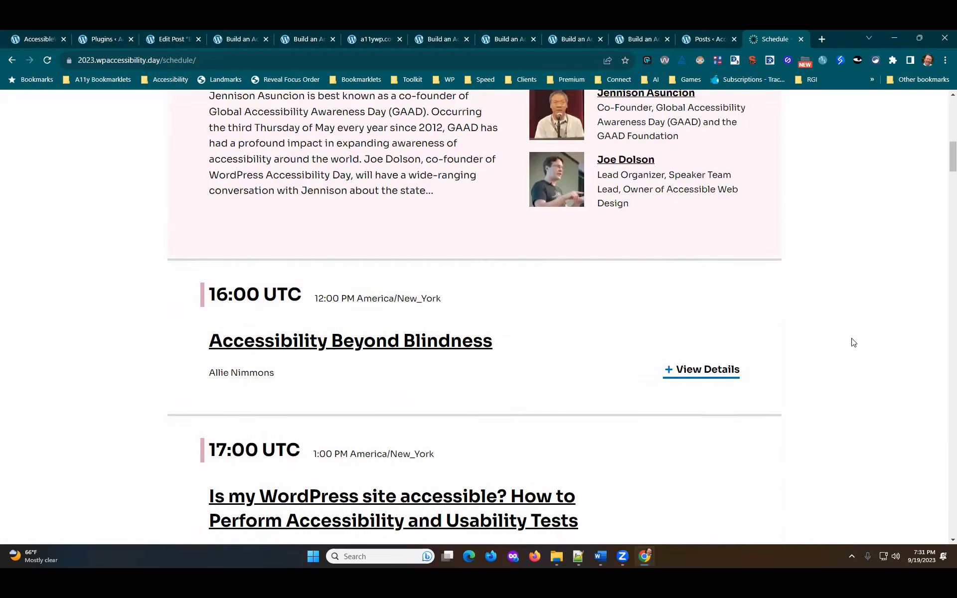
pyautogui.scroll(5, 854, 338)
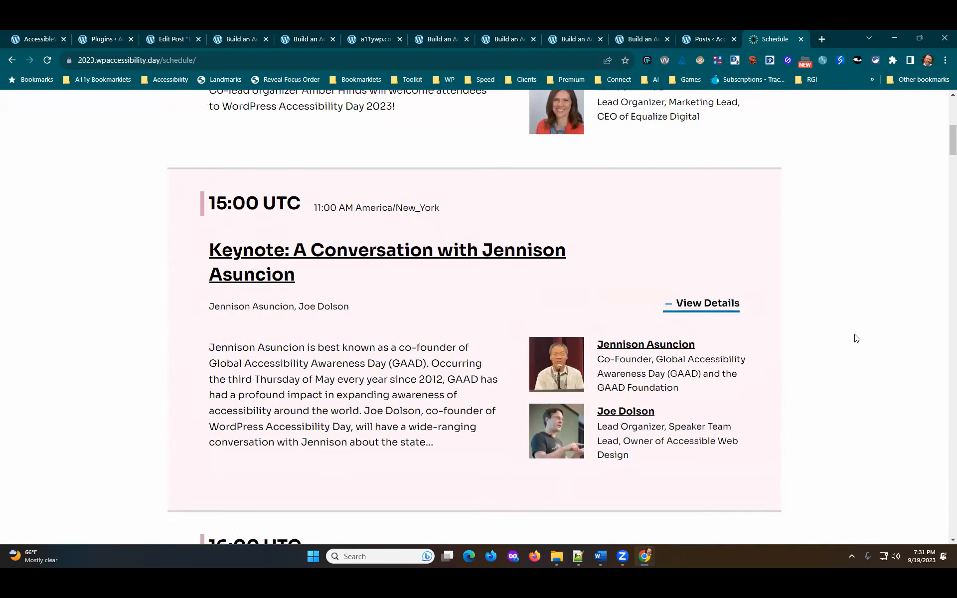
pyautogui.click(904, 258)
pyautogui.scroll(-3, 805, 297)
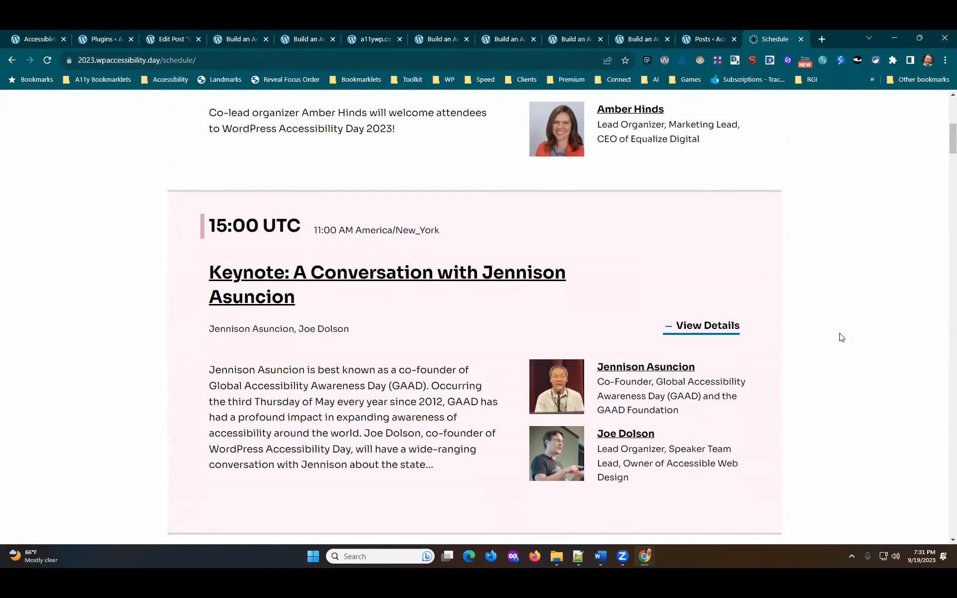
pyautogui.scroll(-6, 842, 337)
pyautogui.scroll(-7, 841, 337)
pyautogui.scroll(15, 840, 335)
pyautogui.scroll(3, 841, 334)
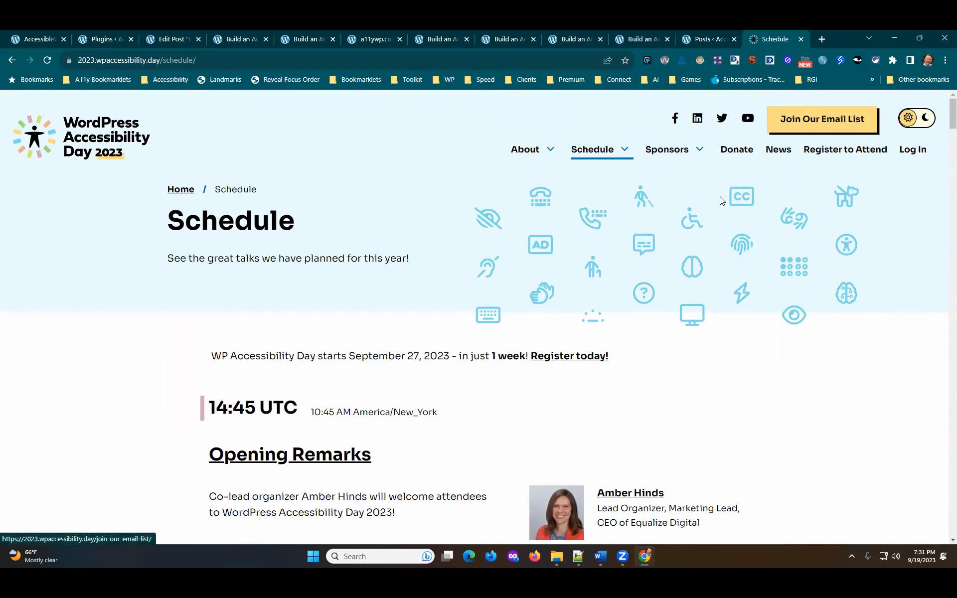
pyautogui.scroll(-1, 822, 125)
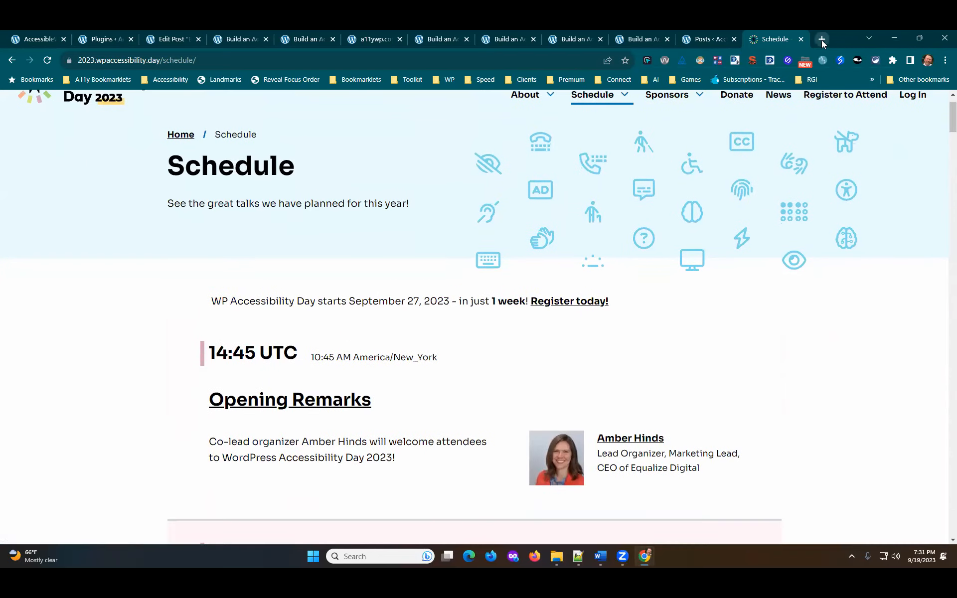
# Open make.wordpress.org in a new browser tab and go to the Accessibility team's site
pyautogui.click(821, 40)
pyautogui.click(246, 60)
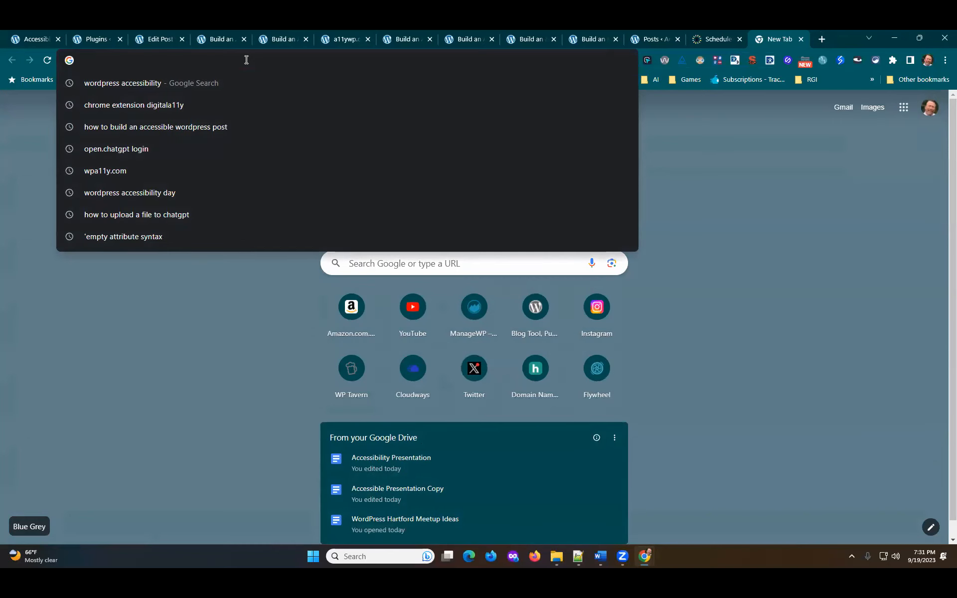
pyautogui.write('make')
pyautogui.press('Return')
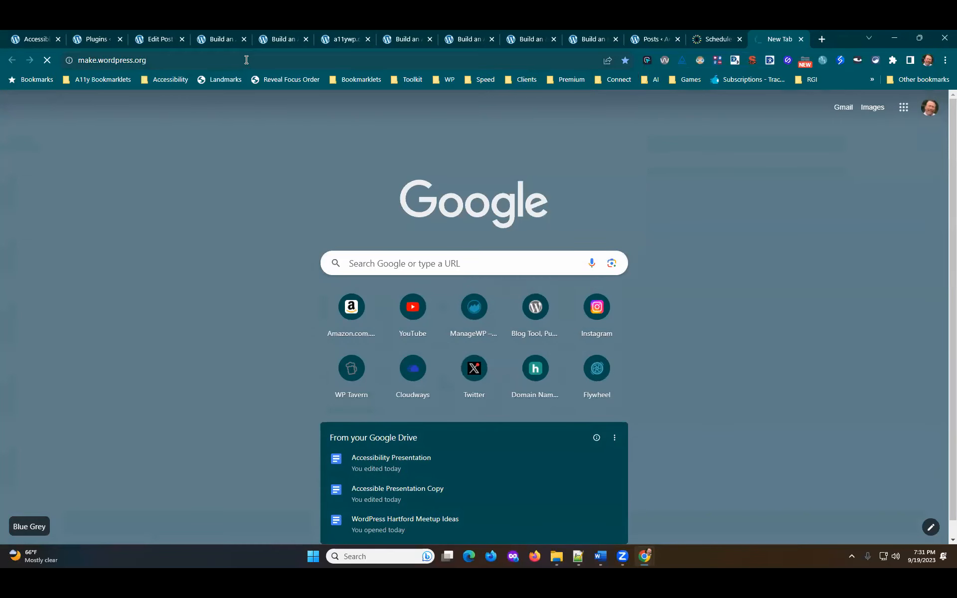
pyautogui.scroll(-2, 537, 275)
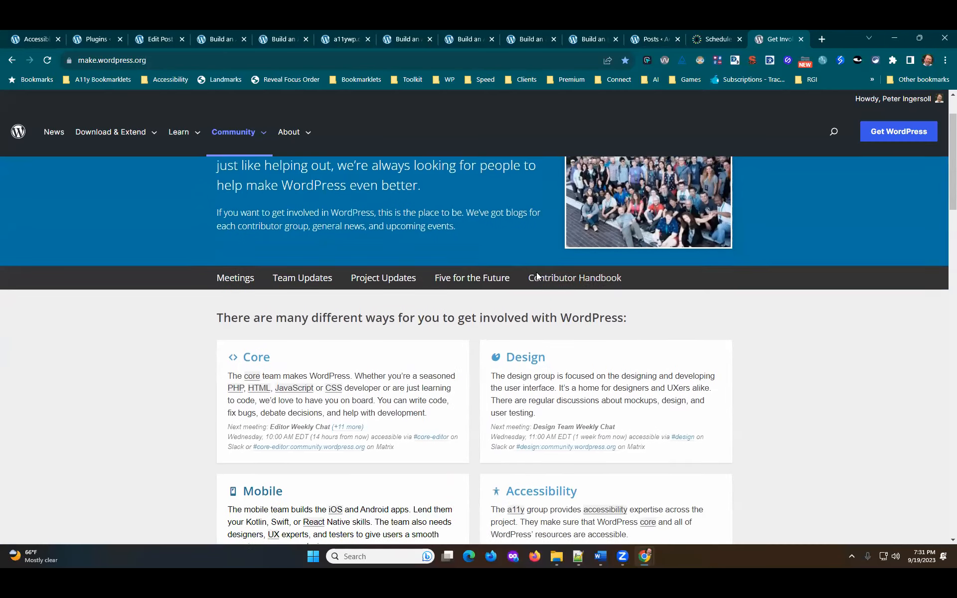
pyautogui.scroll(1, 810, 422)
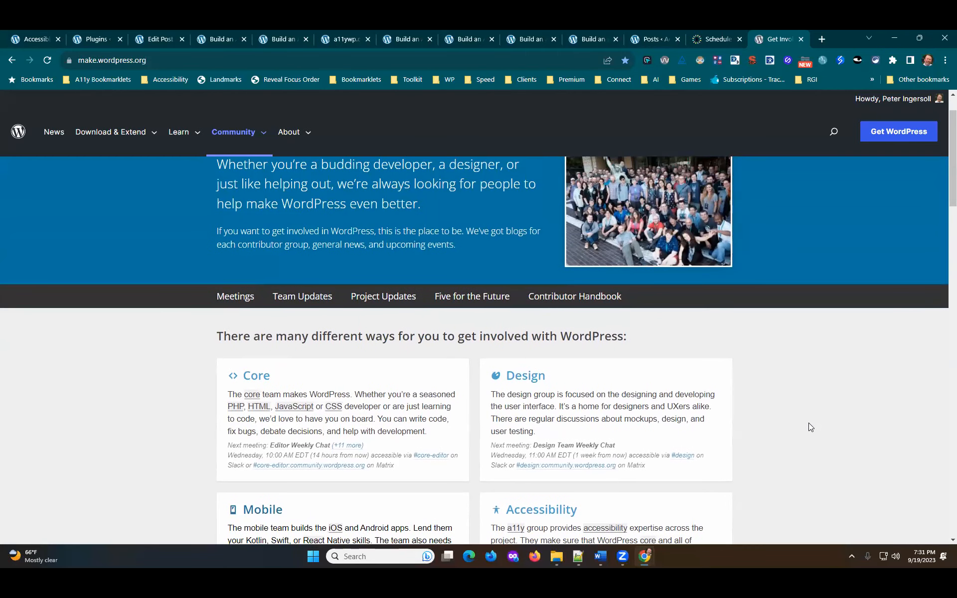
pyautogui.scroll(-3, 808, 427)
pyautogui.click(533, 350)
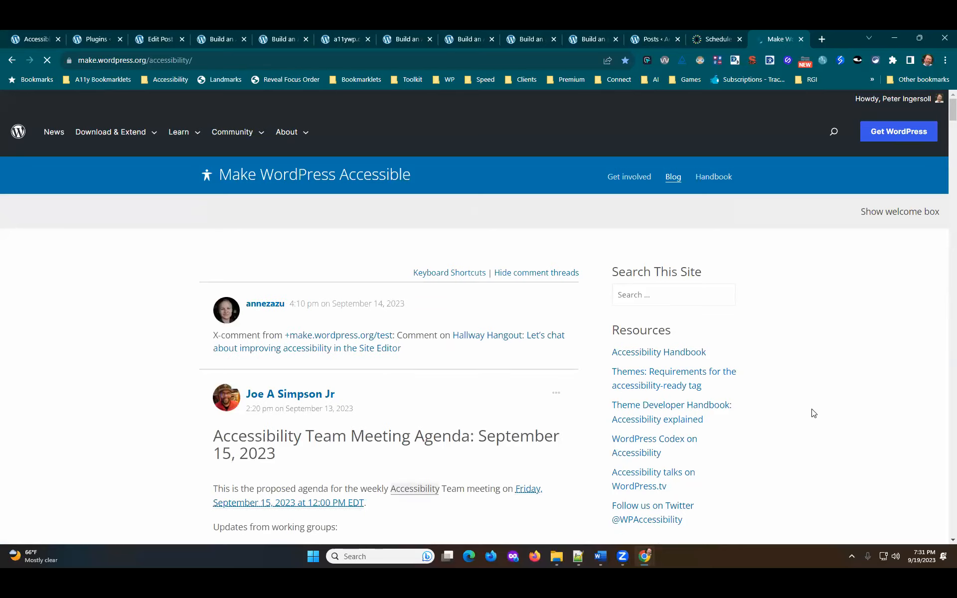
# Examine the Make WordPress Accessible blog, including the September 15, 2023 meeting agenda, the Resources links and the Team Meetings details
pyautogui.scroll(-3, 812, 410)
pyautogui.scroll(3, 812, 411)
pyautogui.scroll(-2, 812, 410)
pyautogui.scroll(-12, 814, 414)
pyautogui.scroll(9, 813, 414)
pyautogui.scroll(4, 814, 414)
pyautogui.scroll(-5, 814, 397)
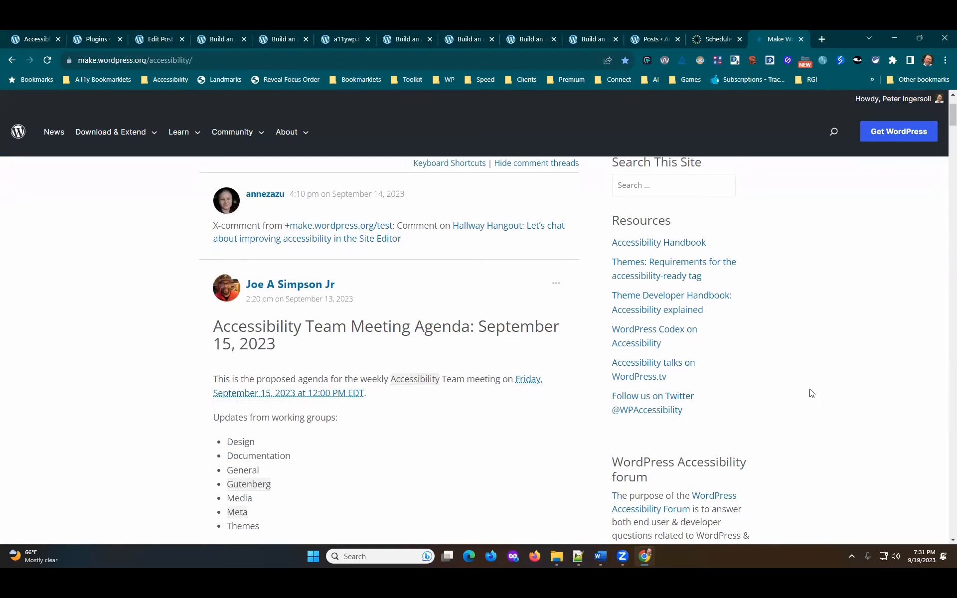
pyautogui.scroll(-9, 433, 351)
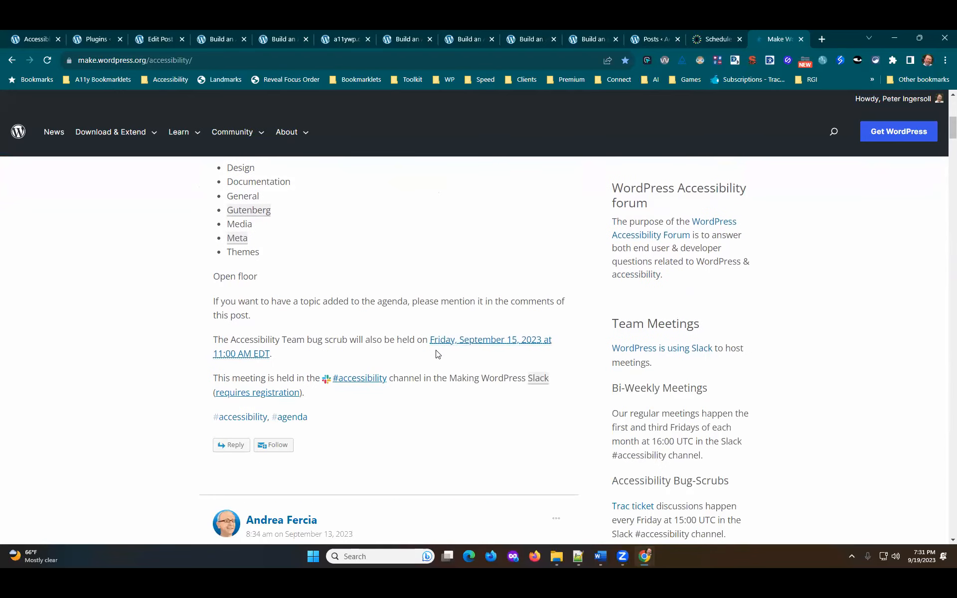
pyautogui.scroll(9, 461, 359)
pyautogui.scroll(-5, 464, 363)
pyautogui.scroll(12, 473, 360)
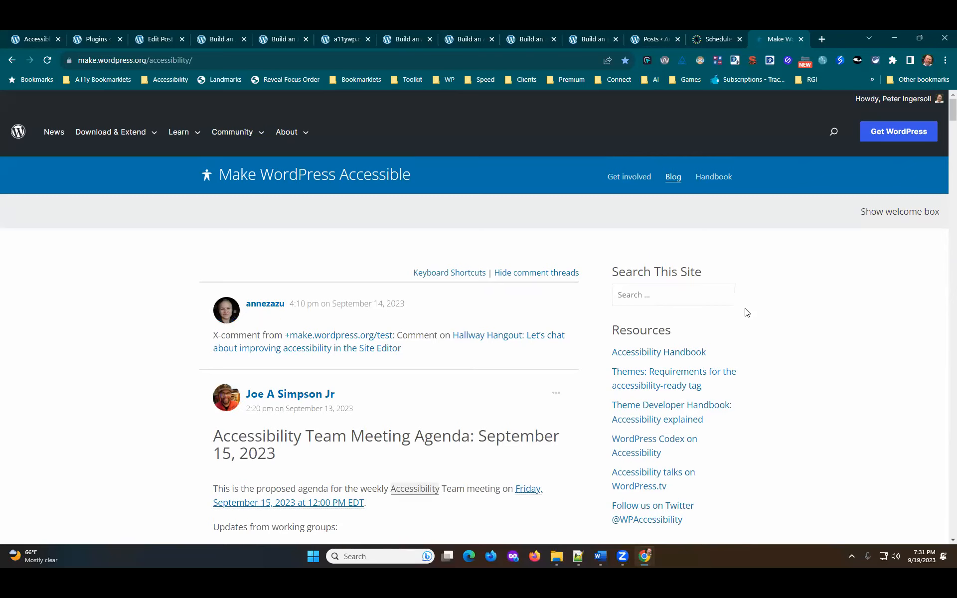
pyautogui.scroll(-2, 794, 392)
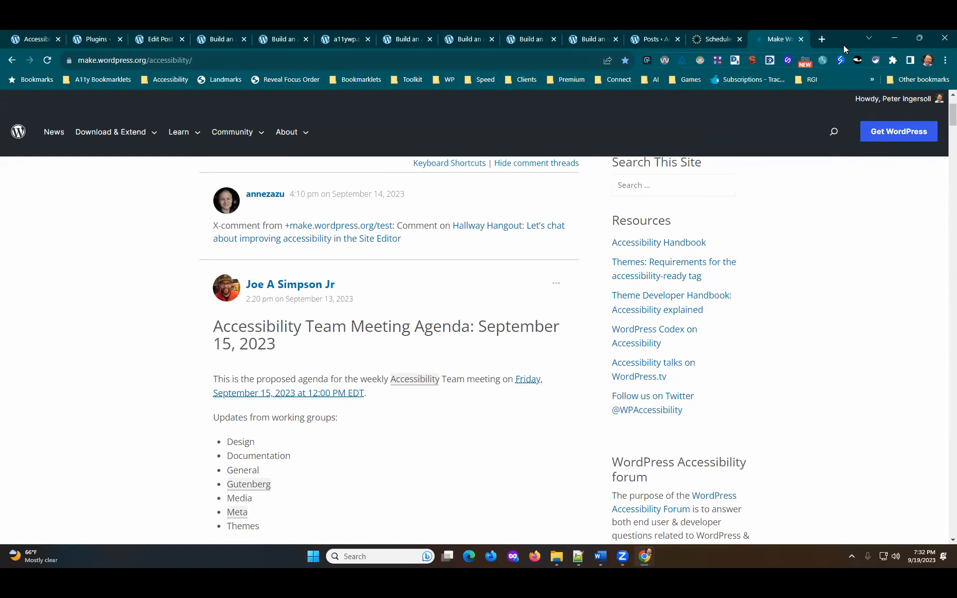
# Reposition the browser as a smaller floating window on the desktop, showing the AccessibleWP site's Plugins page
pyautogui.moveTo(844, 45); pyautogui.dragTo(956, 45)
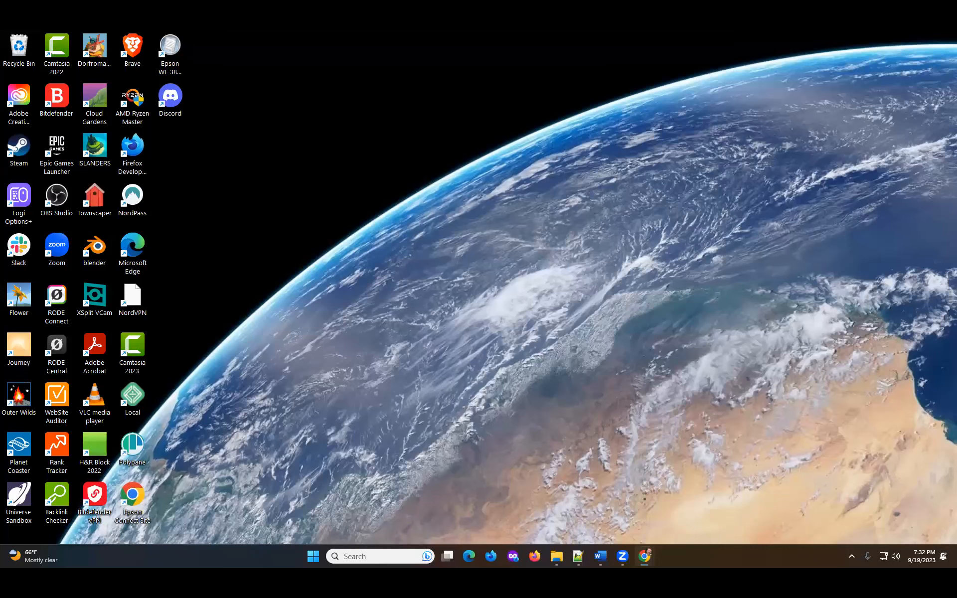
pyautogui.moveTo(956, 75); pyautogui.dragTo(768, 76)
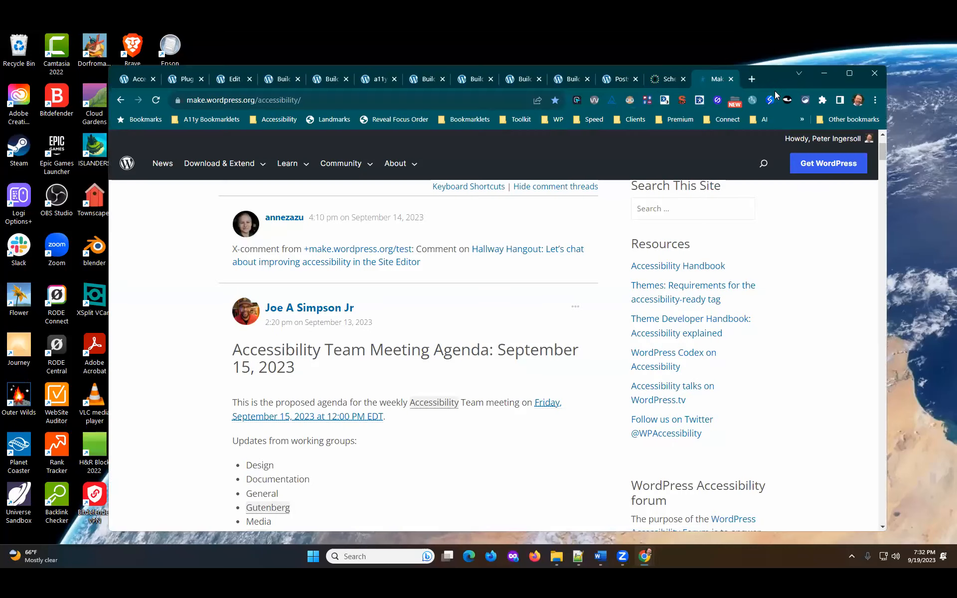
pyautogui.click(182, 78)
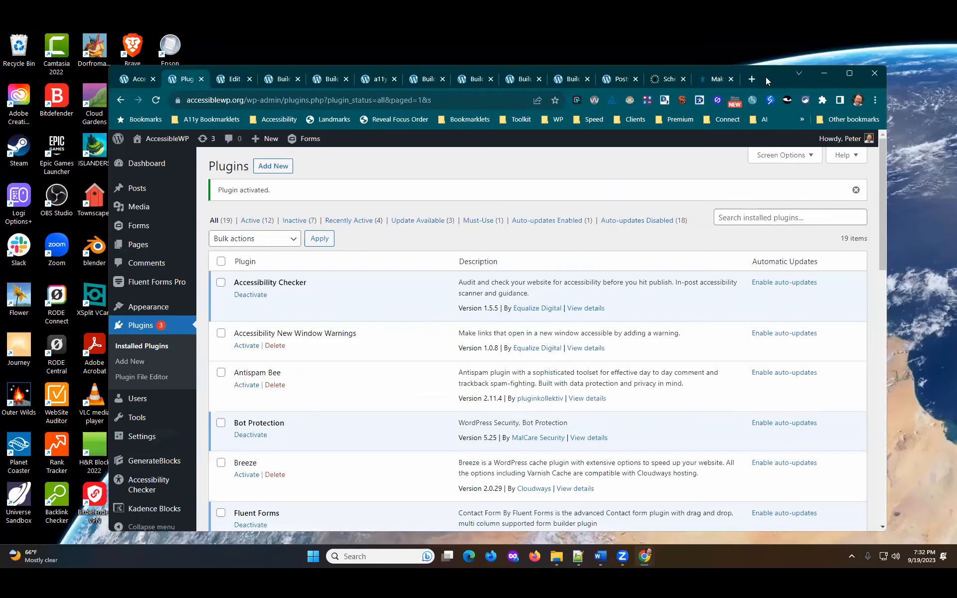
pyautogui.moveTo(763, 70); pyautogui.dragTo(760, 37)
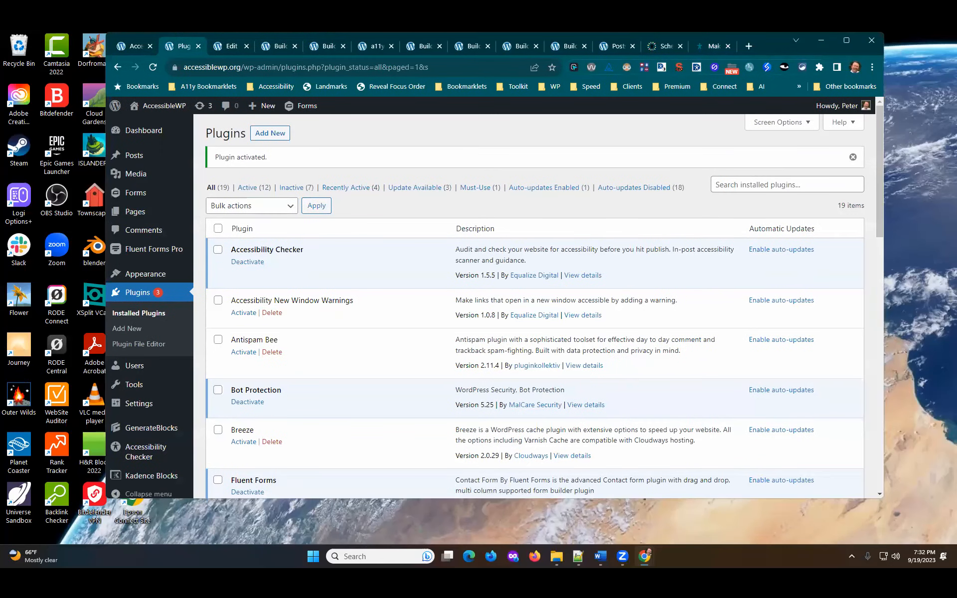
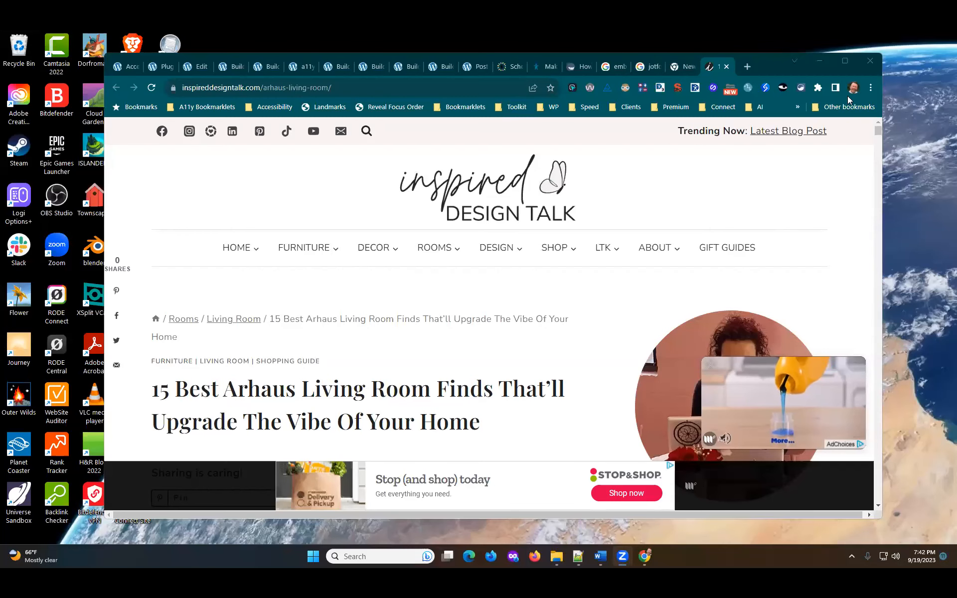
# Maximize the browser window and view the beginning of the Arhaus living room article on inspireddesigntalk.com
pyautogui.click(846, 60)
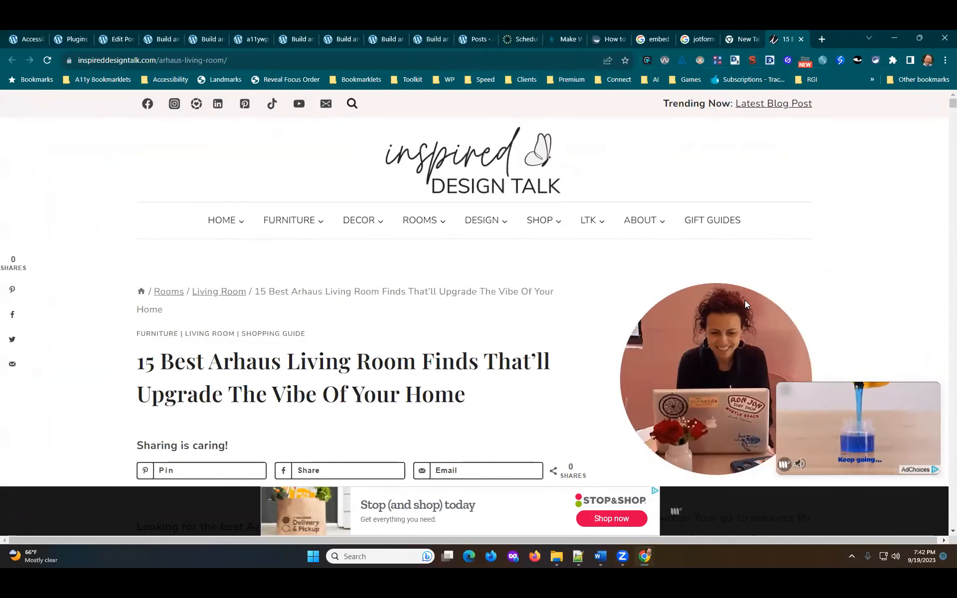
pyautogui.scroll(-2, 851, 341)
pyautogui.scroll(-1, 850, 342)
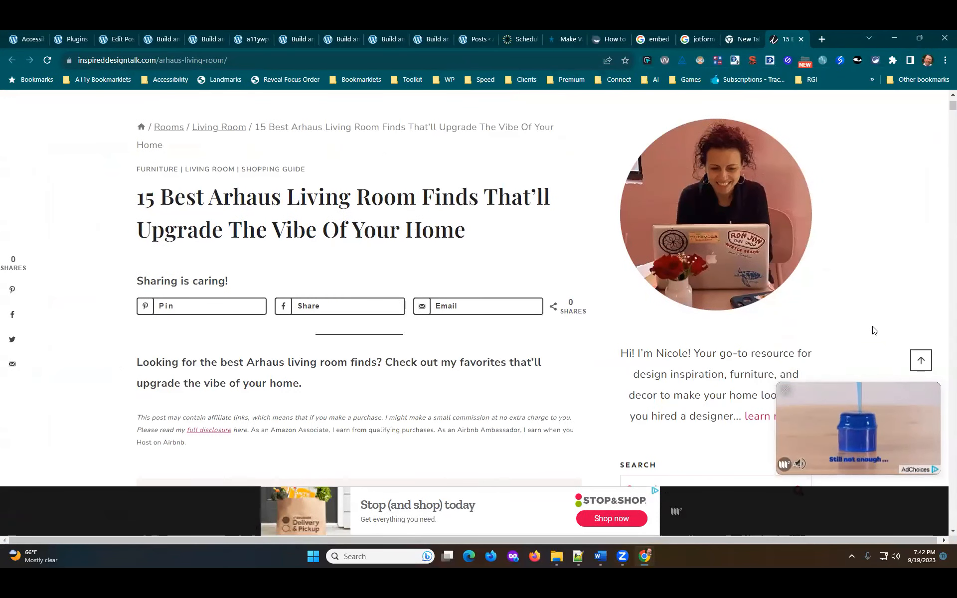
# Examine the Arhaus living room article's site header, navigation, title, share links and introduction
pyautogui.scroll(3, 874, 329)
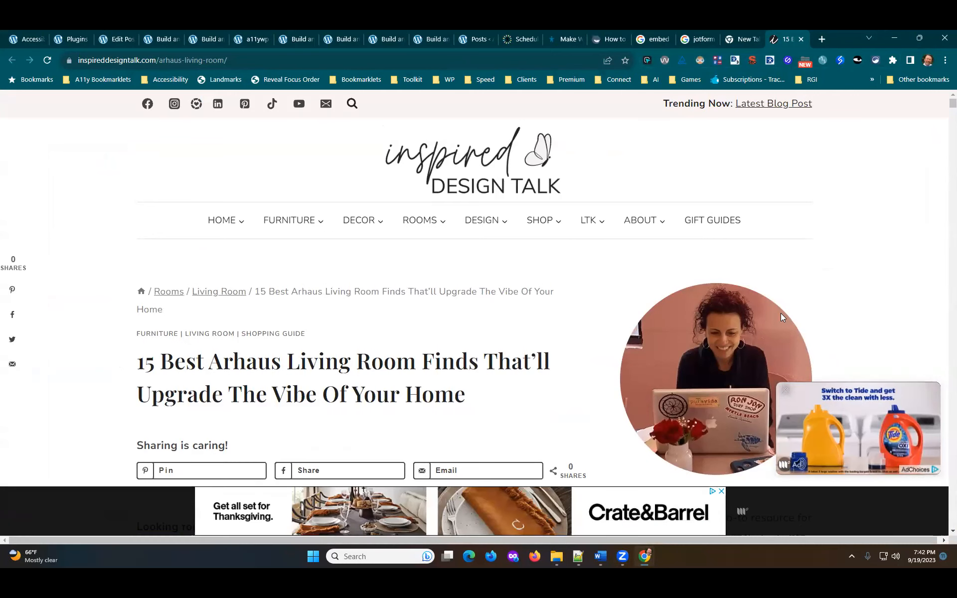
pyautogui.scroll(-7, 781, 324)
pyautogui.scroll(6, 781, 330)
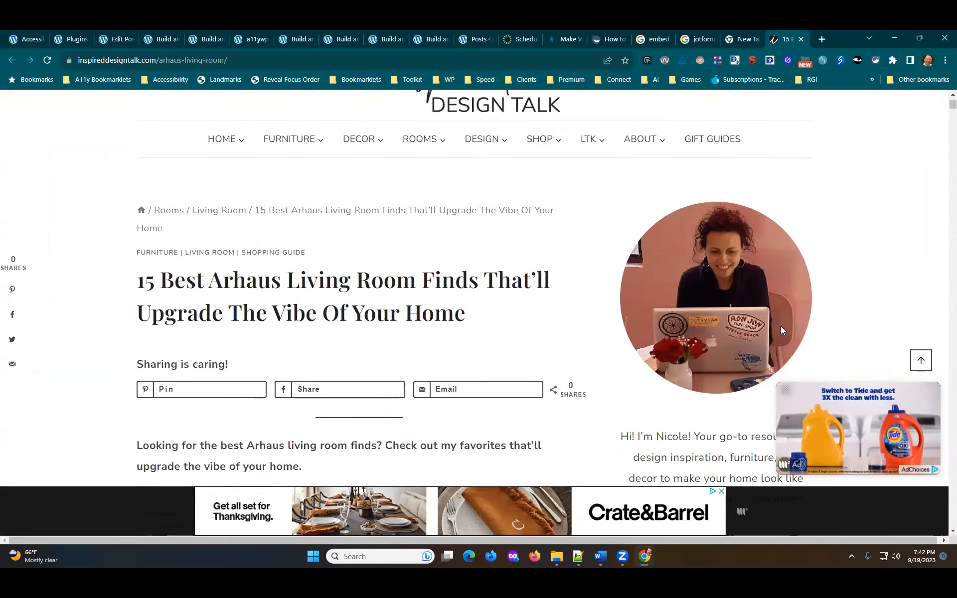
pyautogui.scroll(2, 781, 330)
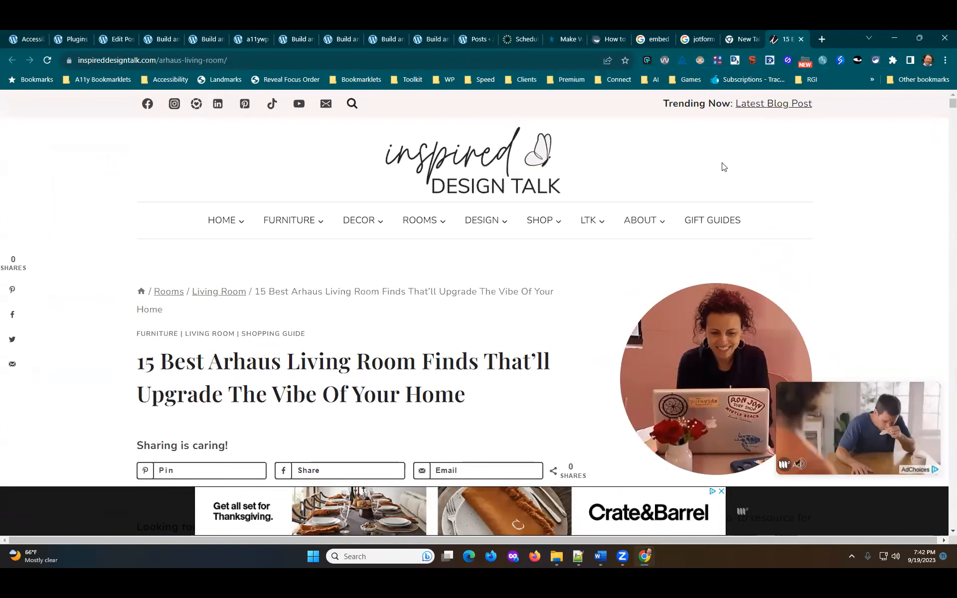
pyautogui.click(537, 160)
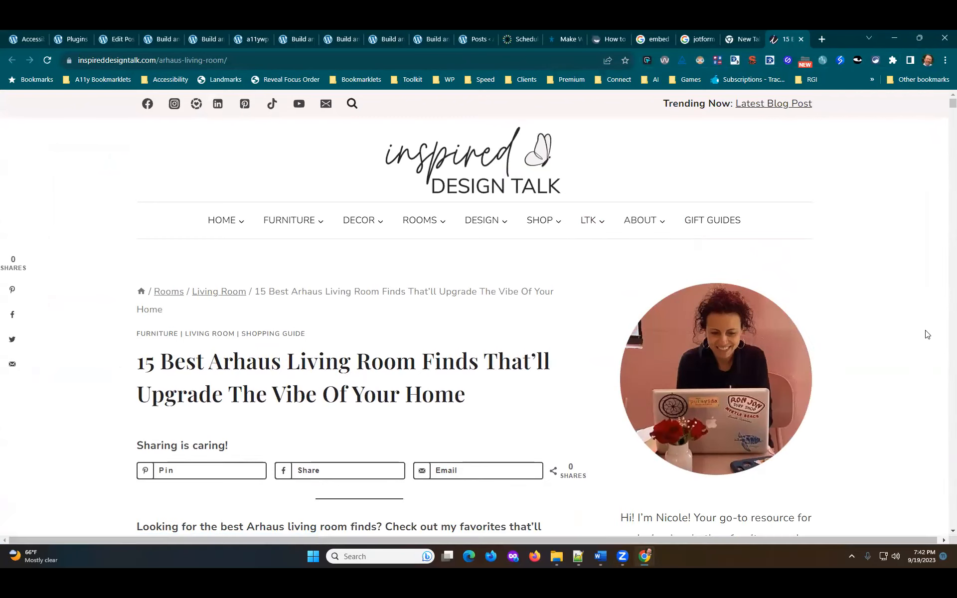
pyautogui.scroll(-3, 920, 329)
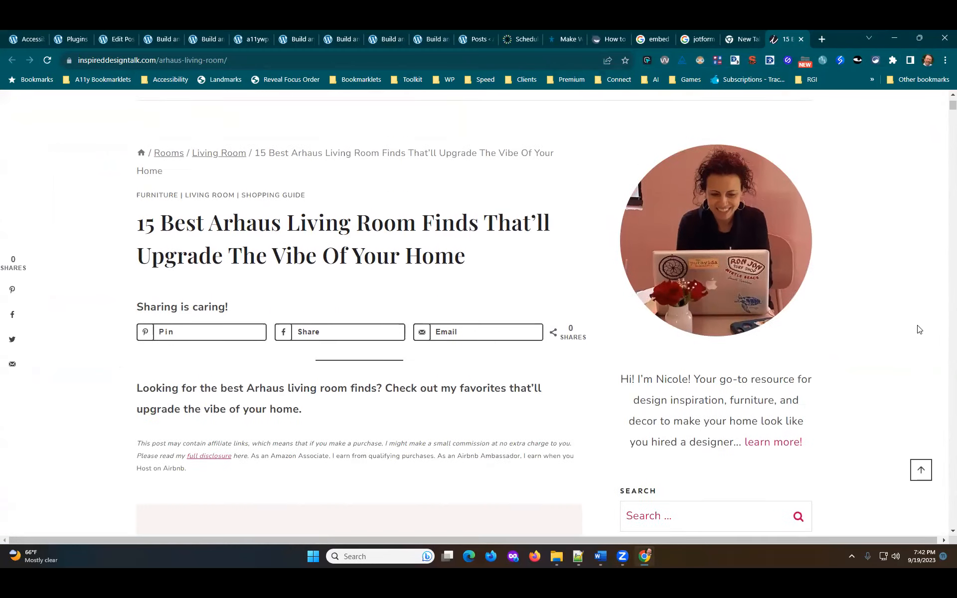
pyautogui.scroll(3, 920, 329)
pyautogui.scroll(-1, 918, 325)
pyautogui.scroll(1, 918, 325)
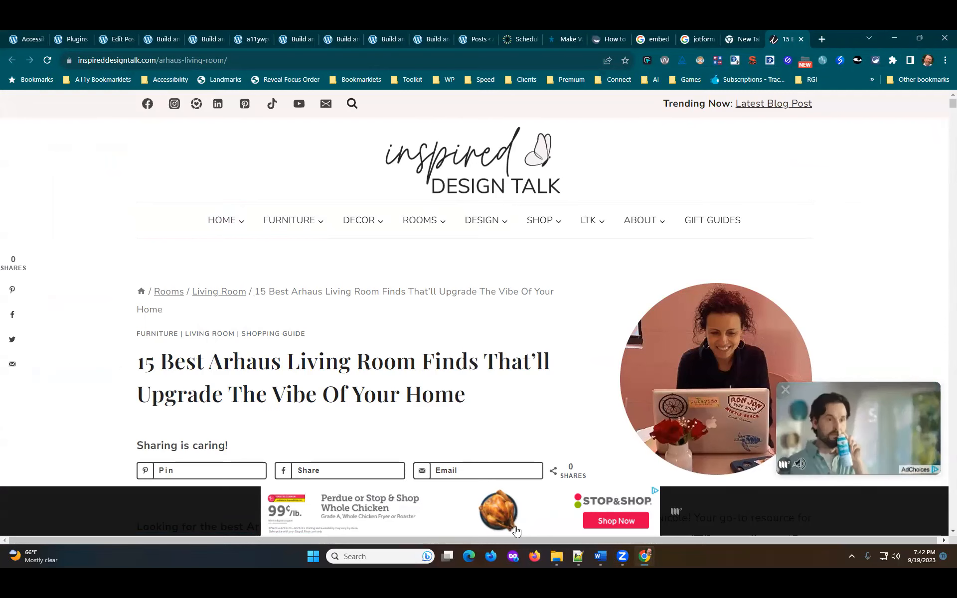
# Close the floating video ad on the Arhaus living room article
pyautogui.click(784, 394)
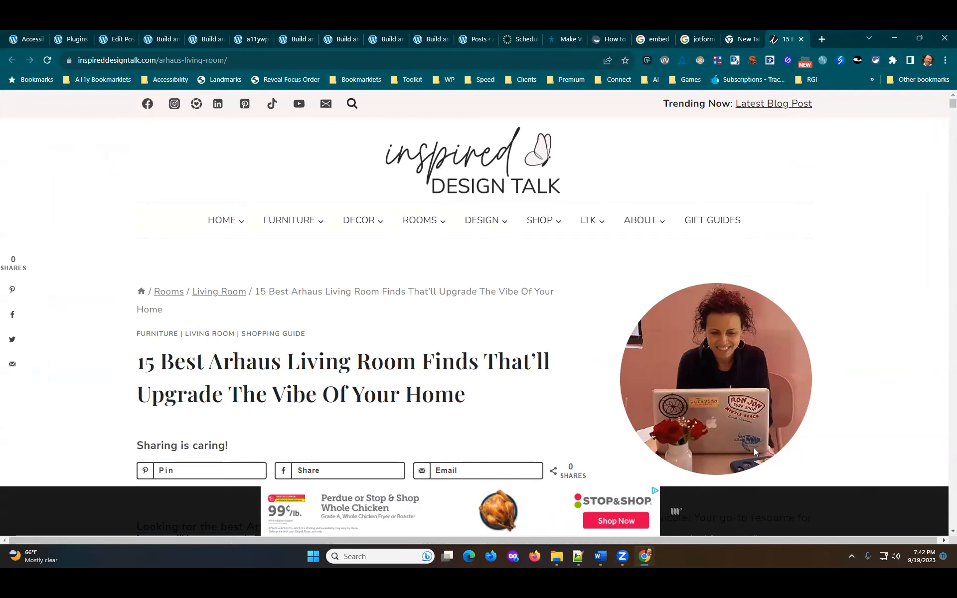
pyautogui.scroll(-3, 217, 304)
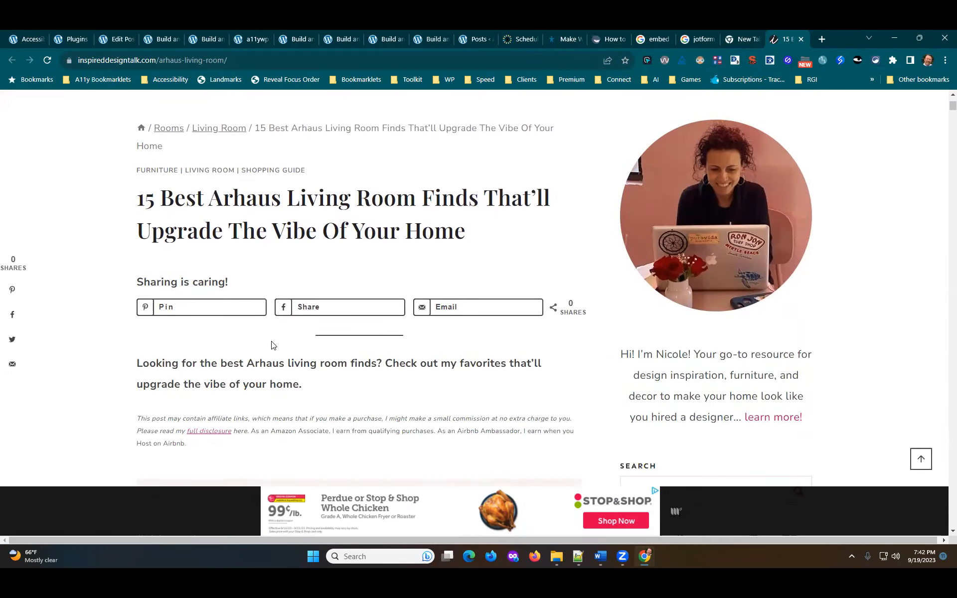
pyautogui.scroll(3, 205, 257)
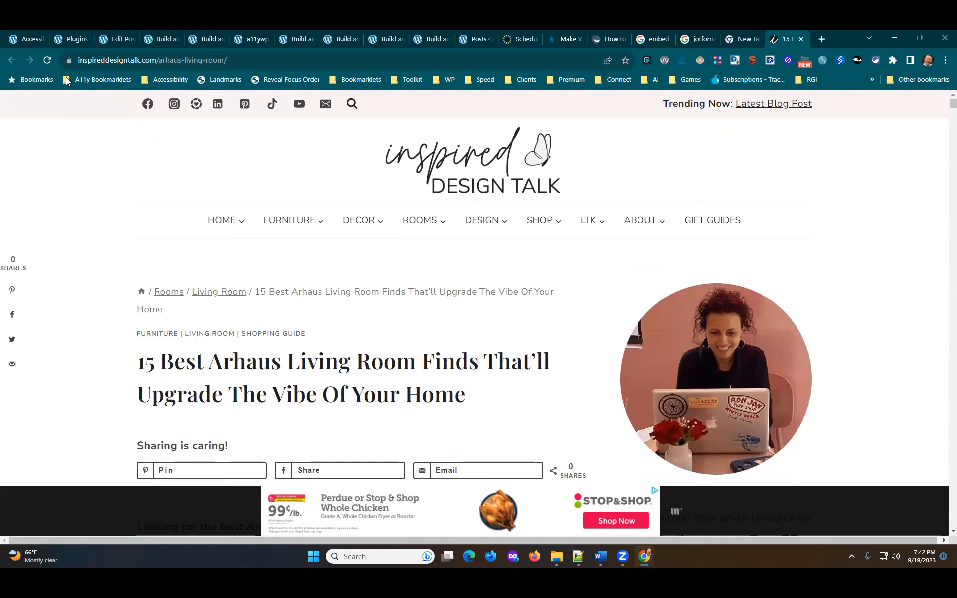
# Reload the article and check keyboard focus from the skip link through the social icons and search to the site logo
pyautogui.click(51, 61)
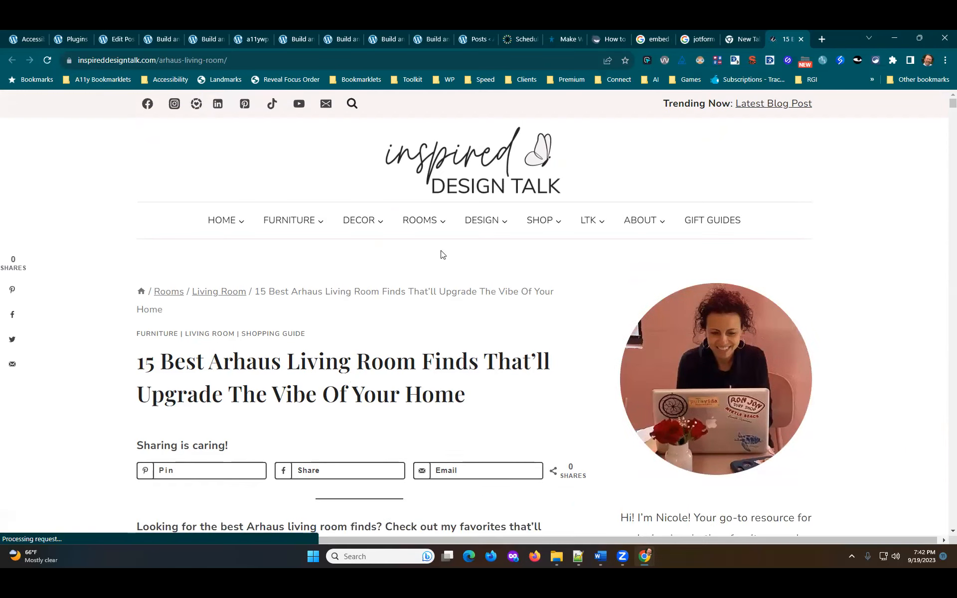
pyautogui.press('Tab')
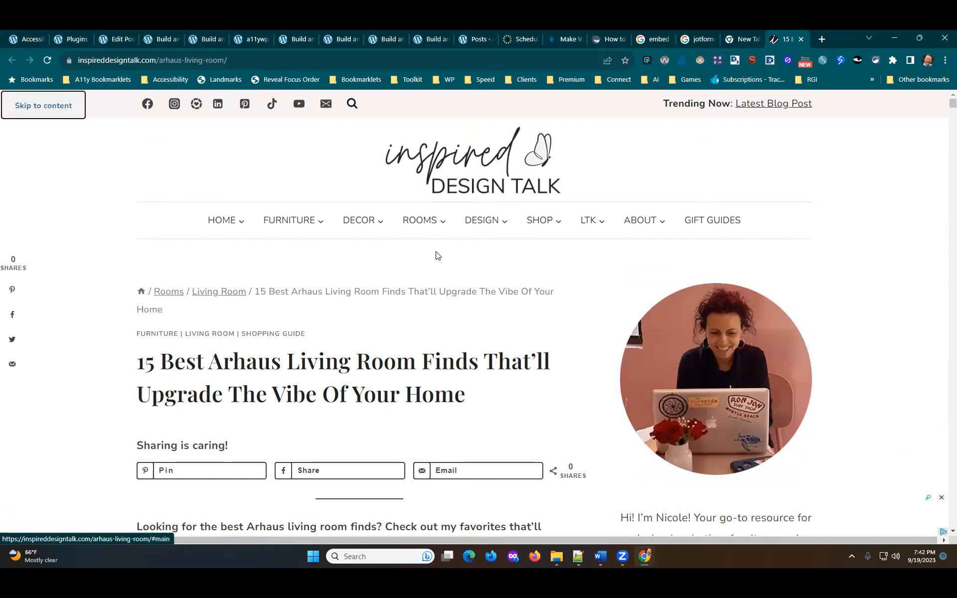
pyautogui.press('Tab')
pyautogui.press('Tab')
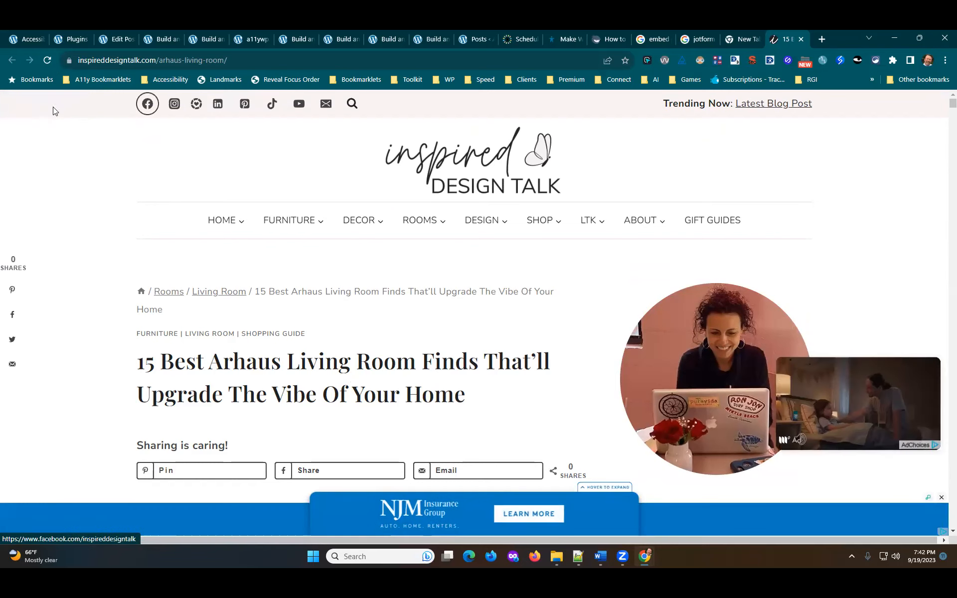
pyautogui.press('Tab')
pyautogui.press('Tab')
pyautogui.press('Tab')
pyautogui.press('Tab')
pyautogui.press('Tab')
pyautogui.press('Tab')
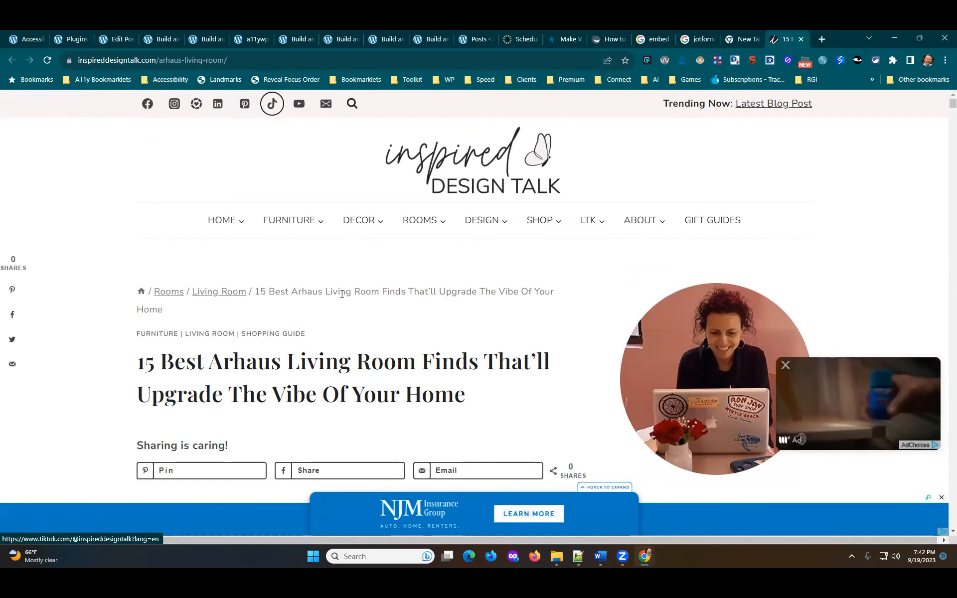
pyautogui.press('Tab')
pyautogui.press('Tab')
pyautogui.press('Tab')
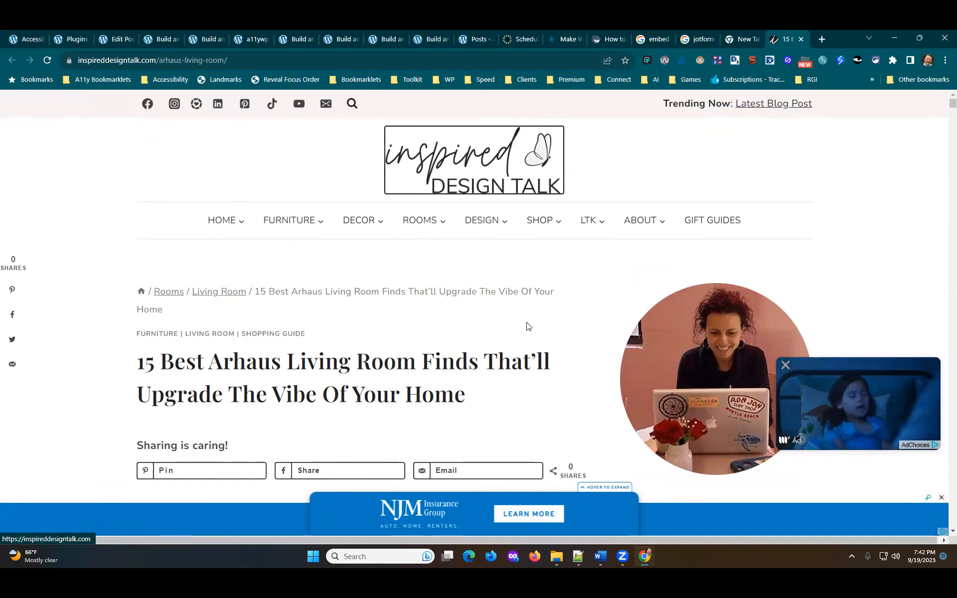
# Move keyboard focus from the site logo to the Furniture submenu toggle and expand the submenu
pyautogui.press('Tab')
pyautogui.press('Tab')
pyautogui.press('Tab')
pyautogui.press('Tab')
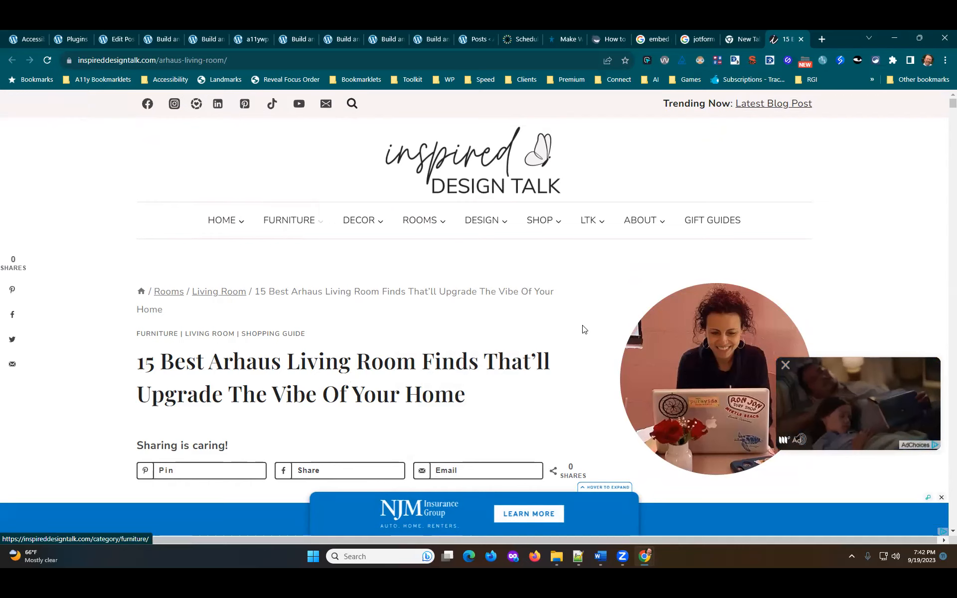
pyautogui.press('Return')
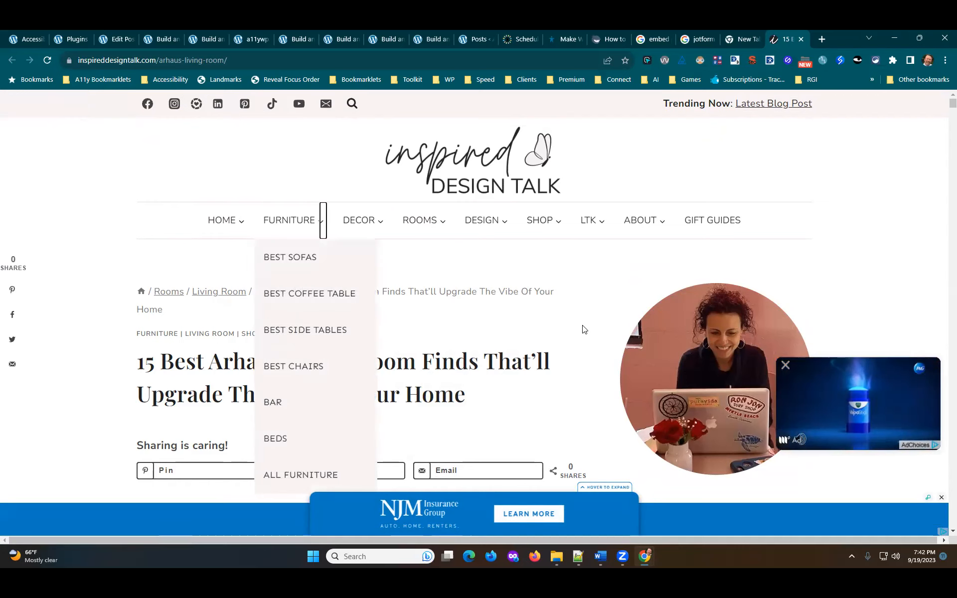
# Move keyboard focus through the Furniture submenu to Best Chairs and close the submenu
pyautogui.press('Tab')
pyautogui.press('Tab')
pyautogui.press('Tab')
pyautogui.press('Tab')
pyautogui.press('Escape')
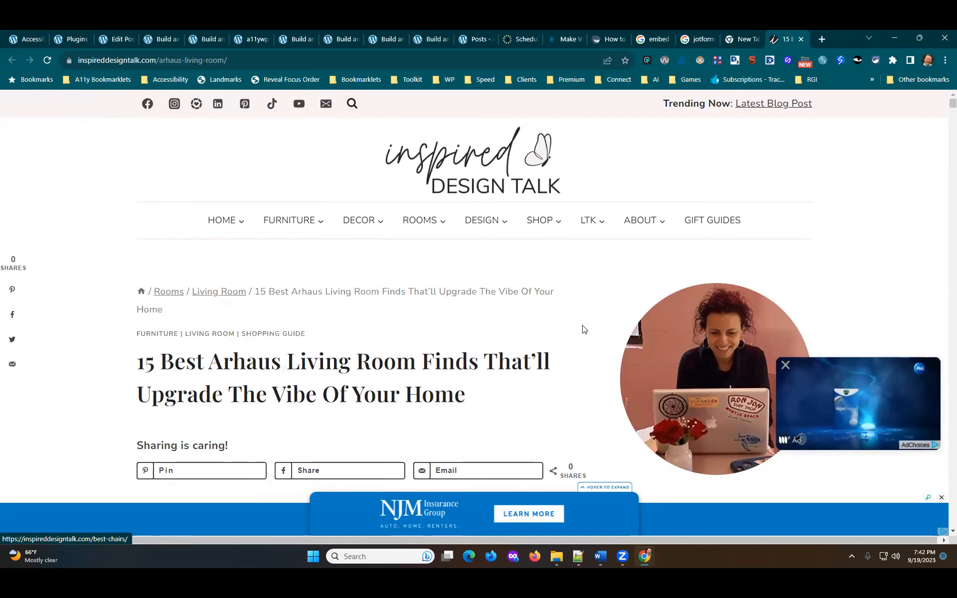
# Open the Decor category page and use keyboard focus to reach and expand the Decor submenu
pyautogui.click(359, 225)
pyautogui.press('capslock')
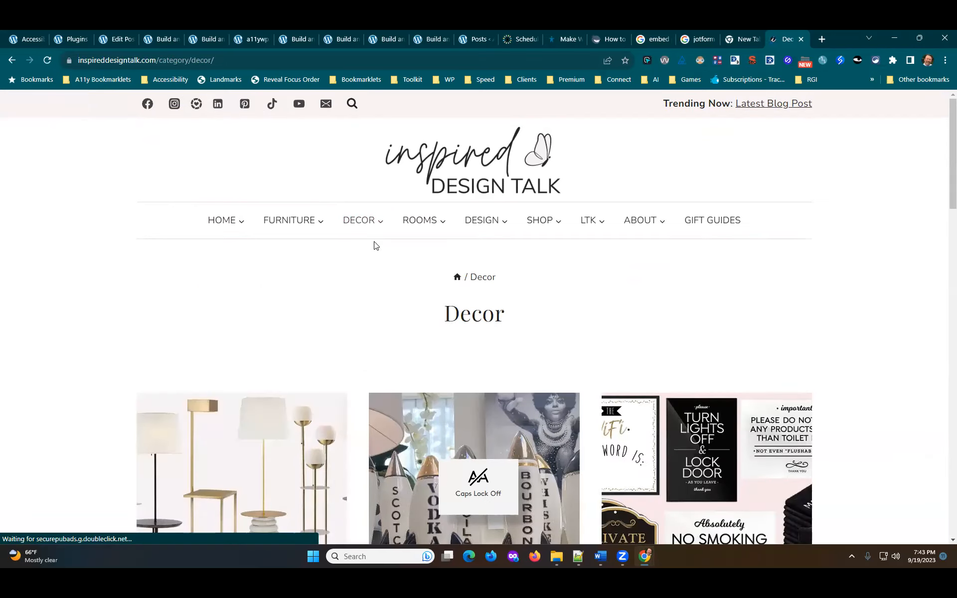
pyautogui.moveTo(361, 220)
pyautogui.press('Tab')
pyautogui.press('Tab')
pyautogui.press('Tab')
pyautogui.press('Tab')
pyautogui.press('Tab')
pyautogui.press('Tab')
pyautogui.press('Tab')
pyautogui.press('Tab')
pyautogui.press('Tab')
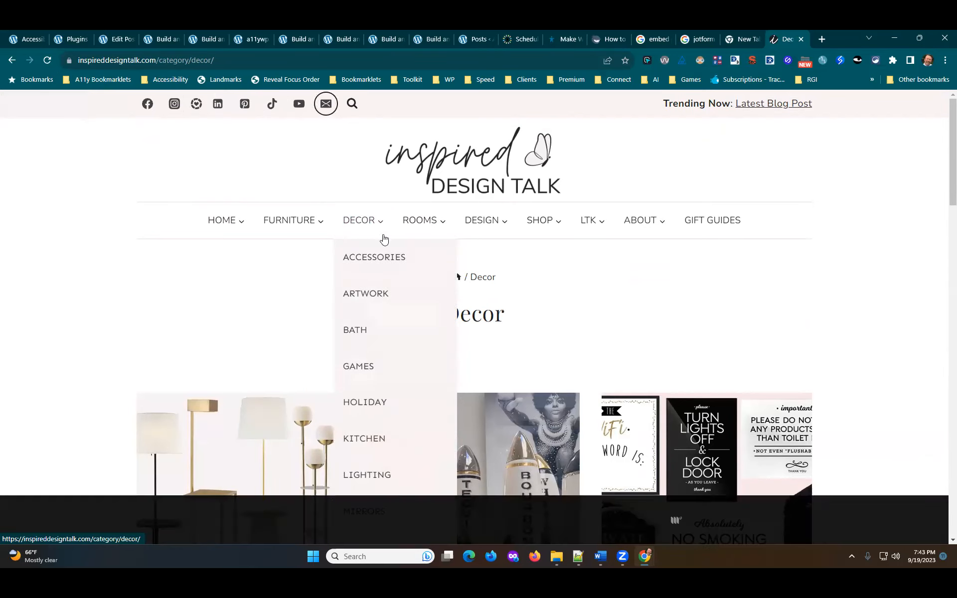
pyautogui.press('Tab')
pyautogui.press('Tab')
pyautogui.press('Tab')
pyautogui.press('Tab')
pyautogui.press('Tab')
pyautogui.press('Tab')
pyautogui.press('Return')
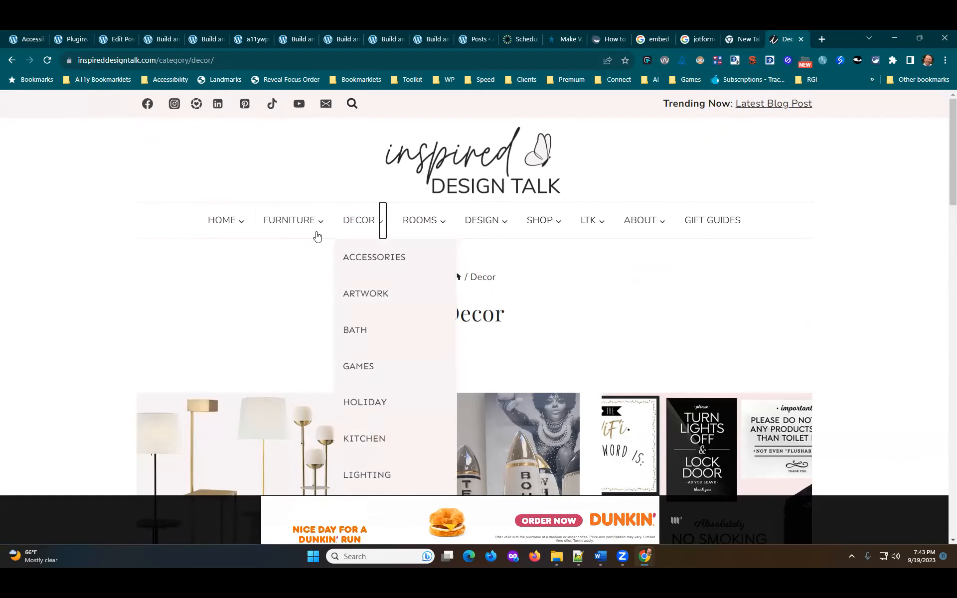
# Run the WAVE accessibility evaluation on the Decor page and open its detailed results
pyautogui.click(665, 60)
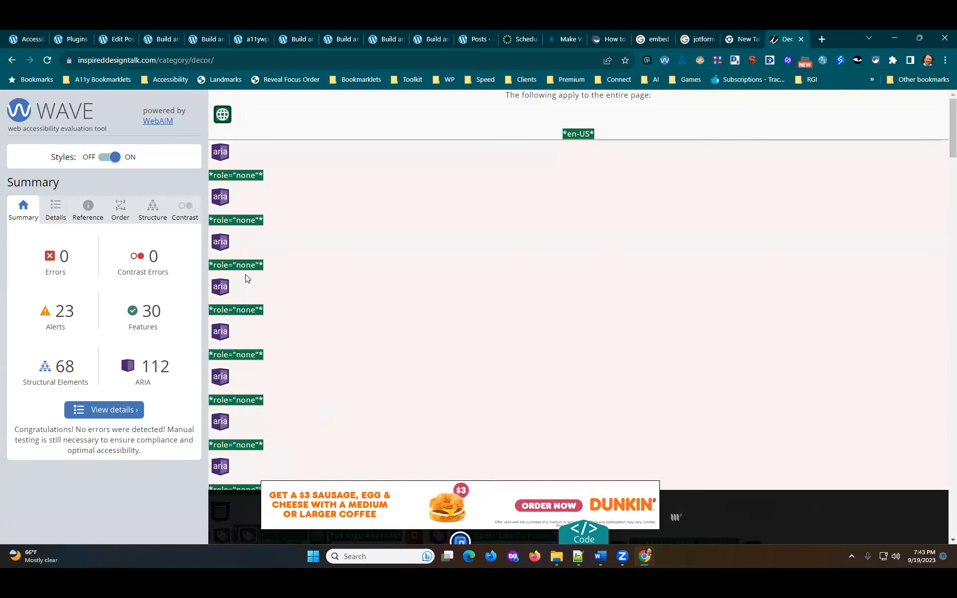
pyautogui.scroll(-5, 457, 270)
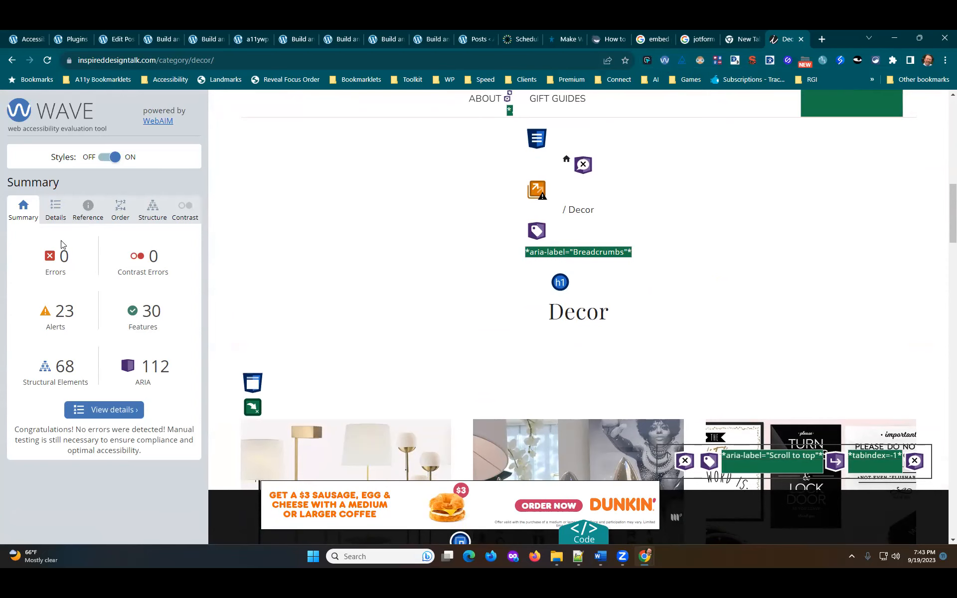
pyautogui.click(58, 220)
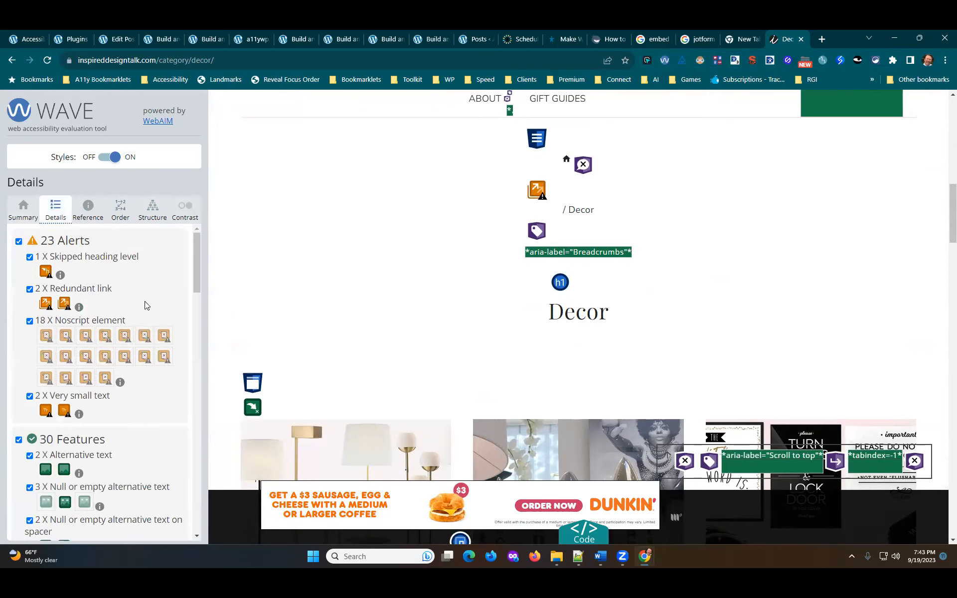
# Review WAVE's detailed lists of alerts, features and structural elements for the Decor page
pyautogui.scroll(-4, 487, 288)
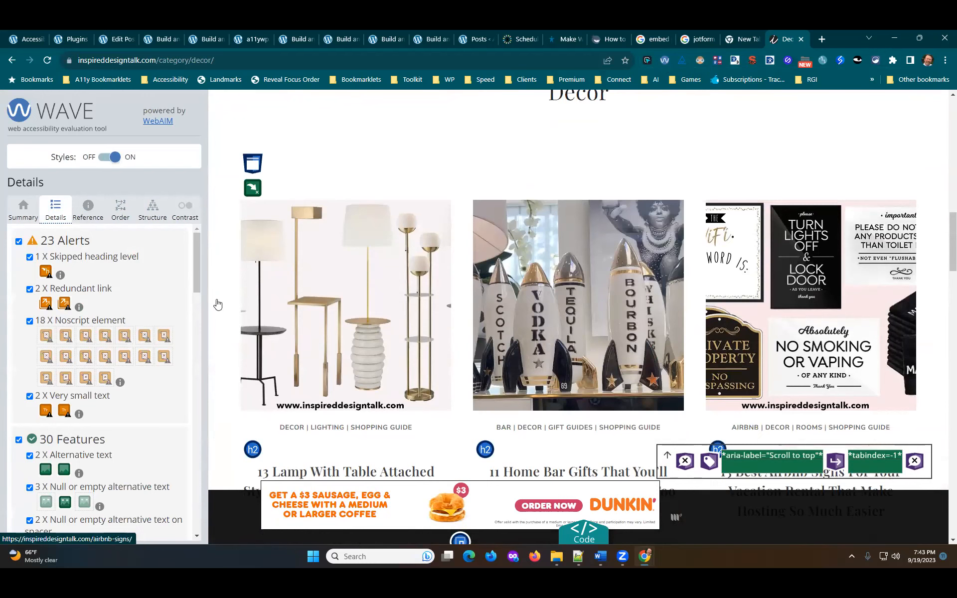
pyautogui.scroll(-3, 172, 333)
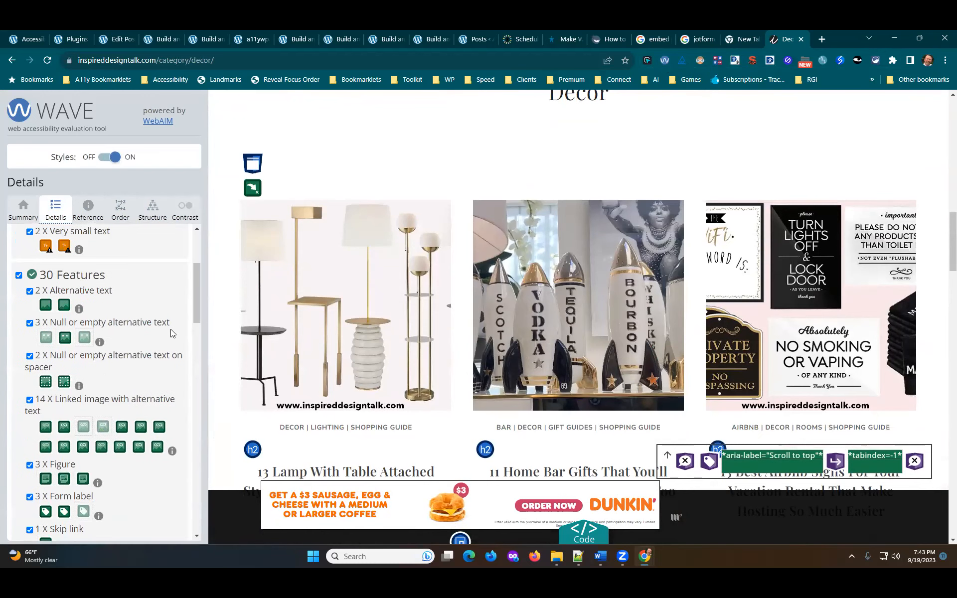
pyautogui.scroll(-3, 172, 333)
pyautogui.scroll(-4, 172, 333)
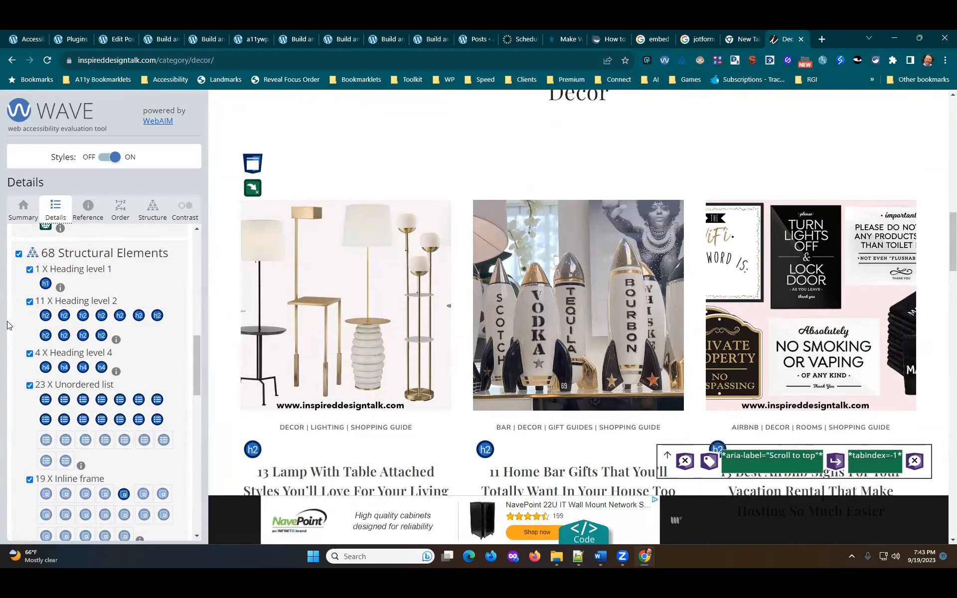
# Examine WAVE's annotations on the Decor page's header and article headings, and return to the WAVE summary
pyautogui.scroll(15, 572, 337)
pyautogui.scroll(-1, 159, 297)
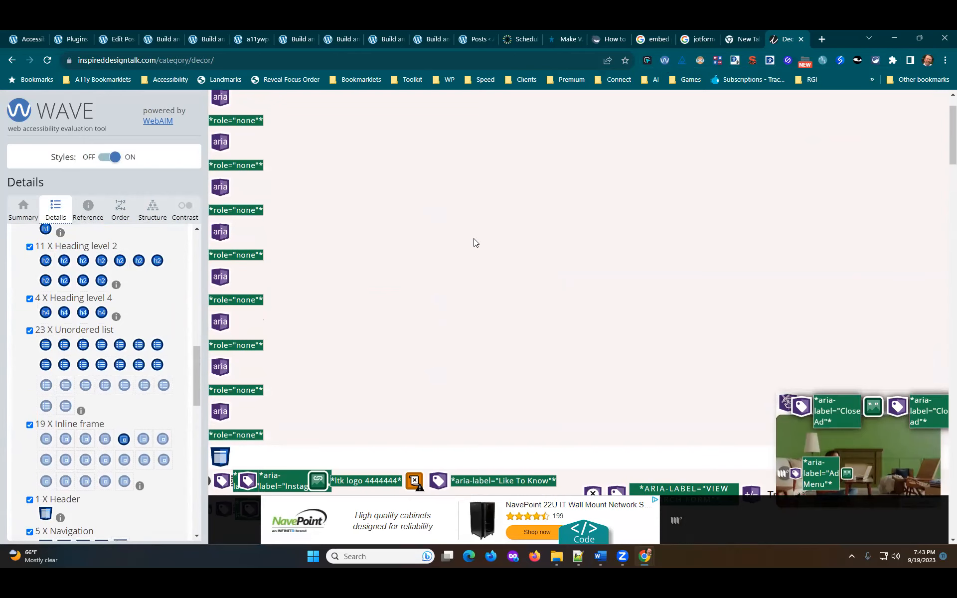
pyautogui.scroll(2, 556, 243)
pyautogui.scroll(-6, 572, 259)
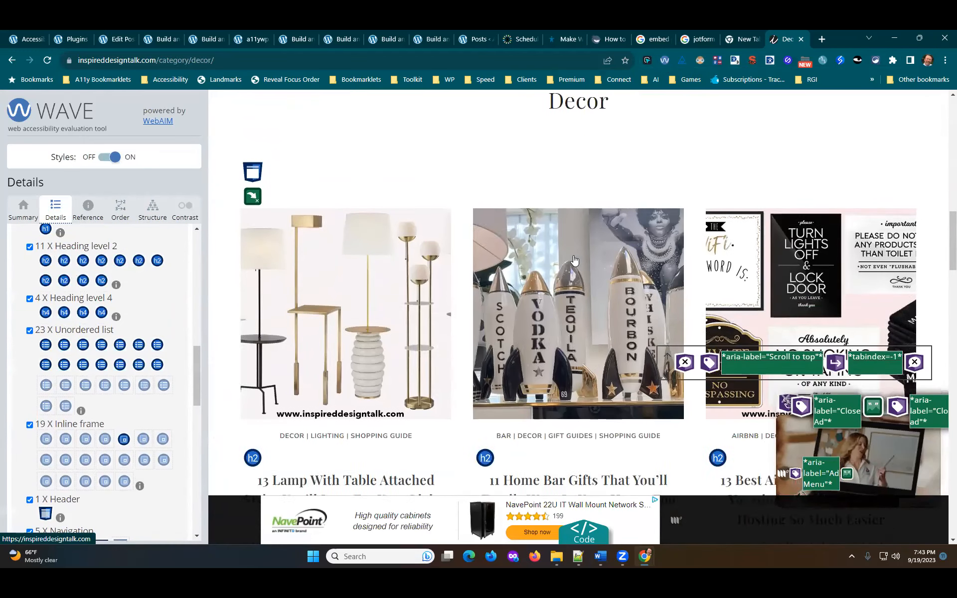
pyautogui.scroll(-1, 574, 259)
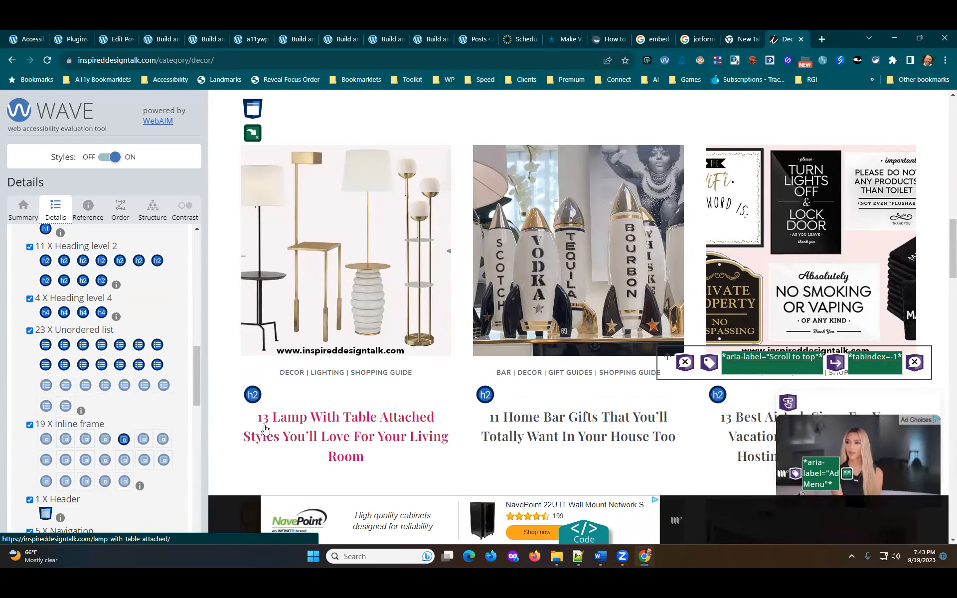
pyautogui.scroll(-12, 227, 356)
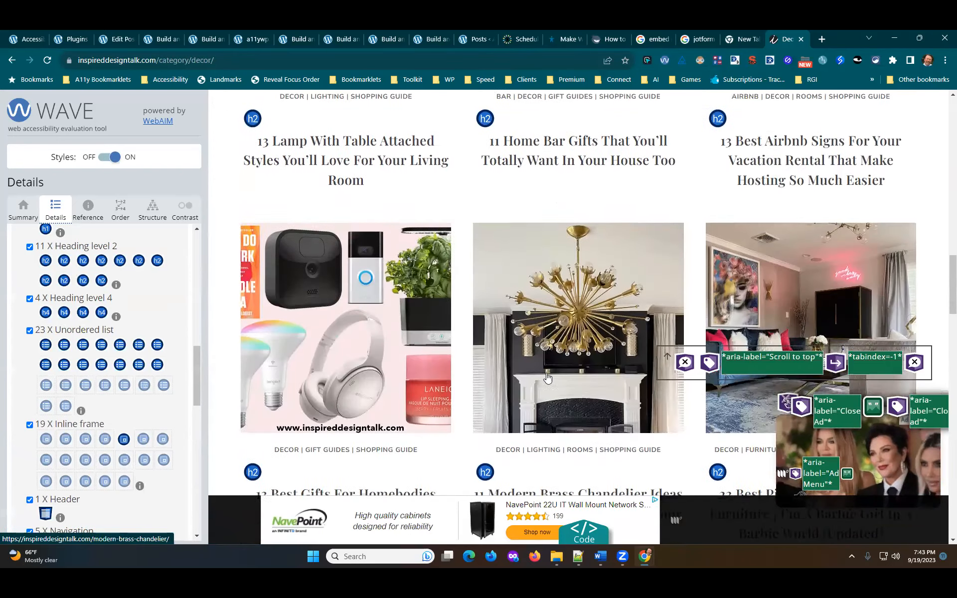
pyautogui.scroll(6, 158, 208)
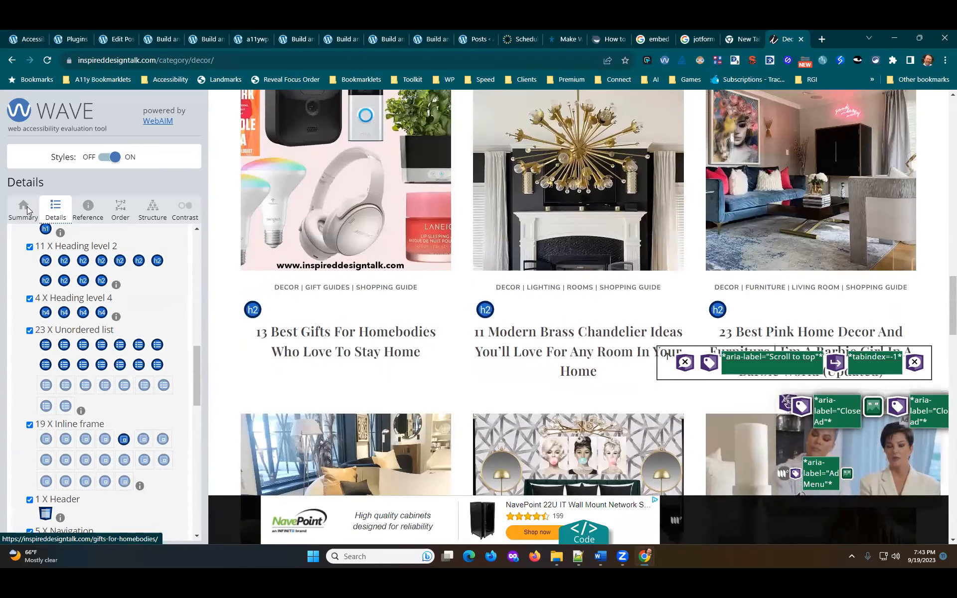
pyautogui.click(27, 207)
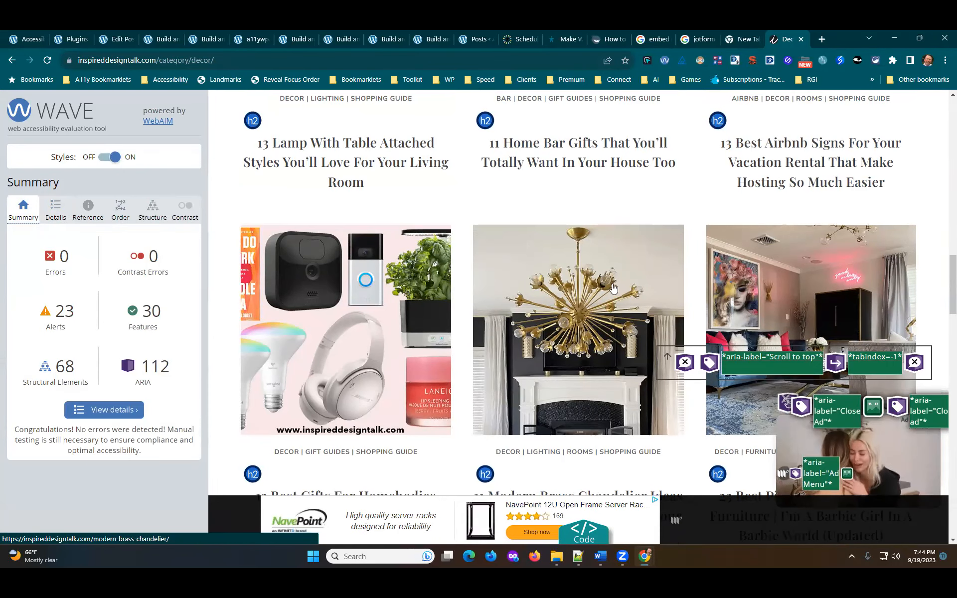
# Reload the Decor page to clear the WAVE overlay, and examine its newsletter form and footer
pyautogui.press('F5')
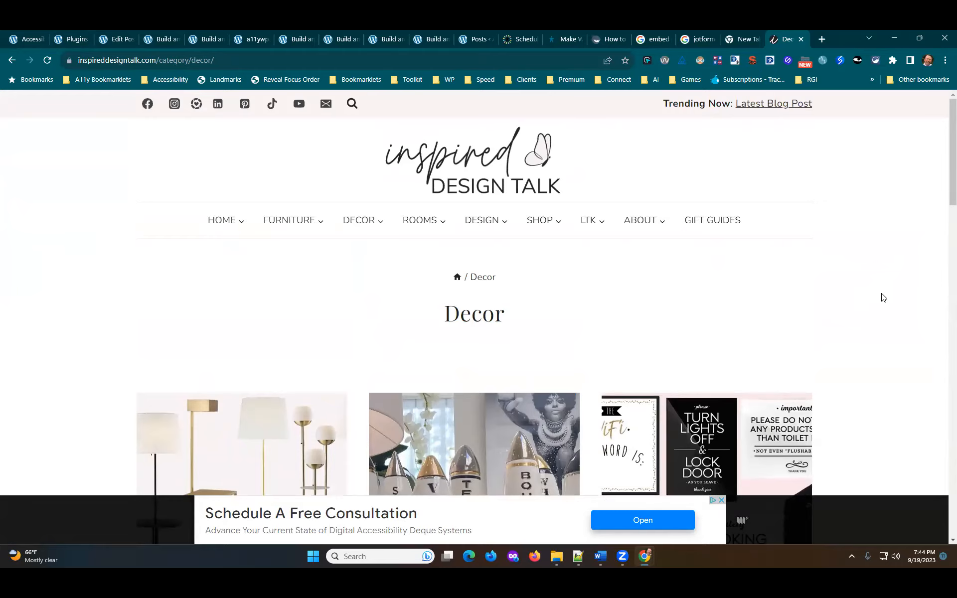
pyautogui.scroll(-15, 880, 295)
pyautogui.scroll(-10, 881, 298)
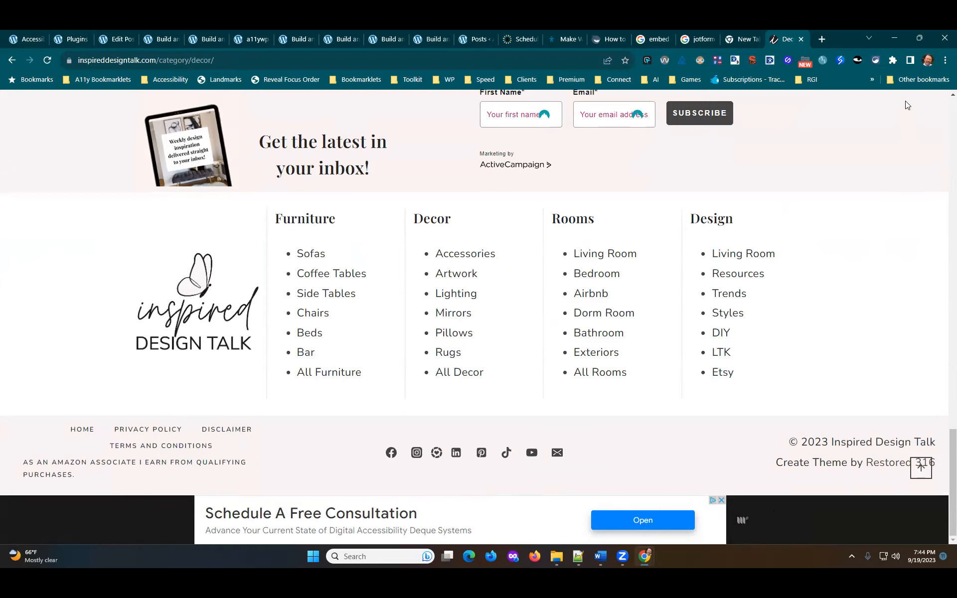
pyautogui.scroll(2, 711, 178)
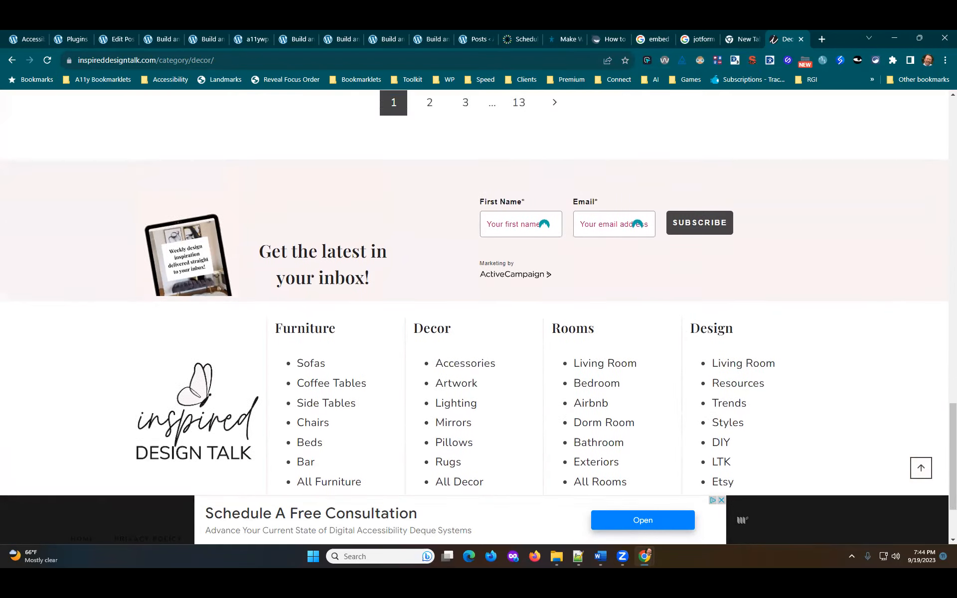